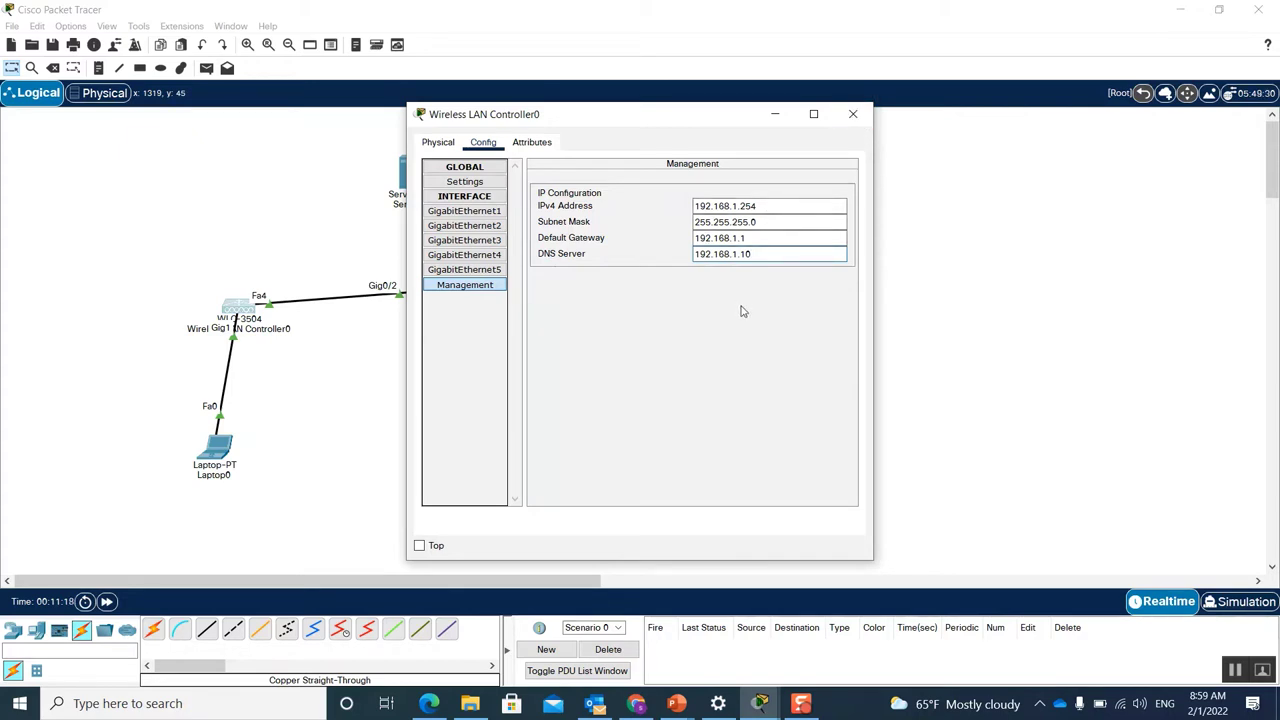
Step: Close the WLC window, open Laptop0's IP Configuration and enter static address 192.168.1.7
click(853, 114)
click(220, 450)
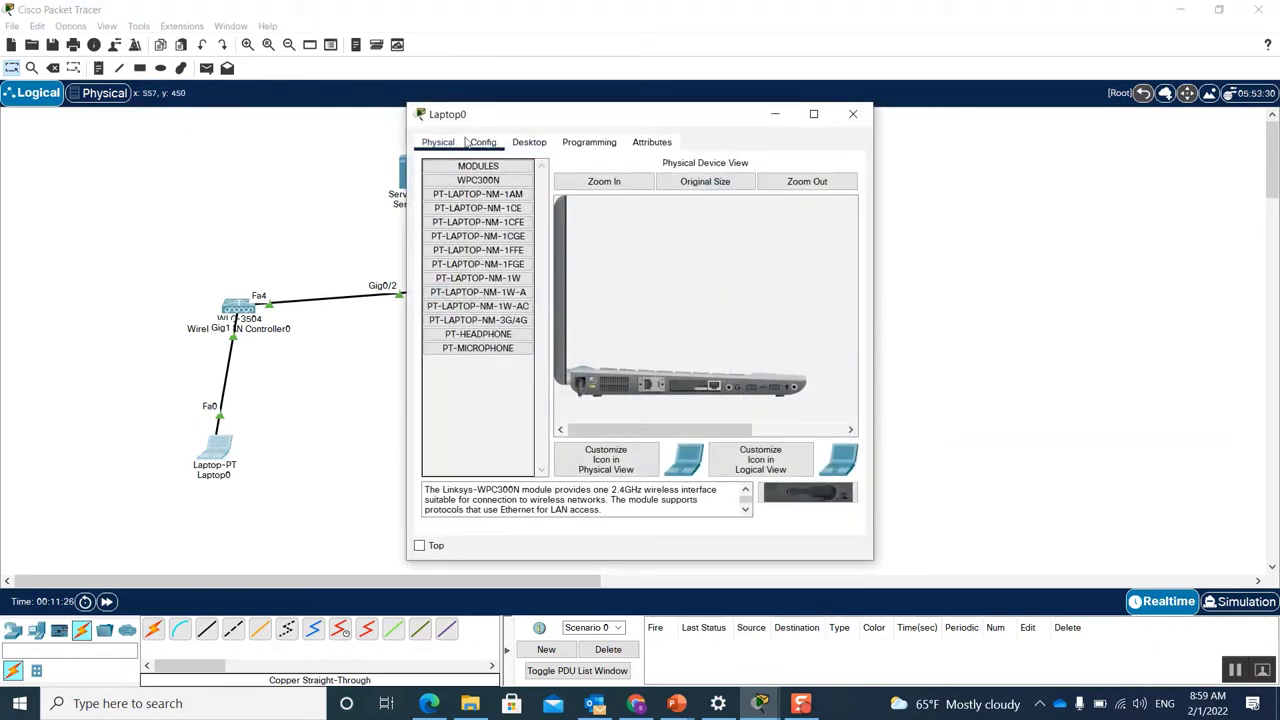
click(530, 142)
click(480, 186)
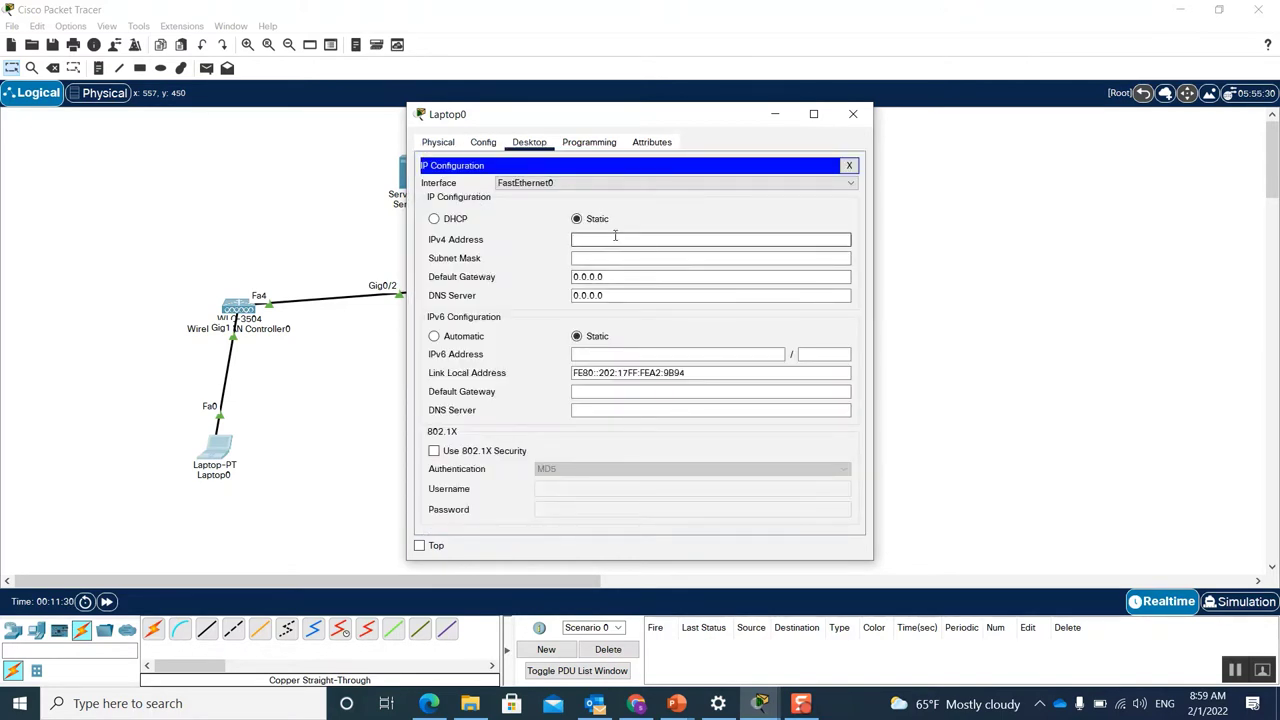
text(192.168.1.1)
key(BackSpace)
Step: Fill in mask 255.255.255.0, gateway 192.168.1.1 and DNS 192.168.1.10, then close Laptop0
click(618, 258)
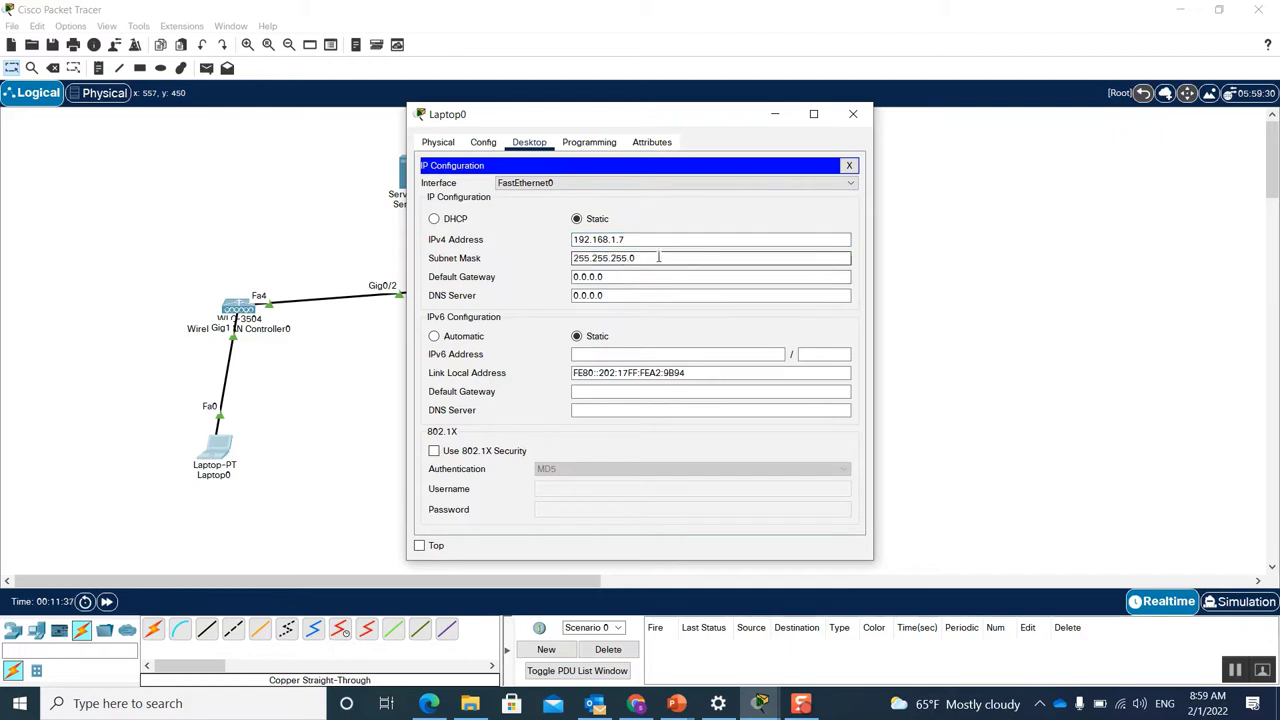
click(616, 277)
drag(616, 277, 560, 295)
text(192.168.1.1)
click(620, 295)
text(192.168.1.1)
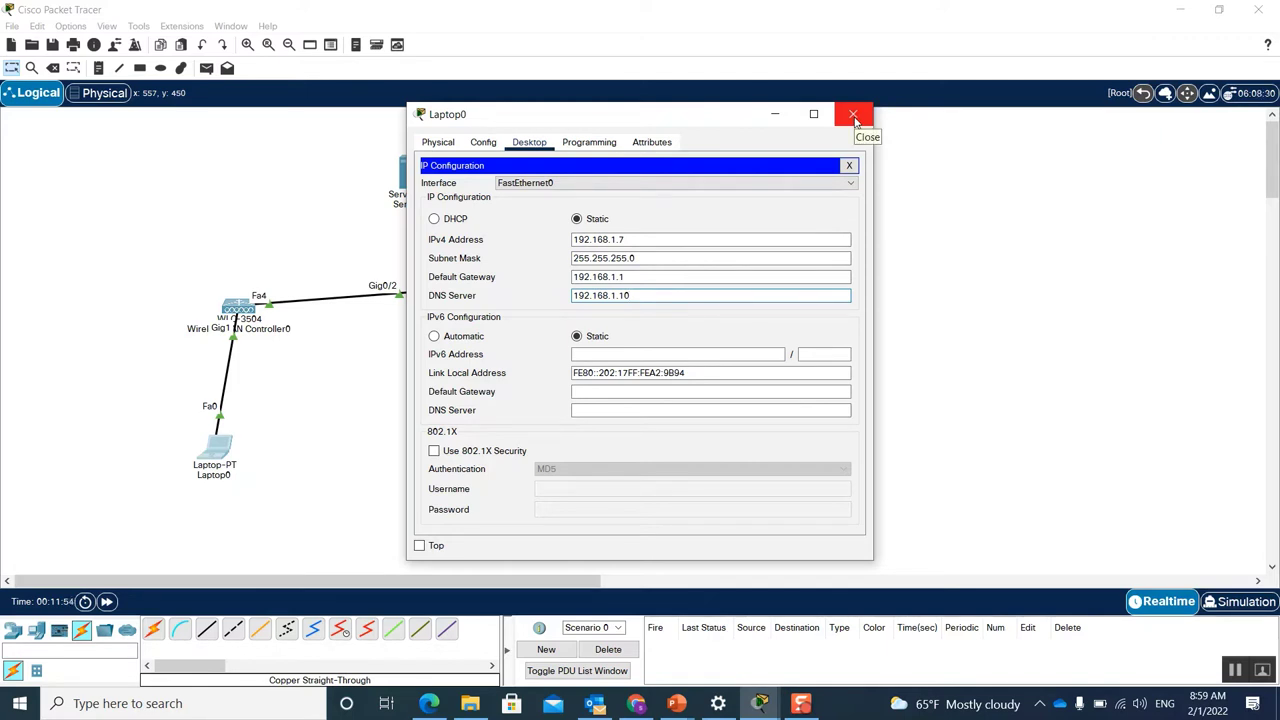
click(853, 118)
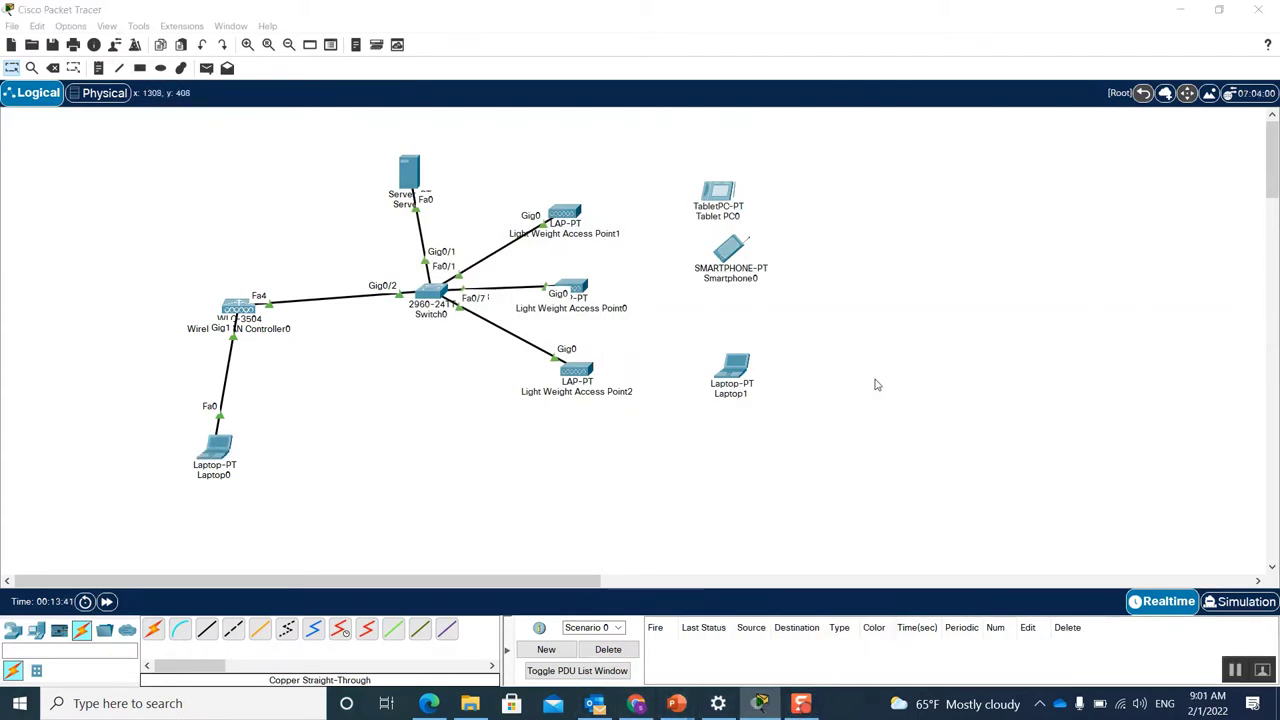
Step: Assign Server0 static IPv4 192.168.1.11 with auto-filled mask 255.255.255.0 in its IP Configuration
click(410, 172)
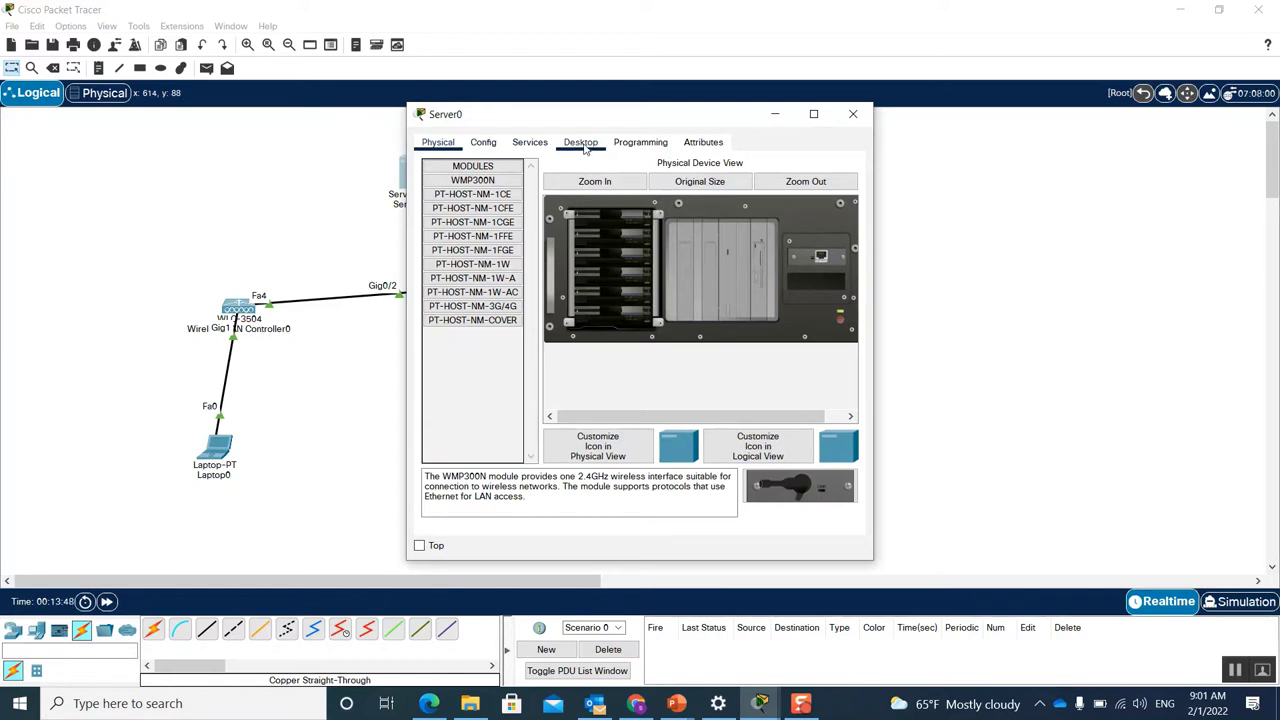
click(583, 146)
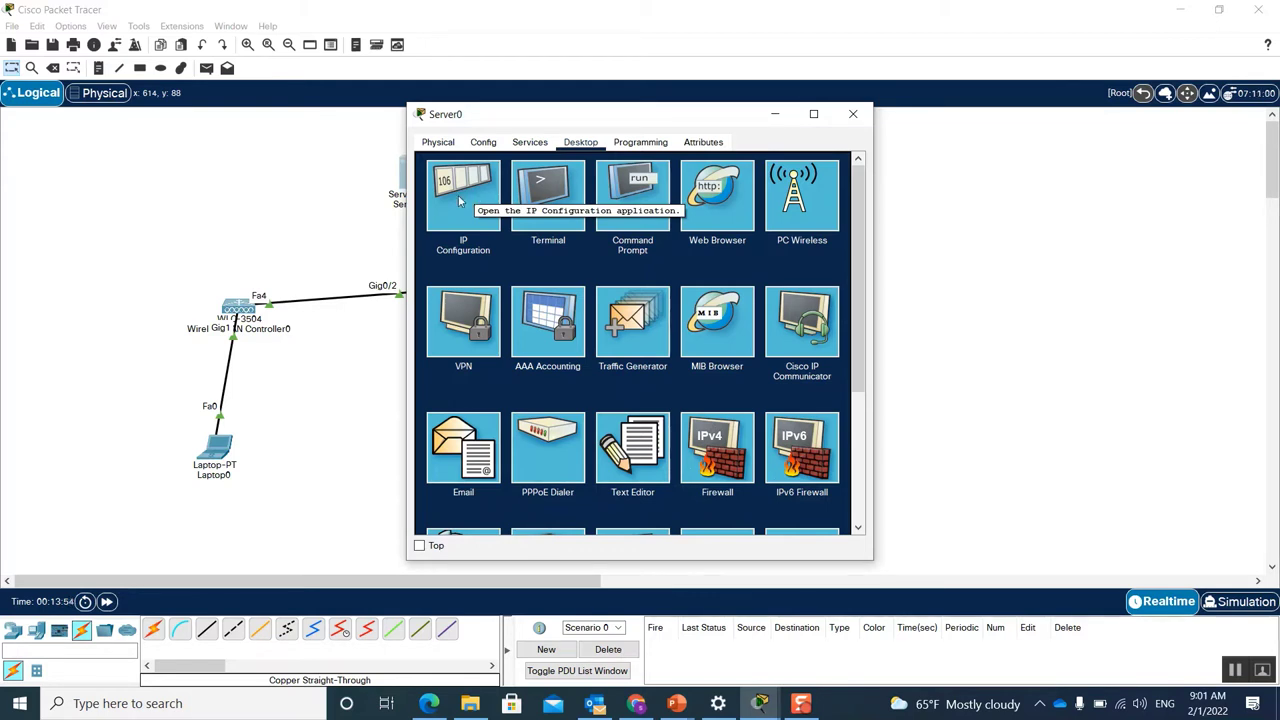
click(459, 208)
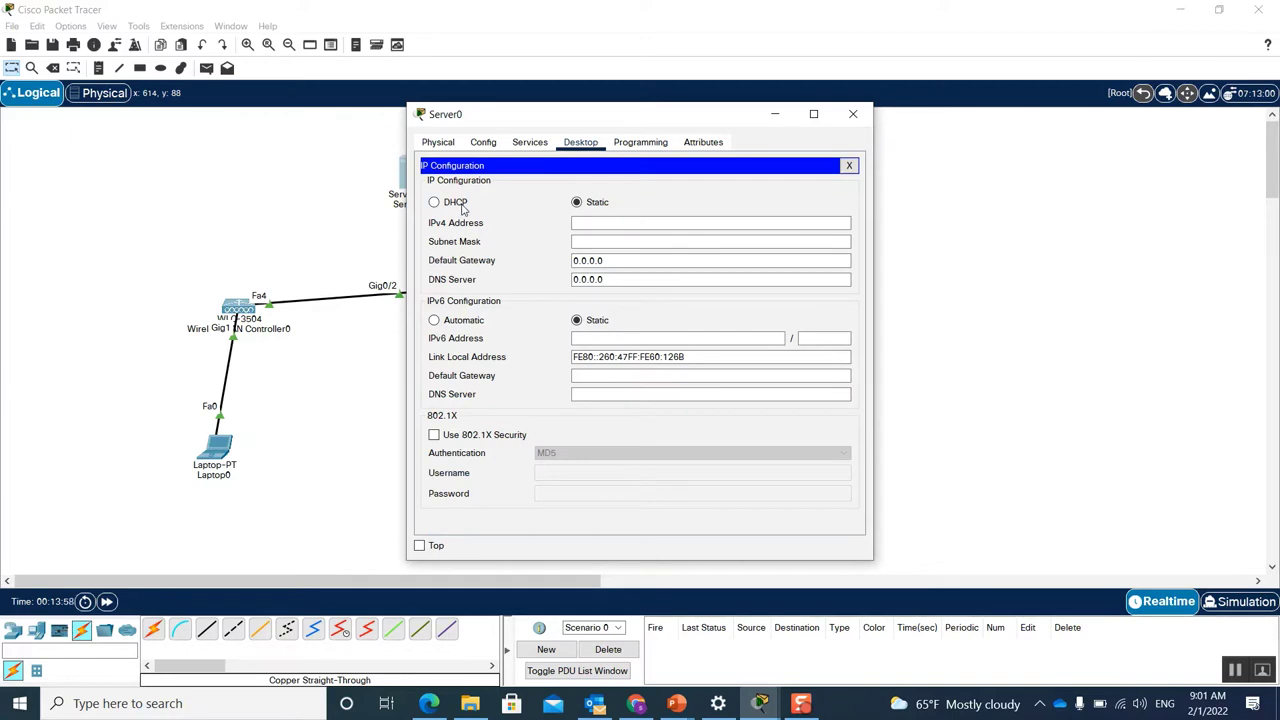
click(606, 224)
text(192.168.1.11)
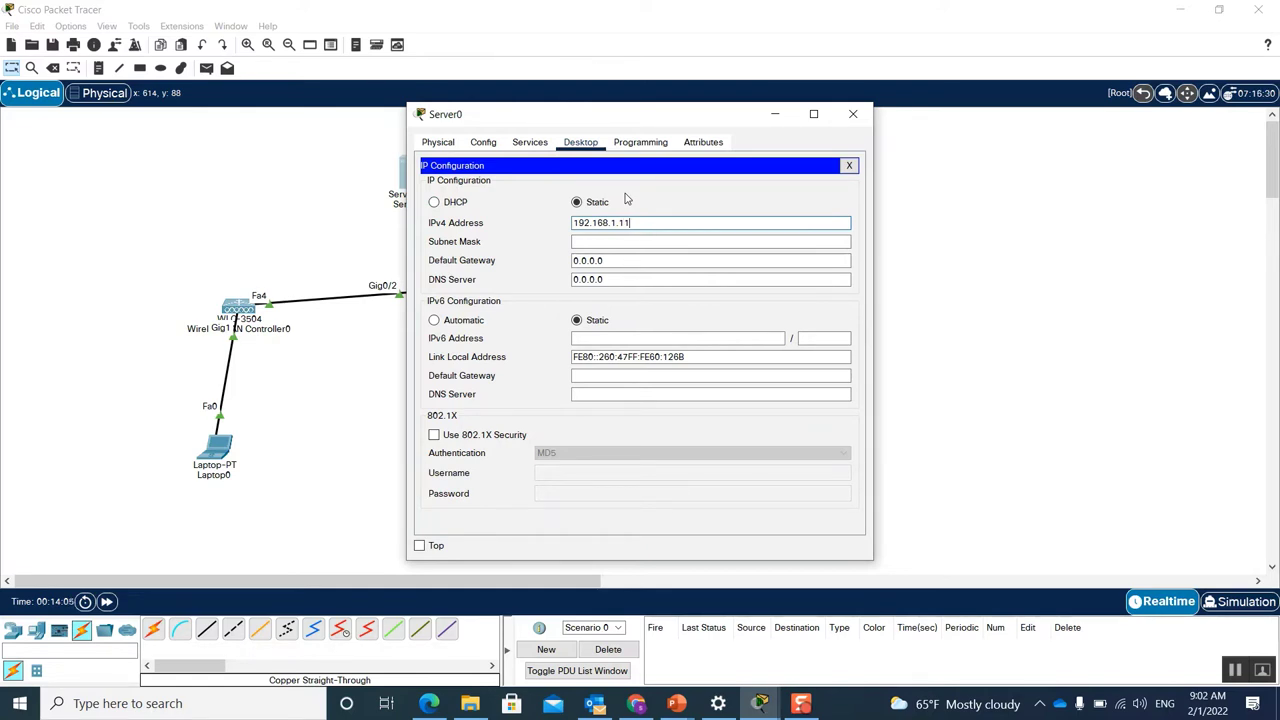
click(628, 241)
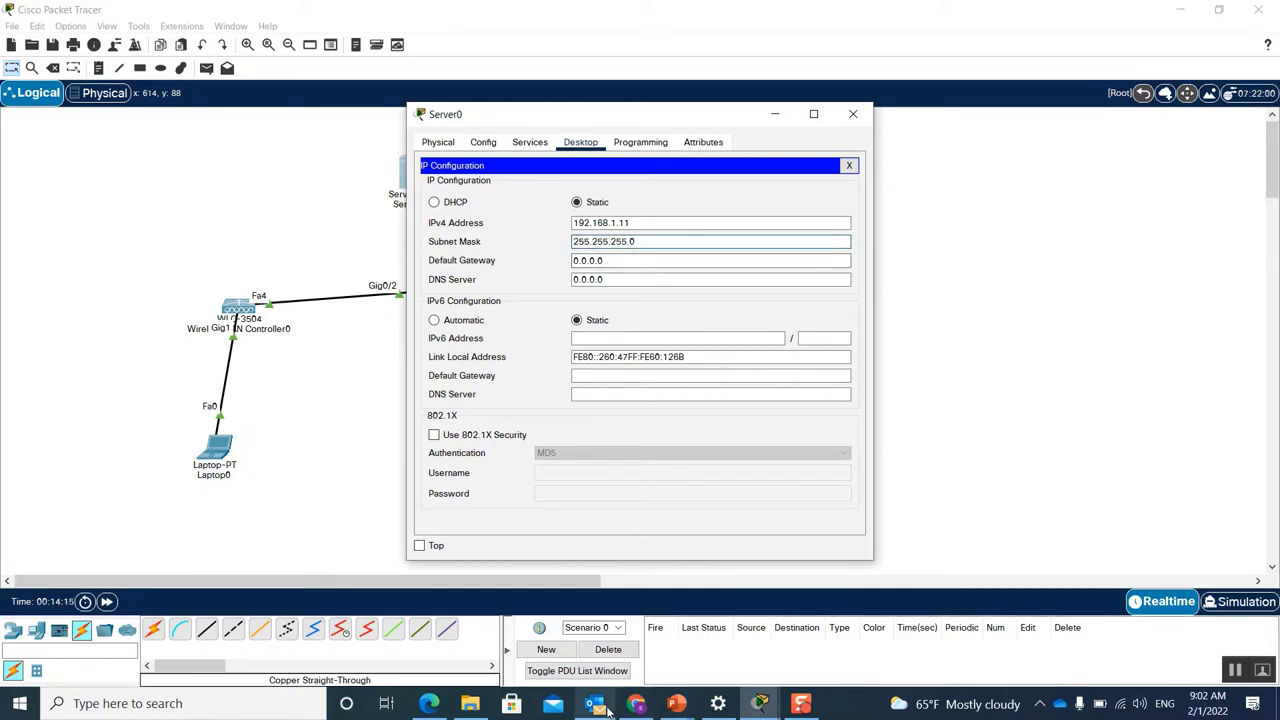
click(437, 705)
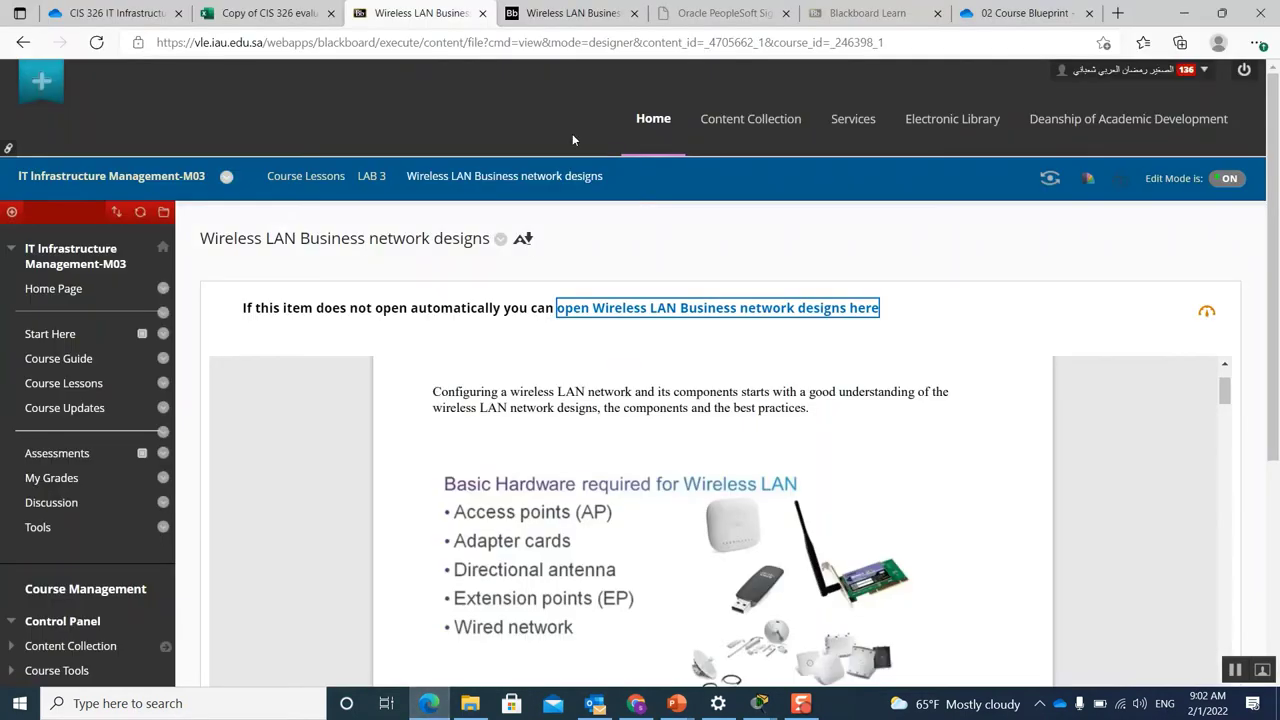
Step: Read the lab PDF's 'Add a services: DHCP Configuration' step, then bring Server0's window back
click(585, 12)
scroll(812, 349, up, 5)
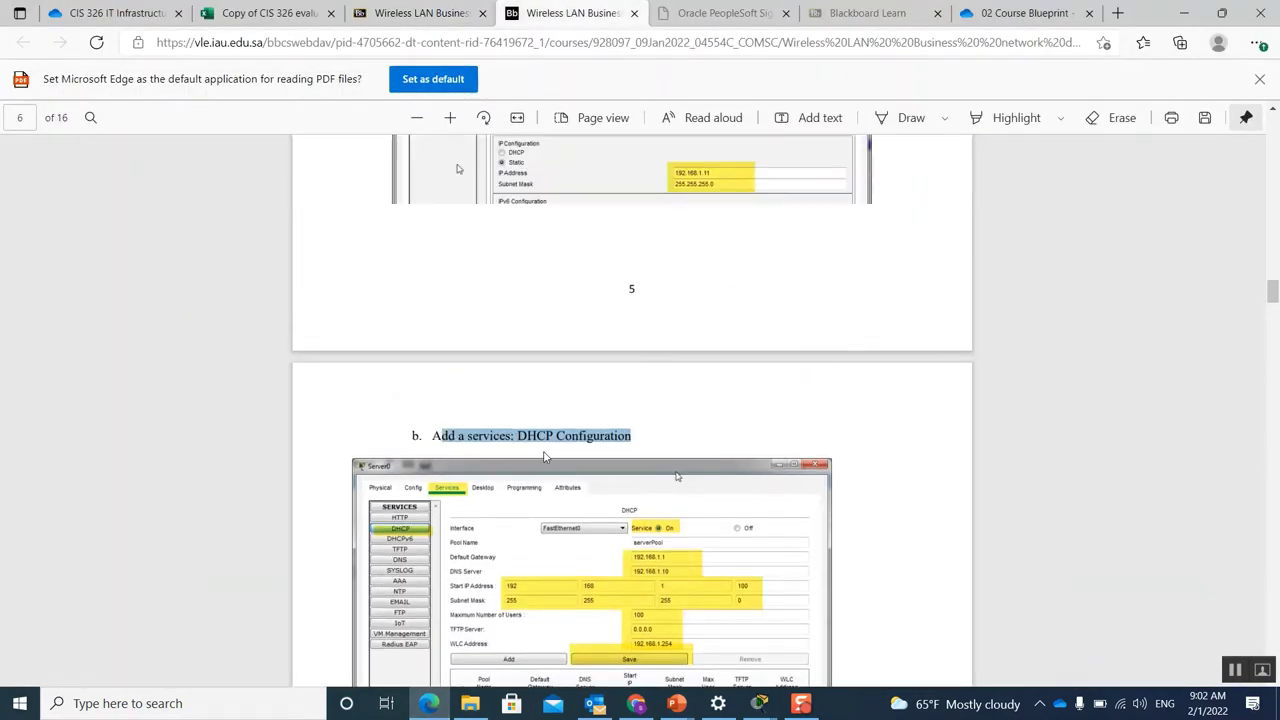
scroll(751, 440, up, 2)
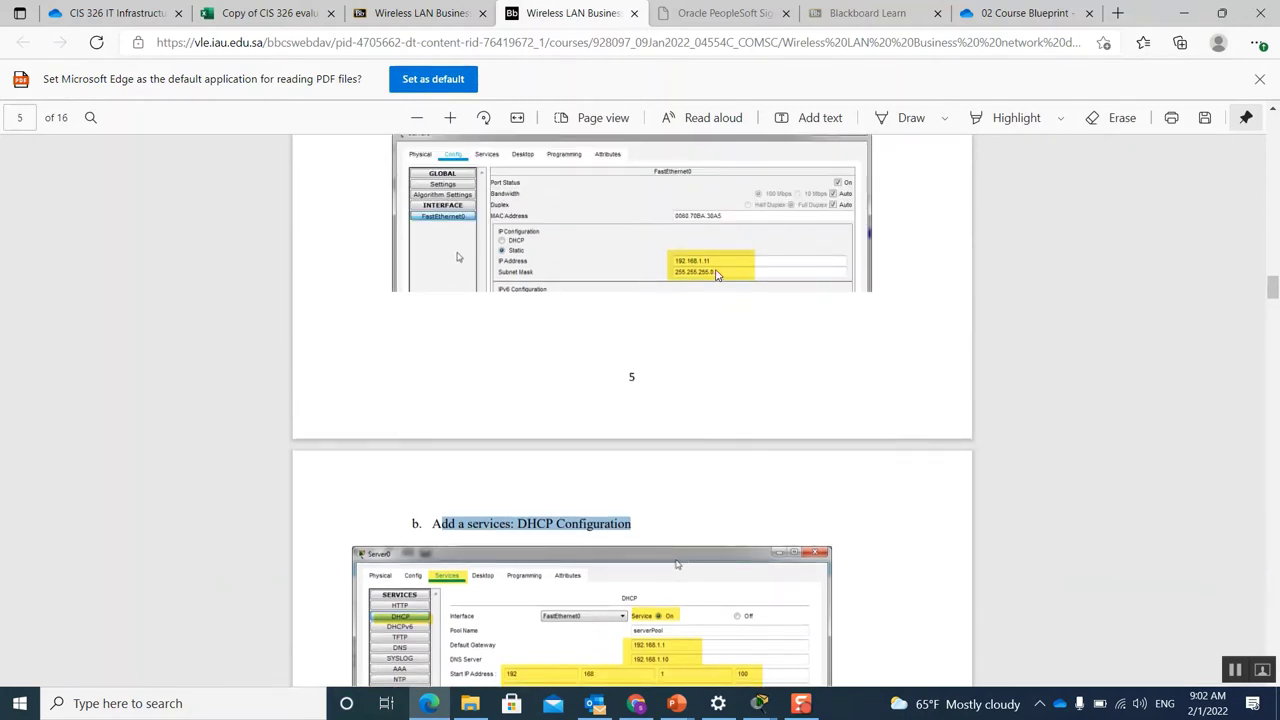
scroll(716, 274, down, 6)
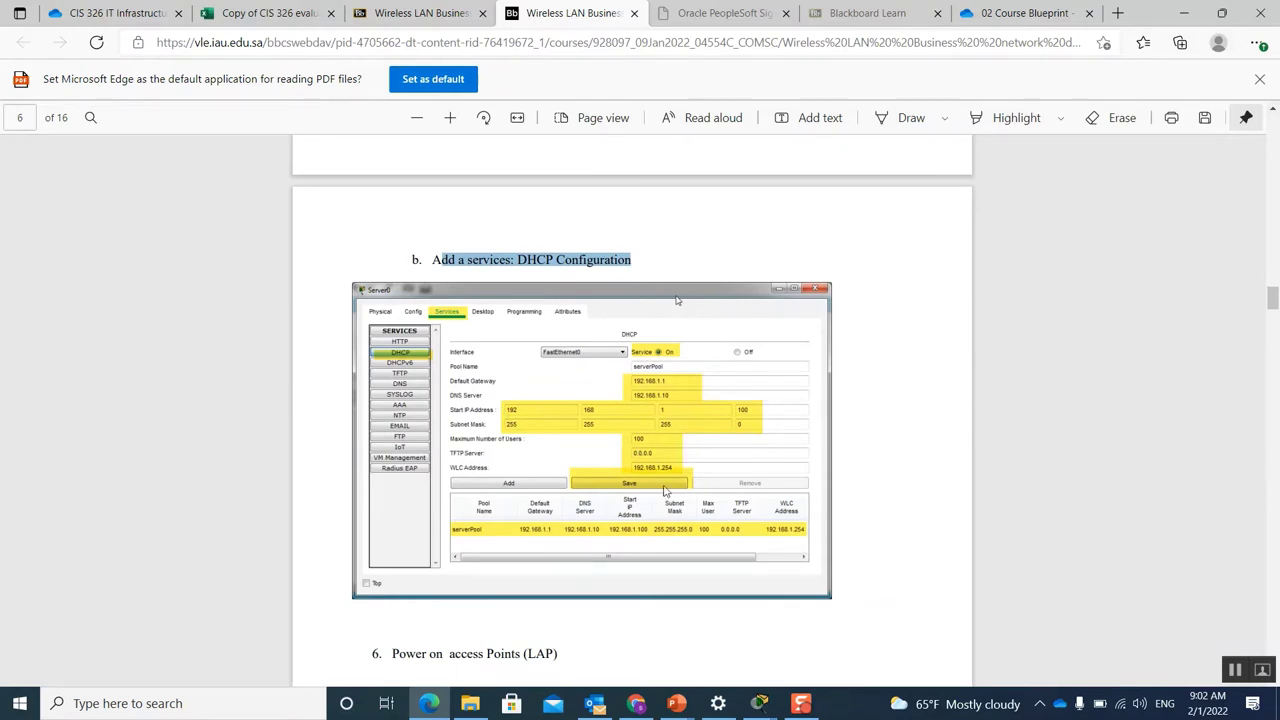
mouse_move(760, 703)
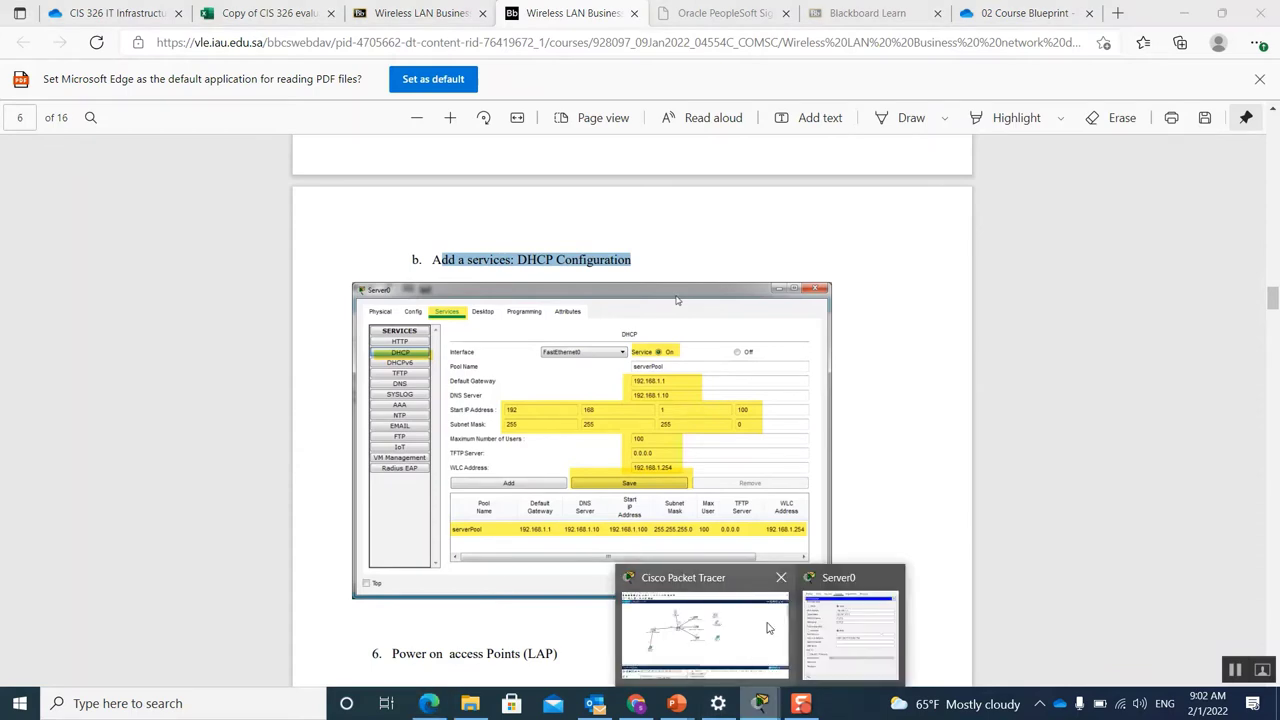
click(850, 600)
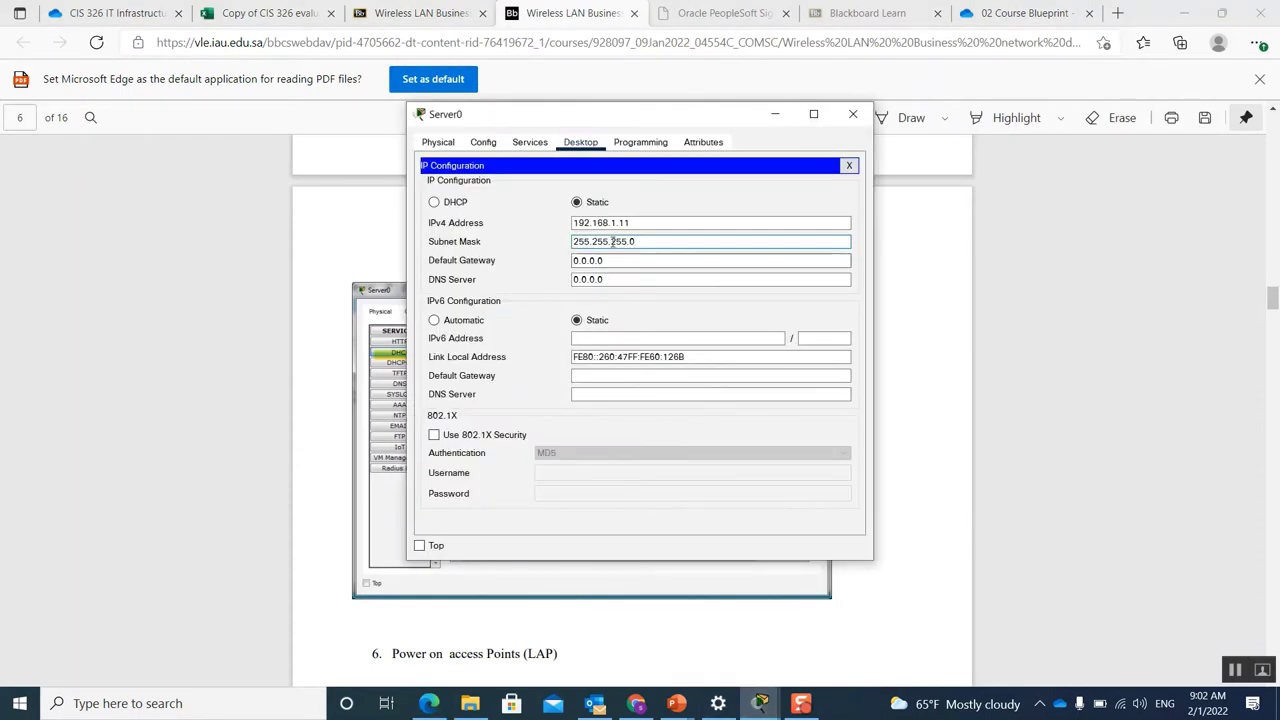
Step: Open Server0's DHCP service, maximize the window, and select the serverPool pool entry
click(531, 143)
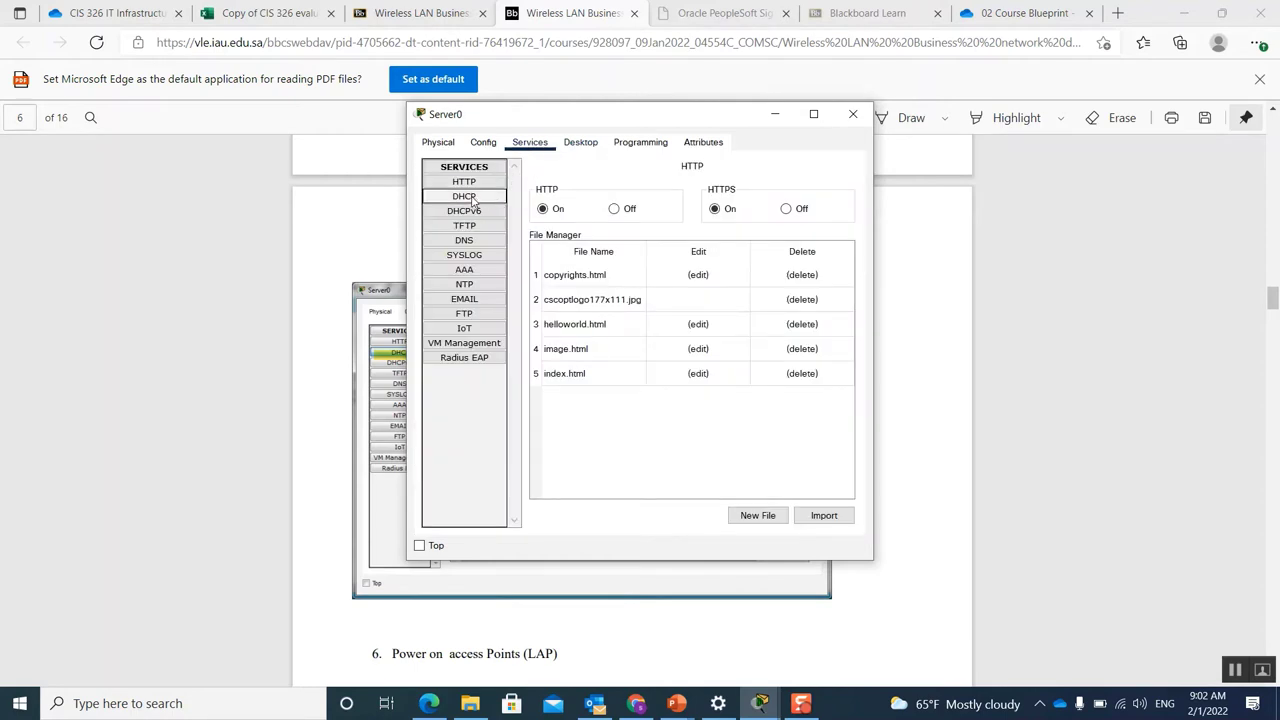
click(474, 198)
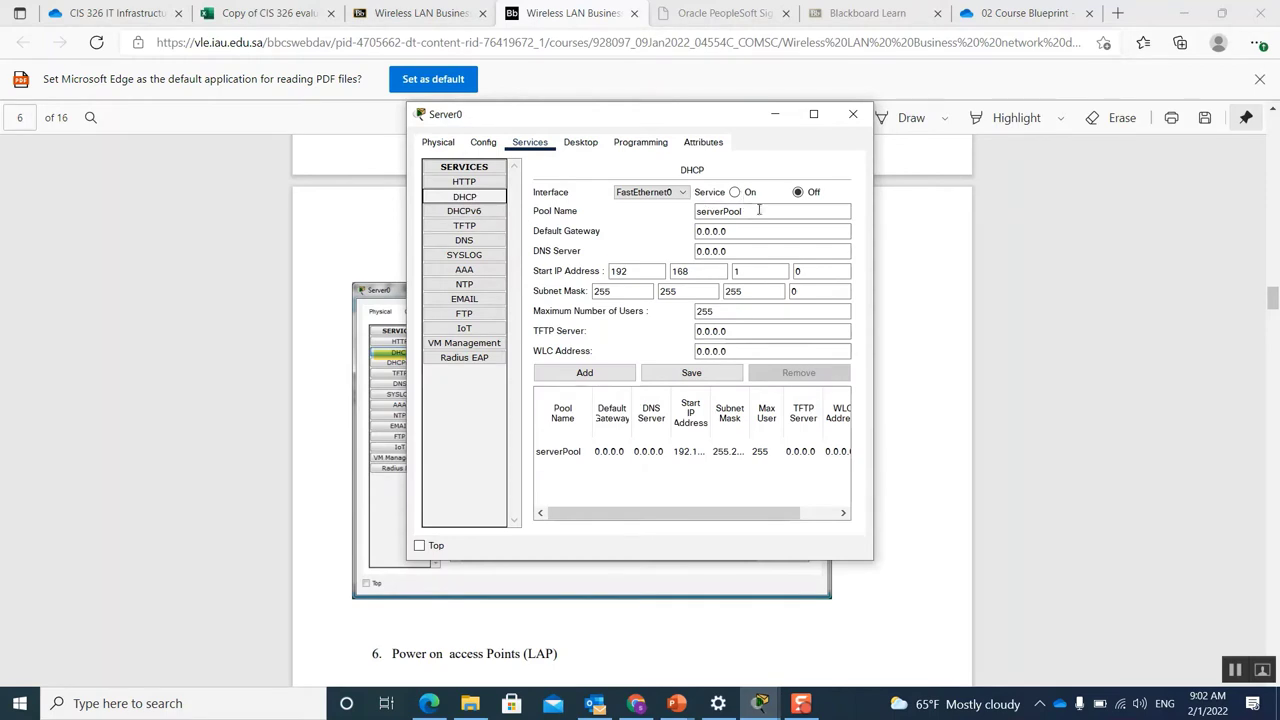
click(815, 116)
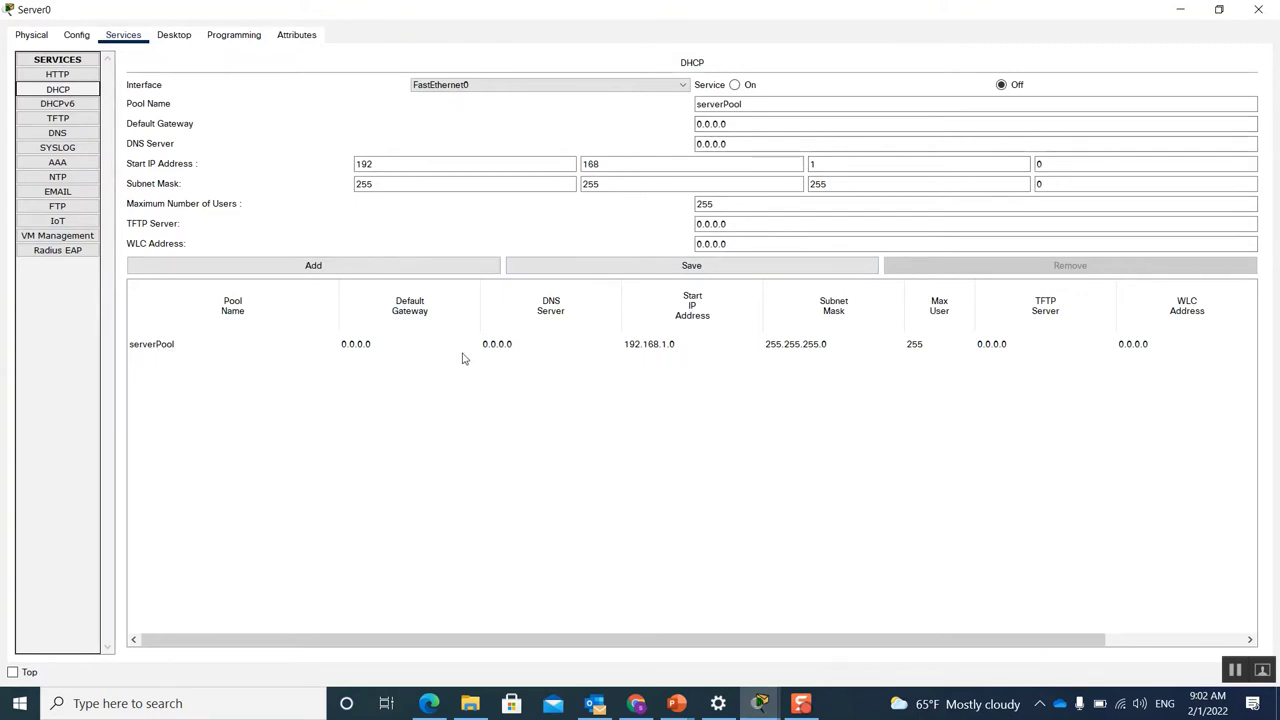
click(172, 346)
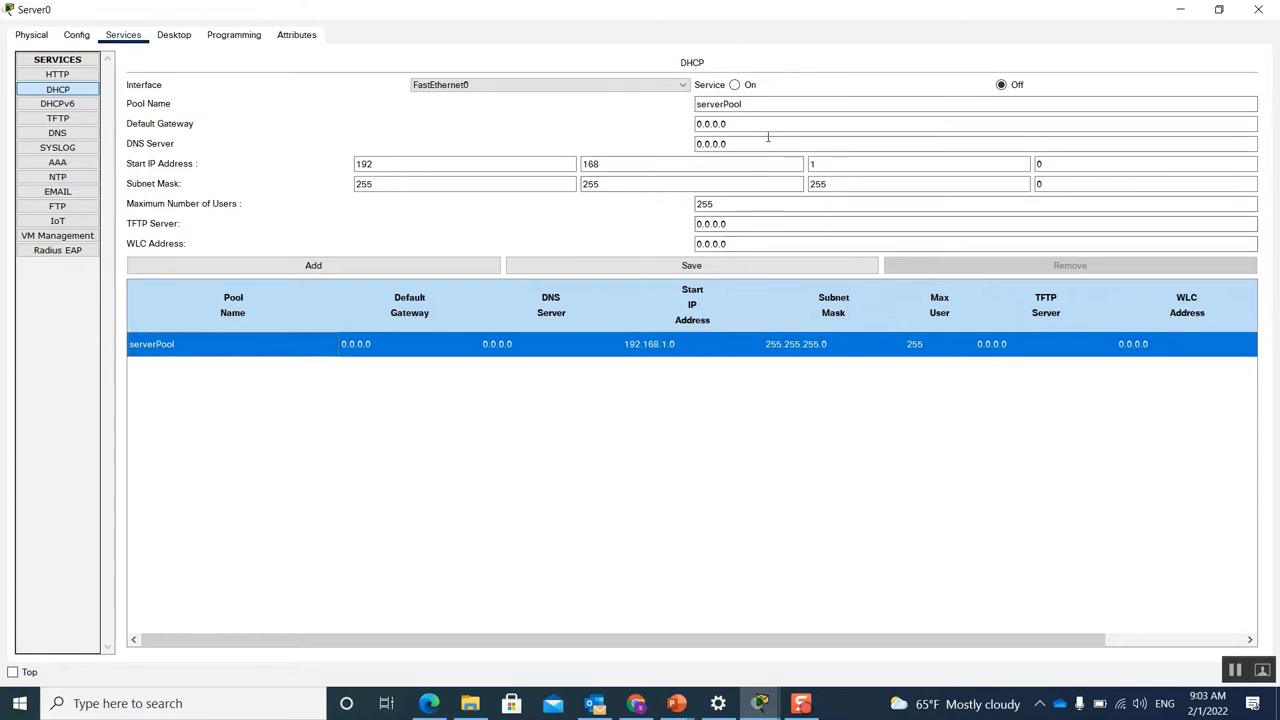
drag(760, 105, 696, 103)
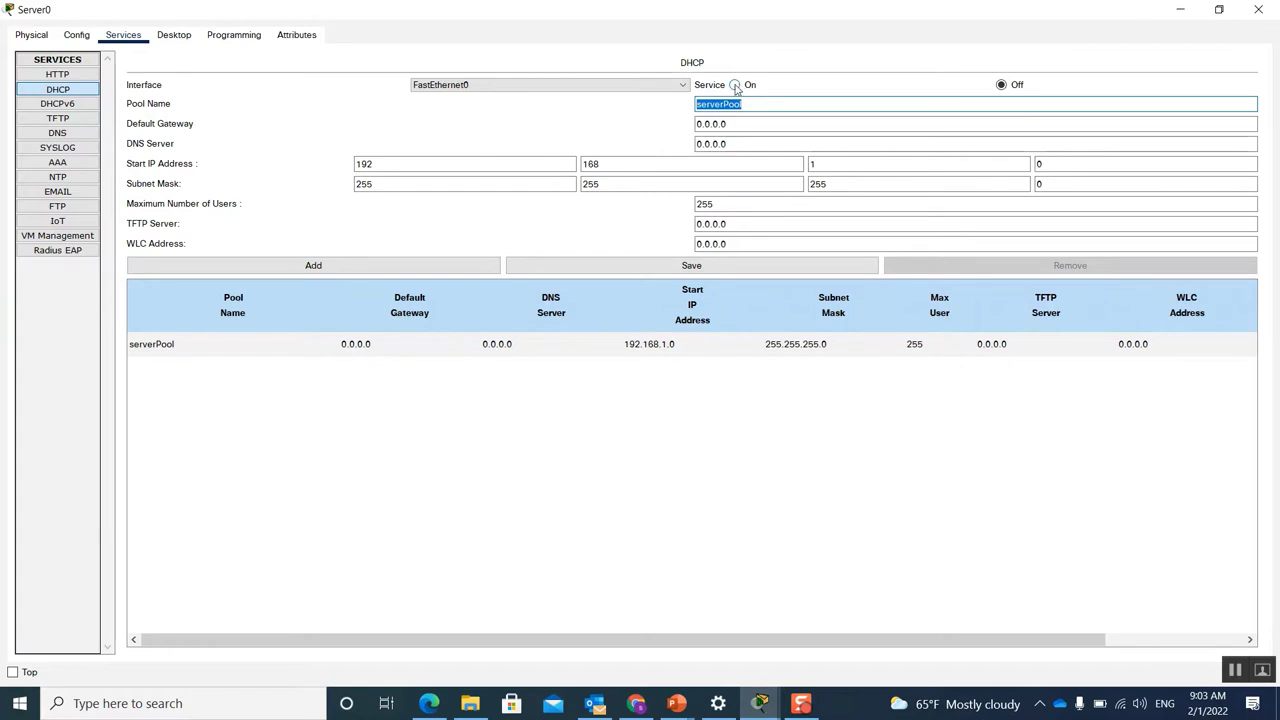
Step: Turn Server0's DHCP service on; set pool gateway 192.168.1.1 and DNS server 192.168.1.10
click(736, 86)
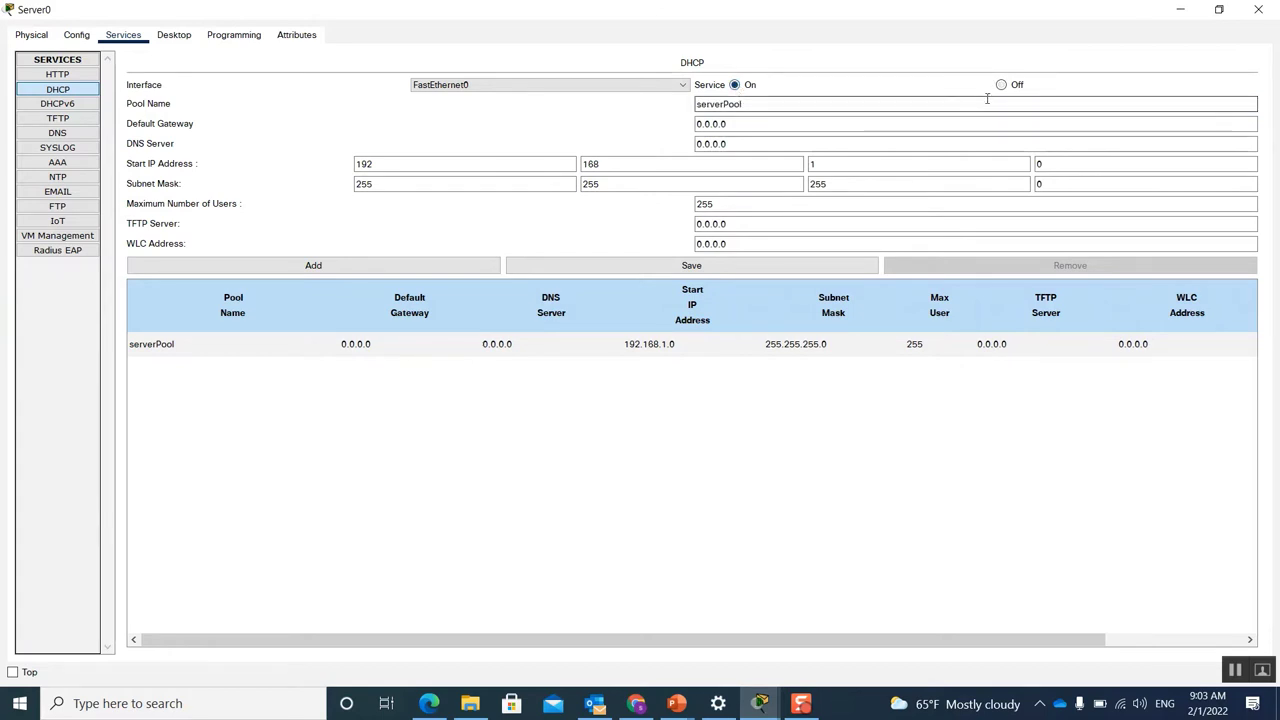
click(760, 121)
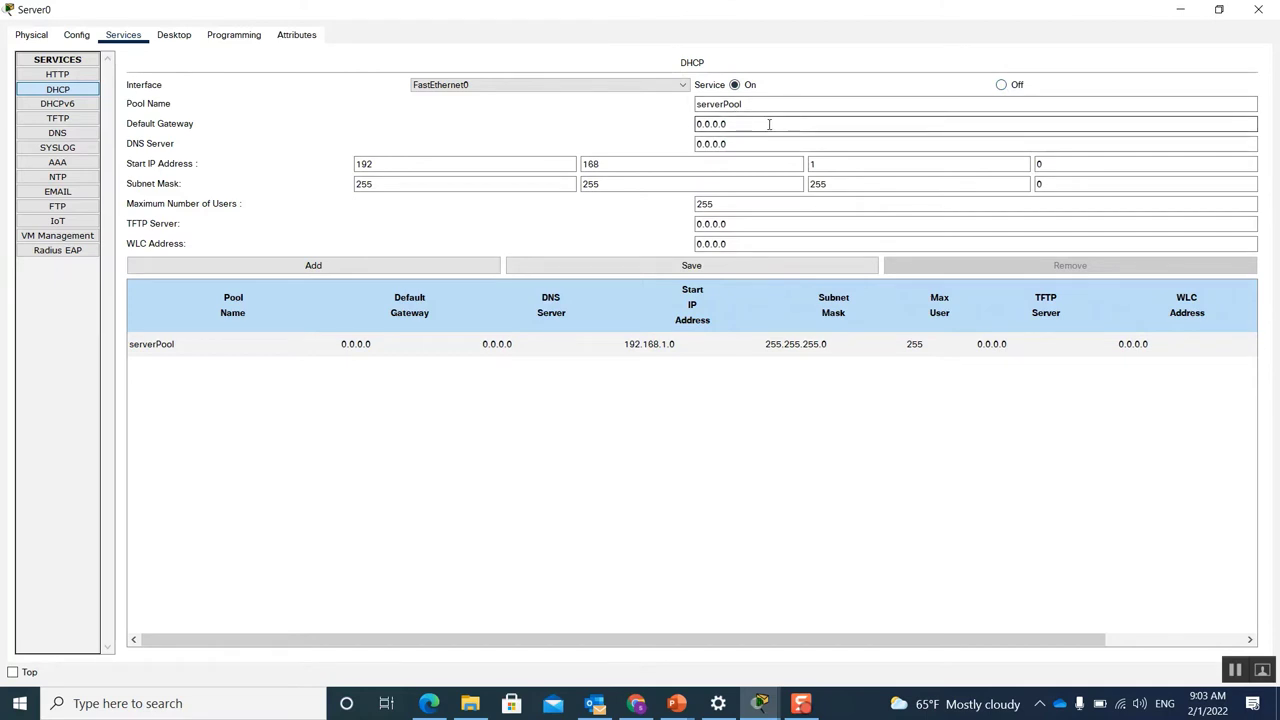
drag(755, 122, 690, 123)
text(192.168.1.1)
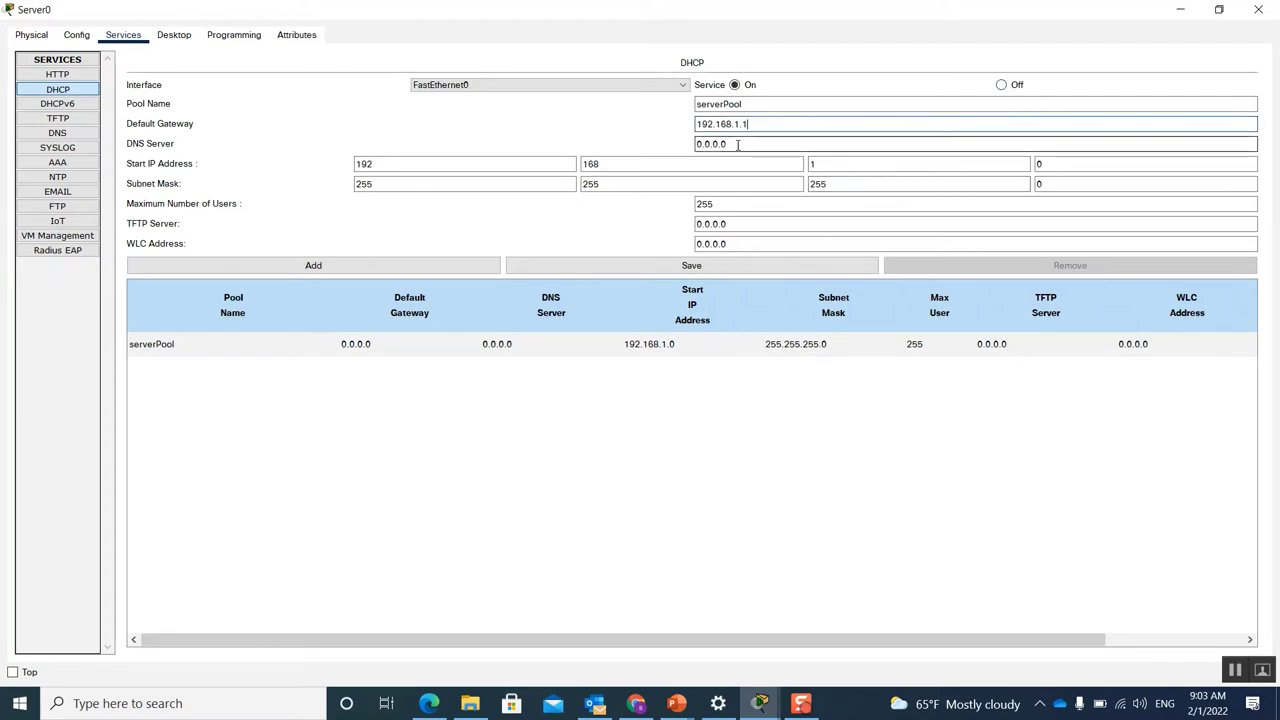
drag(733, 143, 697, 142)
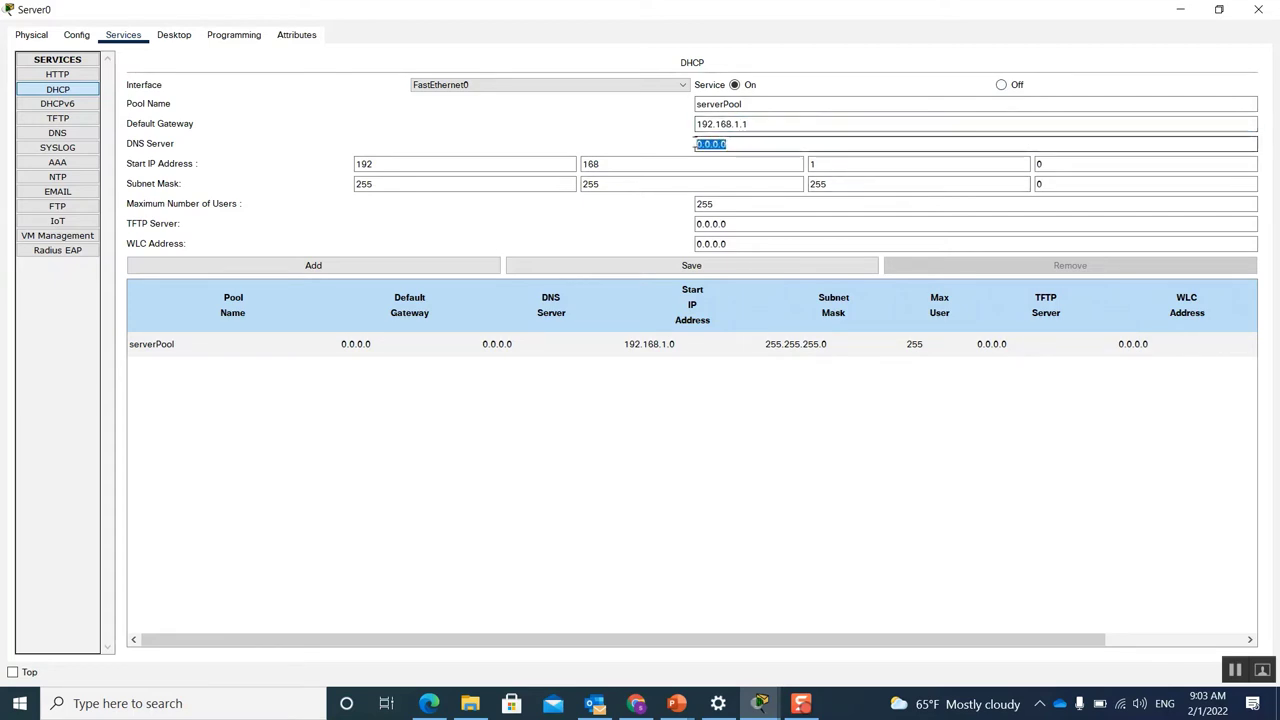
text(192.168.1.1)
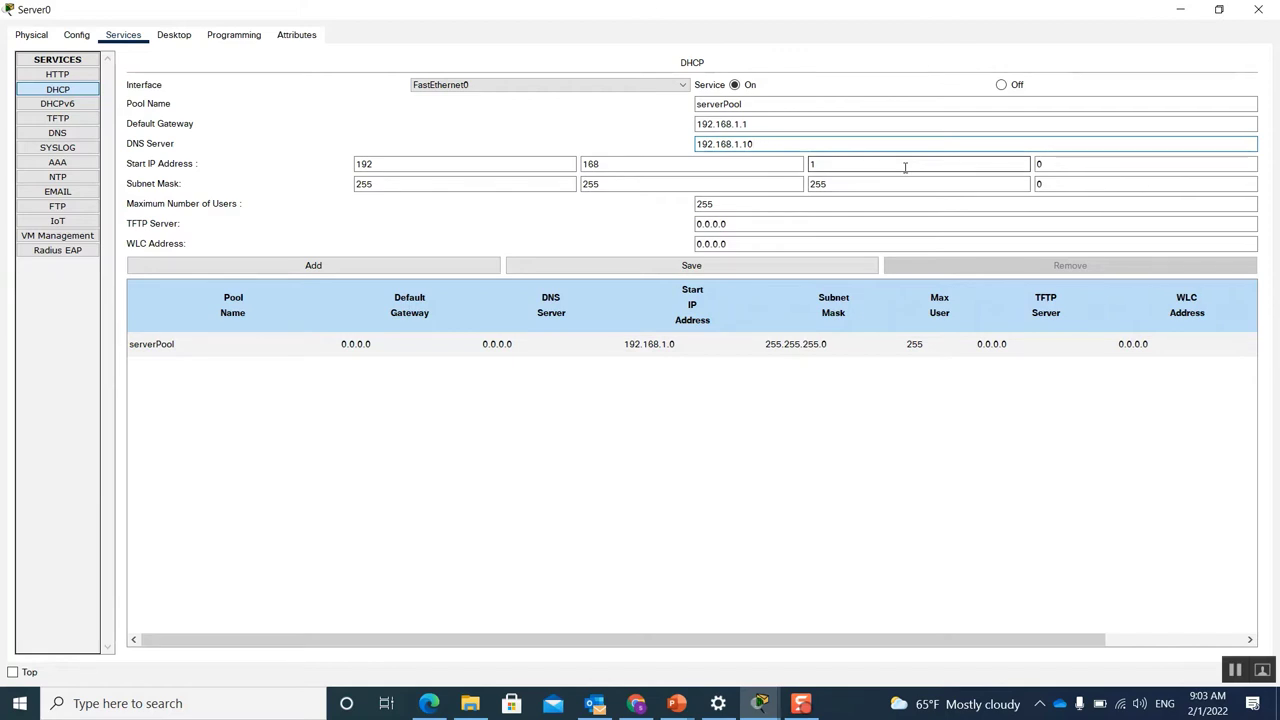
Step: Change the last octet of the pool's start IP so it reads 192.168.1.100
double_click(1058, 166)
text(100)
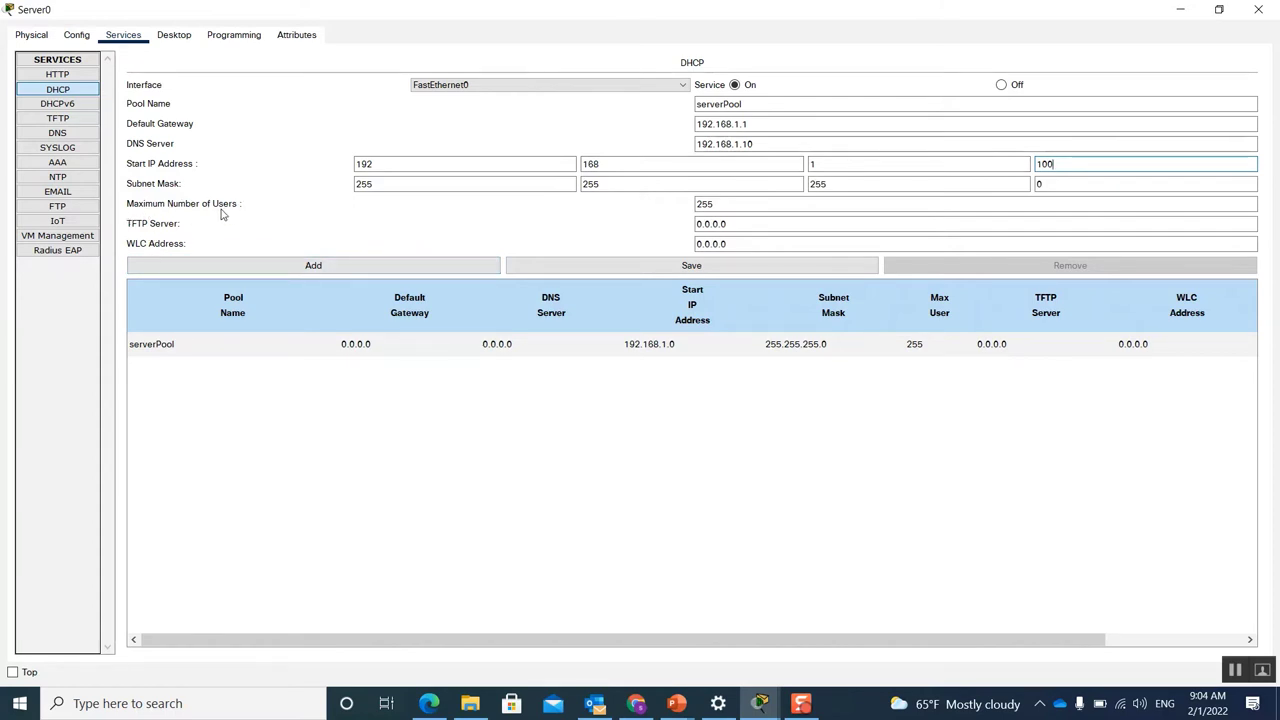
Step: Set the pool's maximum users to 100 and WLC address to 192.168.1.254
click(703, 203)
double_click(703, 203)
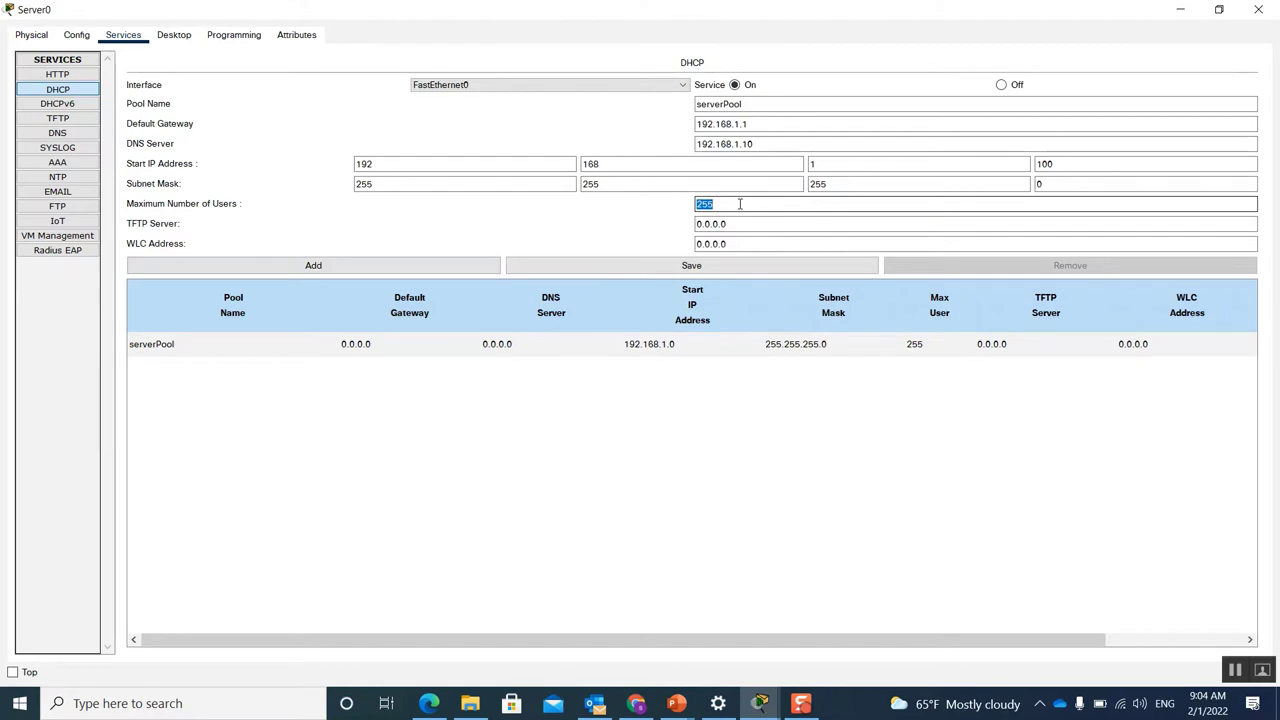
text(100)
click(740, 223)
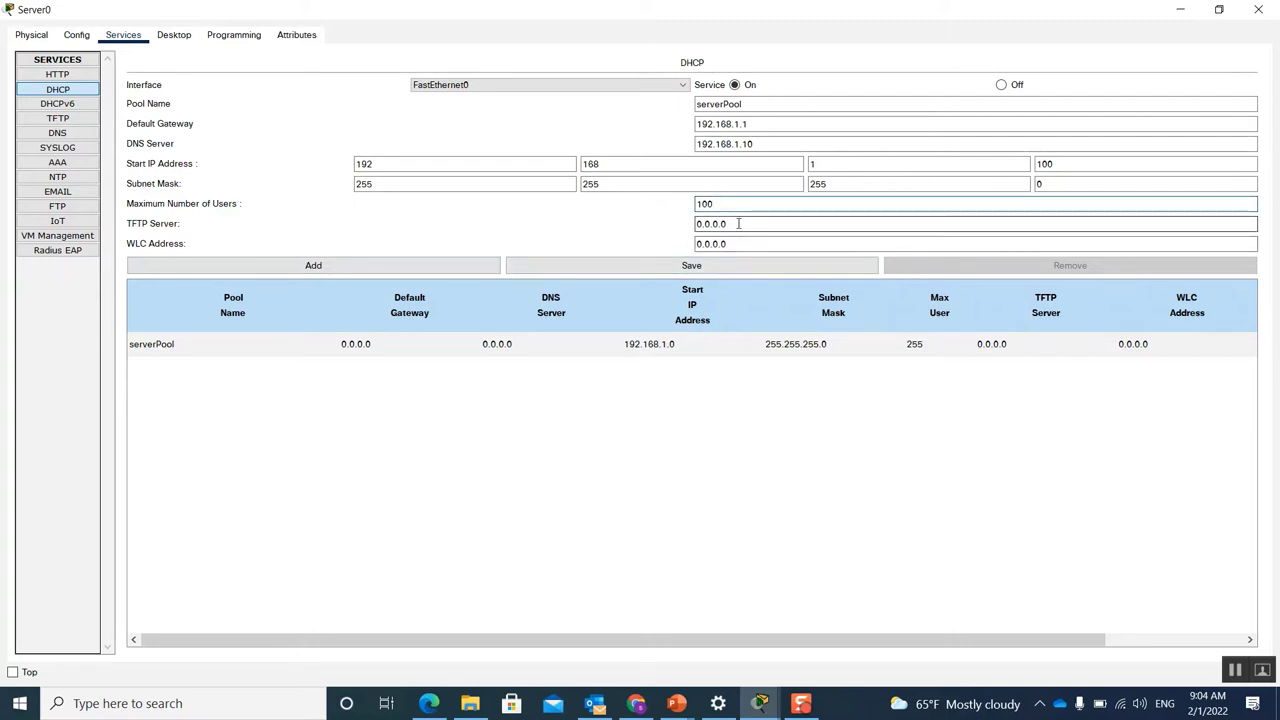
click(750, 244)
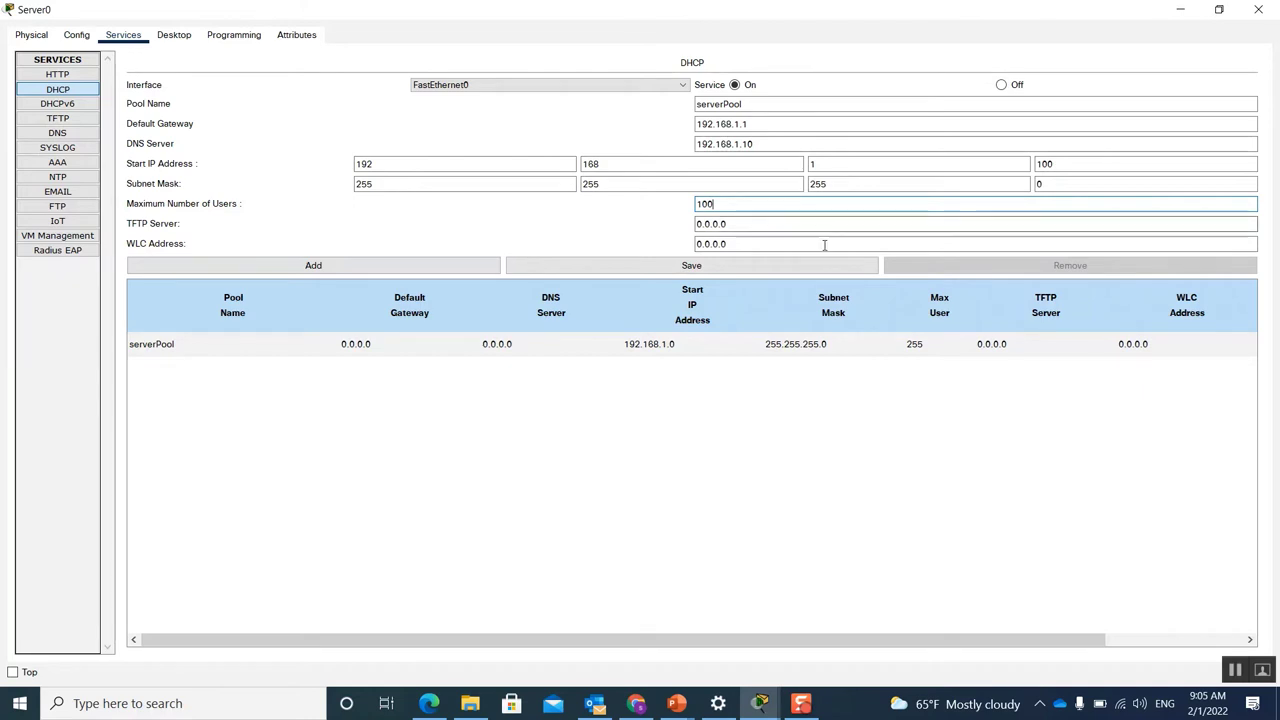
drag(760, 250, 696, 245)
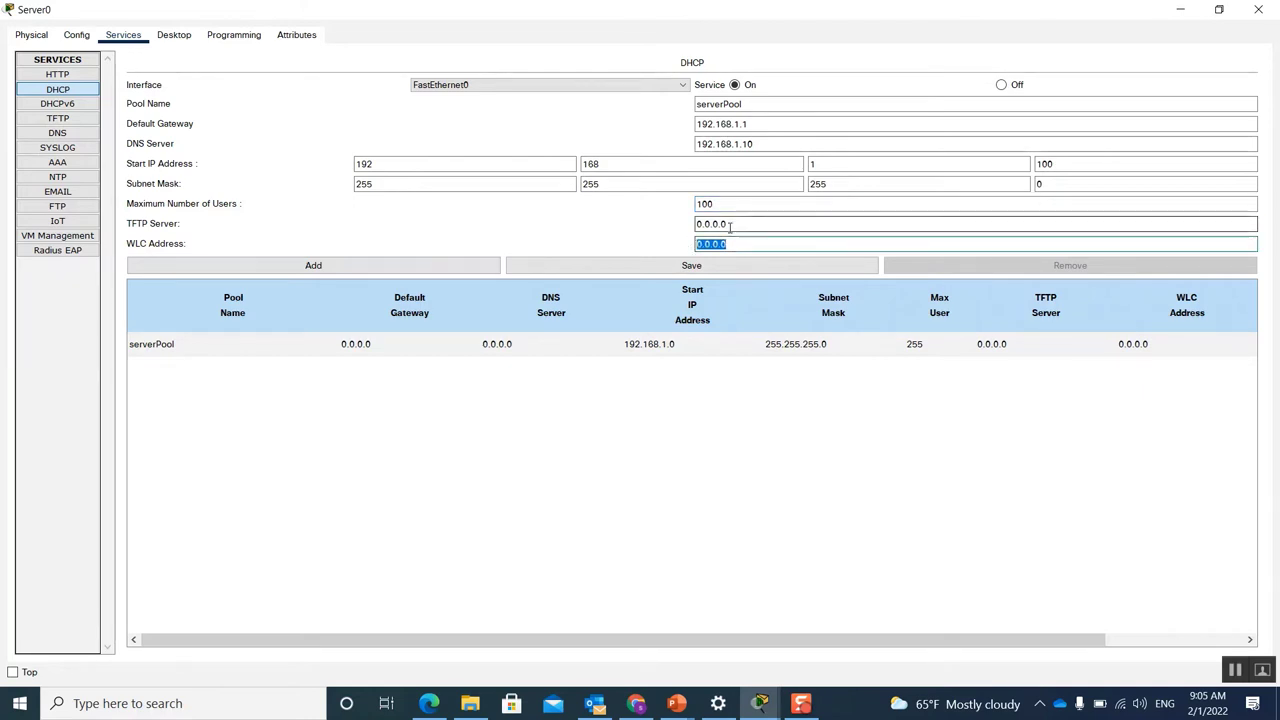
text(192.168.1.1)
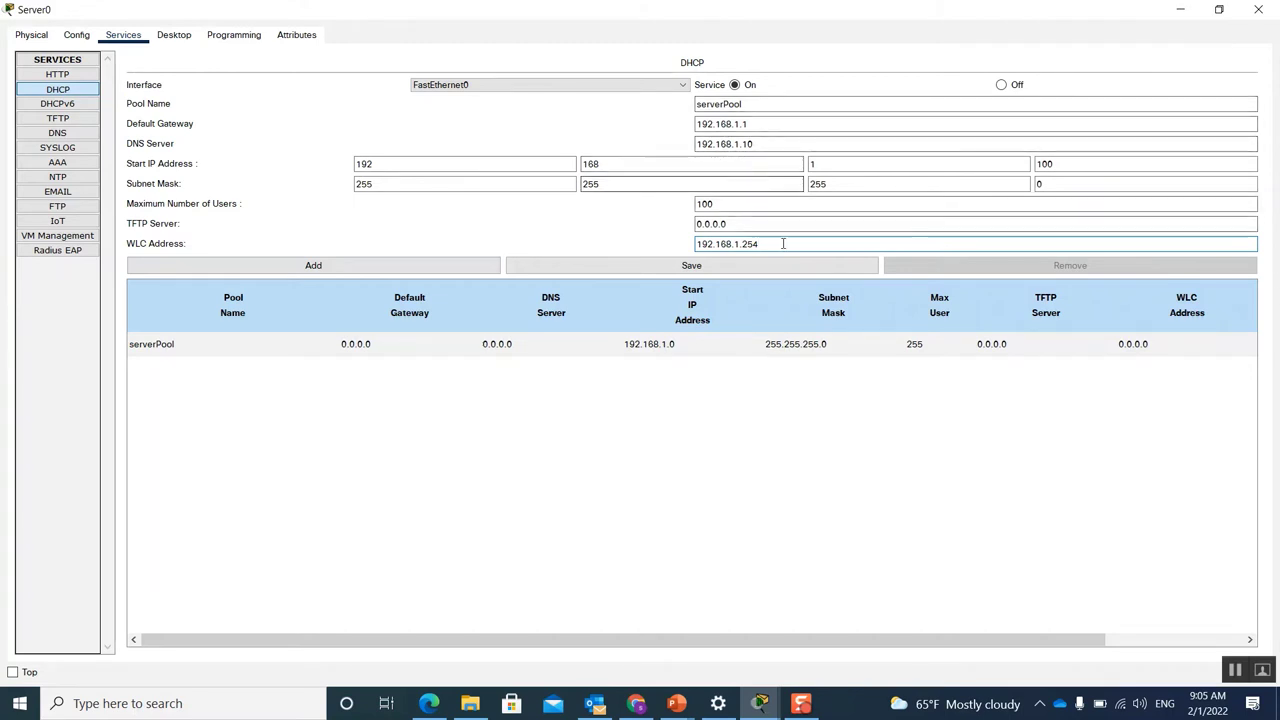
Step: Save the updated serverPool entry into the DHCP pool table, saving twice to confirm
click(703, 267)
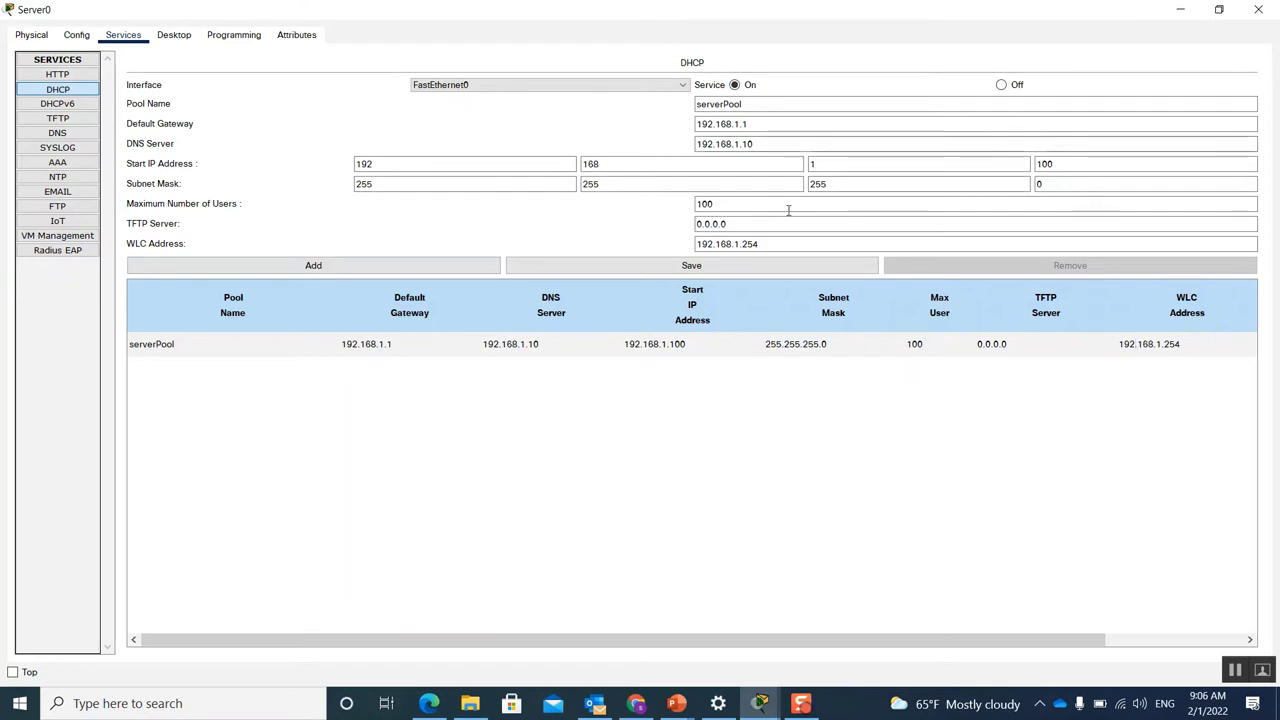
click(699, 268)
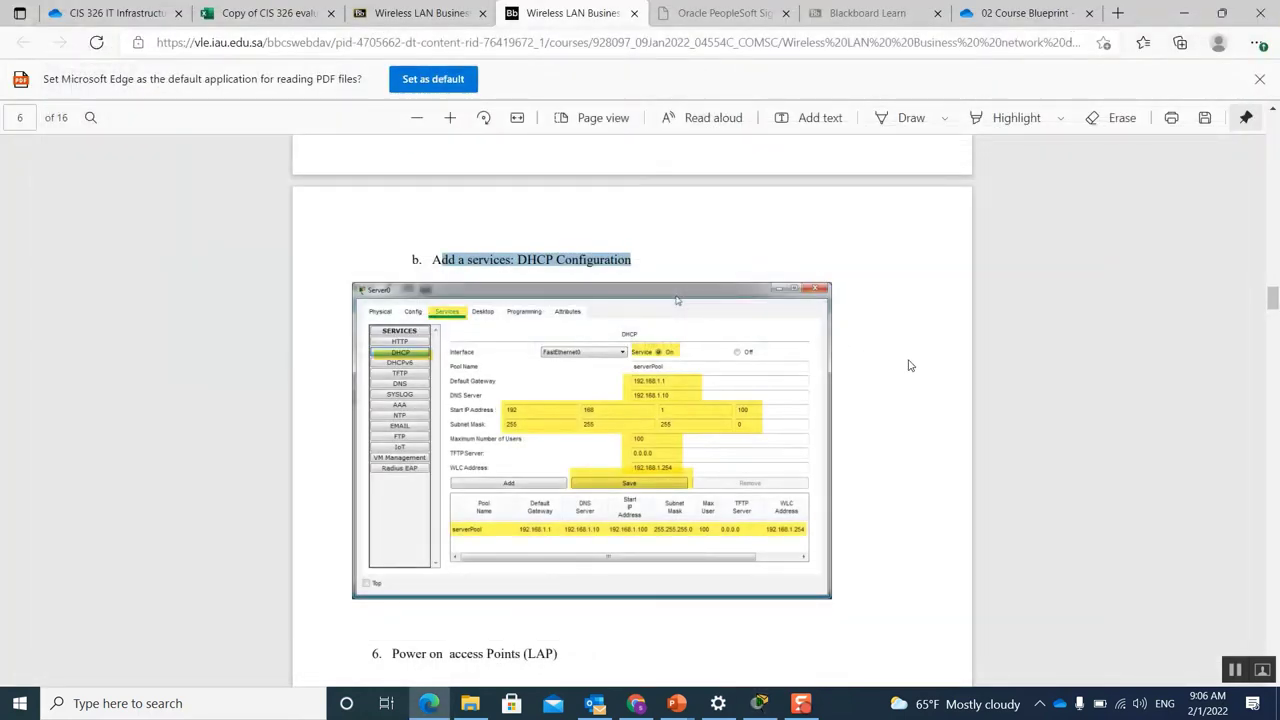
Step: Return to the Packet Tracer topology and view Light Weight Access Point1's status info box
click(760, 703)
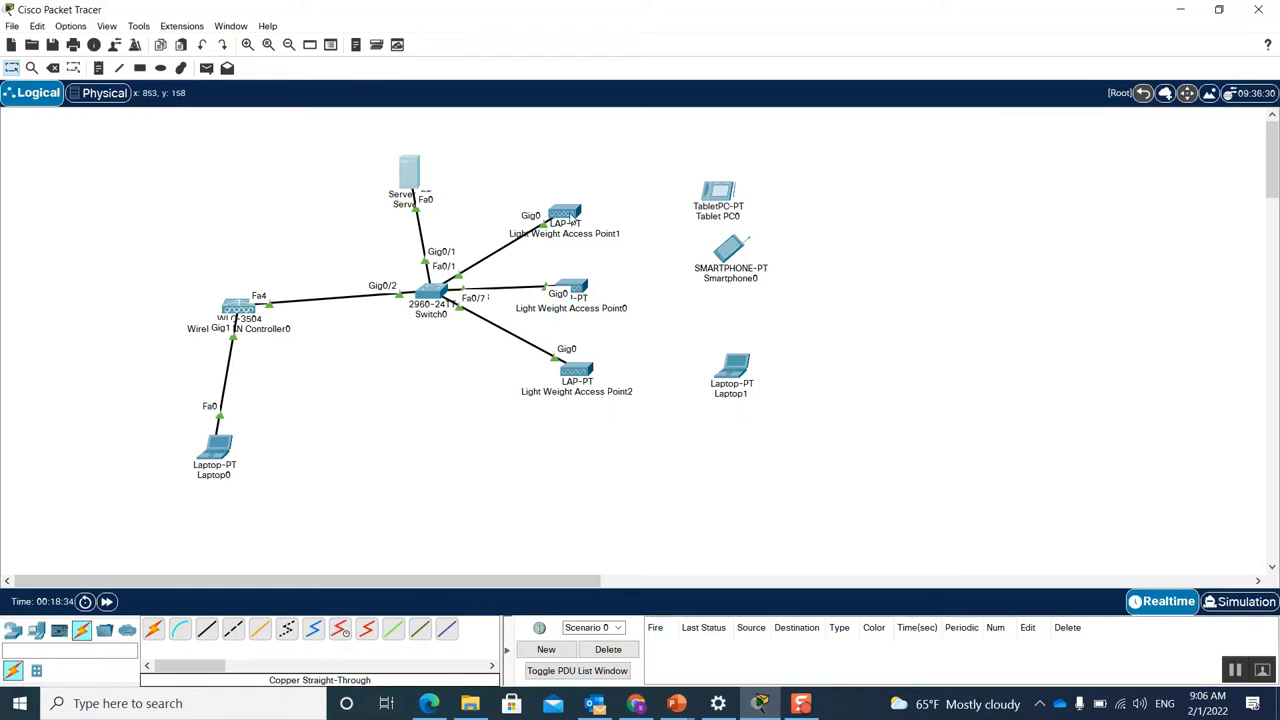
mouse_move(572, 216)
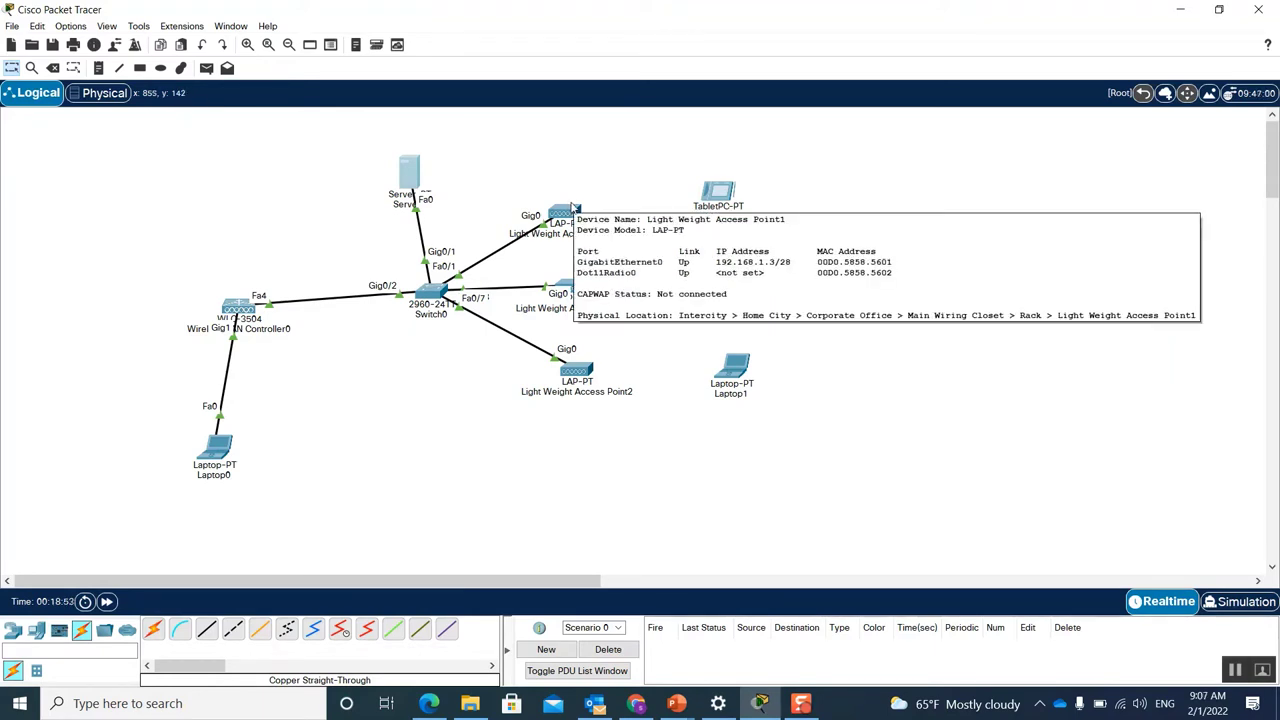
Step: In Light Weight Access Point1's Config settings, switch Static then back to DHCP to renew, then close it
click(562, 212)
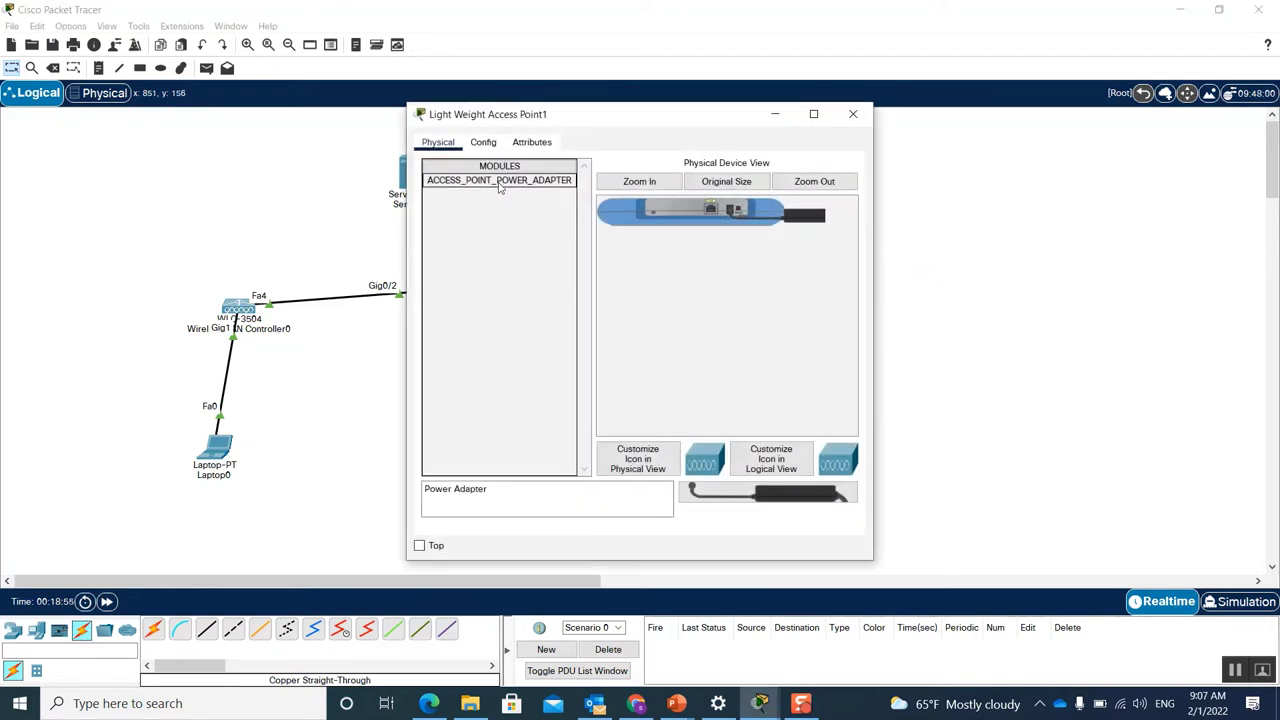
click(484, 143)
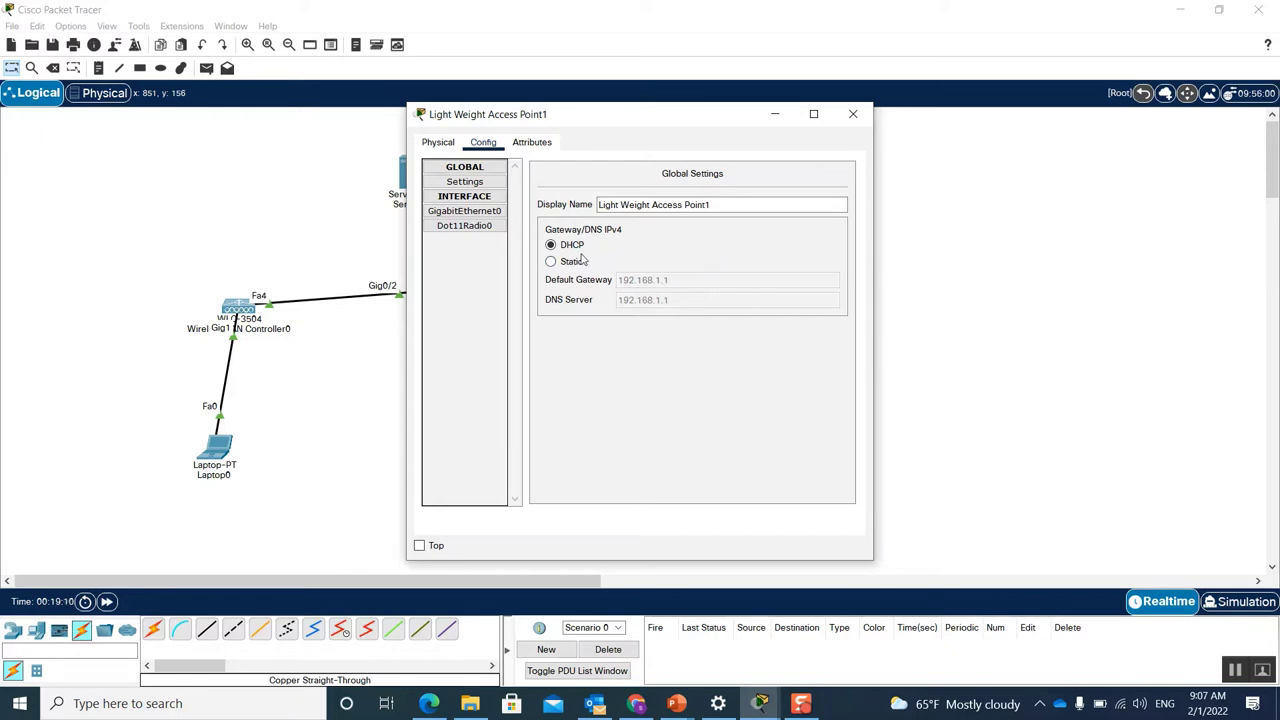
click(551, 262)
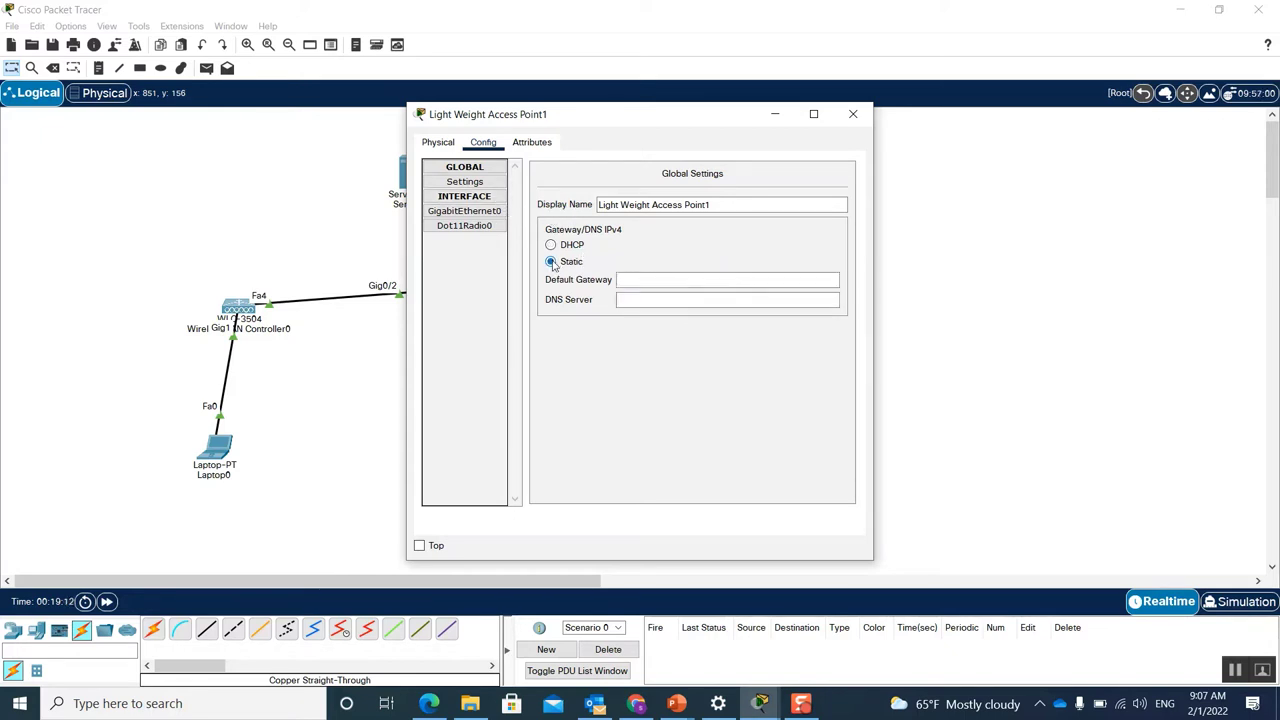
click(551, 246)
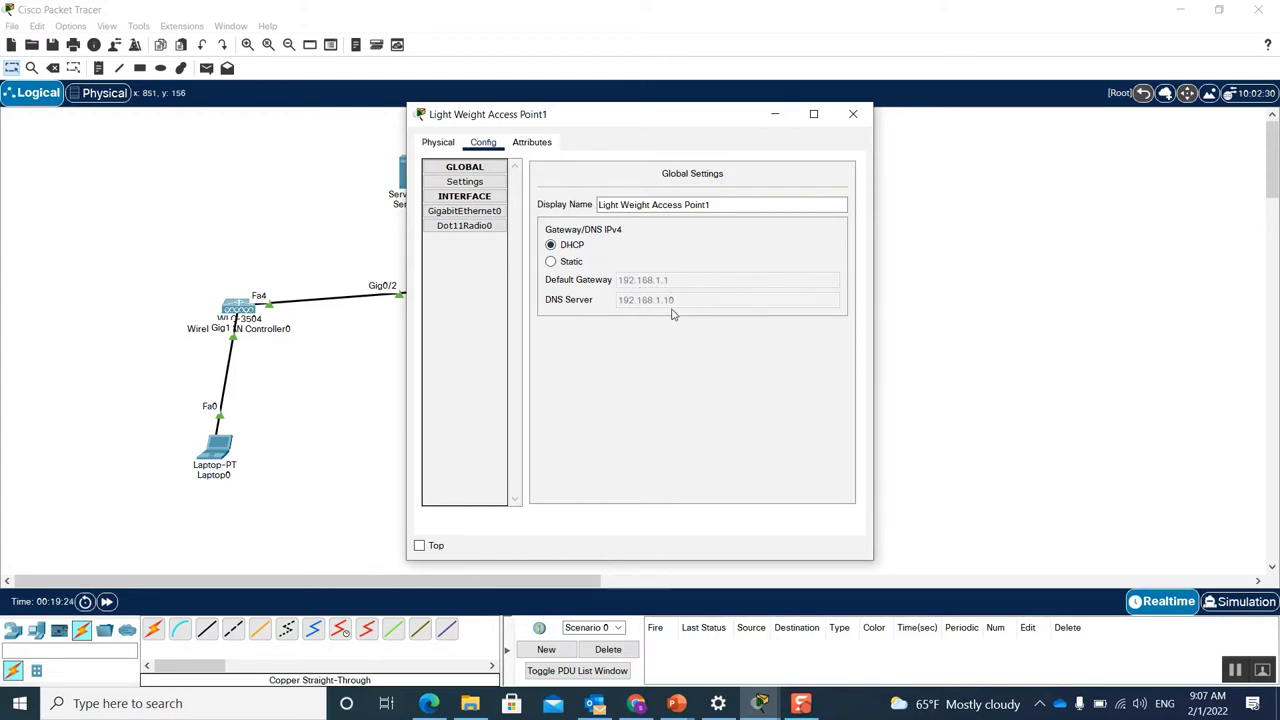
click(850, 116)
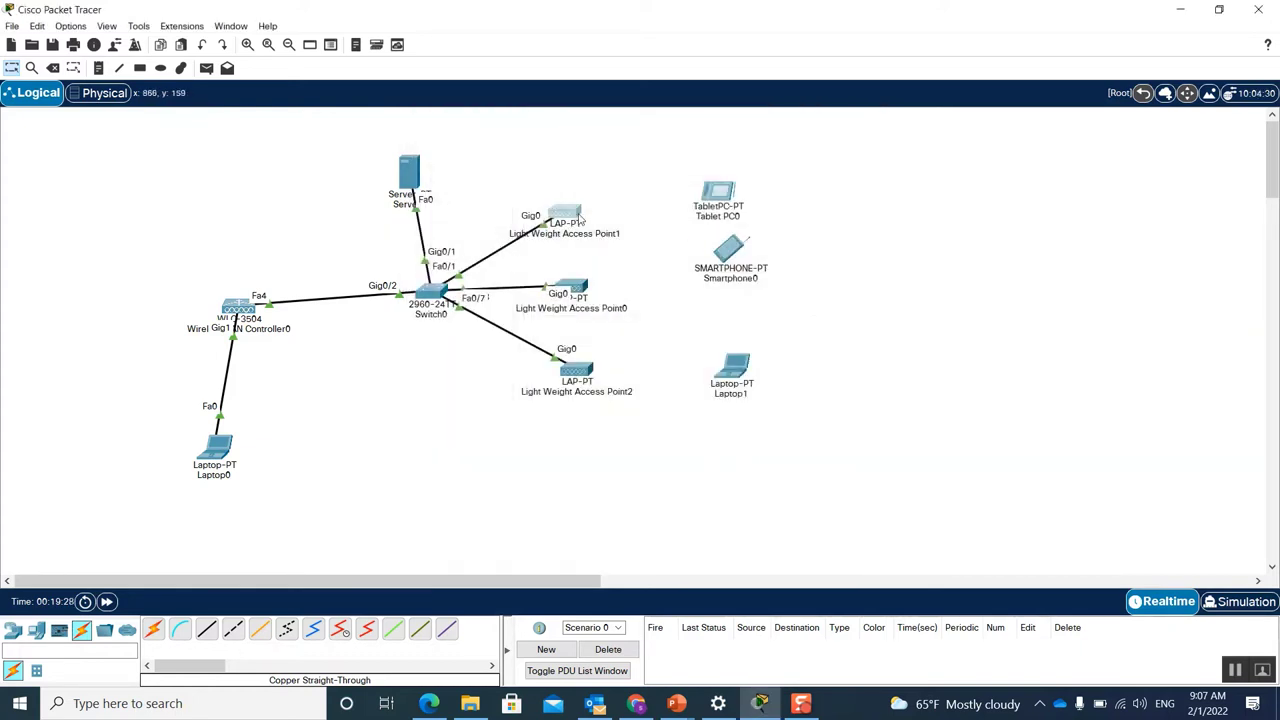
Step: Refresh Light Weight Access Point0's lease by toggling it from Static back to DHCP
mouse_move(574, 219)
click(574, 289)
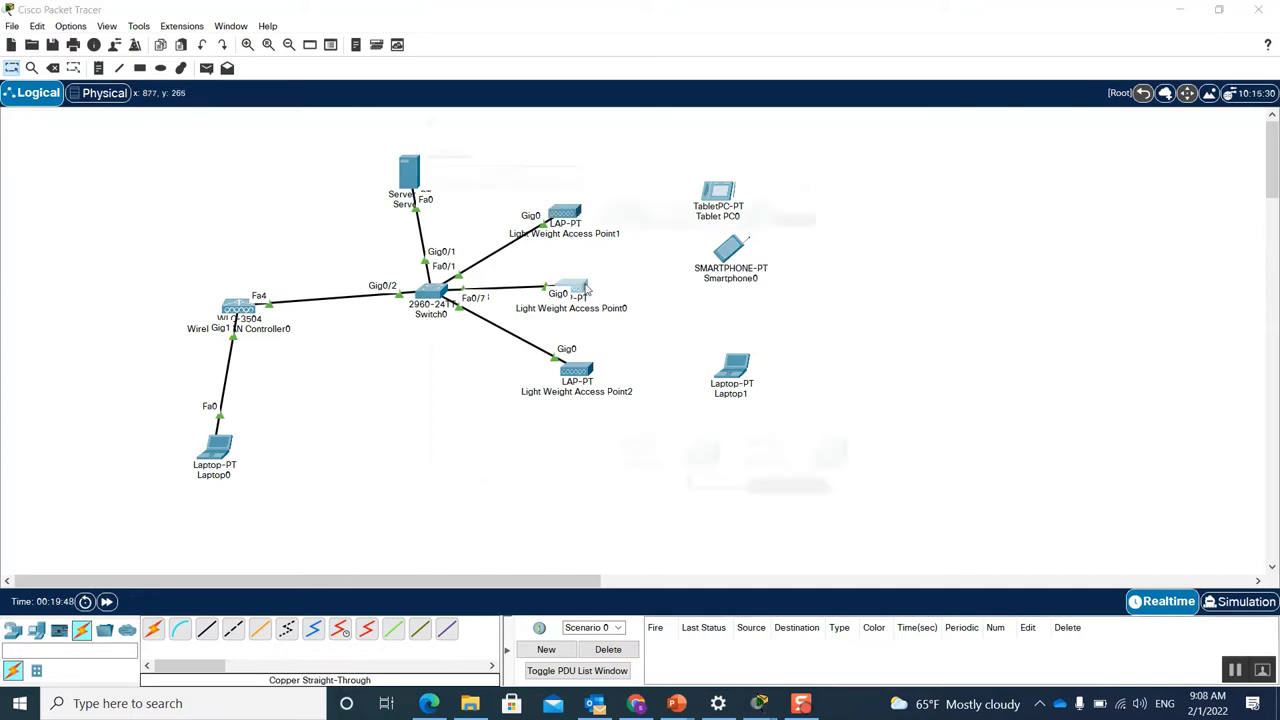
click(483, 143)
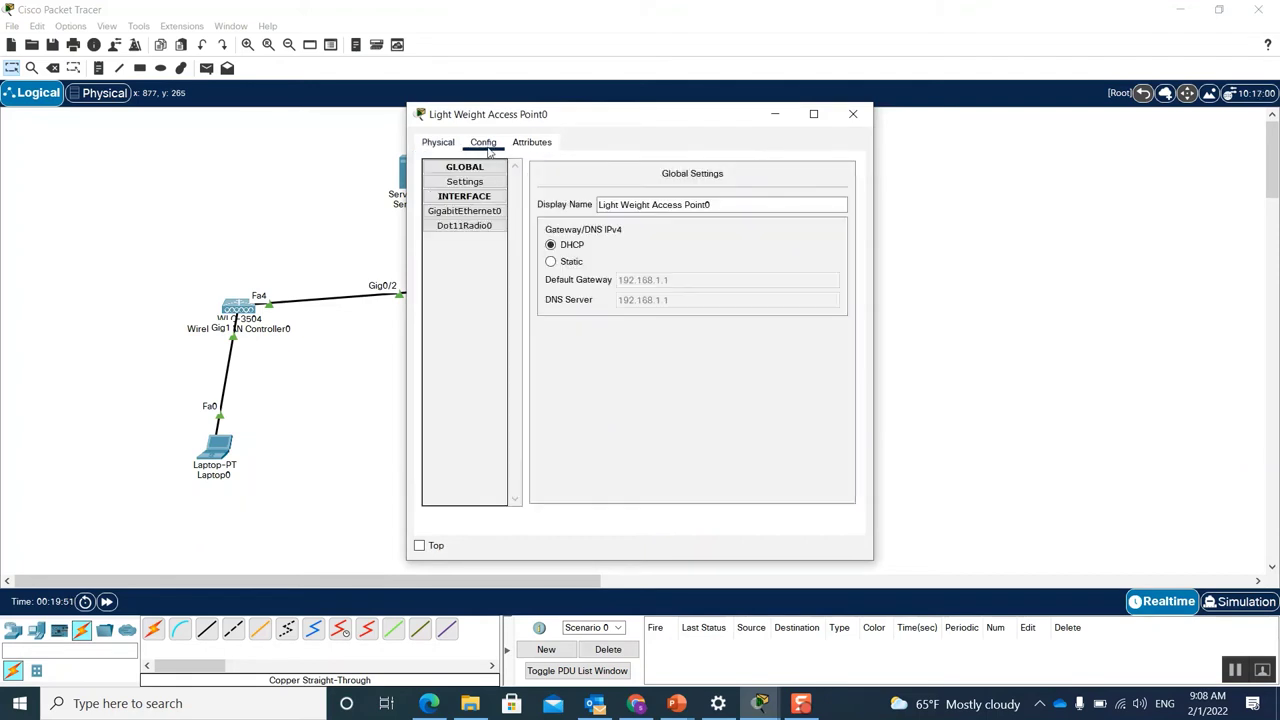
click(551, 261)
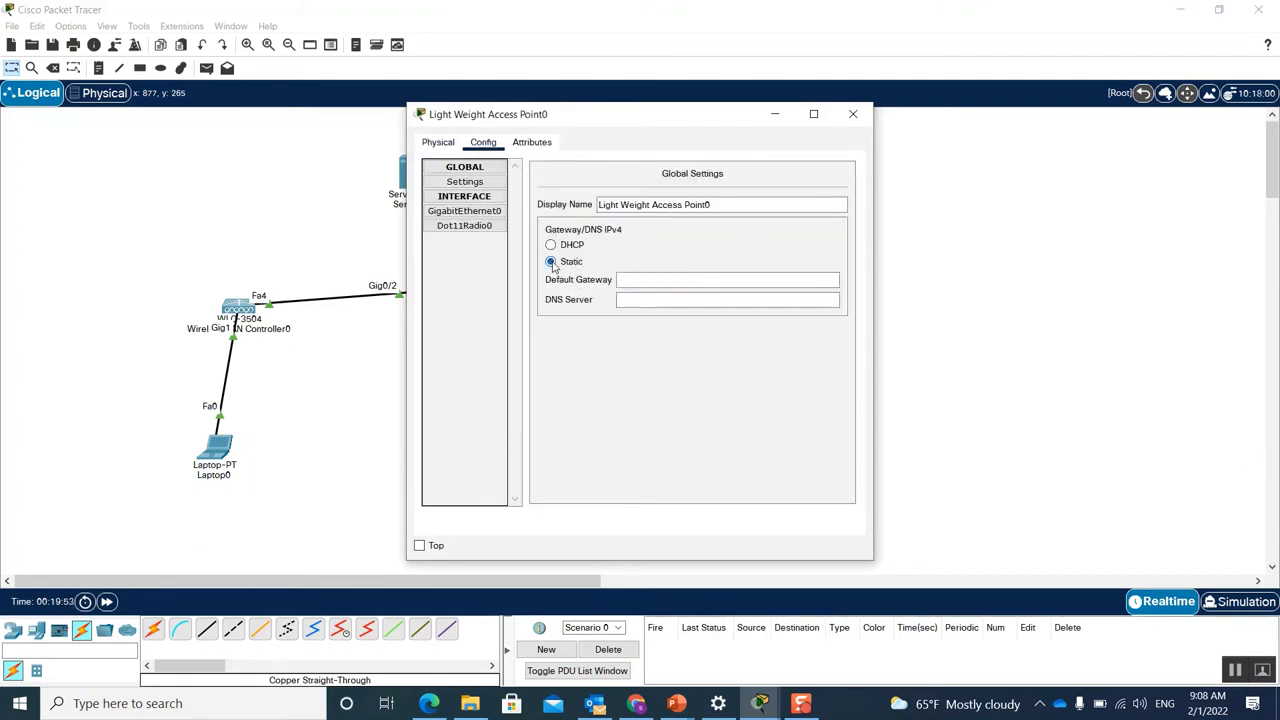
click(550, 245)
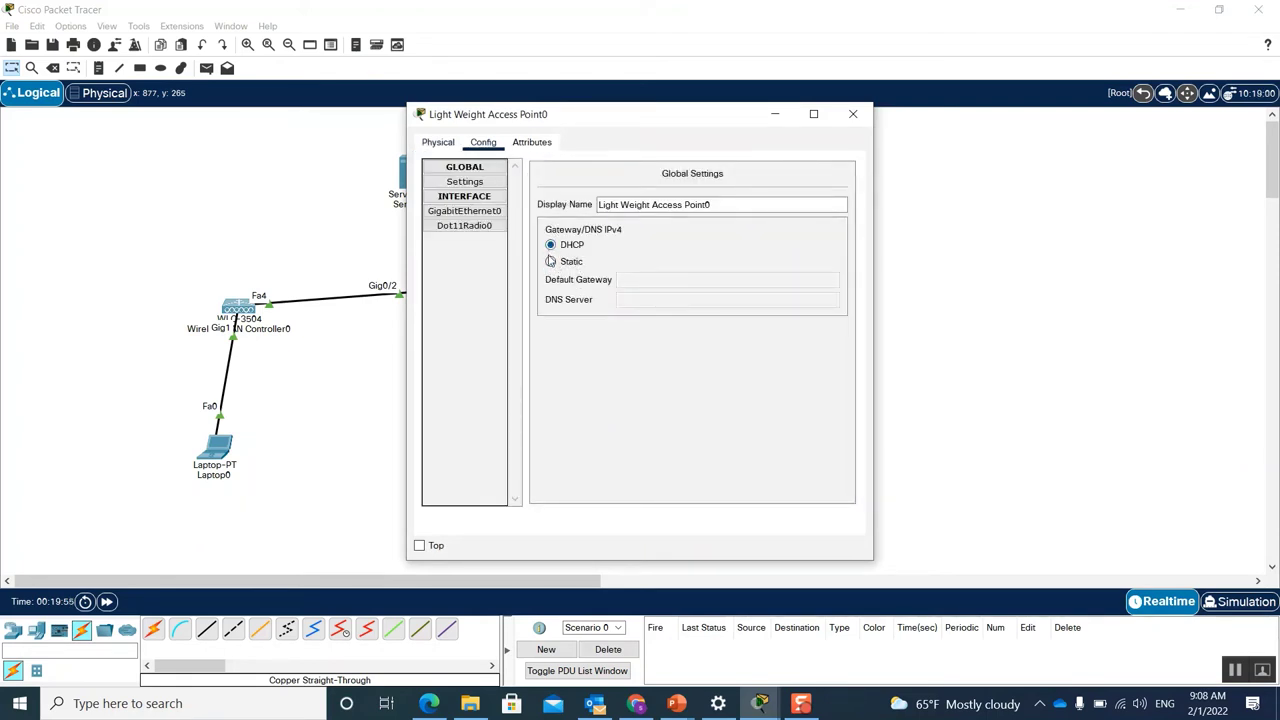
click(853, 114)
Step: Refresh Light Weight Access Point2's lease by toggling it from Static back to DHCP
mouse_move(580, 296)
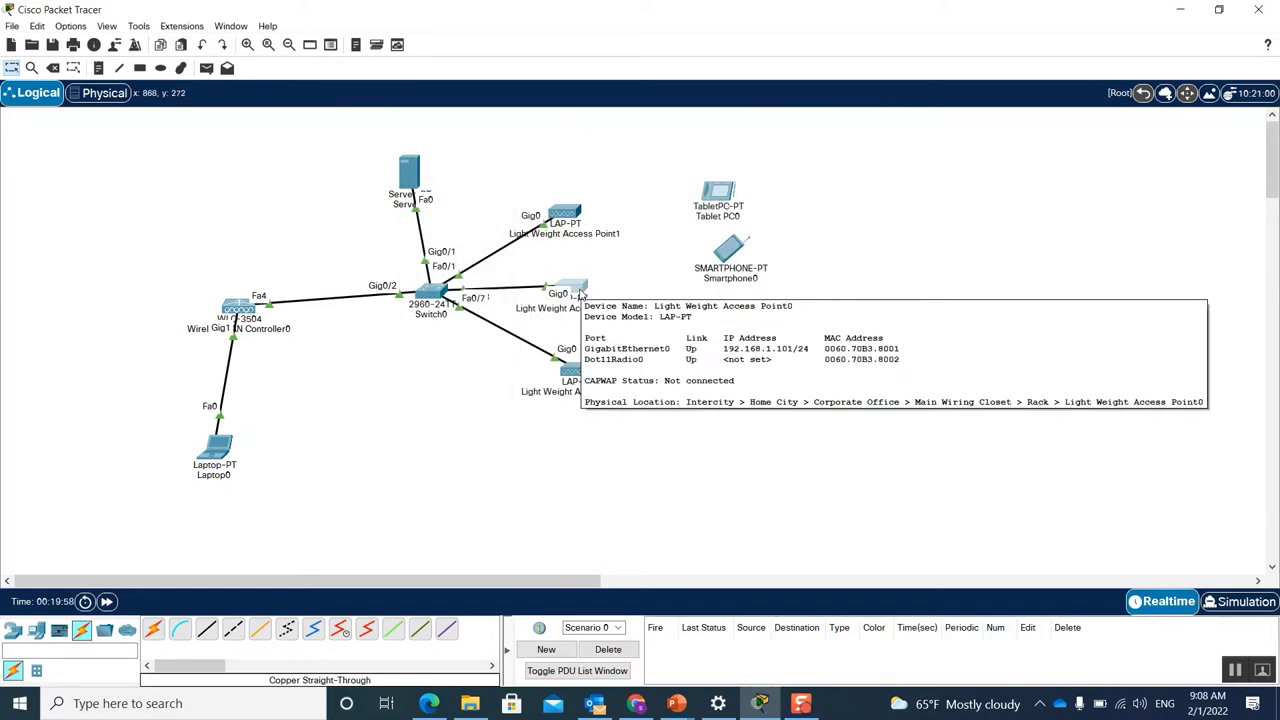
click(569, 372)
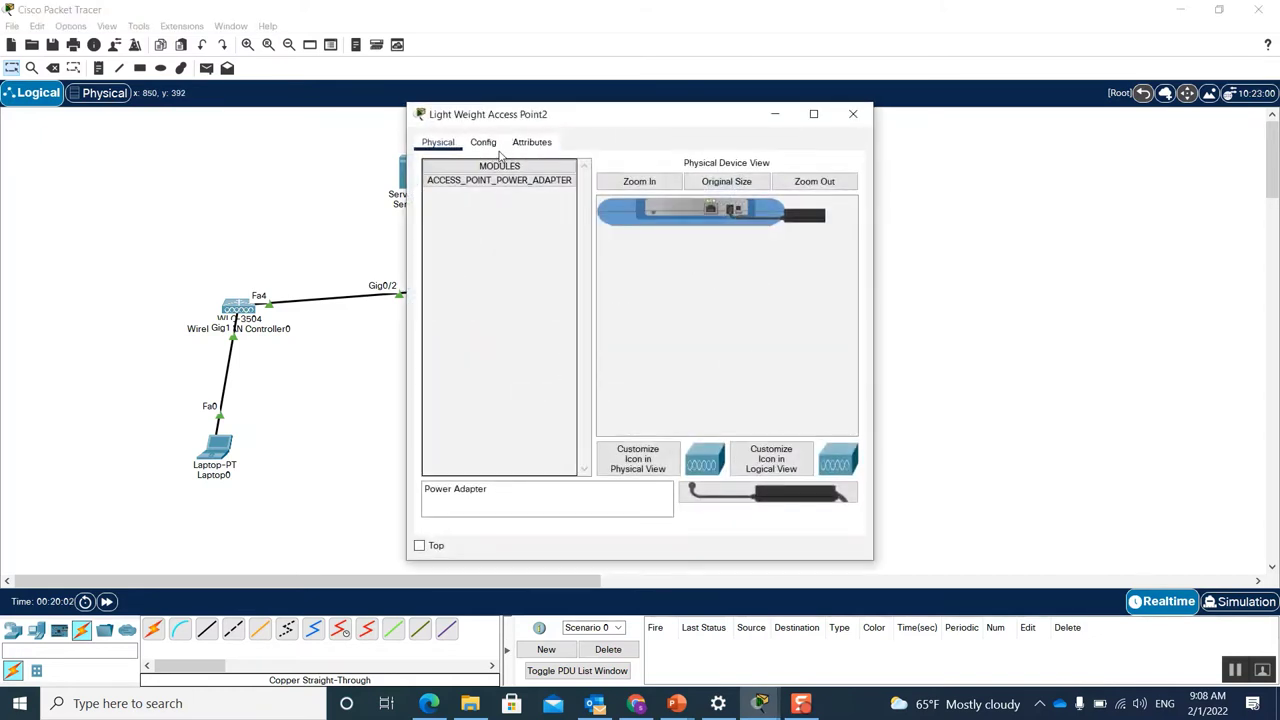
click(484, 142)
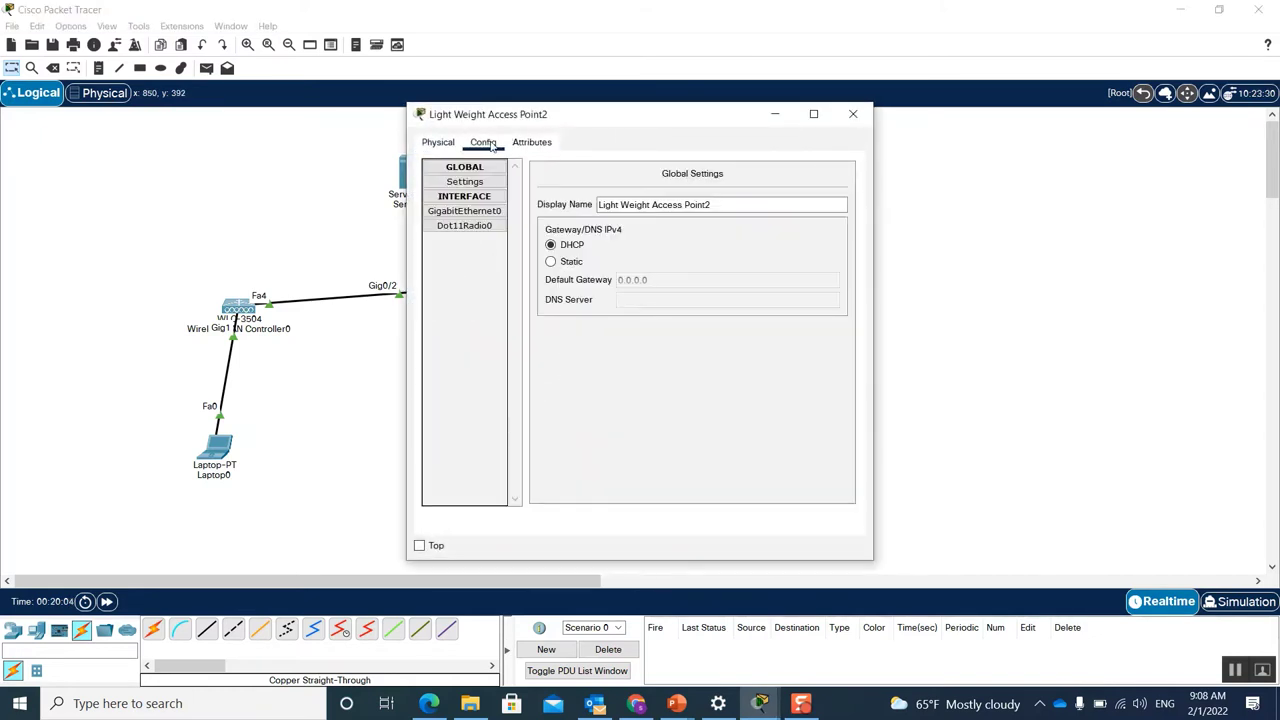
click(572, 262)
click(558, 247)
click(853, 114)
Step: Marquee-select the three access points and Server0
drag(619, 176, 541, 446)
drag(340, 142, 470, 236)
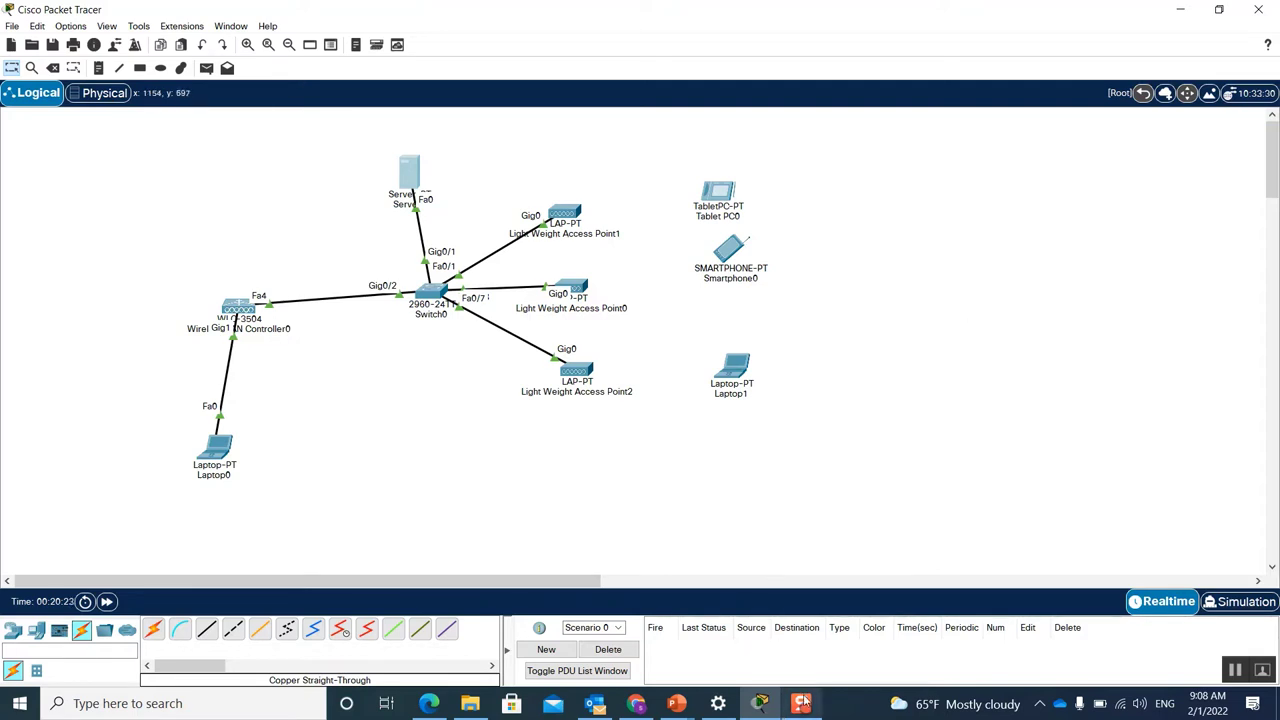
mouse_move(805, 700)
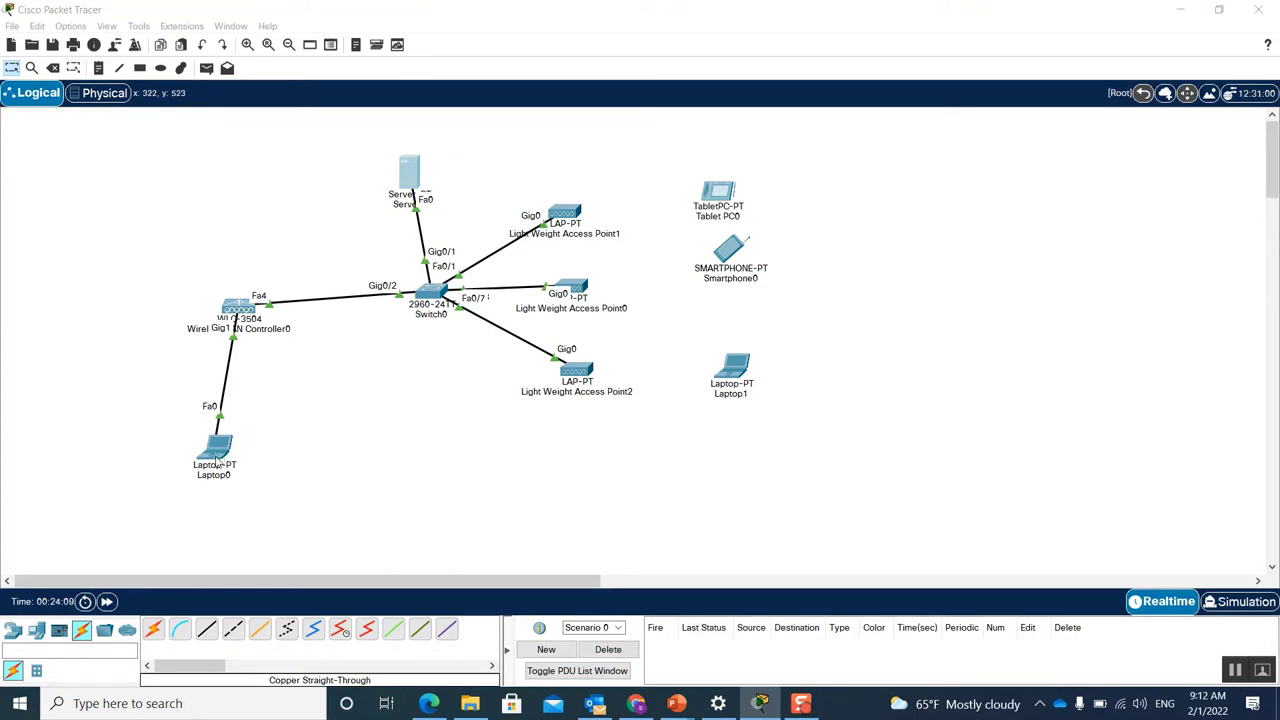
Step: Review Laptop0's IP configuration (192.168.1.7, gateway 192.168.1.1), then open its web browser
click(218, 459)
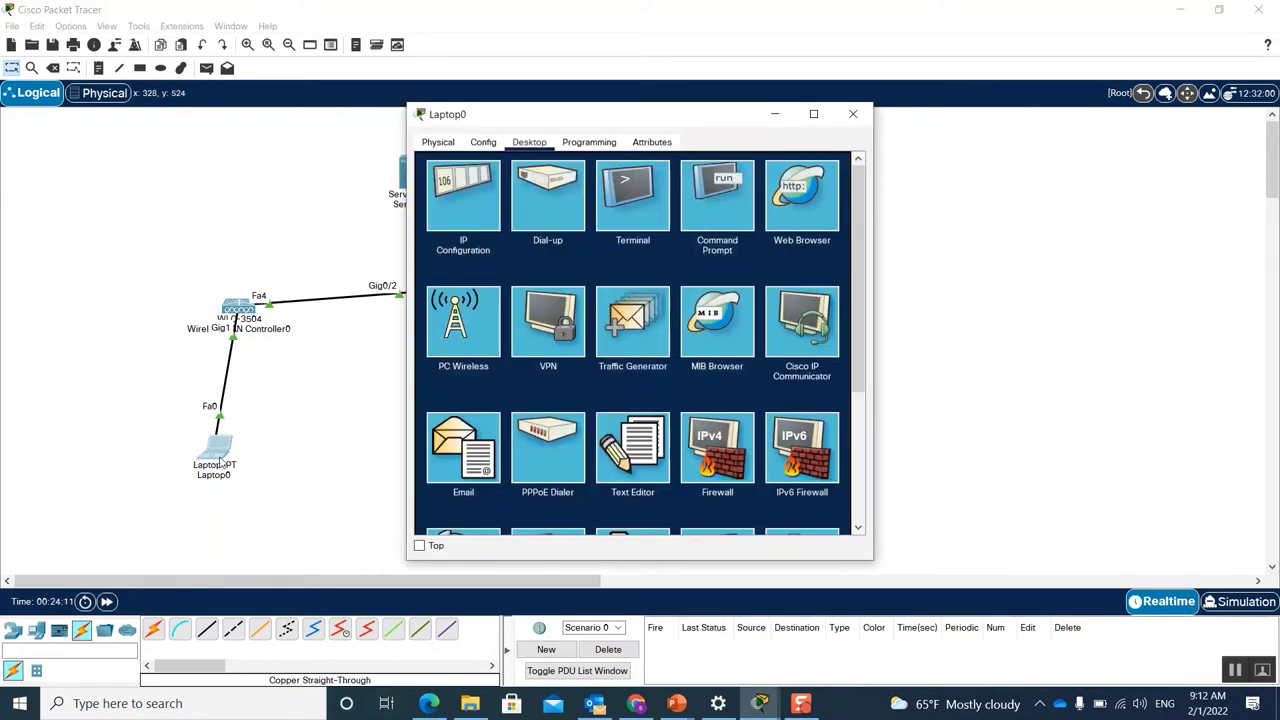
click(474, 206)
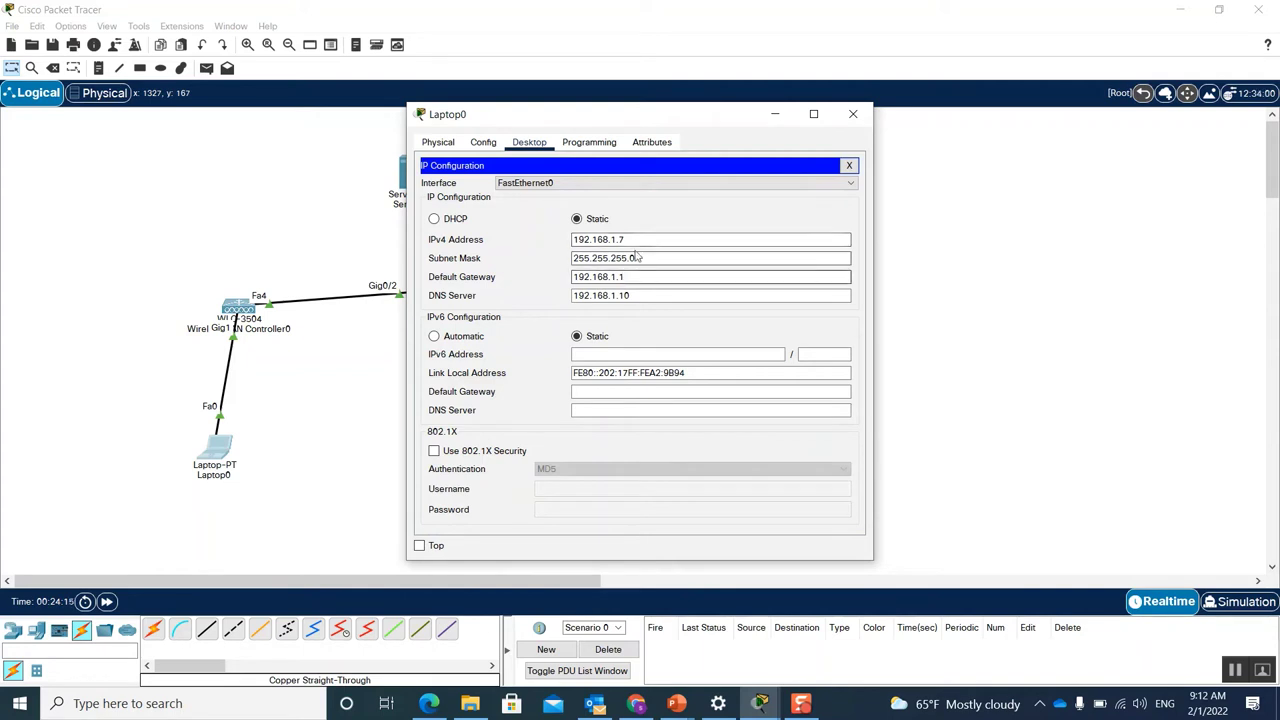
drag(626, 277, 569, 279)
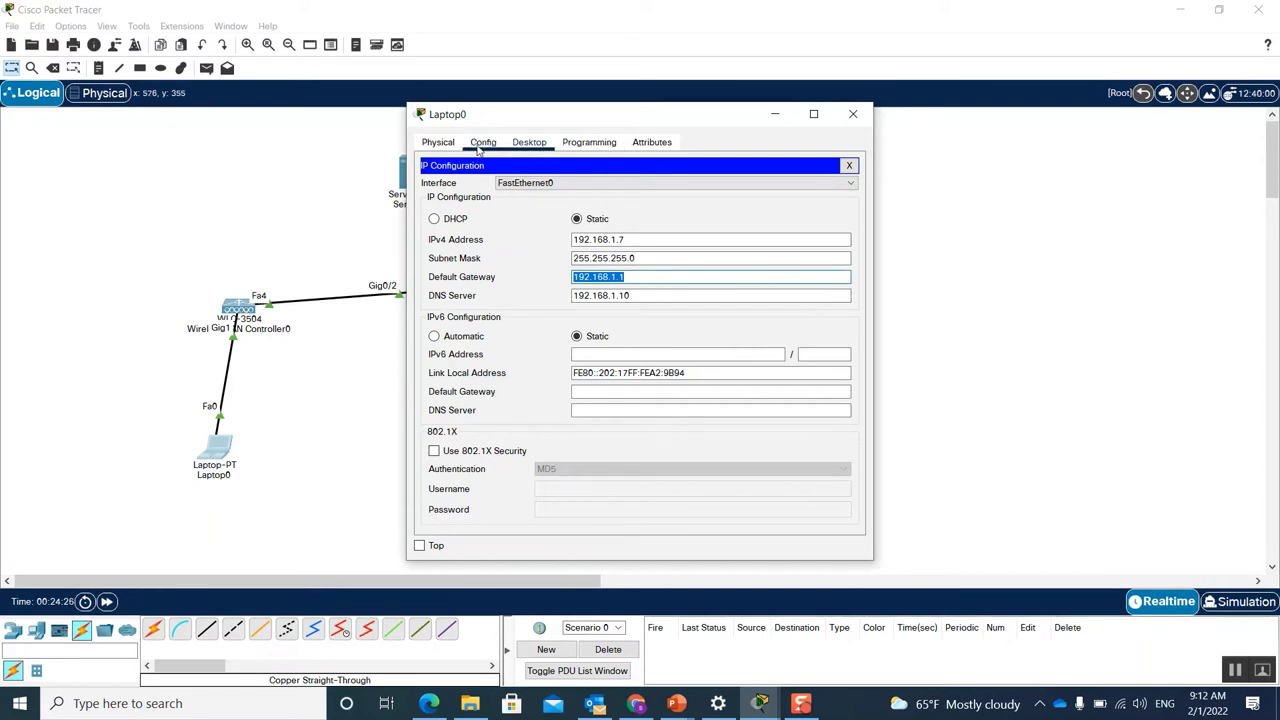
click(849, 165)
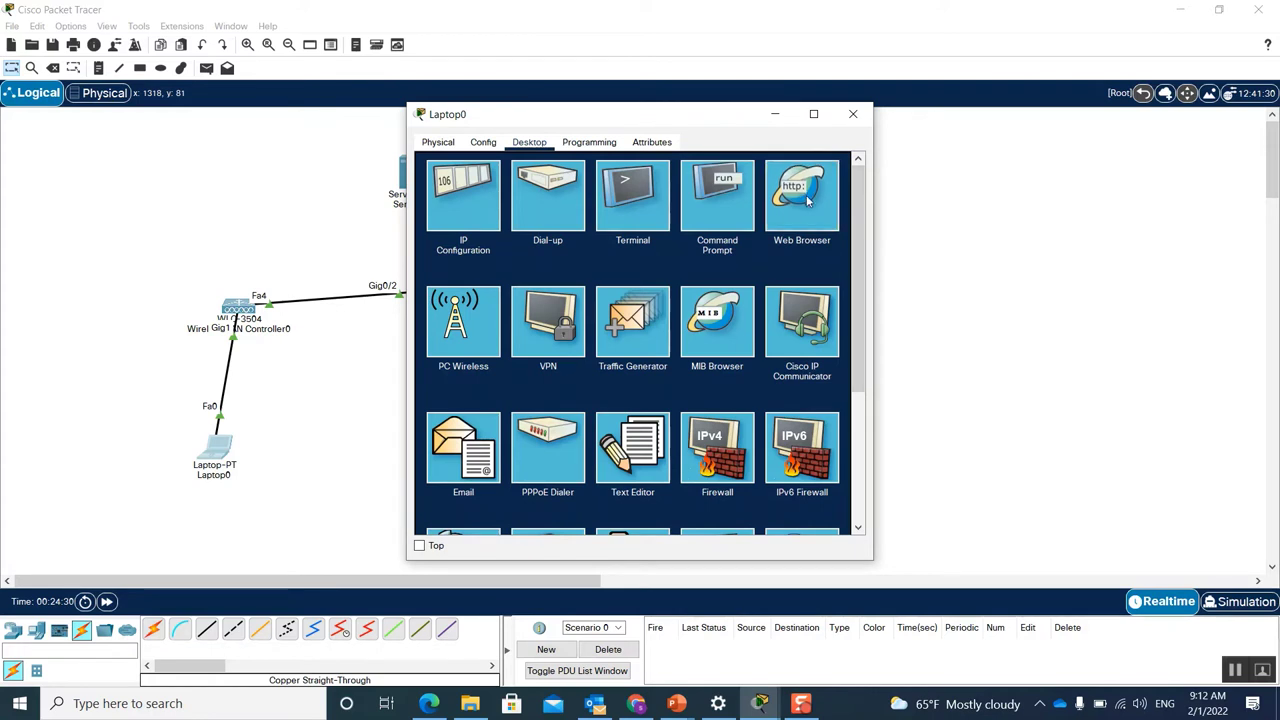
click(806, 199)
click(575, 187)
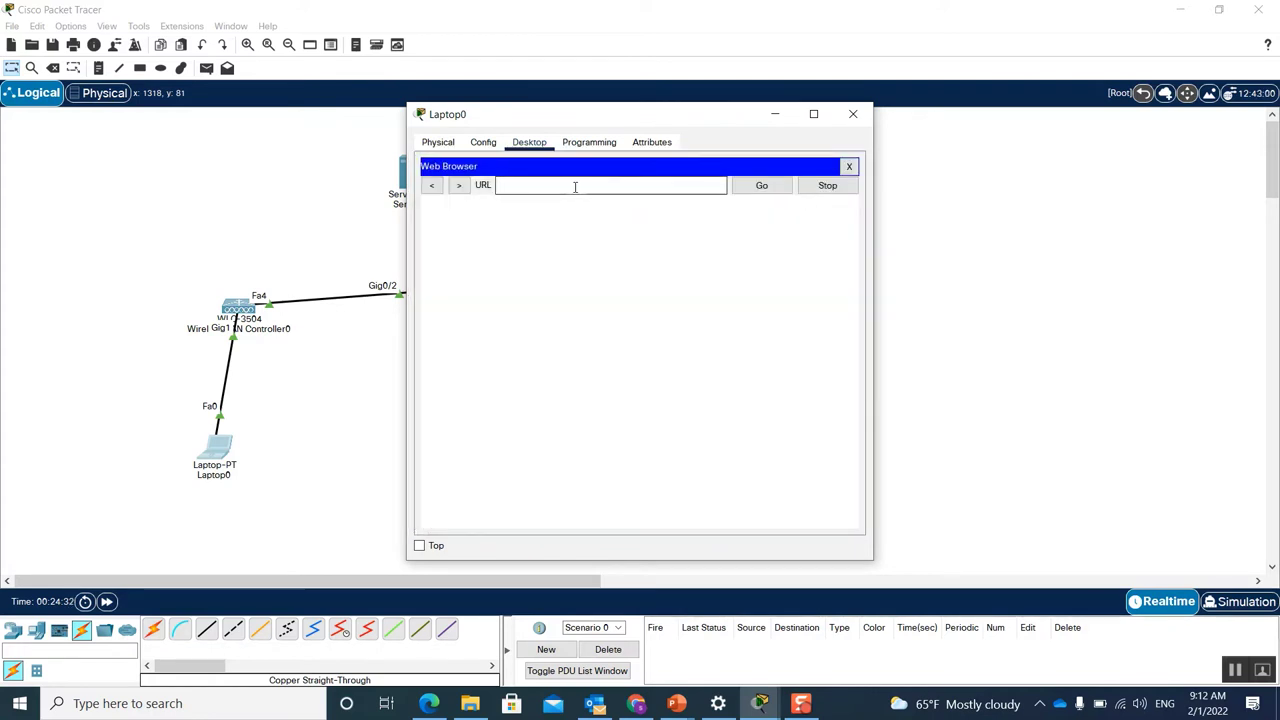
text(192.168.1.254)
key(Return)
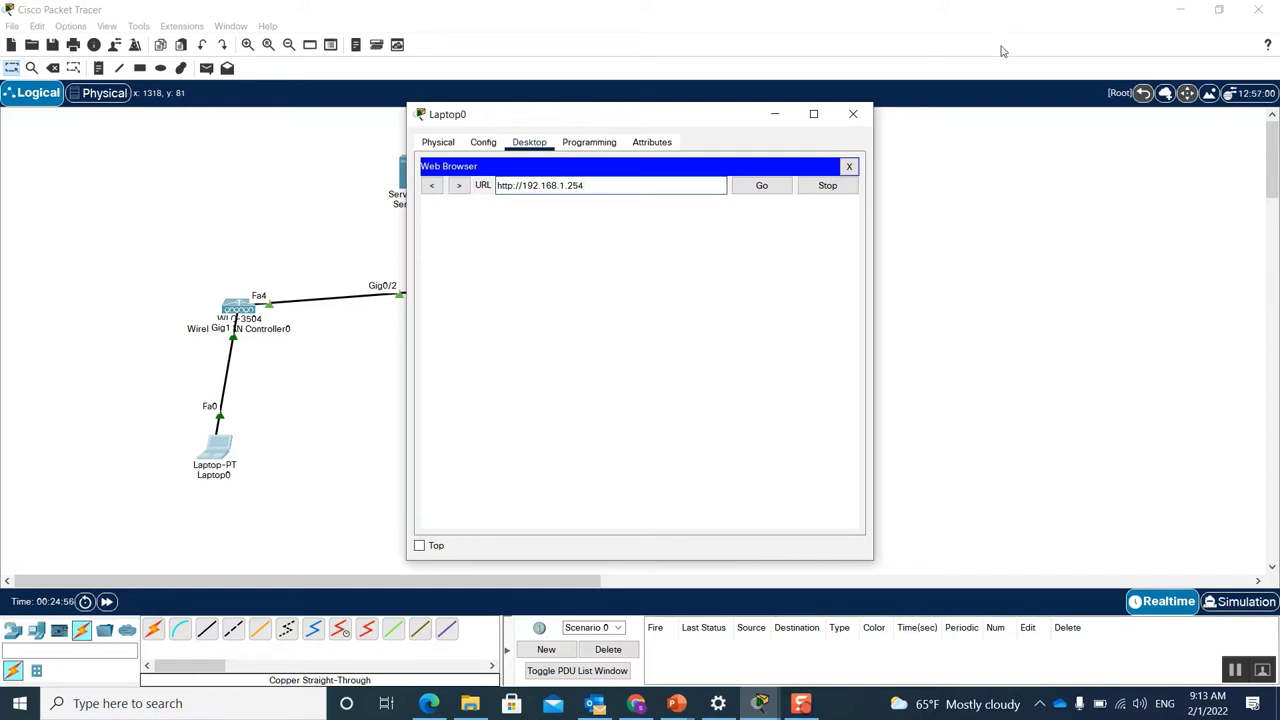
click(813, 113)
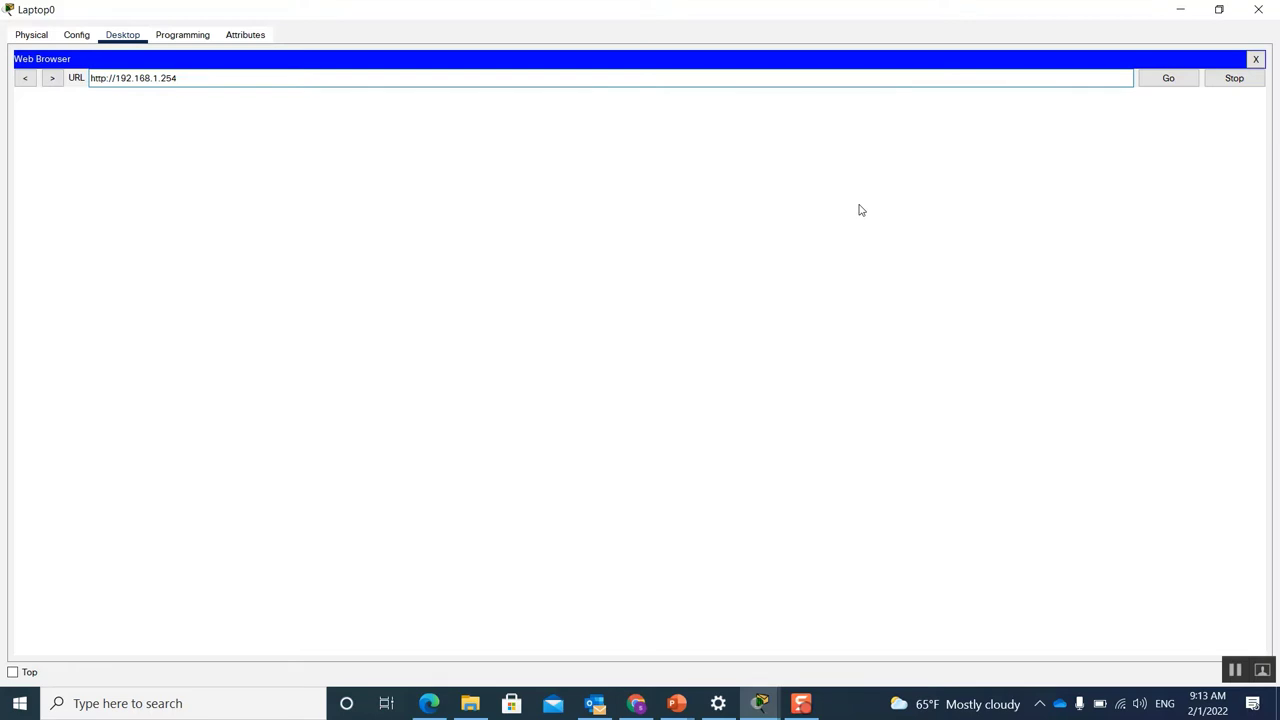
key(Return)
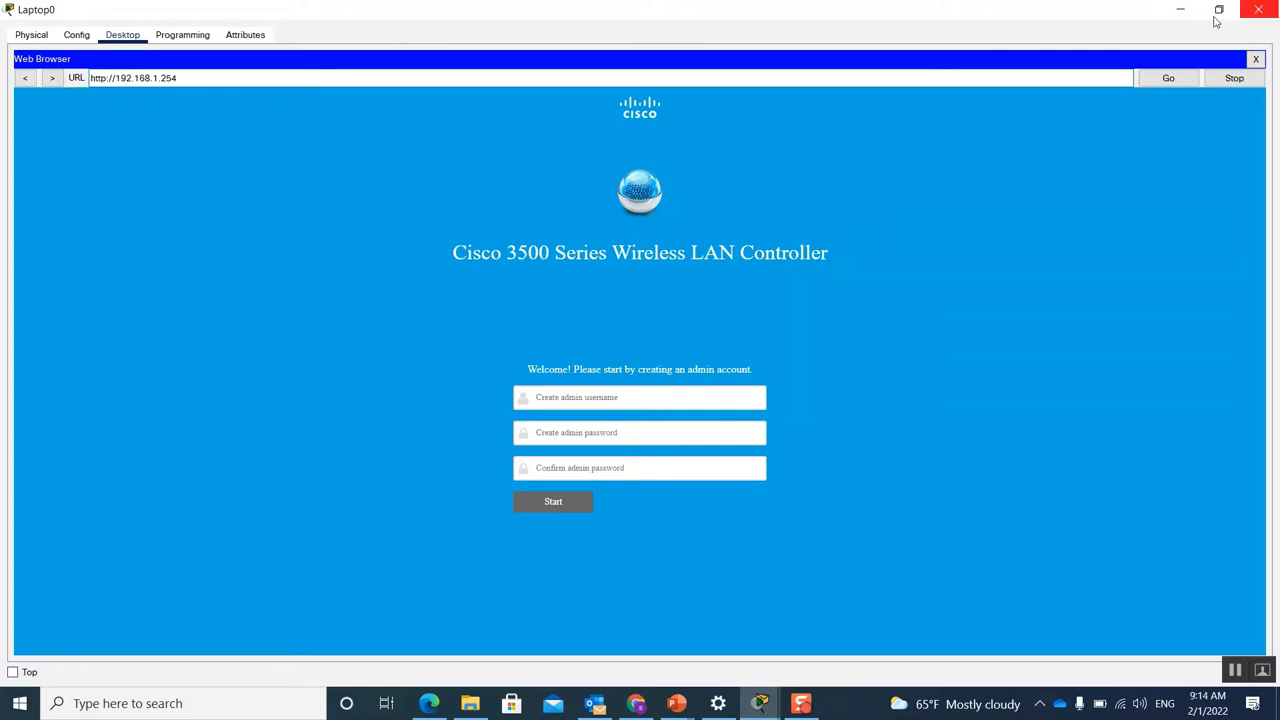
Step: Create the controller admin account with username admin and a confirmed password, then start
click(623, 397)
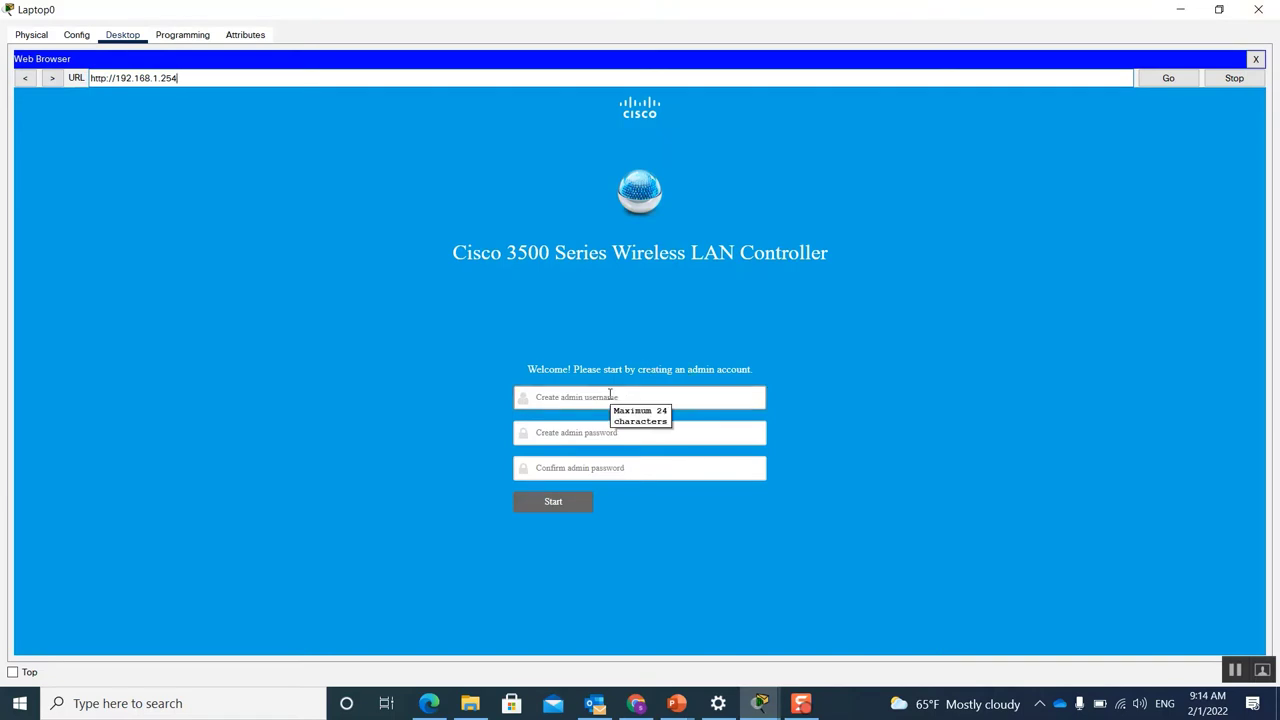
click(544, 398)
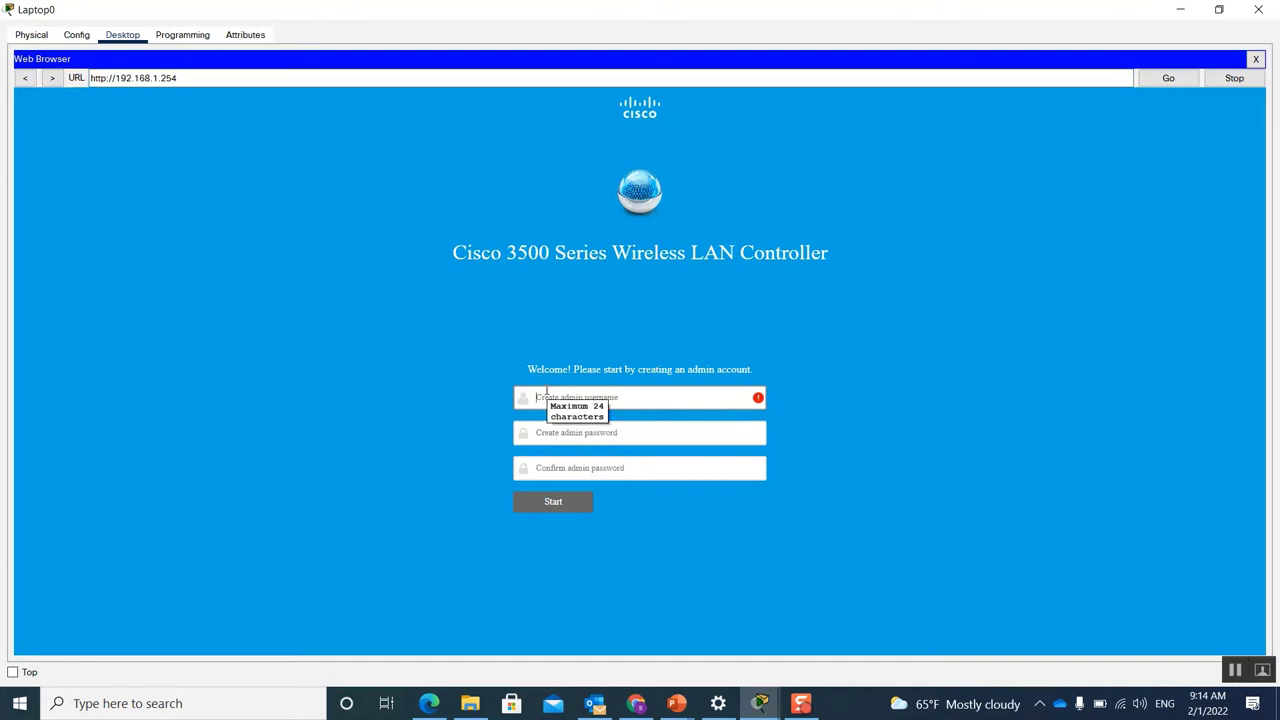
text(admin)
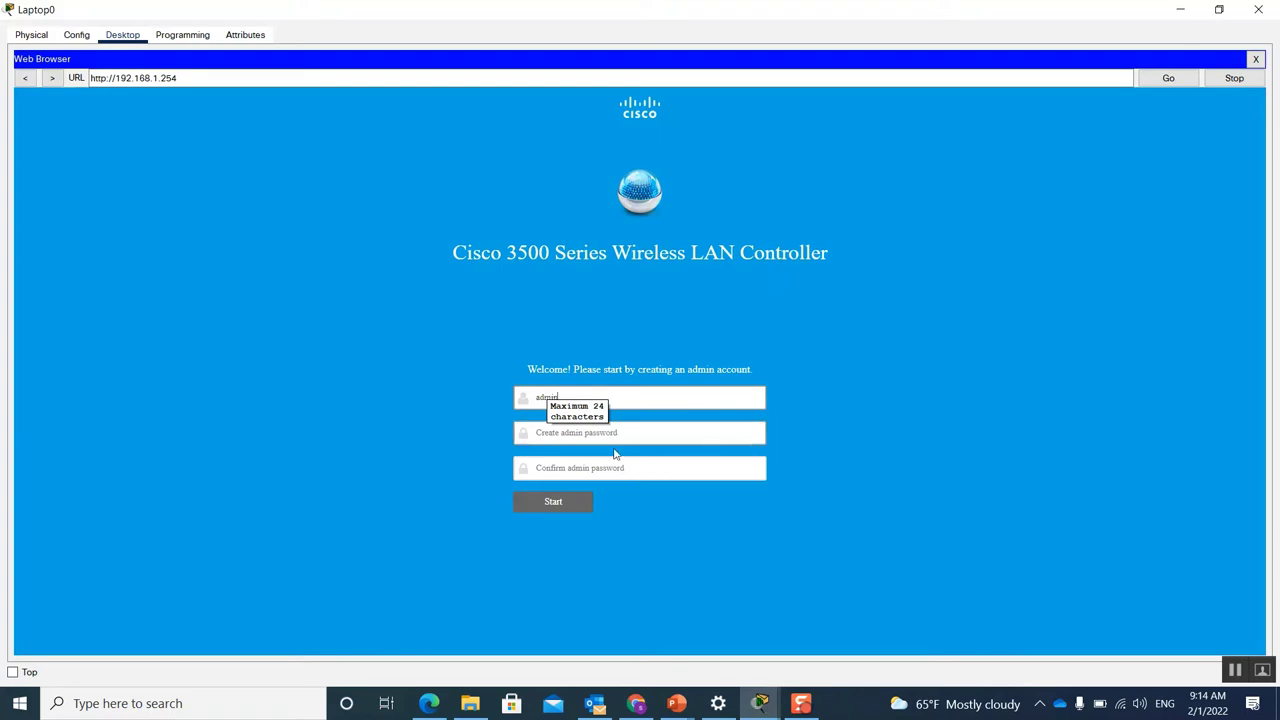
click(601, 432)
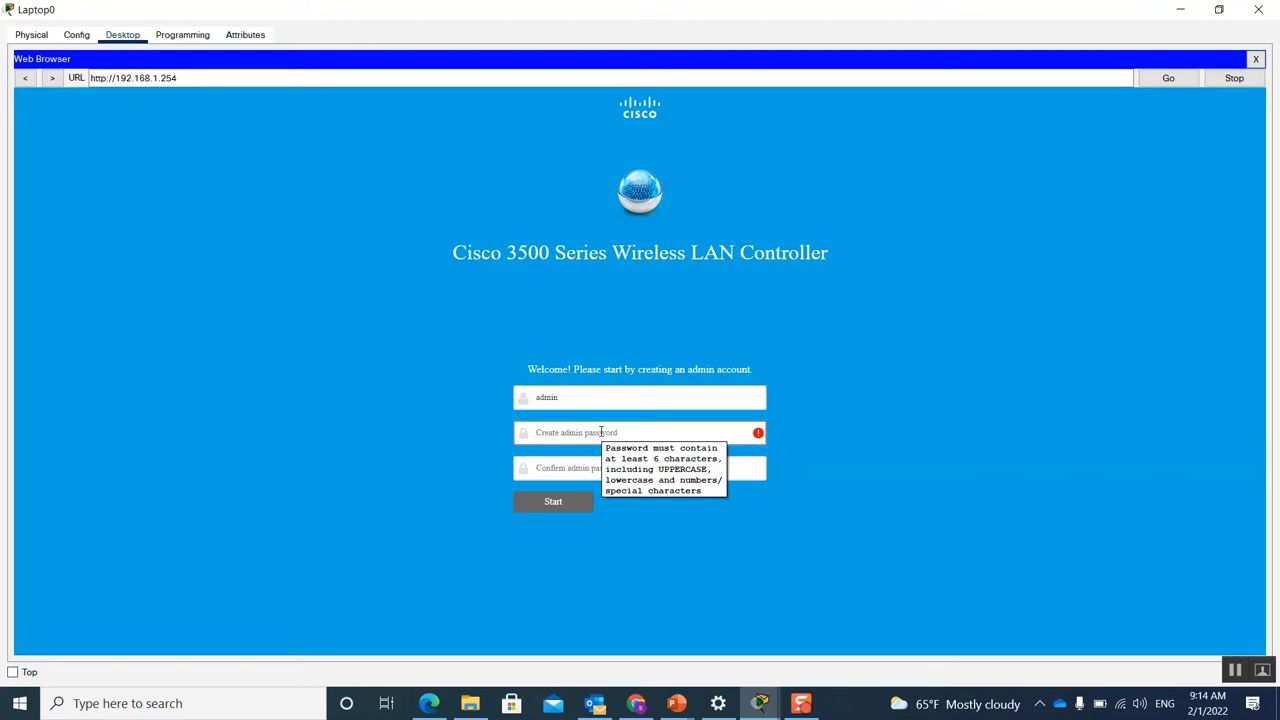
click(601, 432)
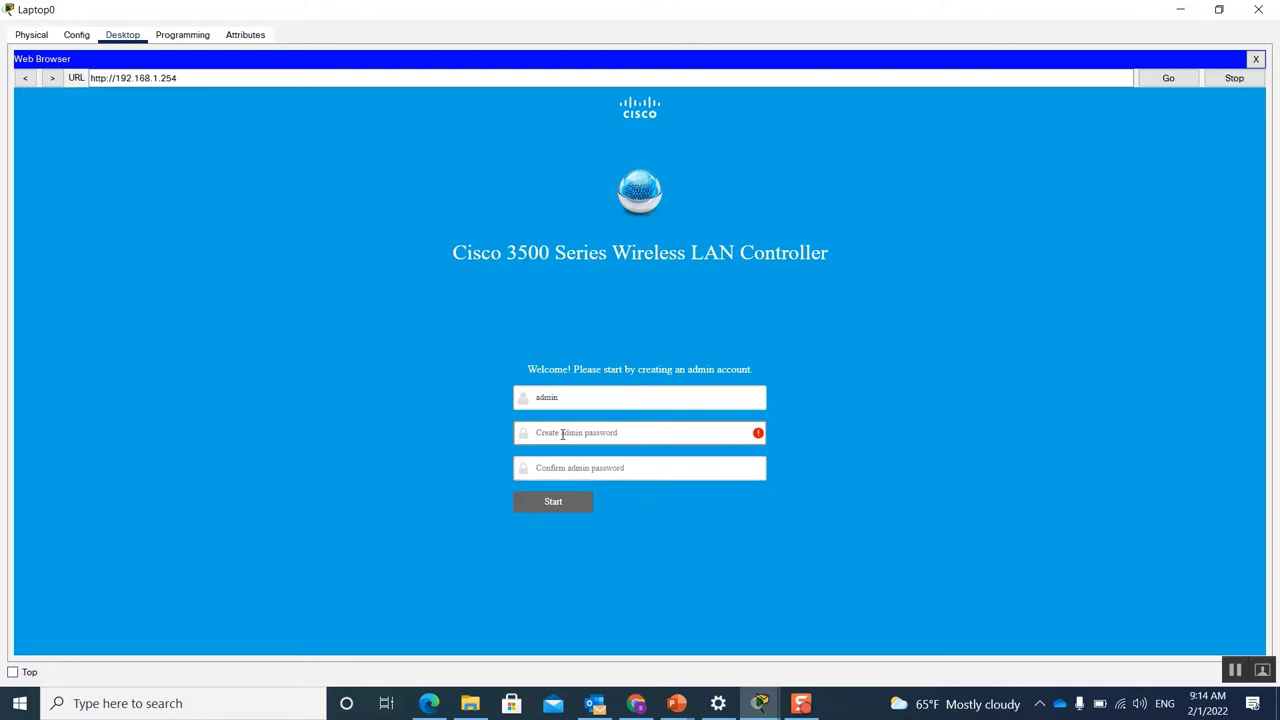
mouse_move(562, 434)
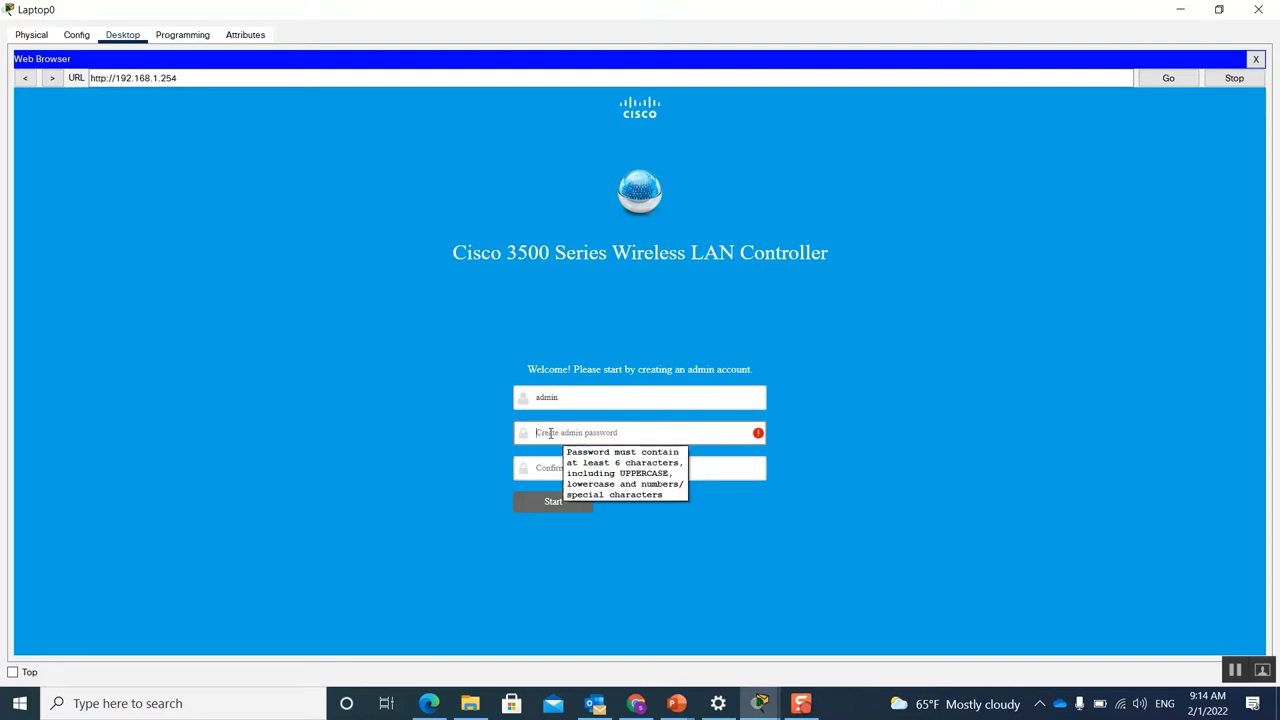
text(C)
text(sco12)
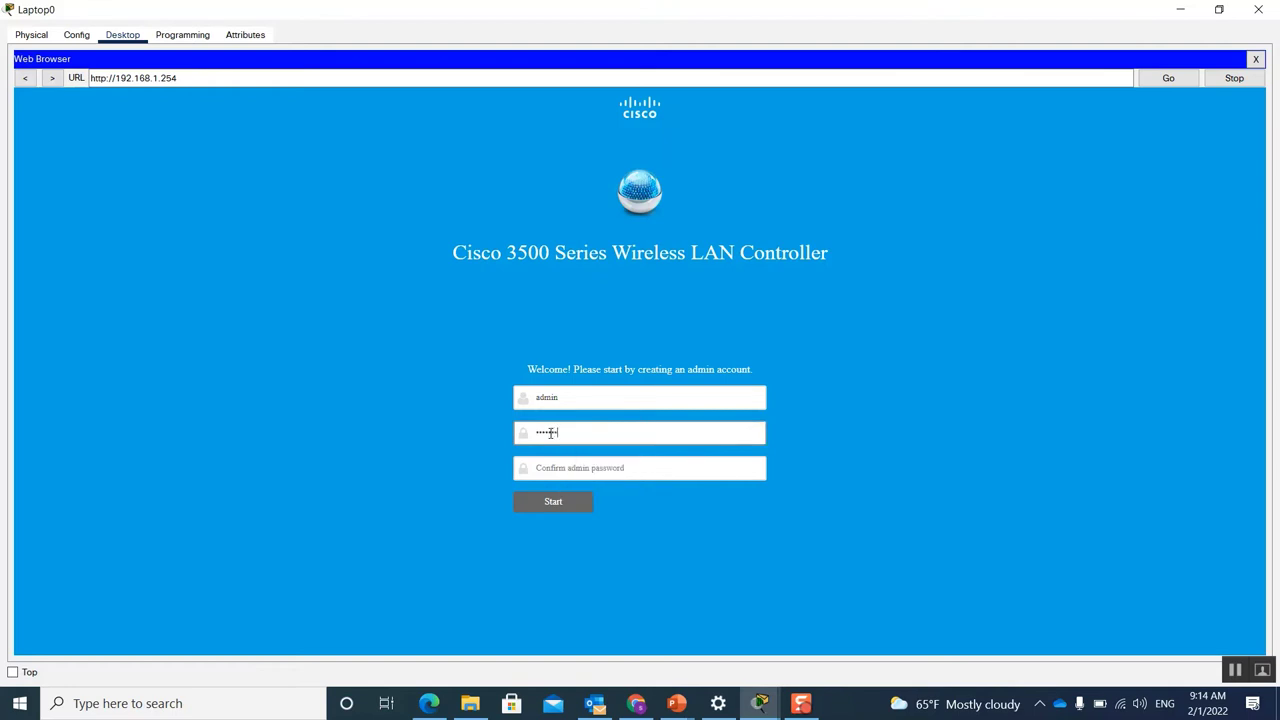
click(619, 467)
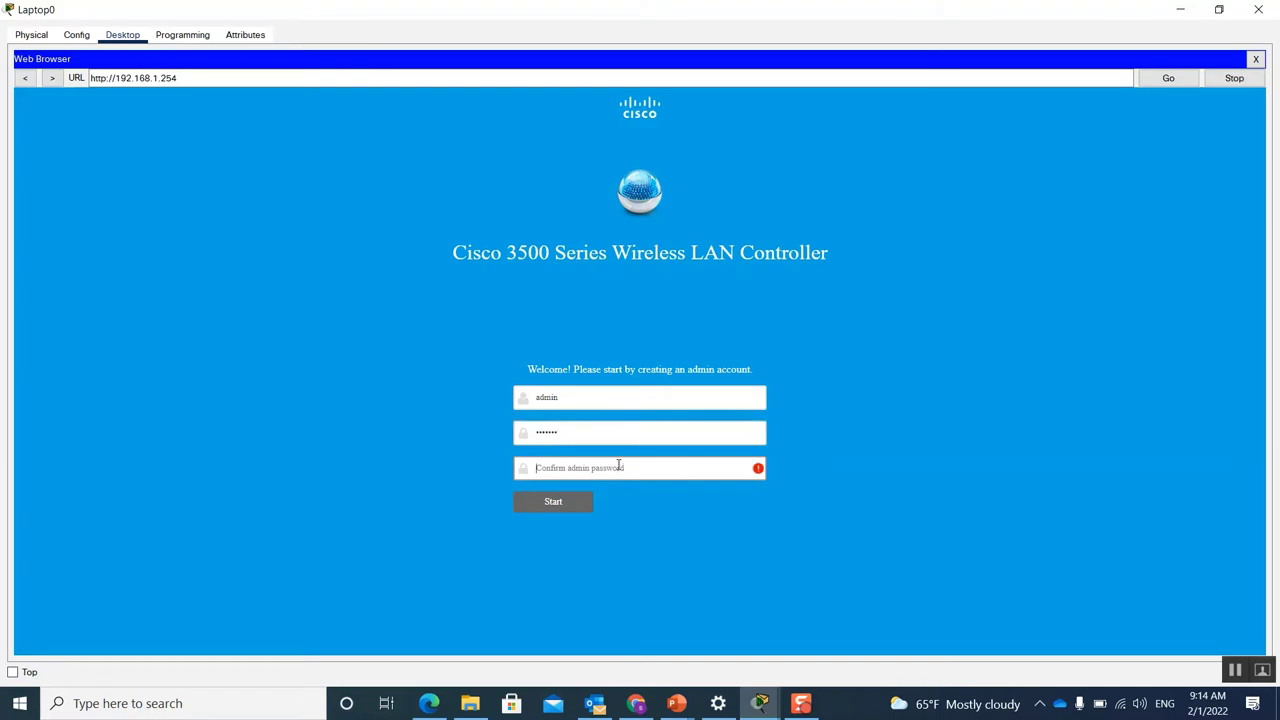
text(Cisco12)
click(556, 502)
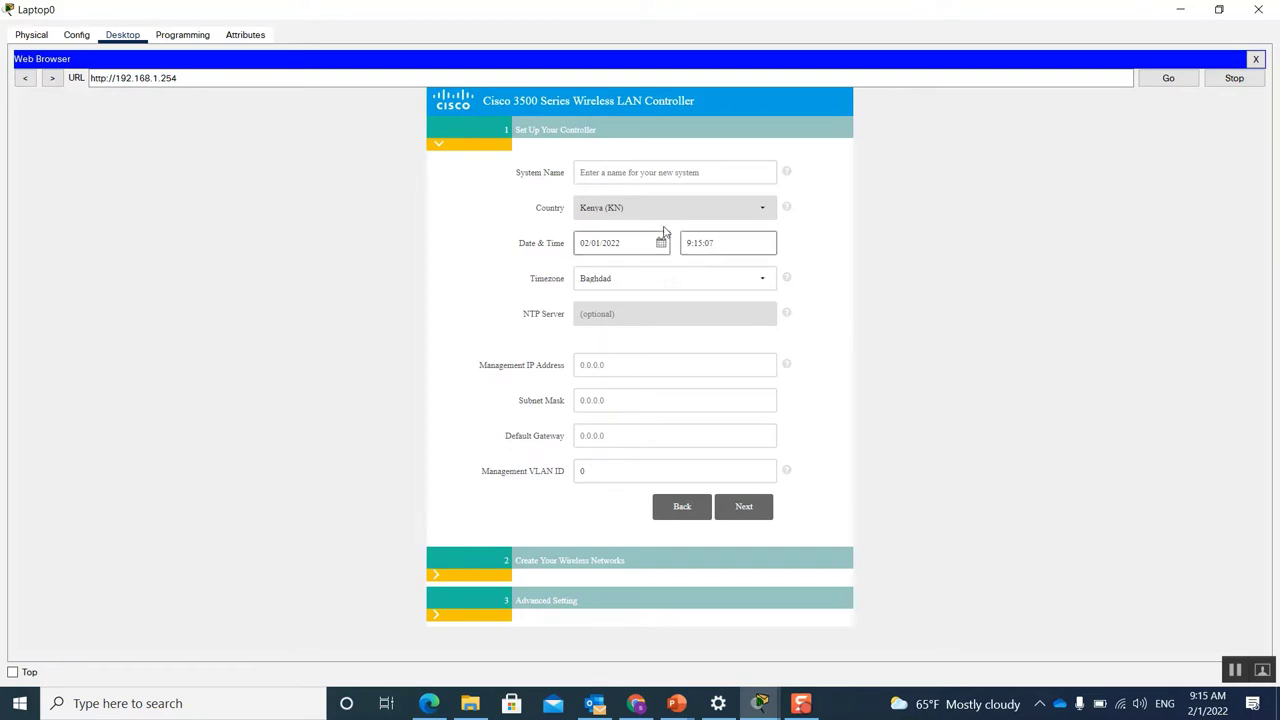
Step: Set system name CCSIT2030, IP 192.168.1.254, mask 255.255.255.0, gateway 192.168.1.1, and continue
click(641, 175)
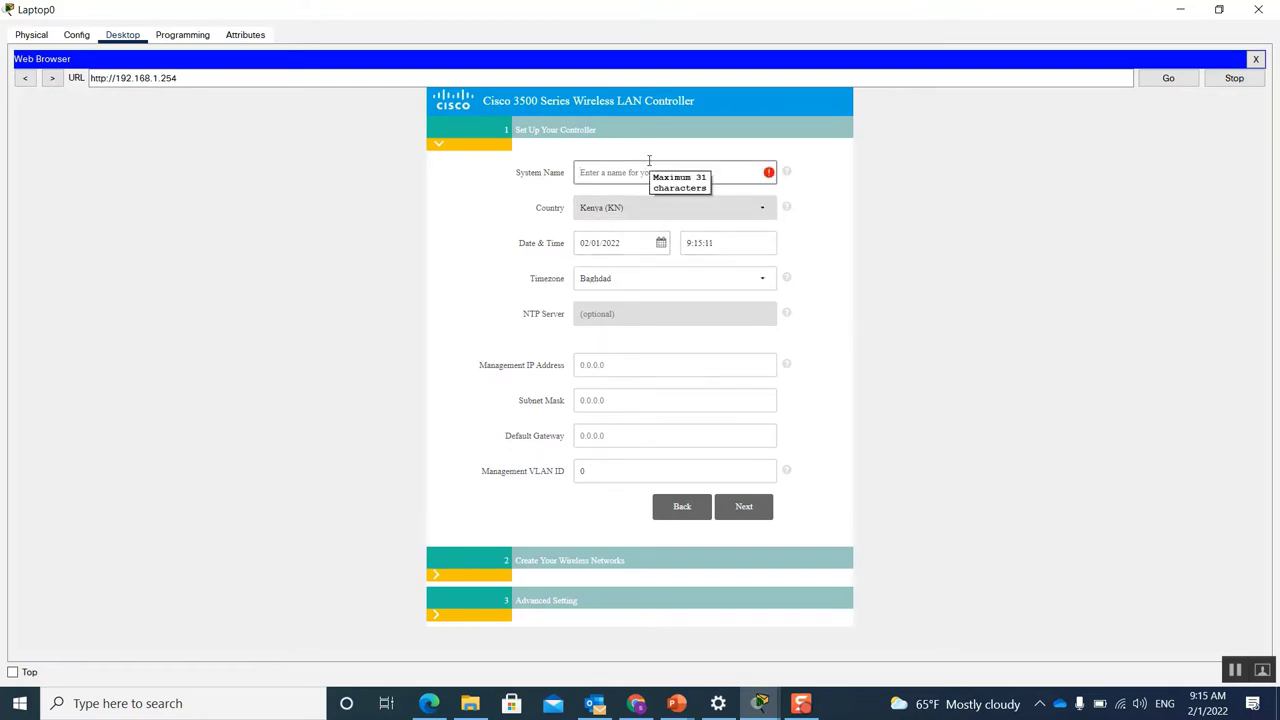
text(CCSIT2030)
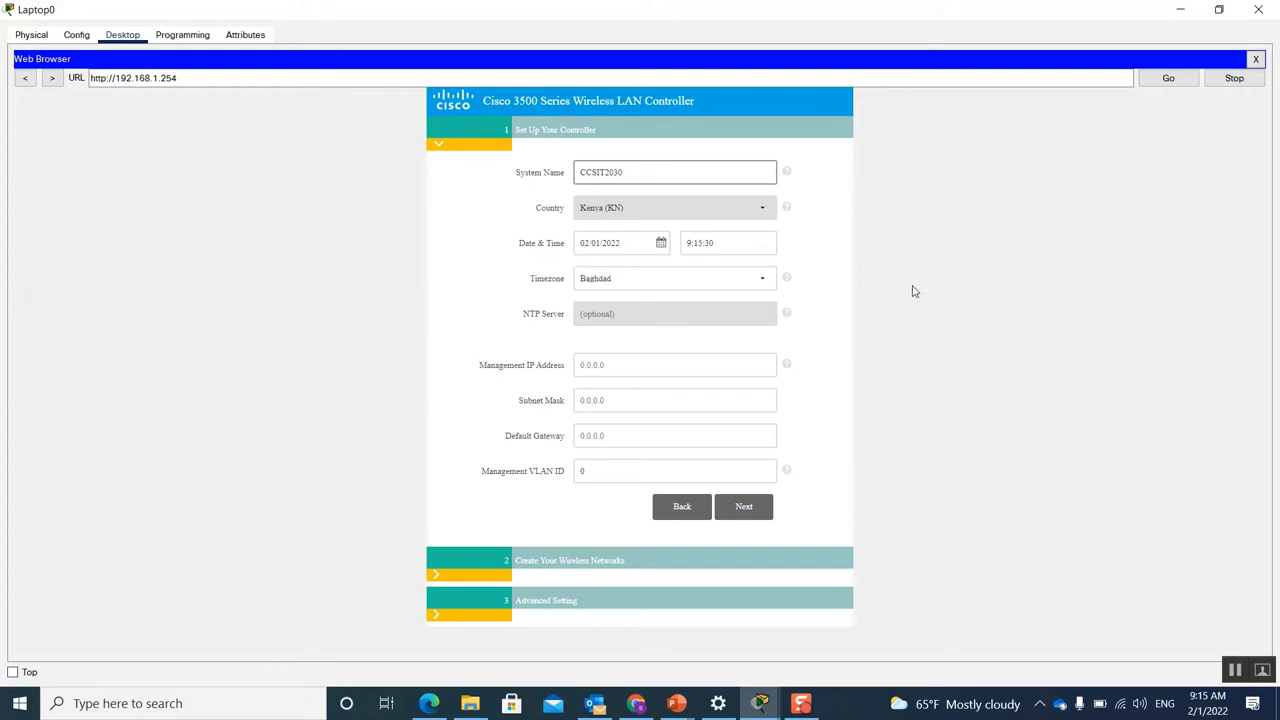
click(655, 362)
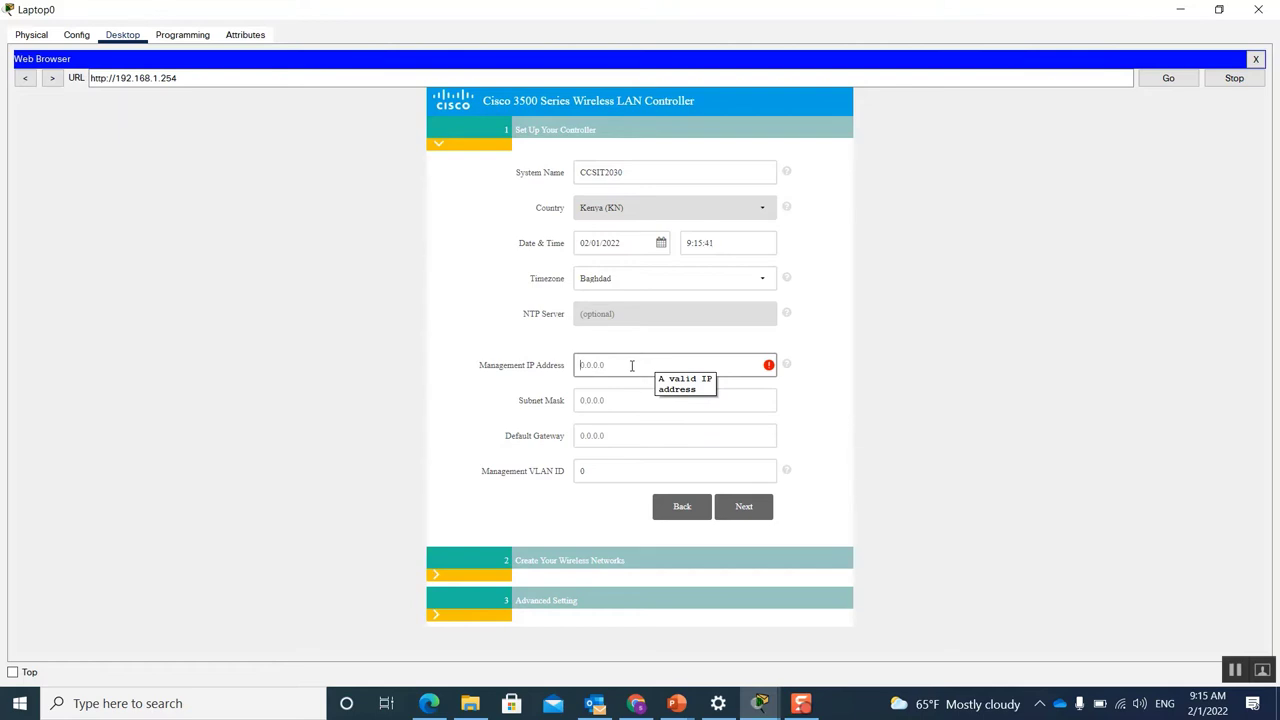
text(192.168.1.1)
key(BackSpace)
text(254)
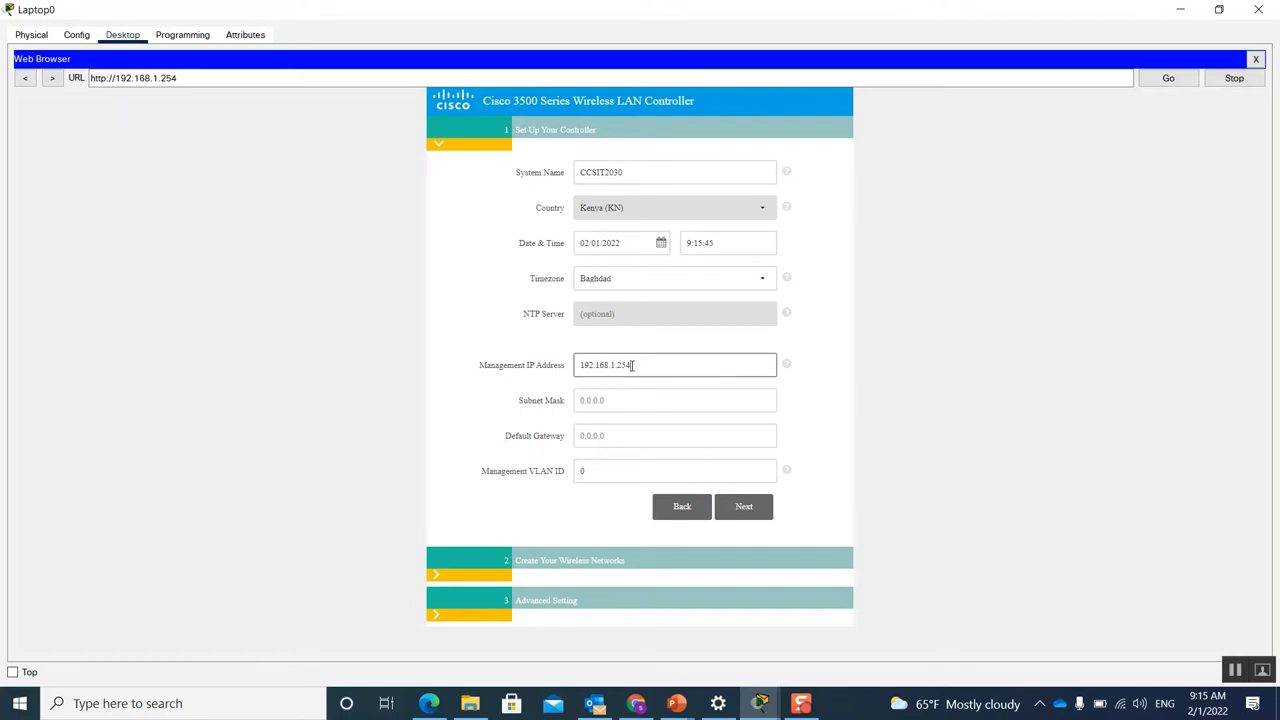
click(635, 401)
text(255.255.)
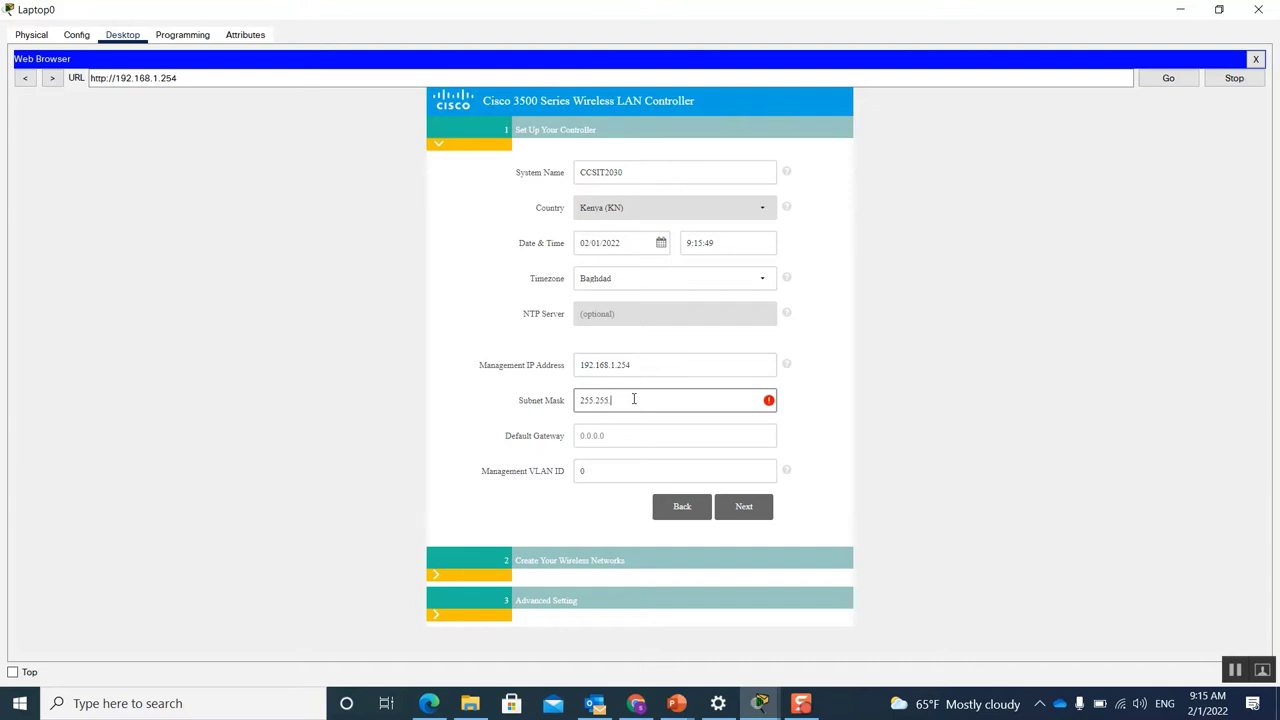
text(255.0)
click(680, 433)
text(192.168.1.1)
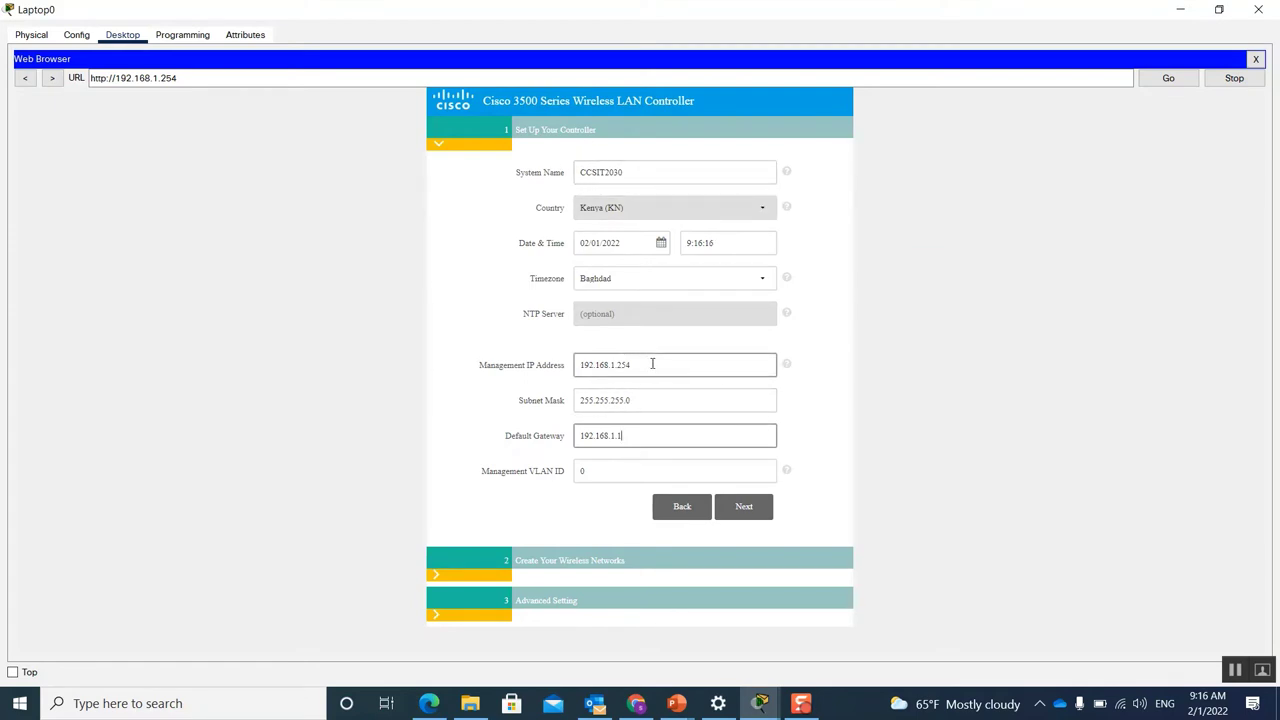
click(748, 513)
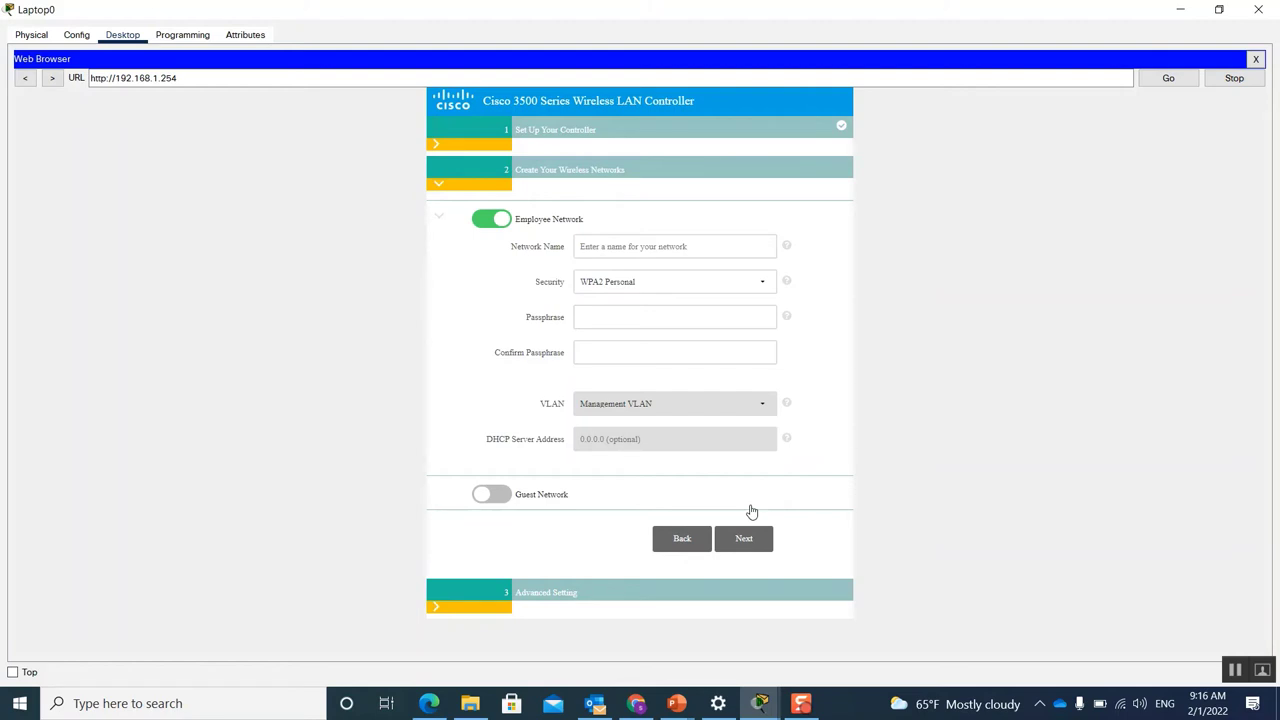
Step: Enter IAU-STD as the employee network name and view the security type options
click(582, 246)
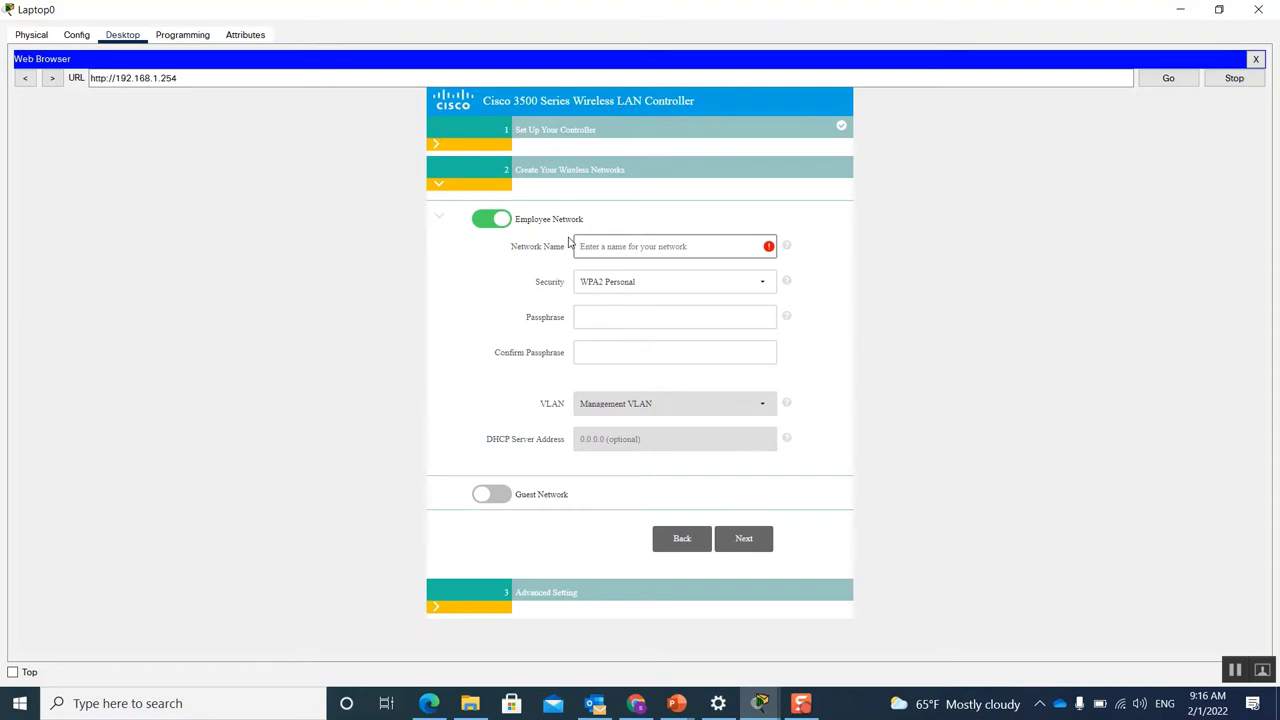
text(IAU-STD)
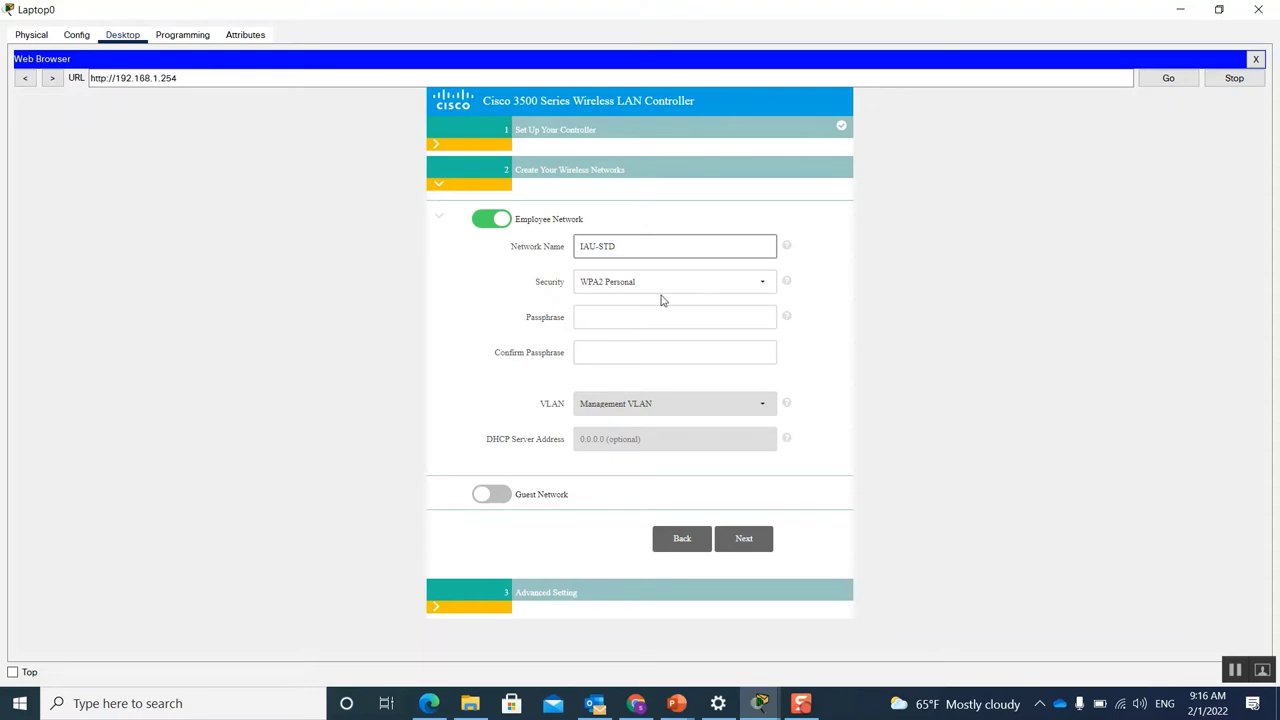
click(766, 287)
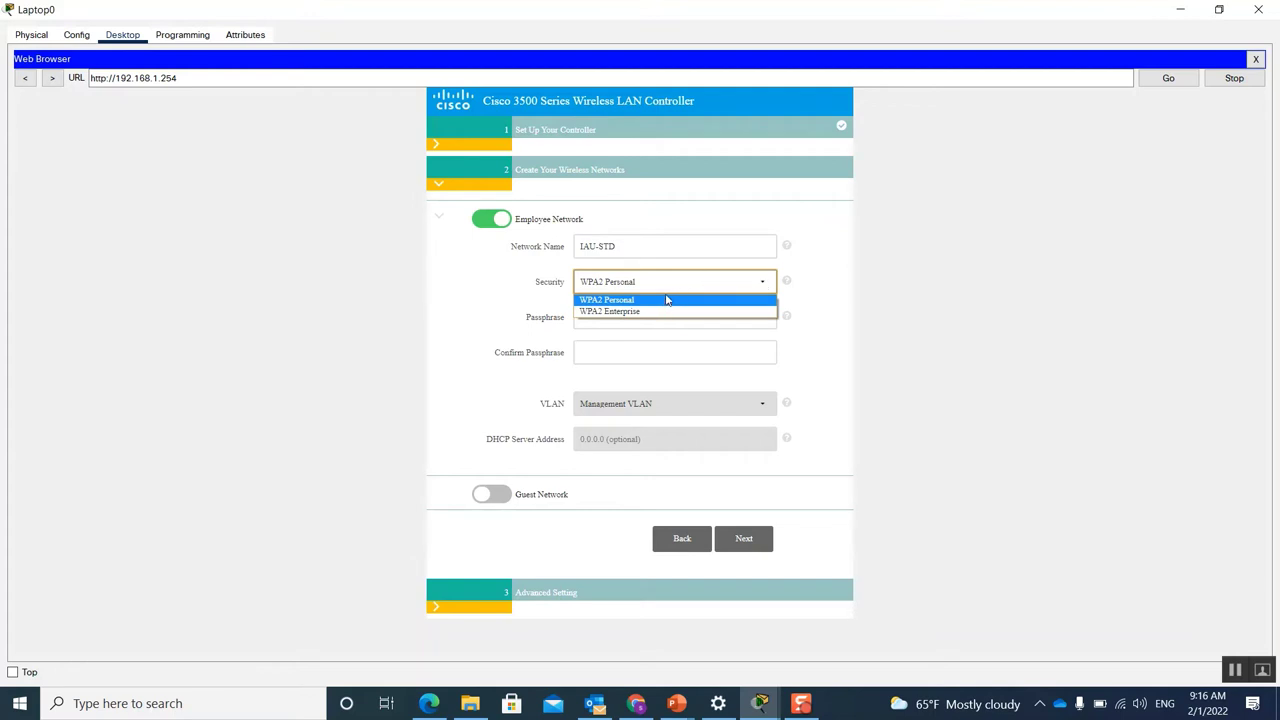
click(617, 312)
click(617, 316)
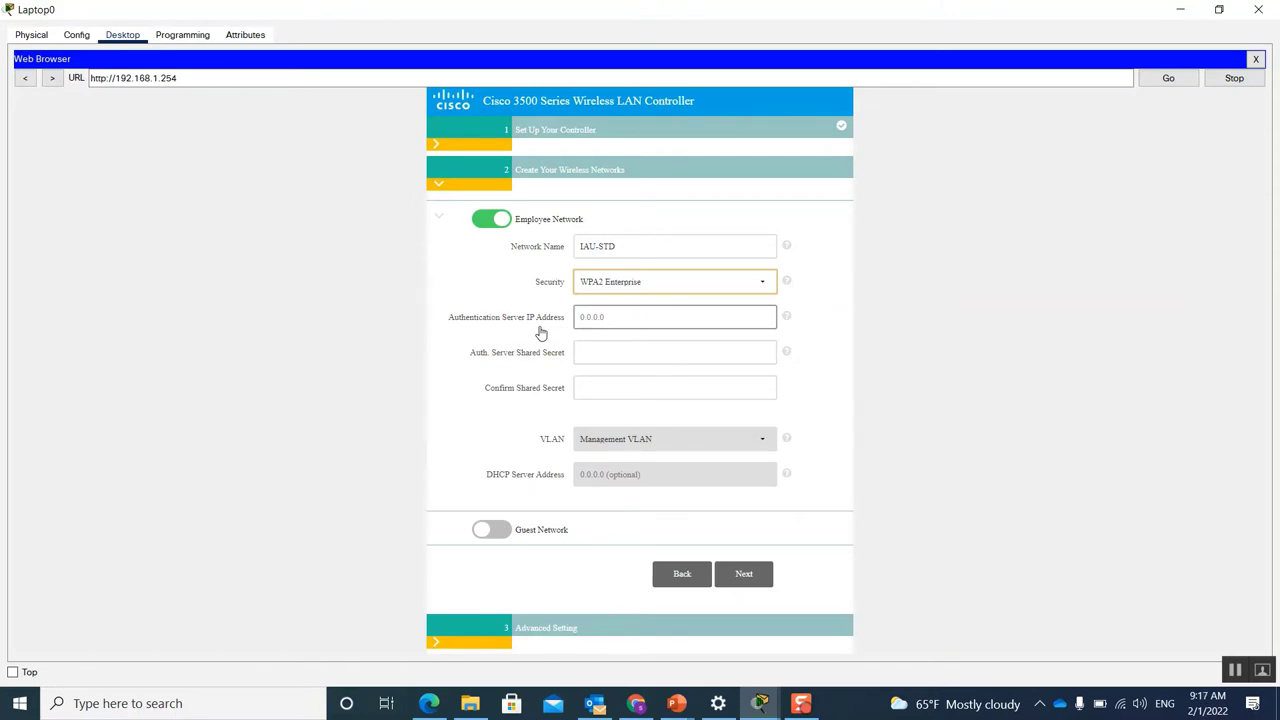
click(613, 298)
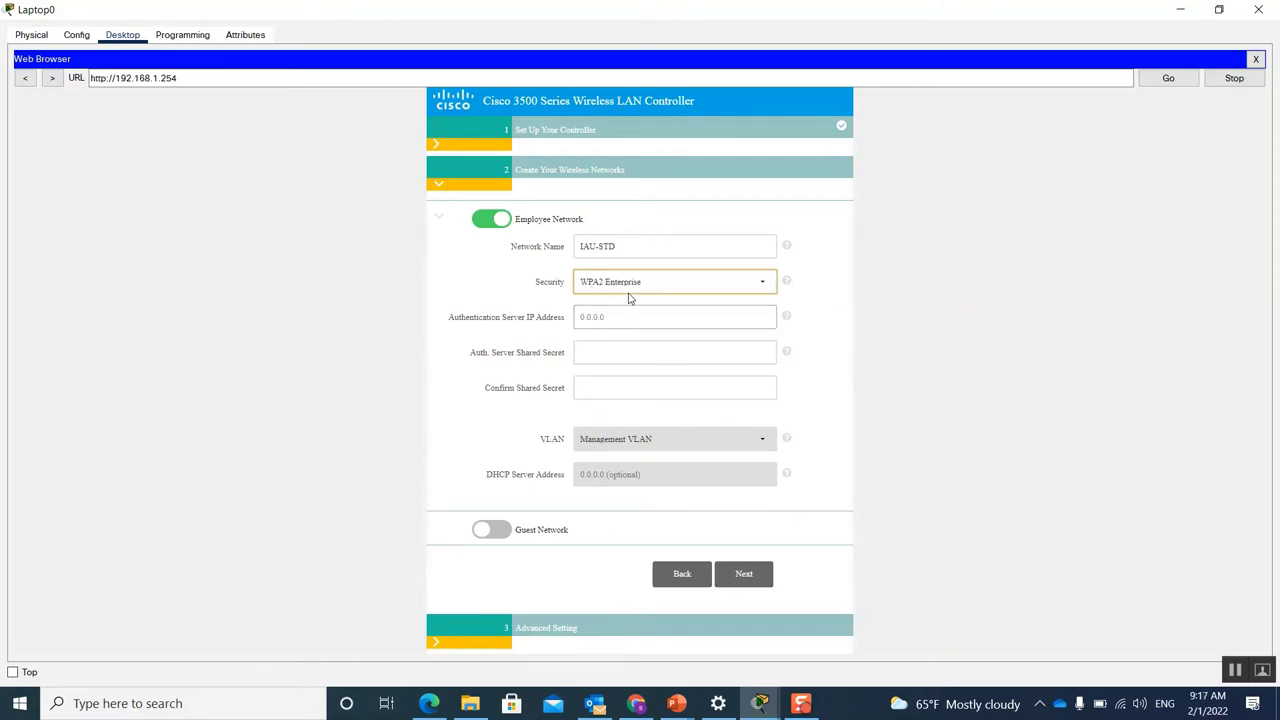
click(766, 284)
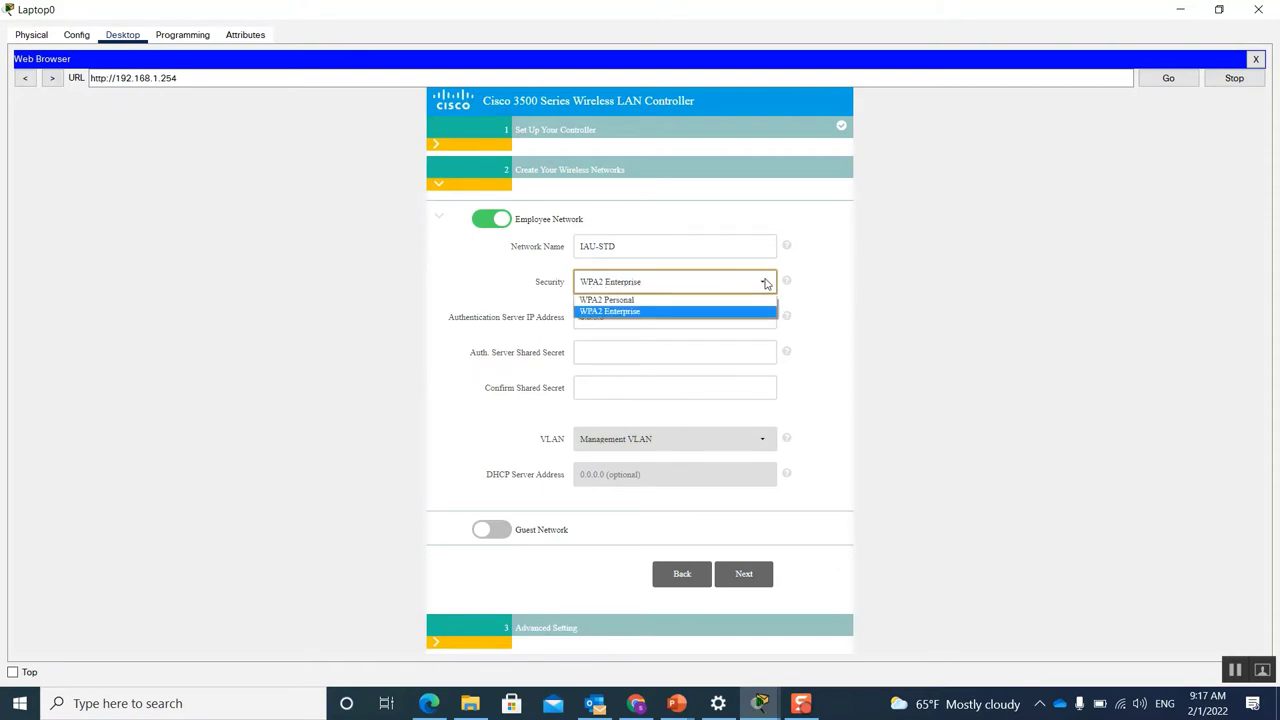
click(629, 301)
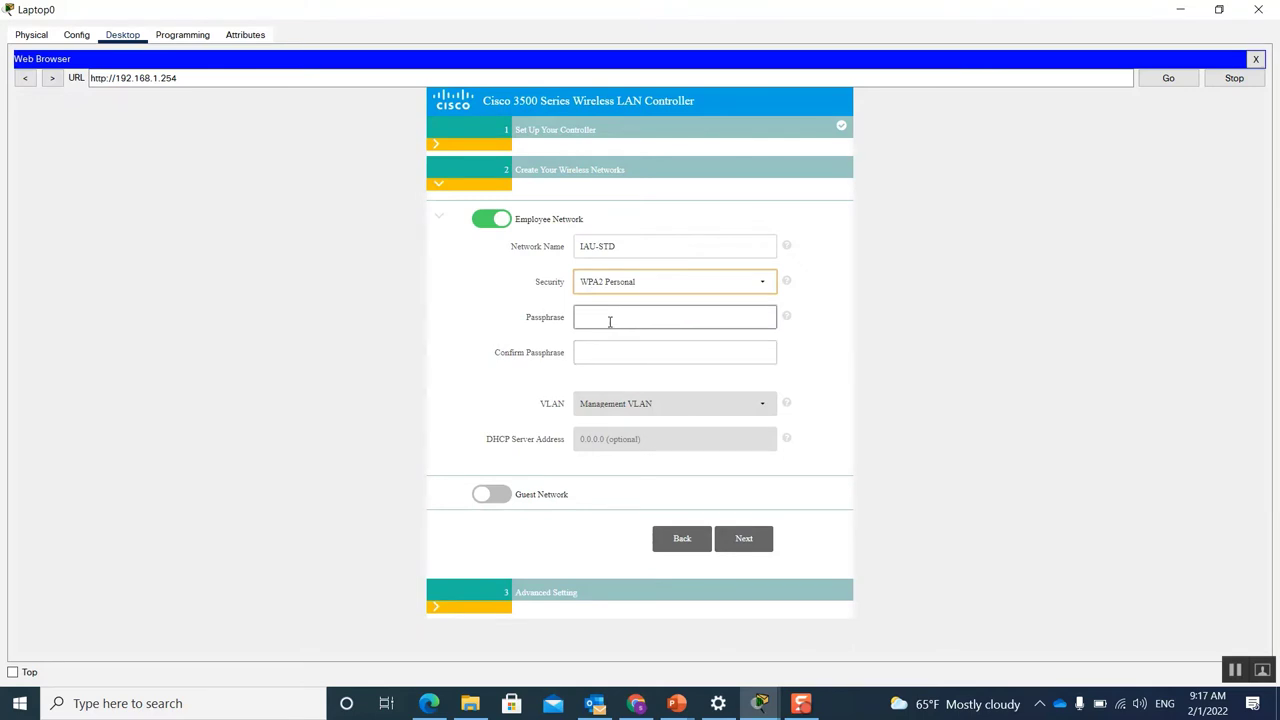
click(608, 317)
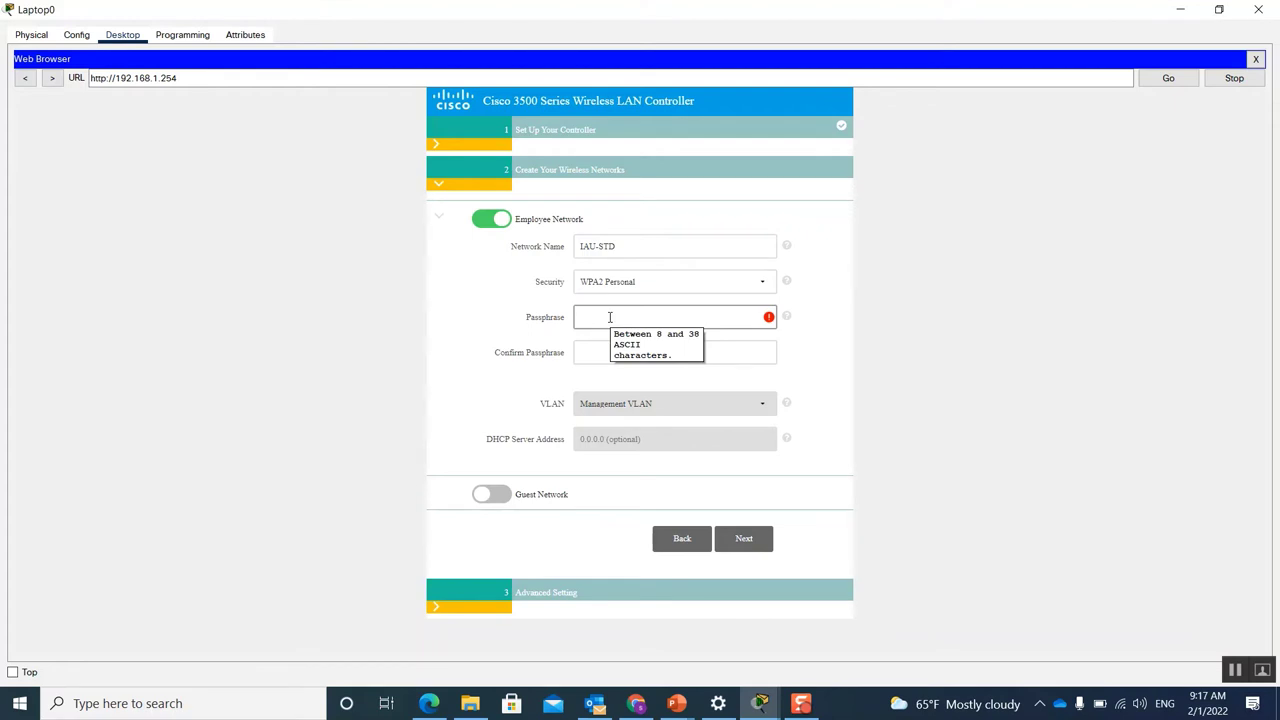
Step: Type the IAU-STD network passphrase, then enter it again in Confirm Passphrase
click(609, 317)
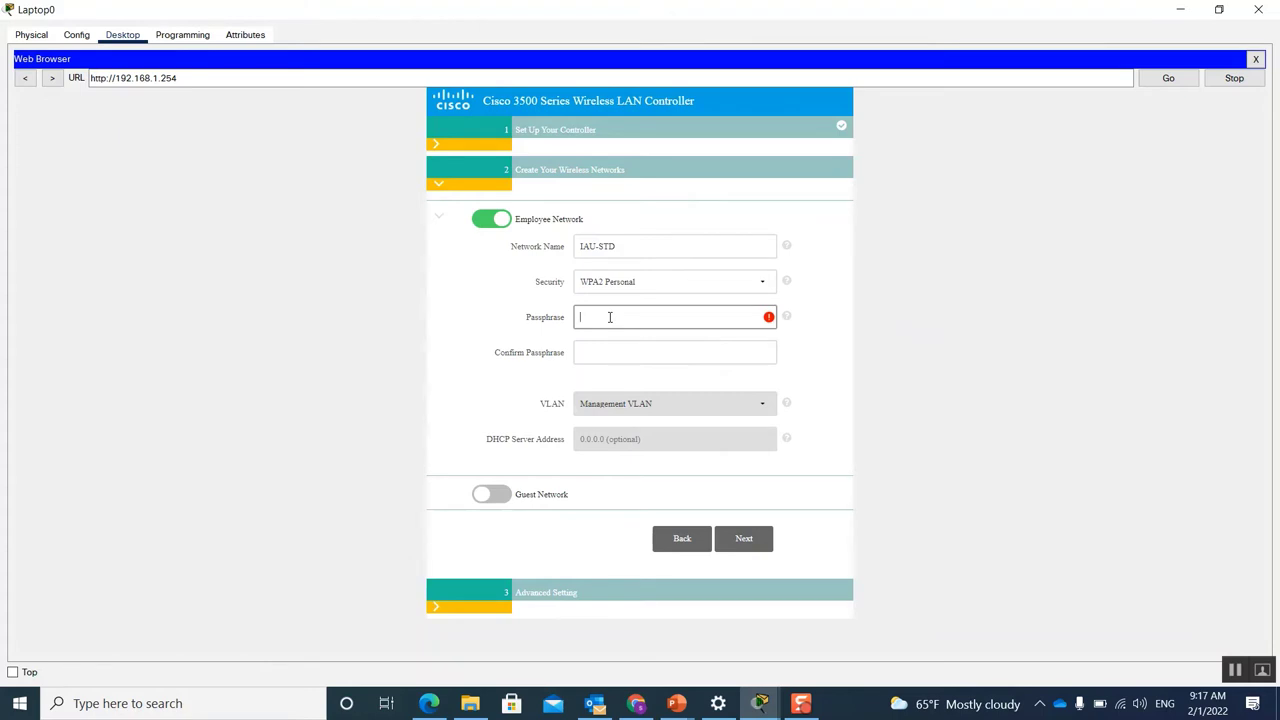
text(12345678)
click(618, 353)
text(1234567890)
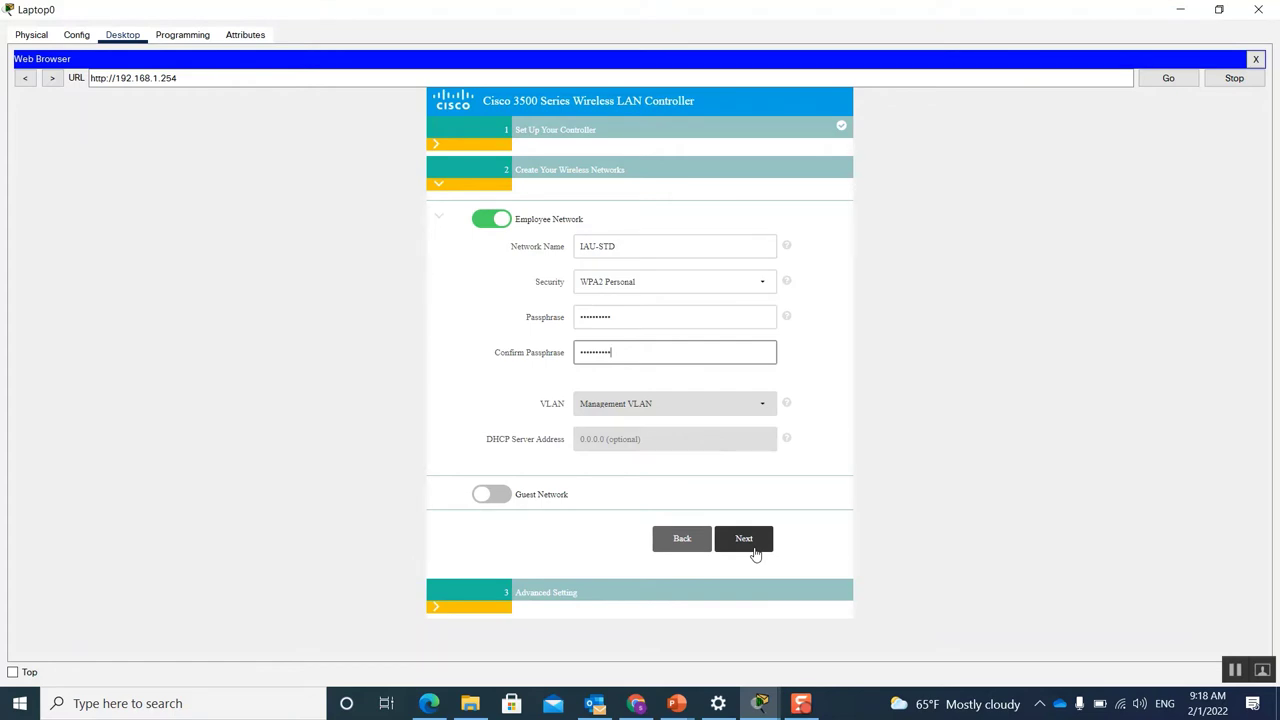
click(753, 544)
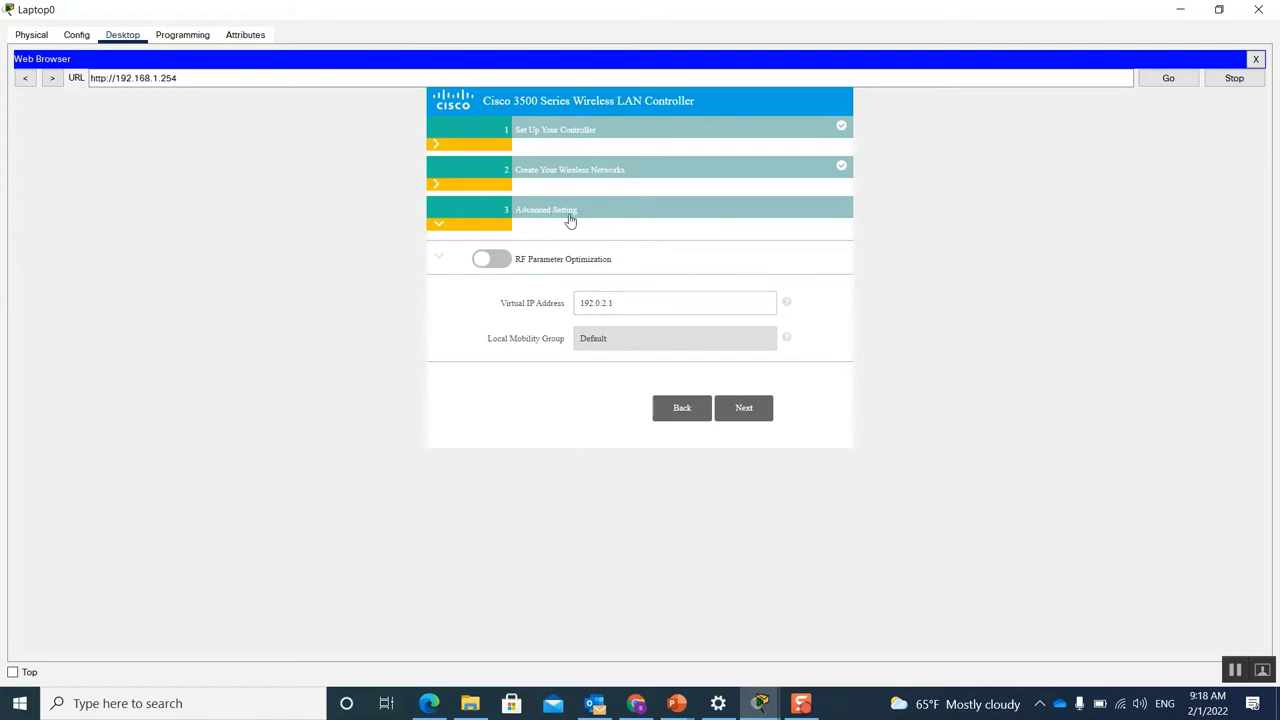
click(745, 415)
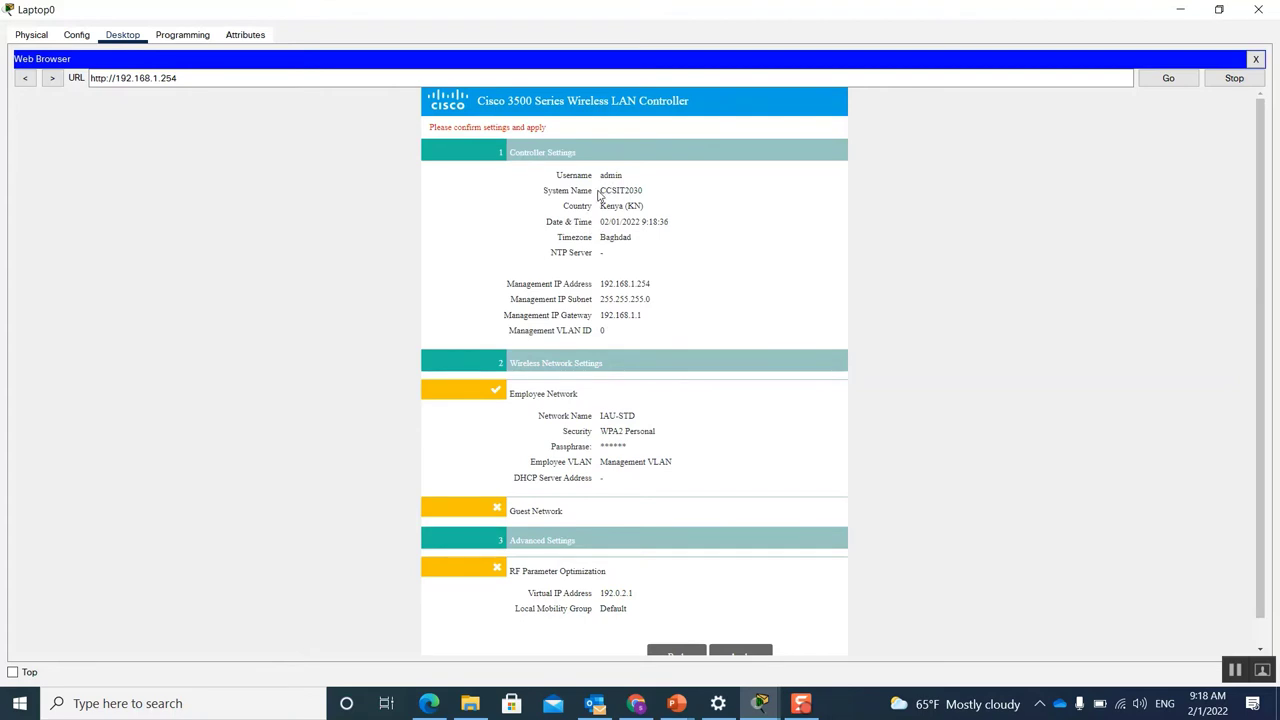
triple_click(601, 183)
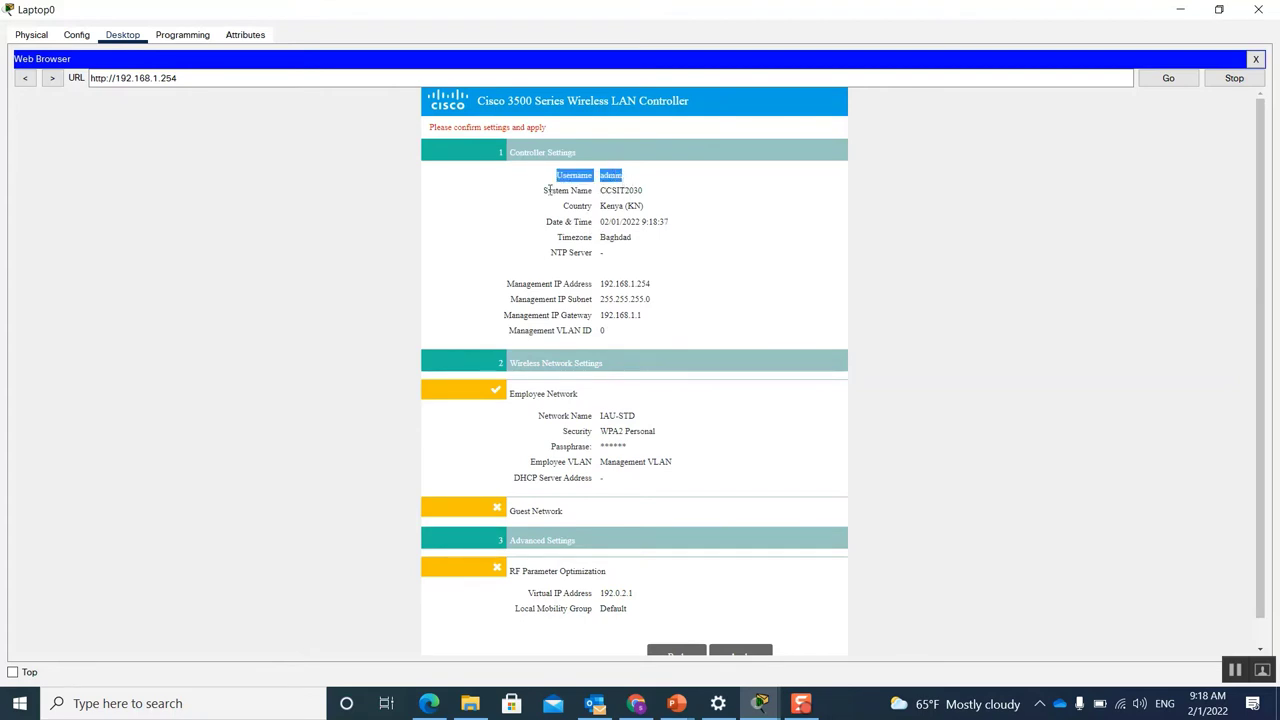
drag(545, 194, 653, 203)
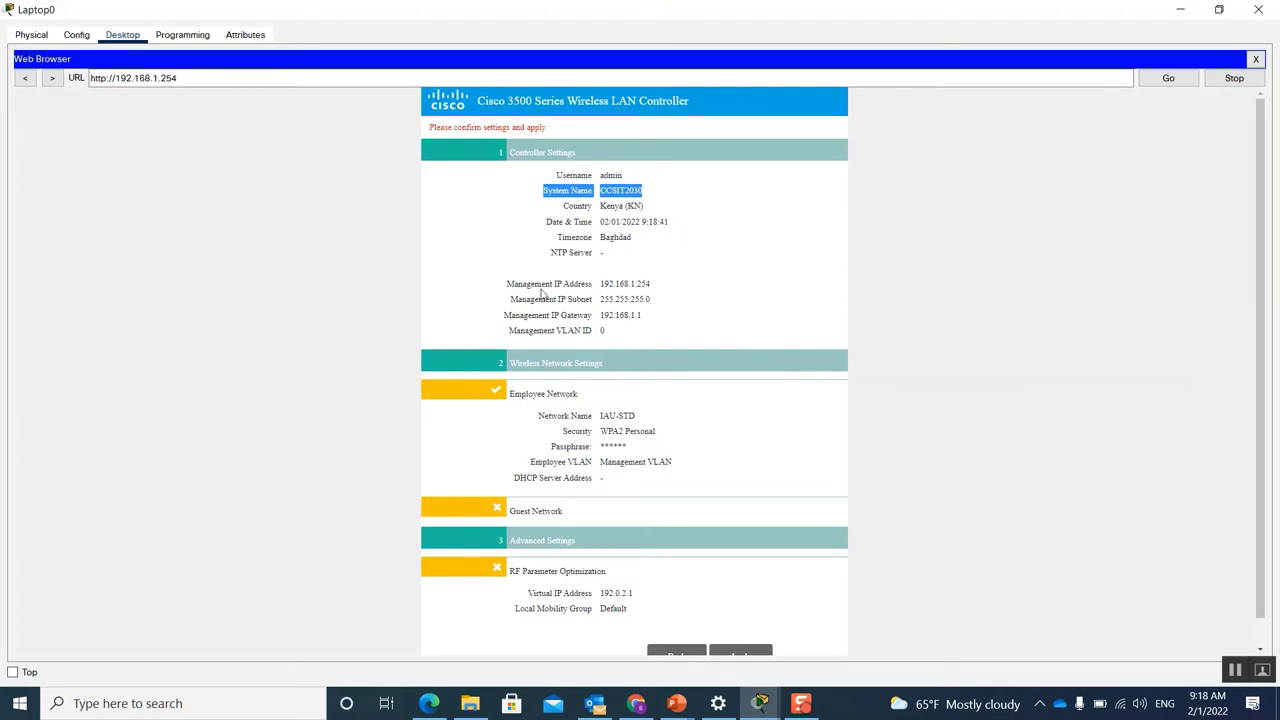
drag(604, 284, 660, 286)
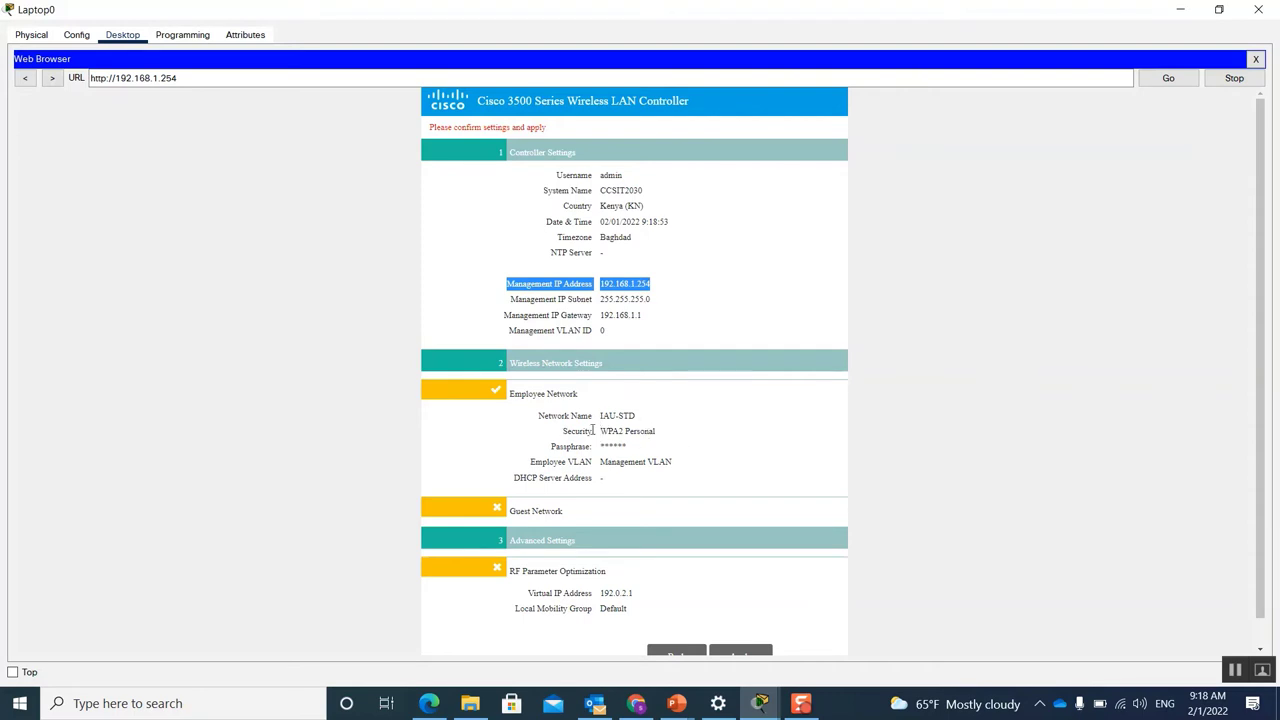
drag(600, 430, 661, 437)
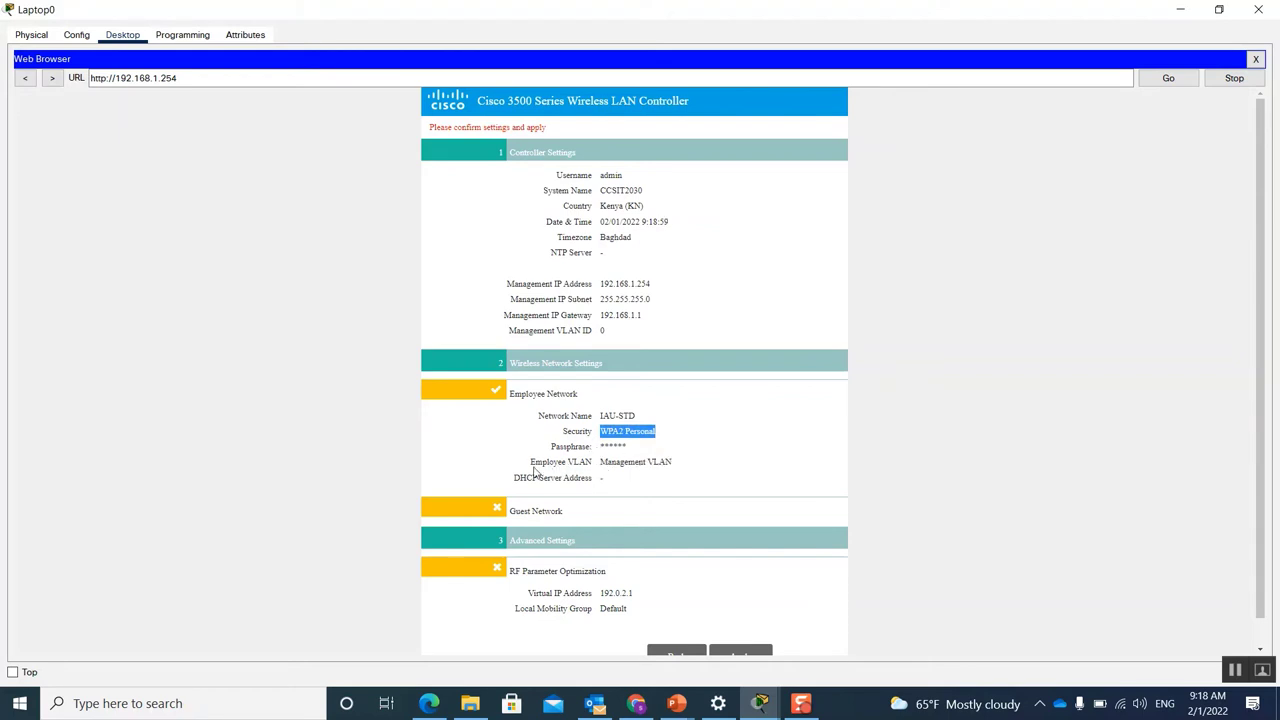
scroll(703, 477, down, 1)
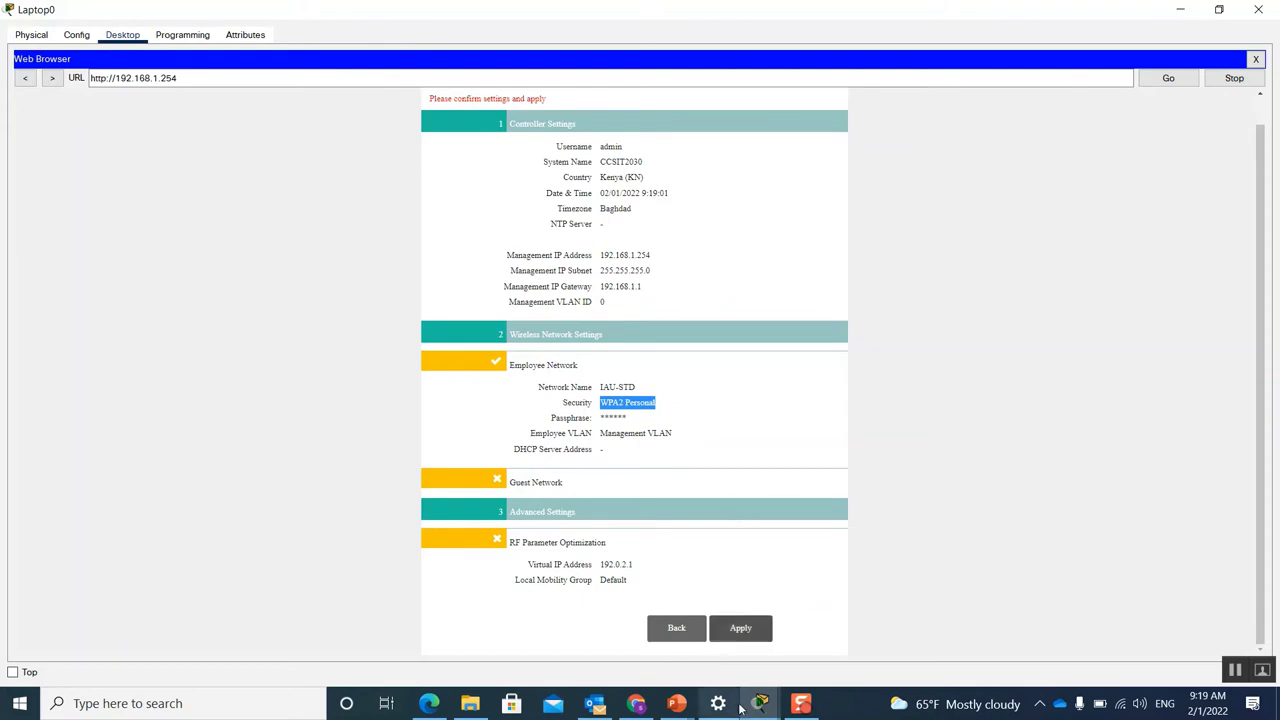
Step: Apply the controller settings and confirm the save-and-reboot prompt with OK
click(742, 630)
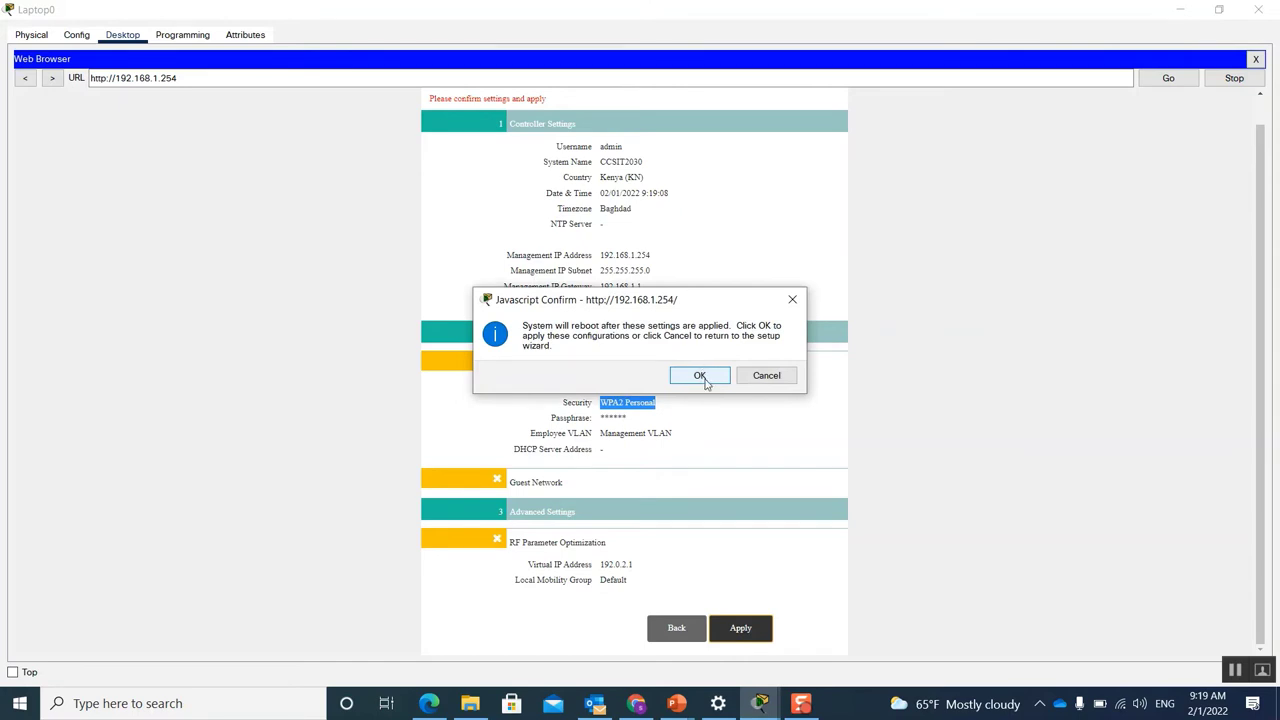
click(700, 376)
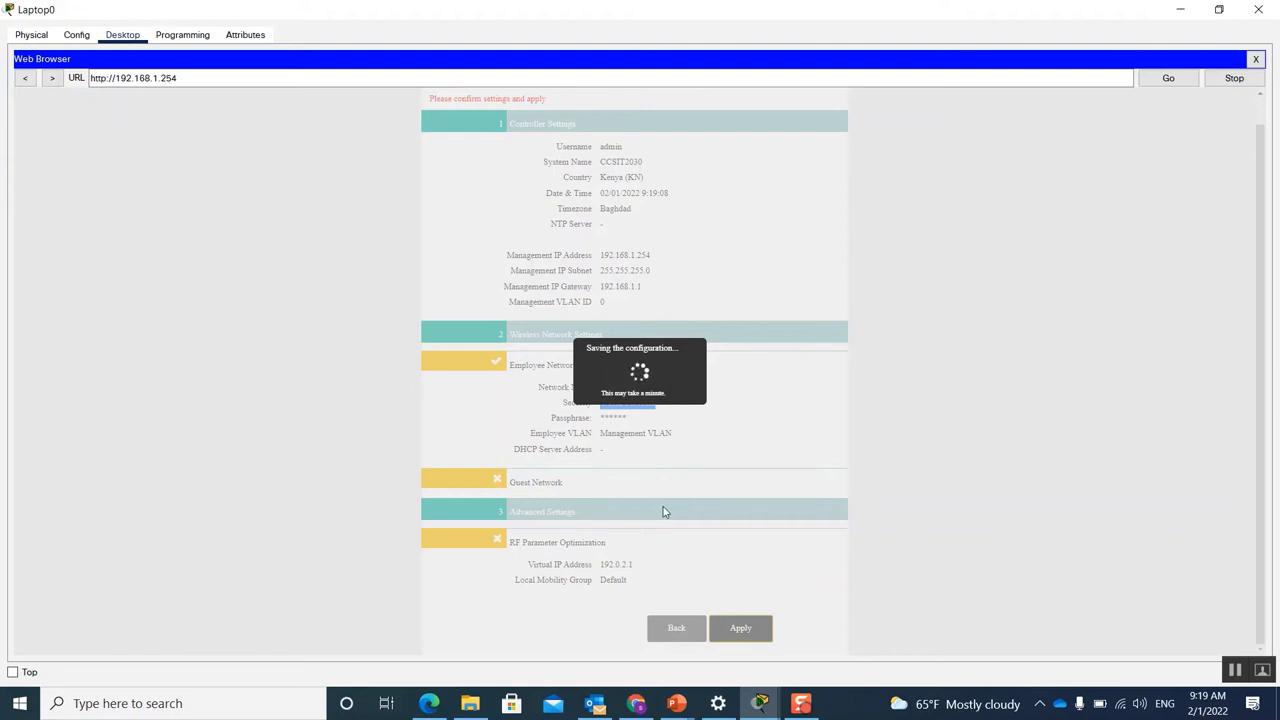
Step: Close Laptop0's web browser and minimize the Laptop0 window to reveal the topology
mouse_move(759, 708)
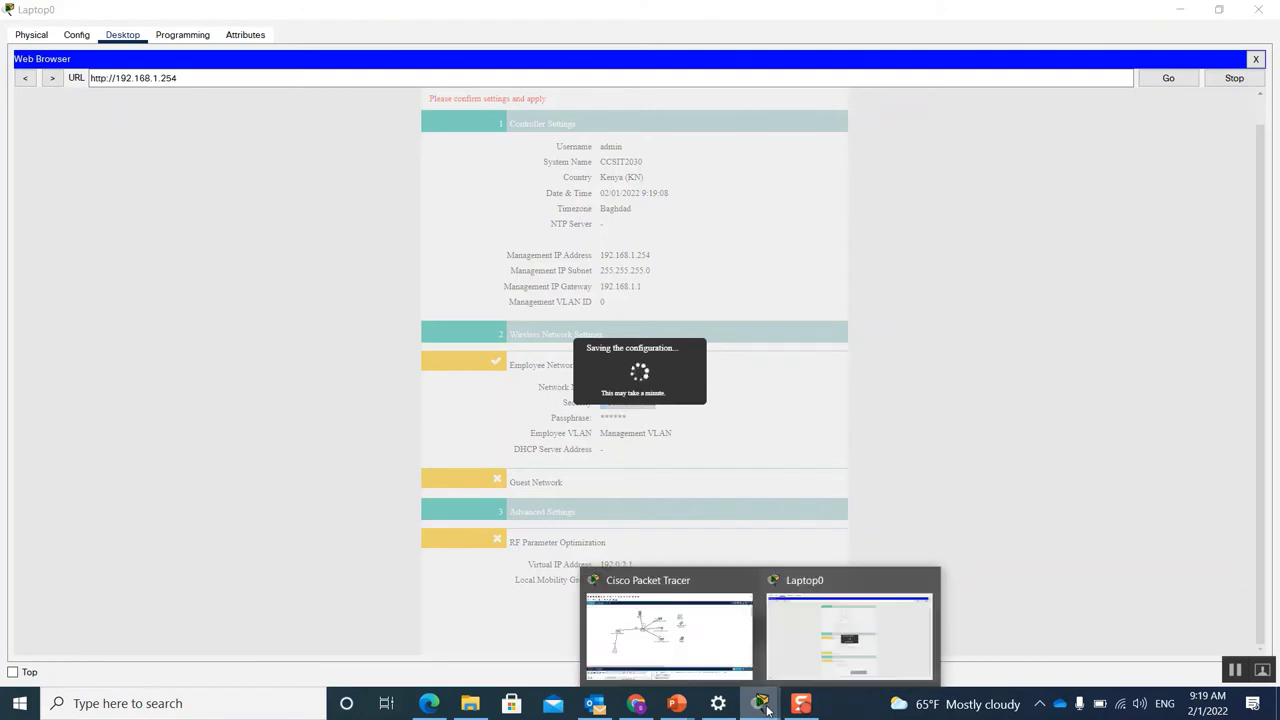
click(693, 658)
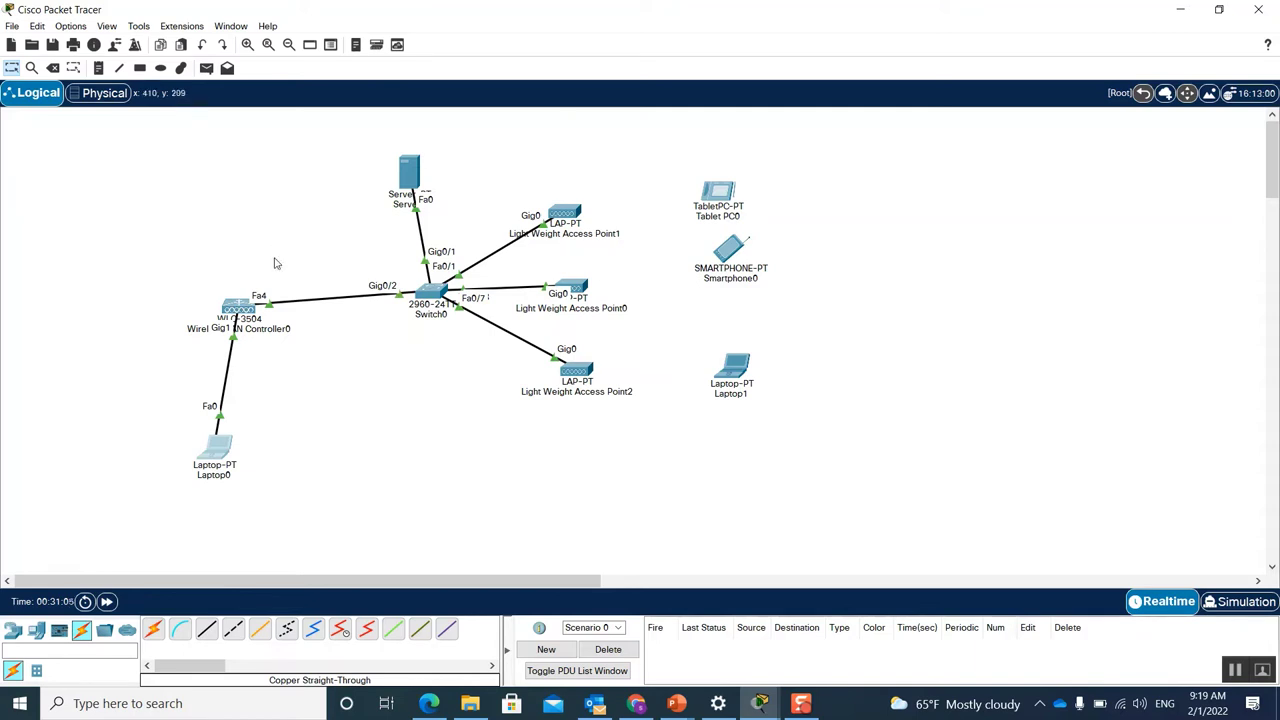
mouse_move(237, 314)
click(218, 456)
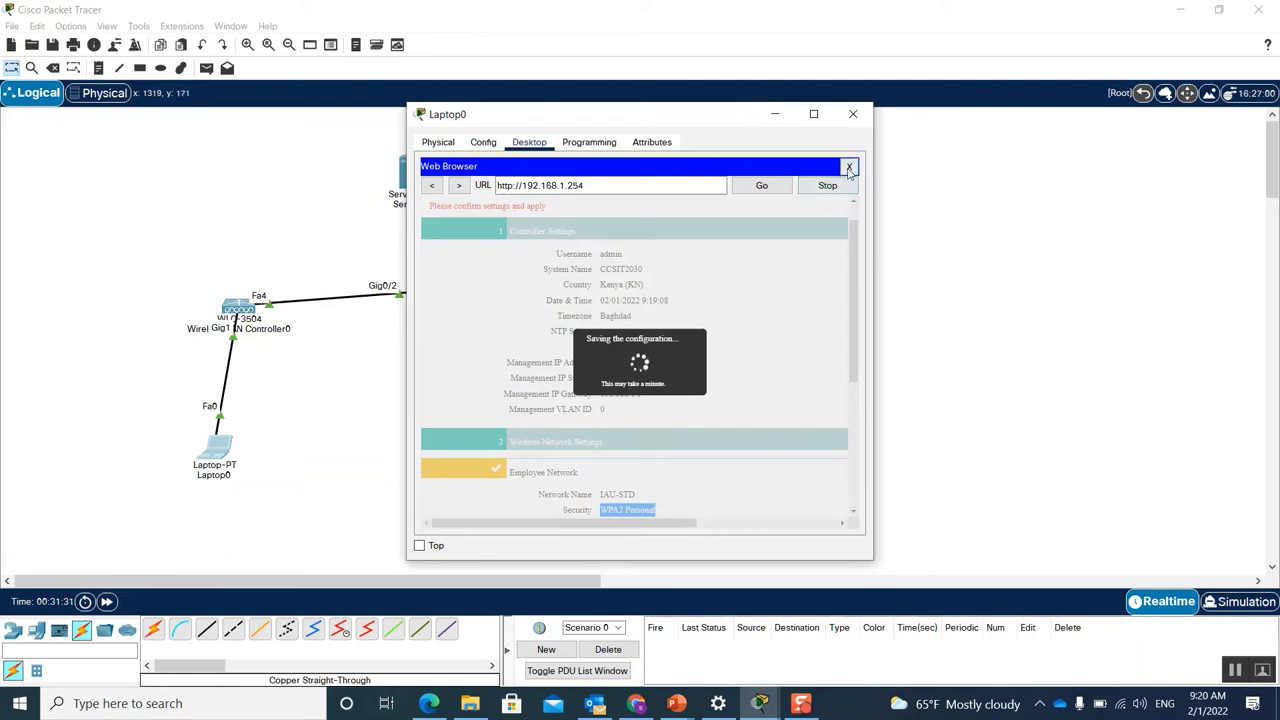
click(849, 166)
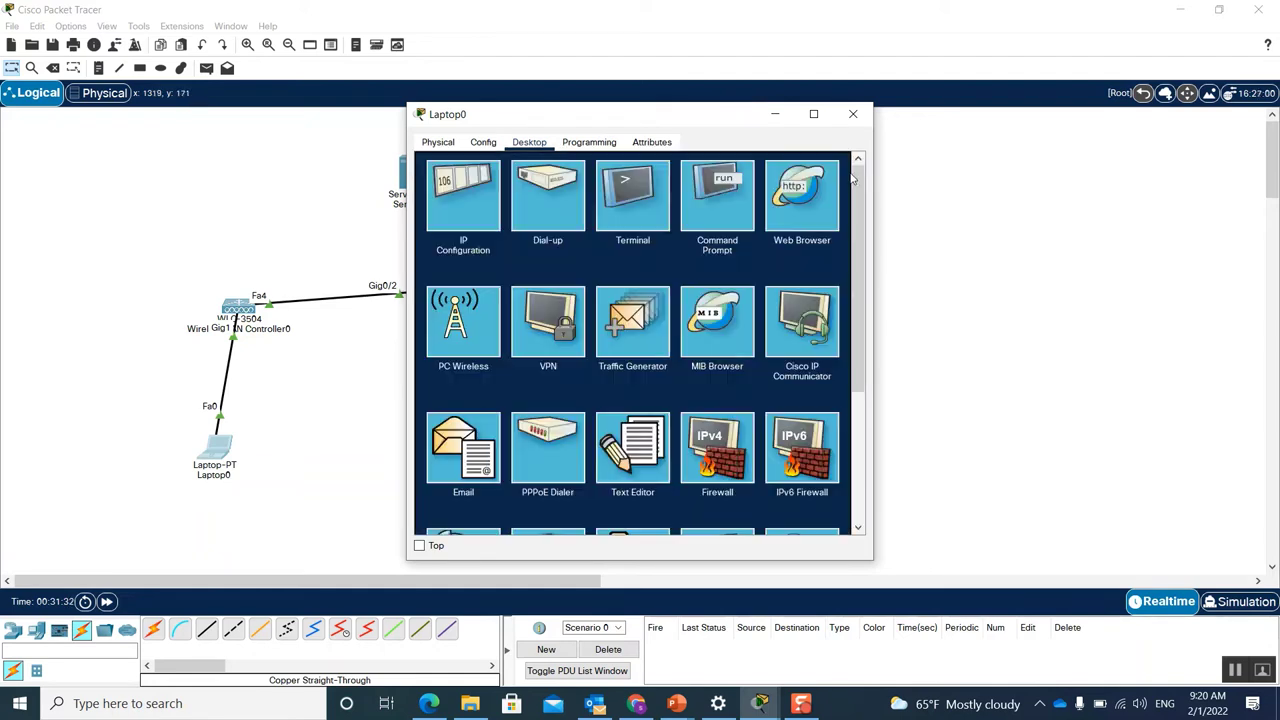
click(774, 118)
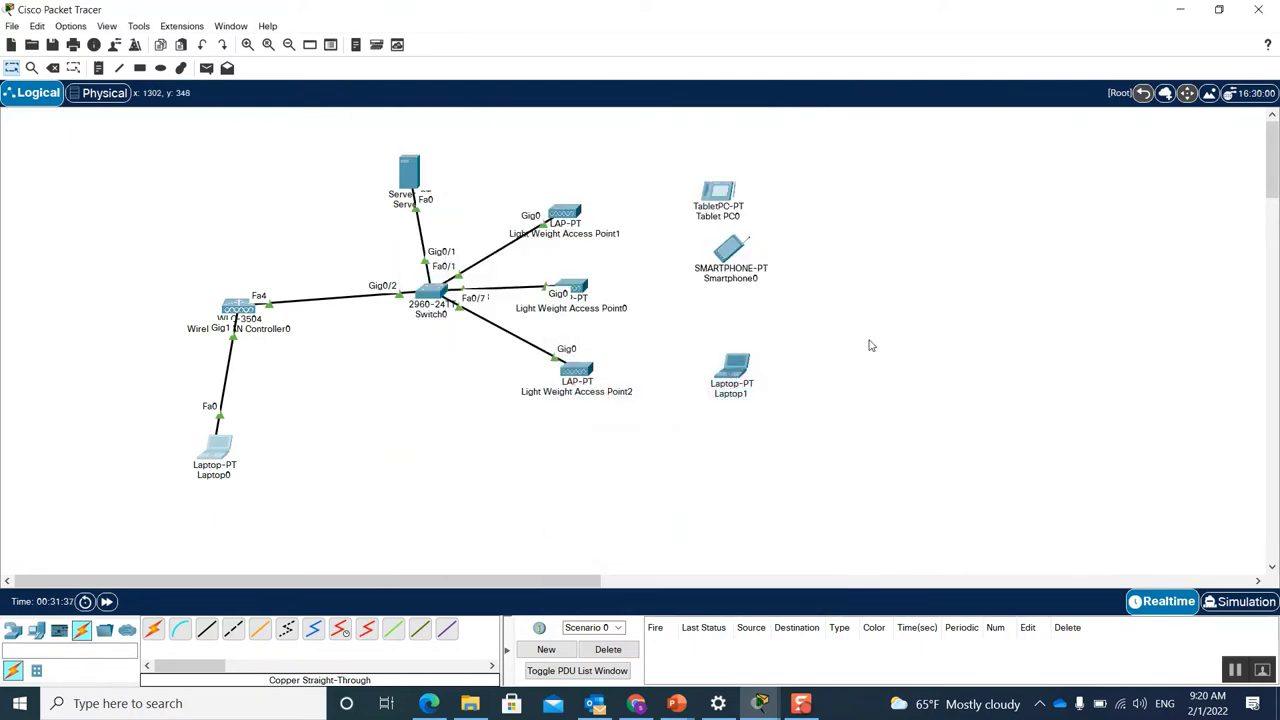
key(alt+Tab)
key(alt+Tab)
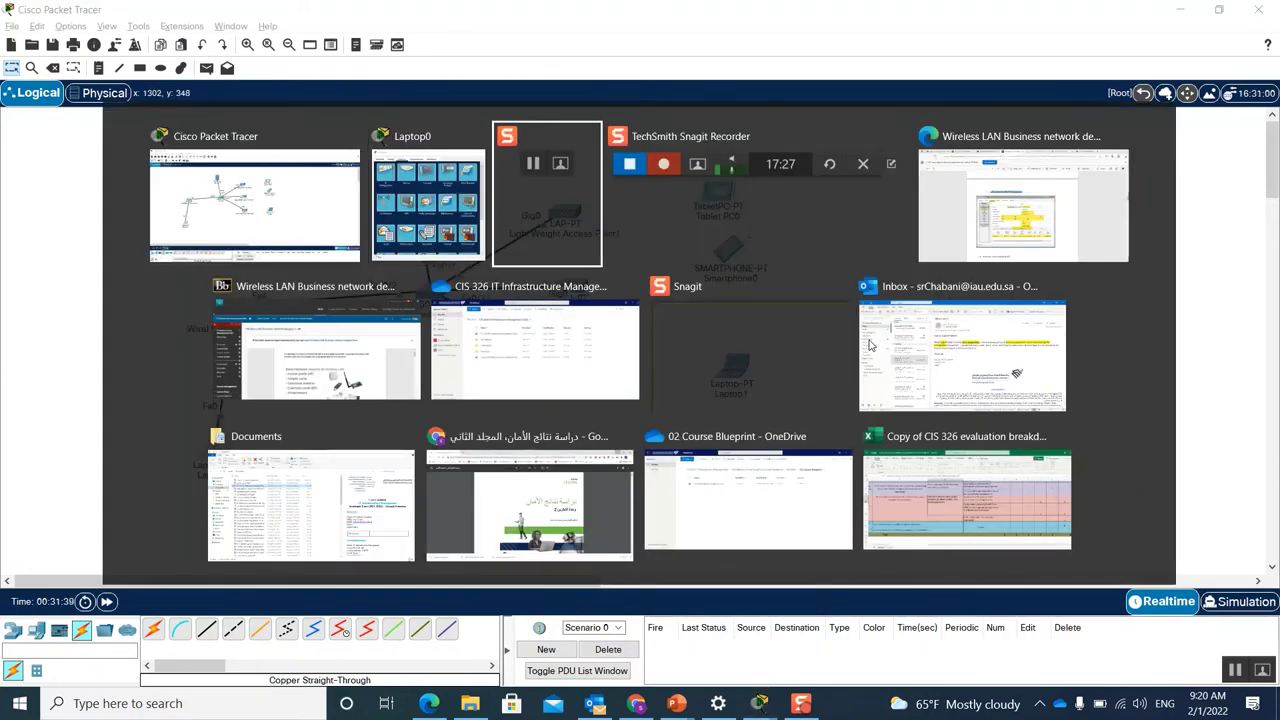
Step: Scroll the lab PDF in Edge to page 10's ping test, then return to Packet Tracer
key(alt+Tab)
key(alt+Tab)
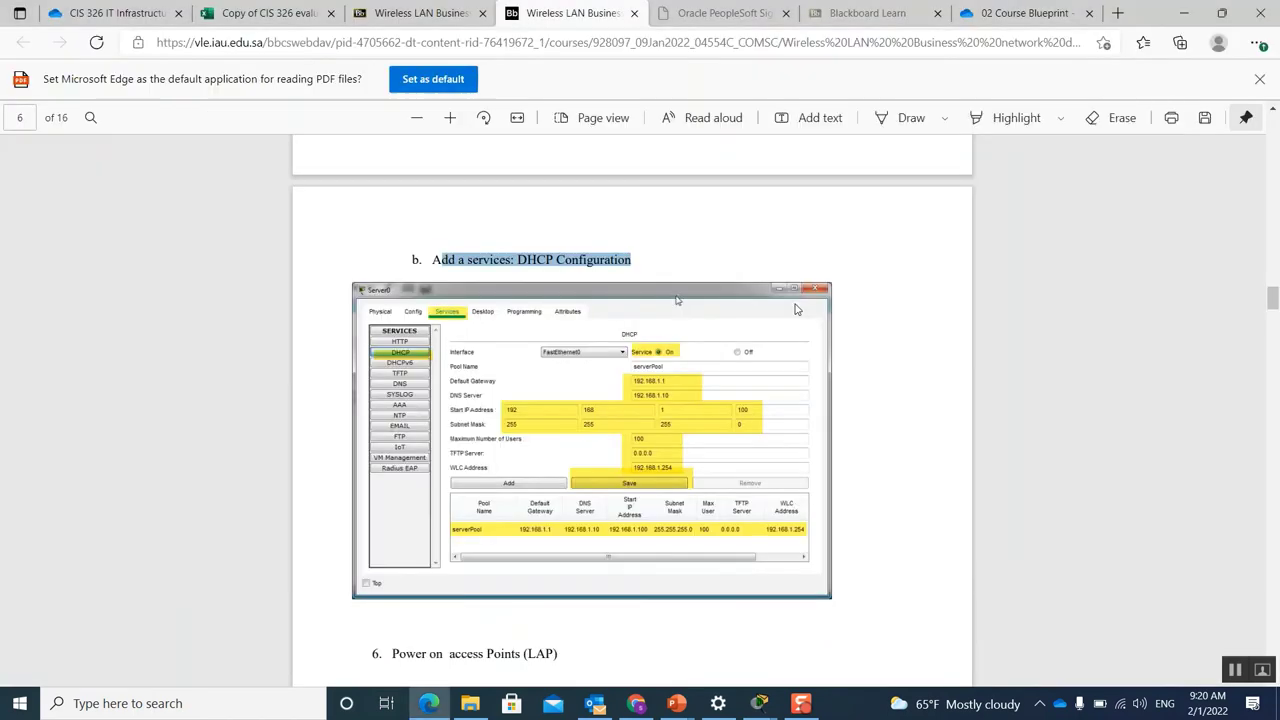
scroll(856, 357, down, 15)
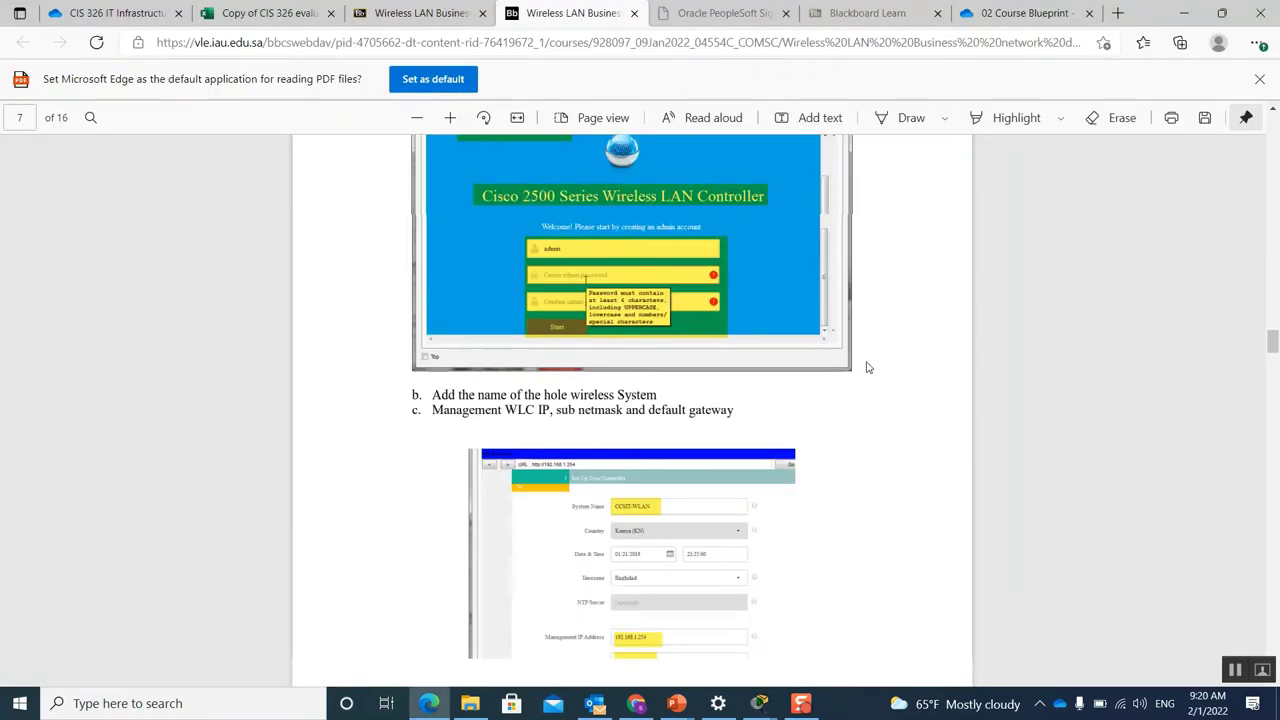
scroll(866, 369, down, 20)
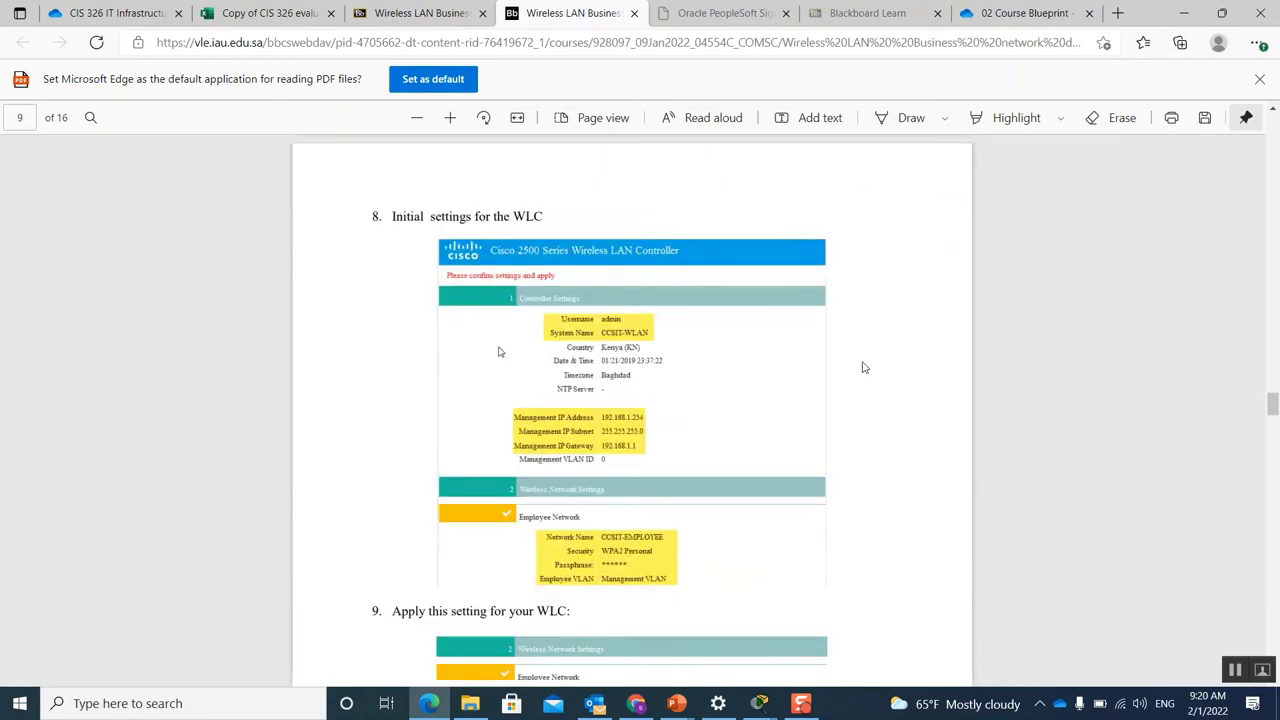
scroll(866, 369, down, 7)
scroll(864, 372, up, 4)
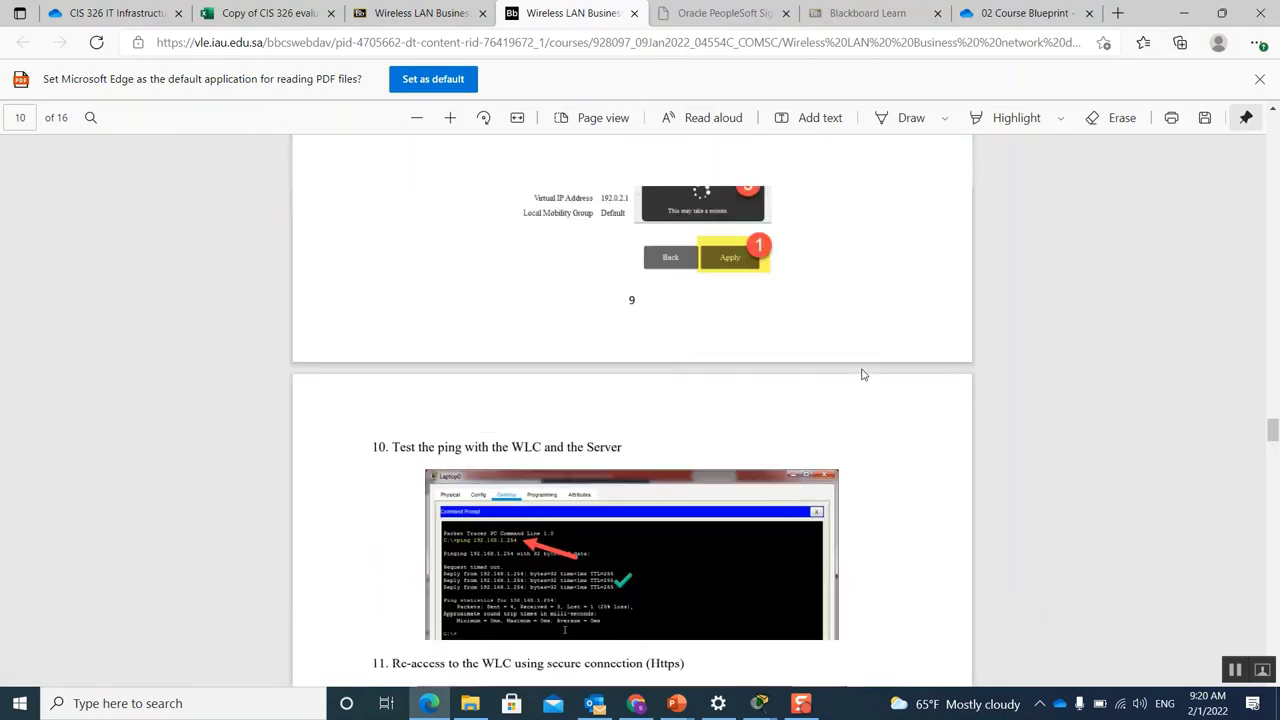
scroll(864, 374, up, 3)
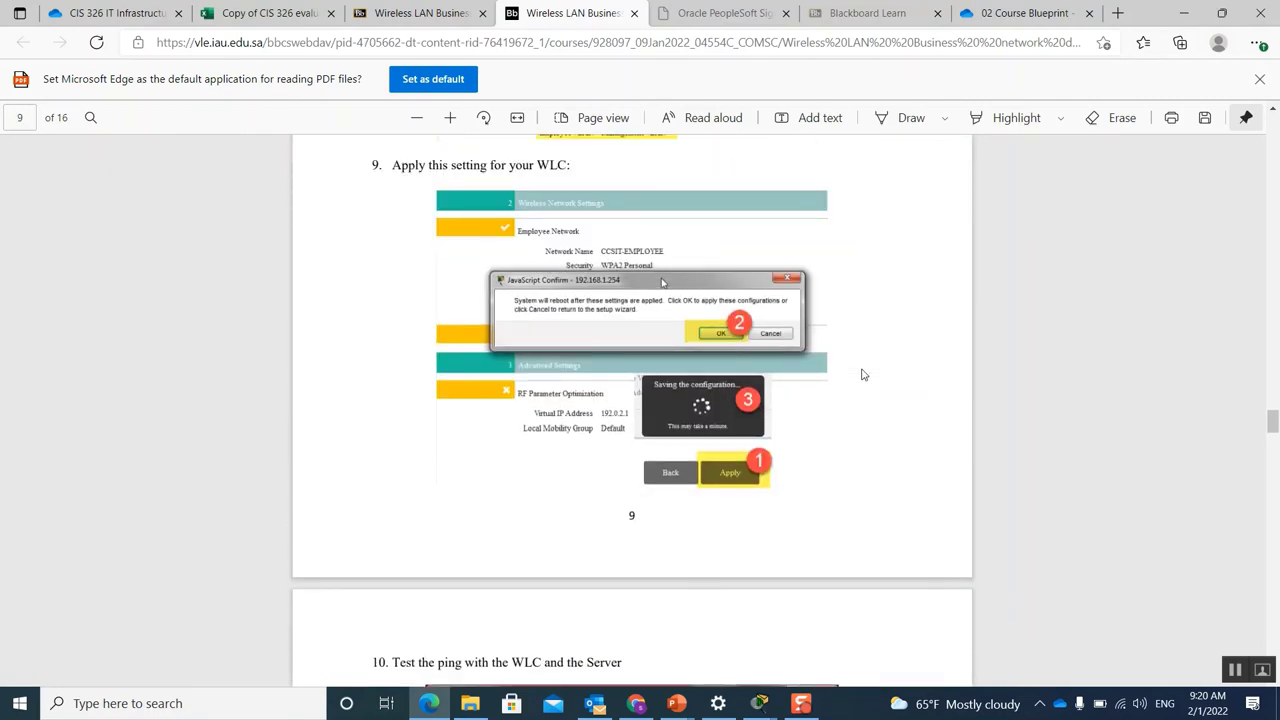
scroll(550, 300, down, 4)
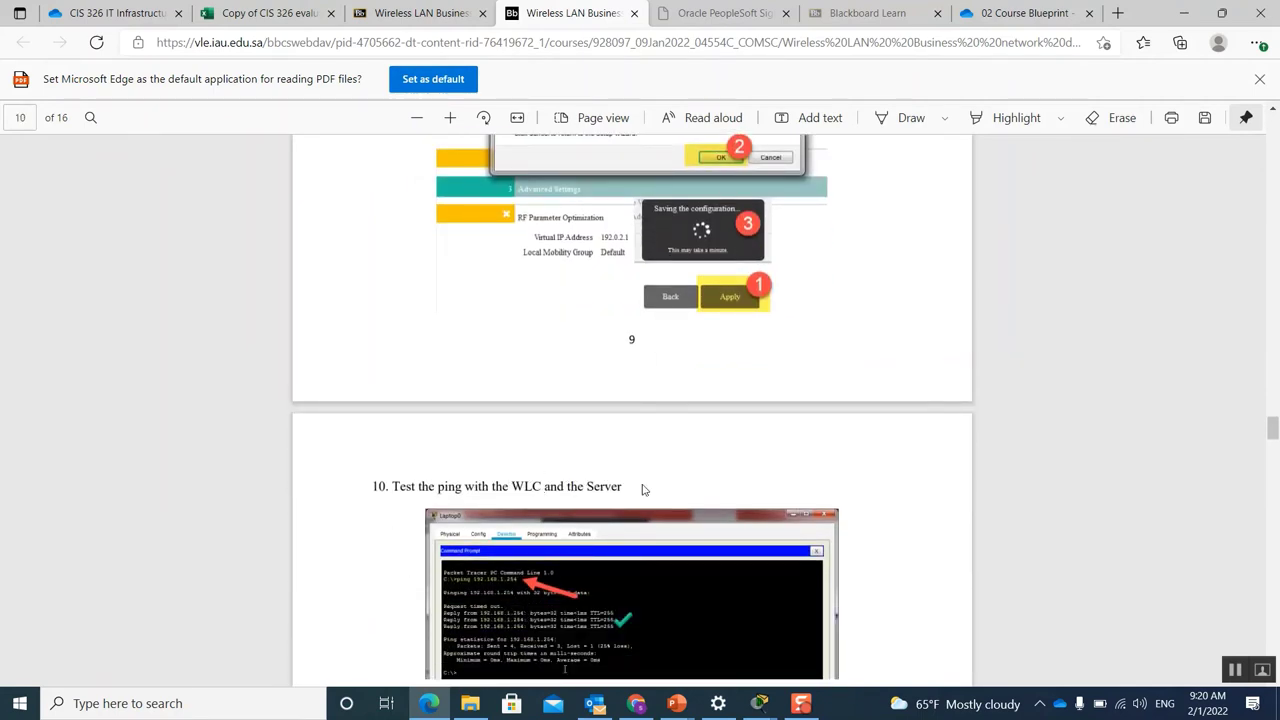
scroll(667, 476, down, 4)
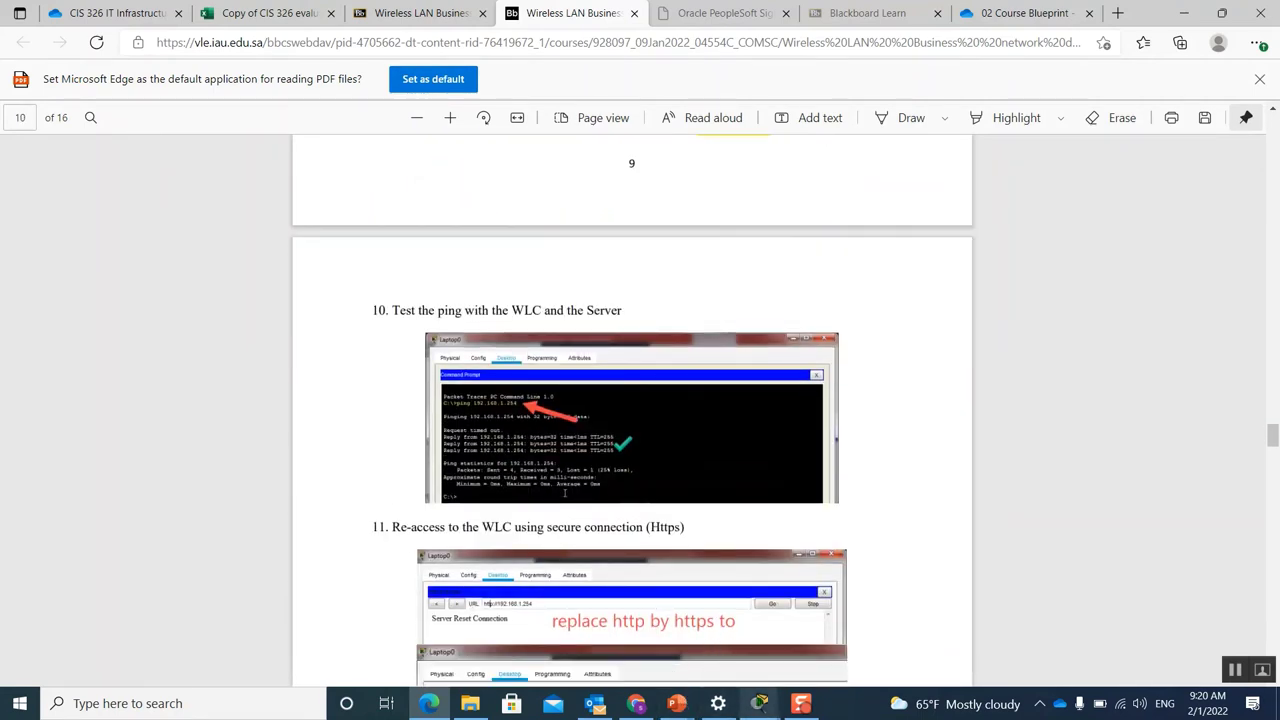
mouse_move(763, 712)
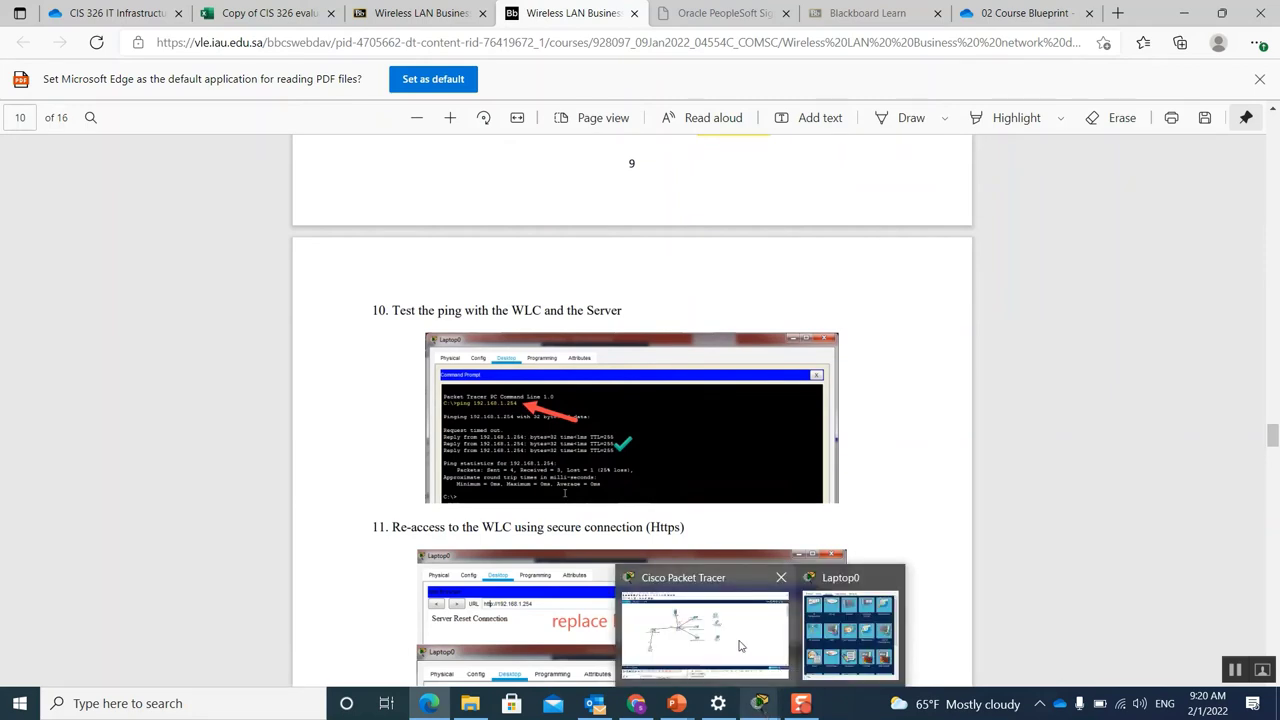
click(742, 648)
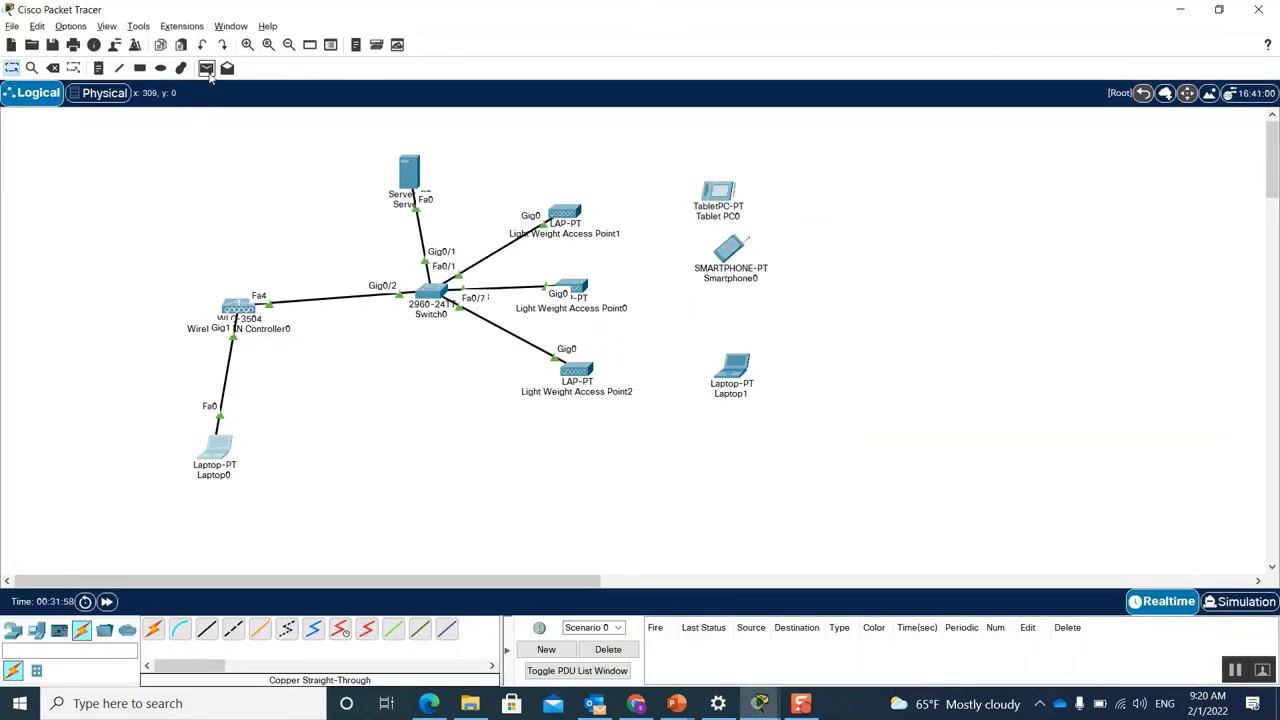
Step: Ping Server0 from the wireless LAN controller and resend the test
click(206, 68)
click(240, 308)
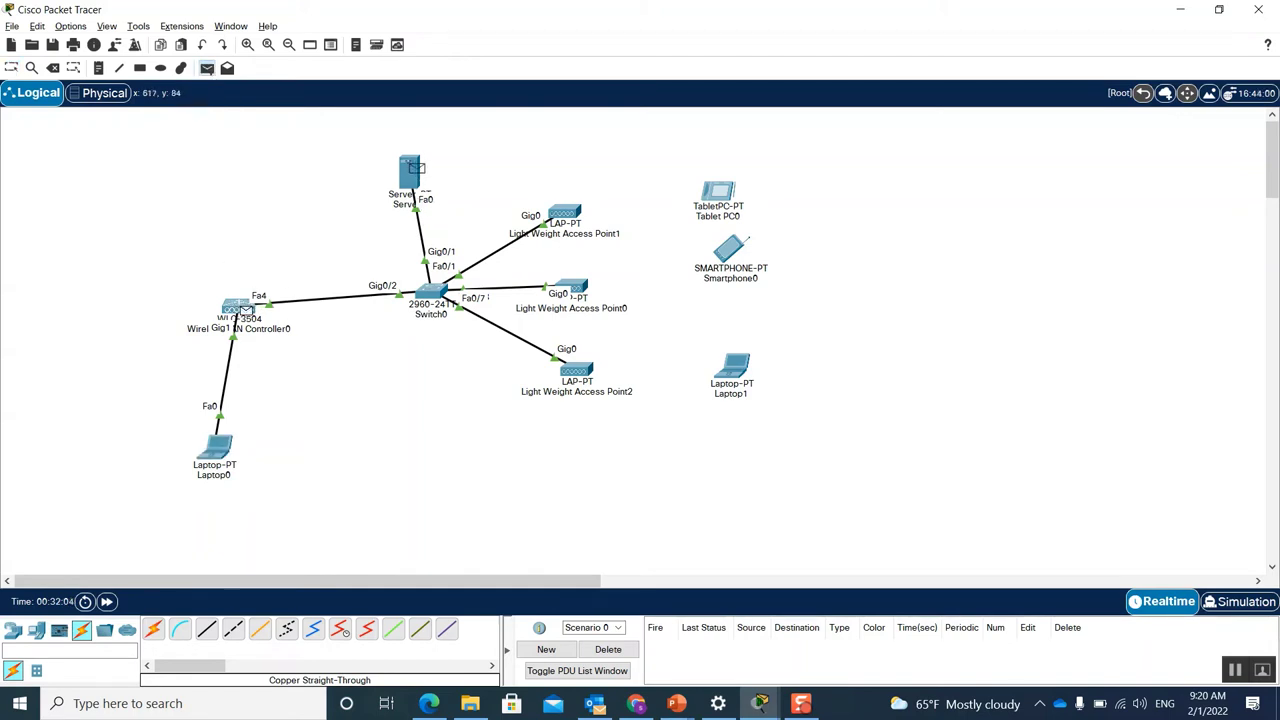
click(408, 170)
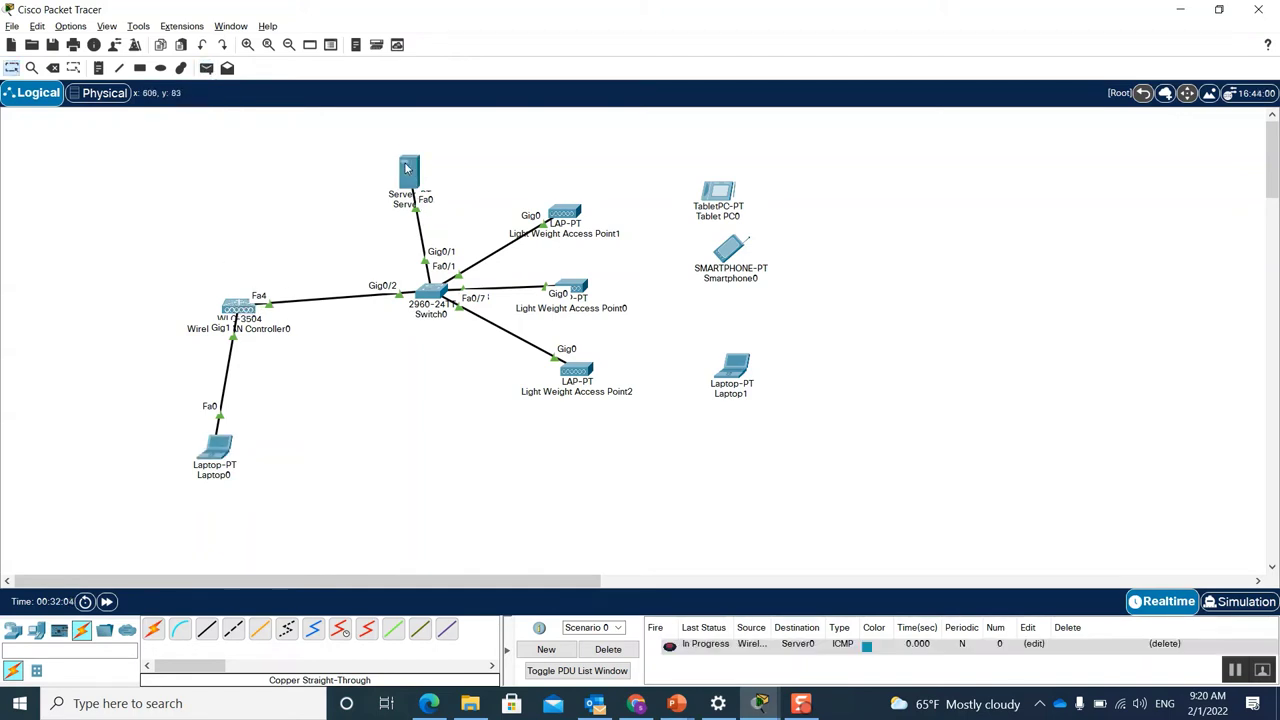
click(670, 647)
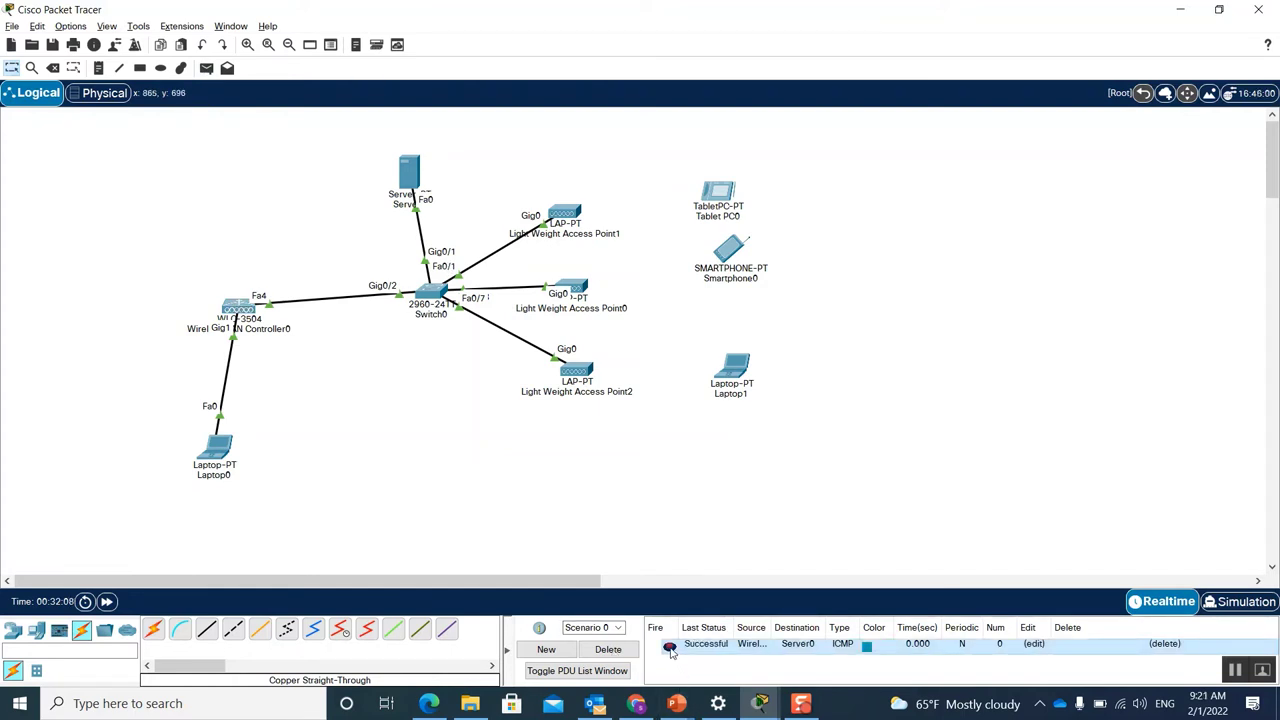
Step: Add two more pings to Server0, one from the controller and one from Laptop0
click(206, 68)
click(240, 308)
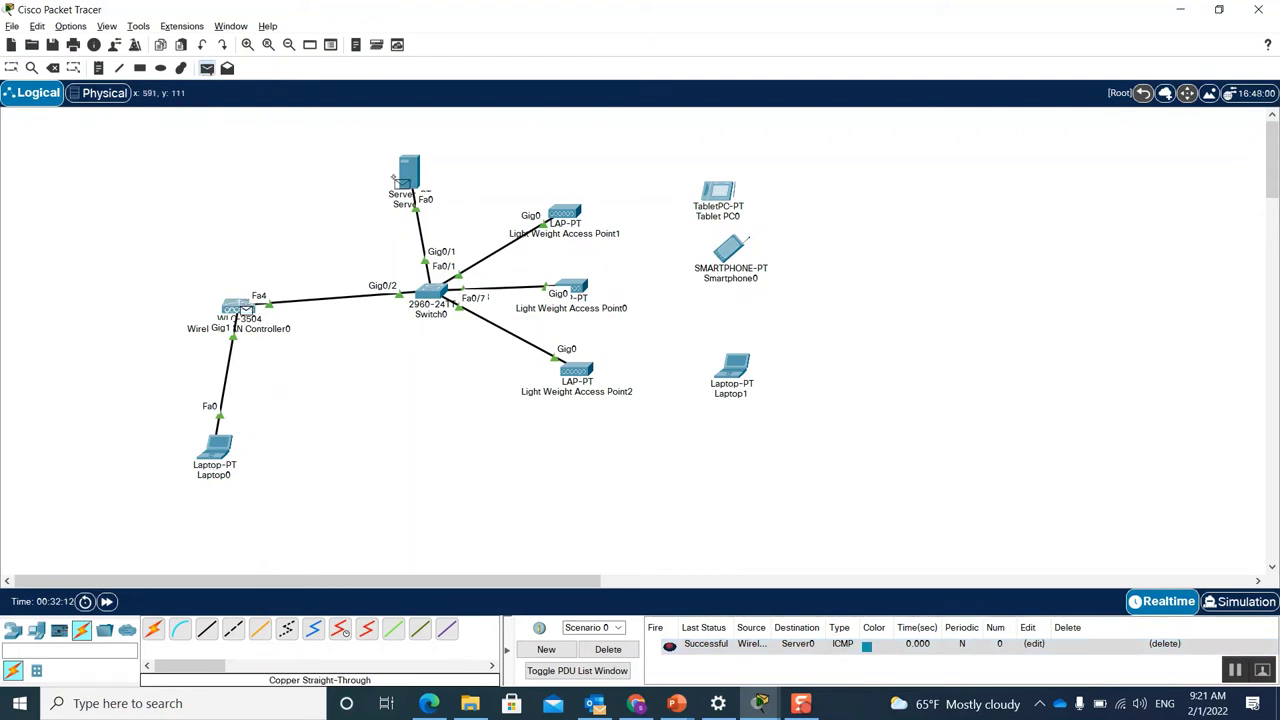
click(405, 175)
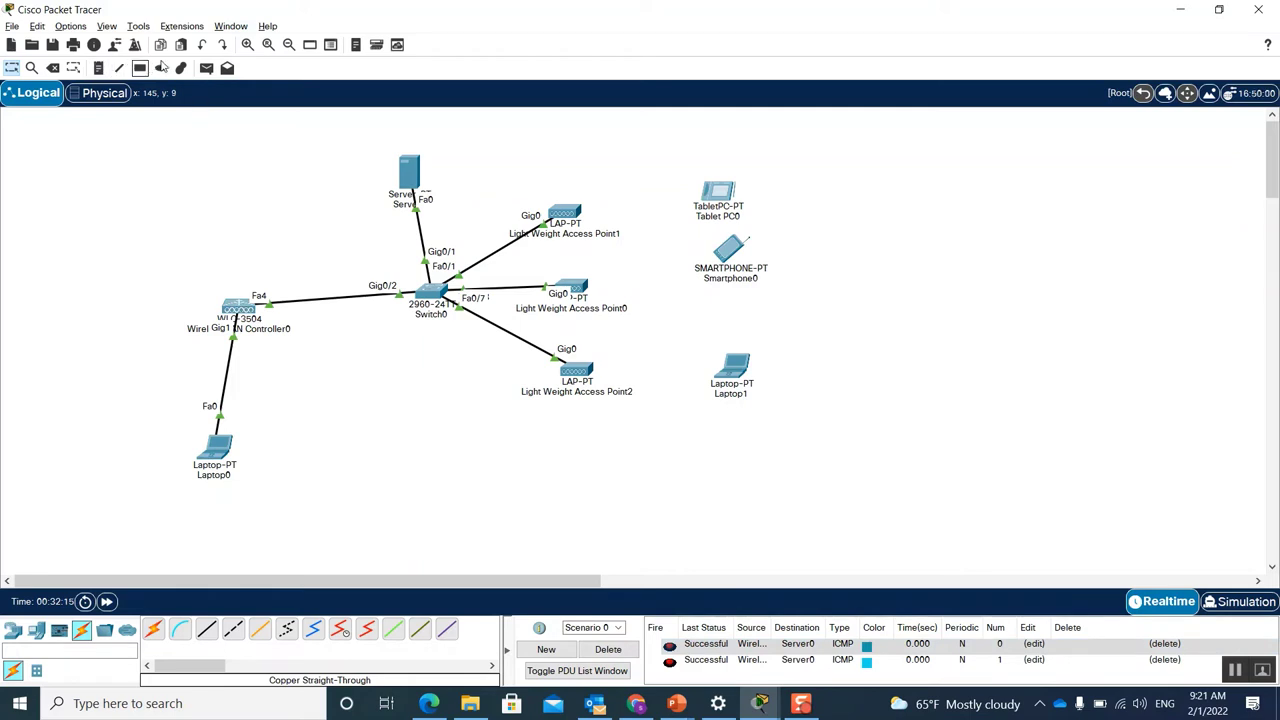
click(206, 68)
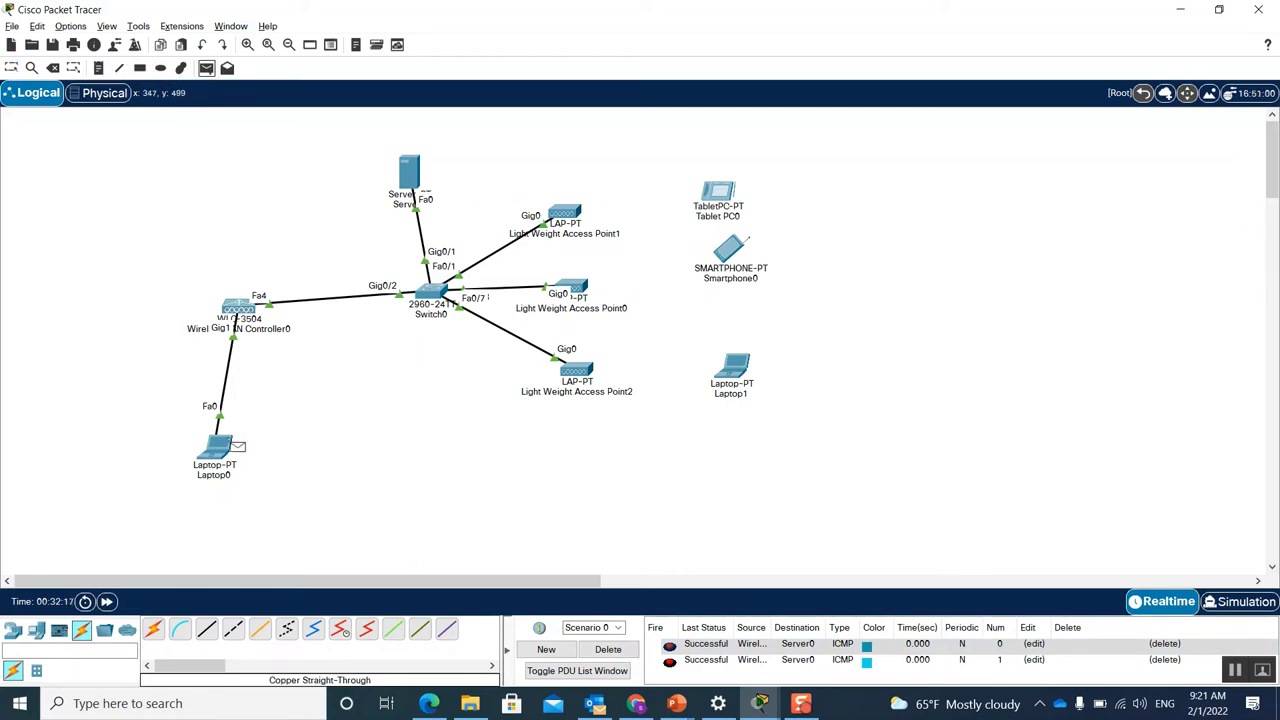
click(220, 448)
click(413, 178)
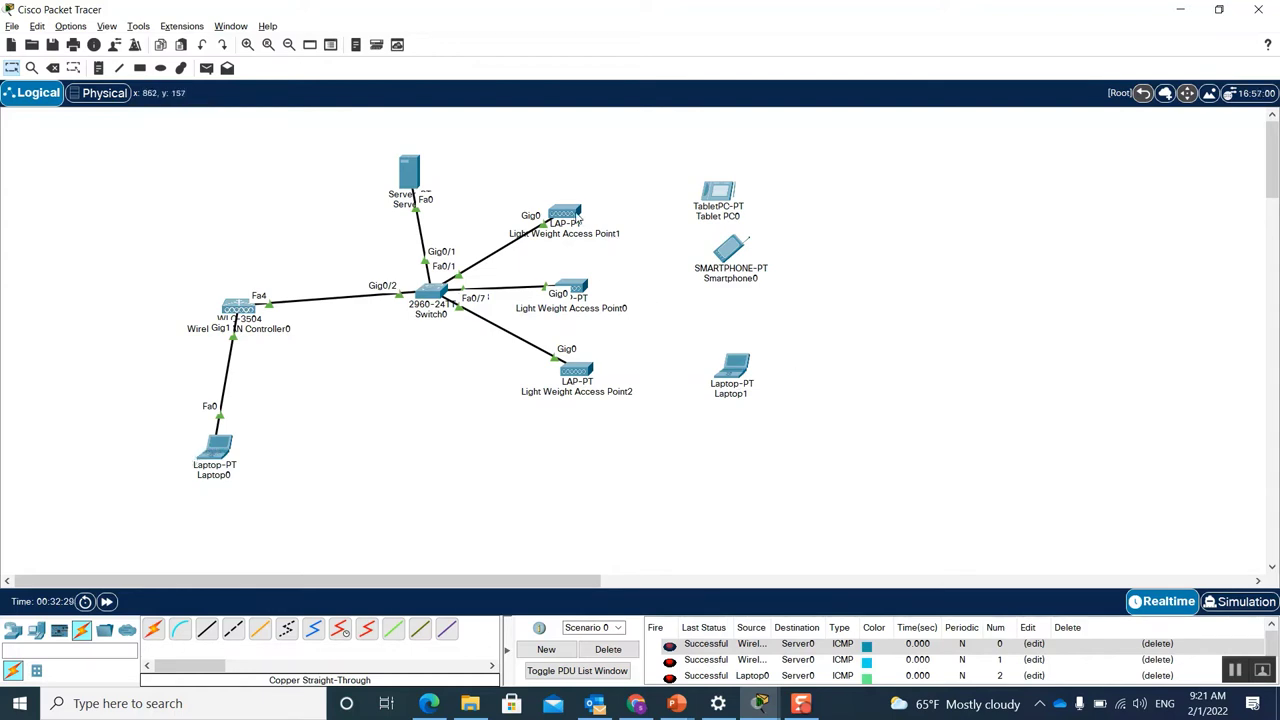
Step: Clear the old test pings from the PDU list
mouse_move(577, 219)
click(207, 69)
click(219, 450)
click(564, 214)
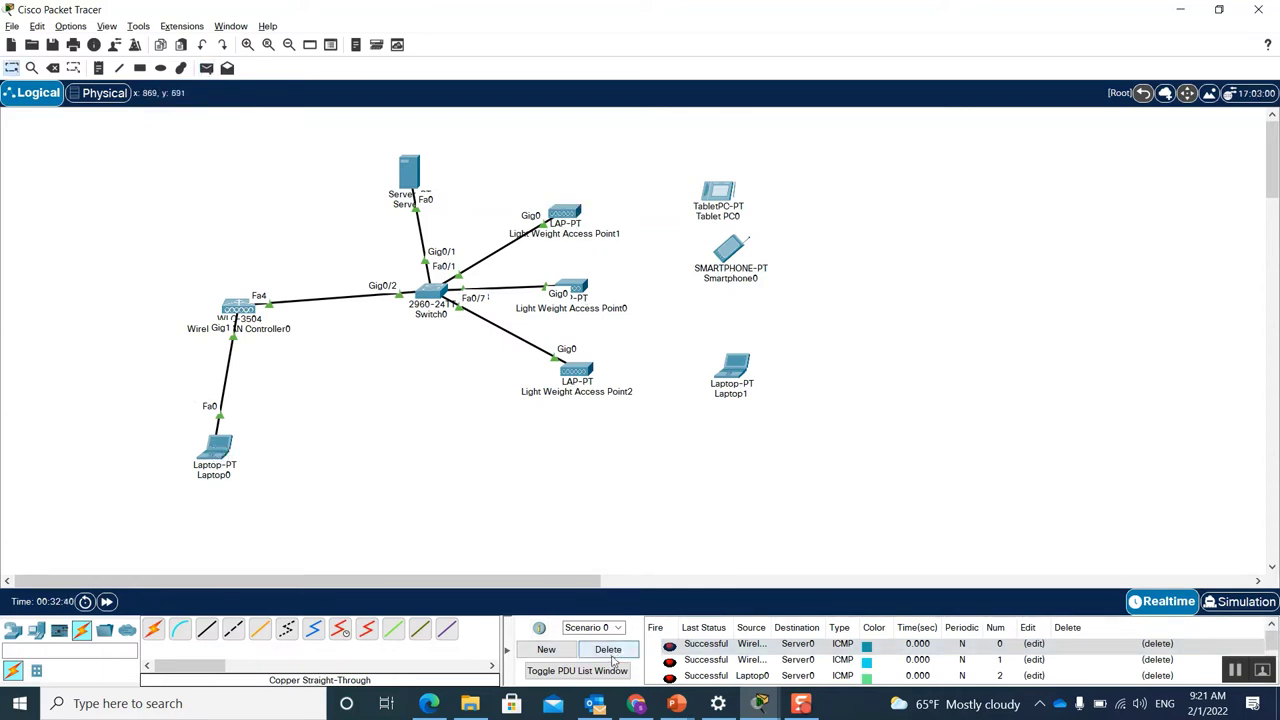
click(608, 650)
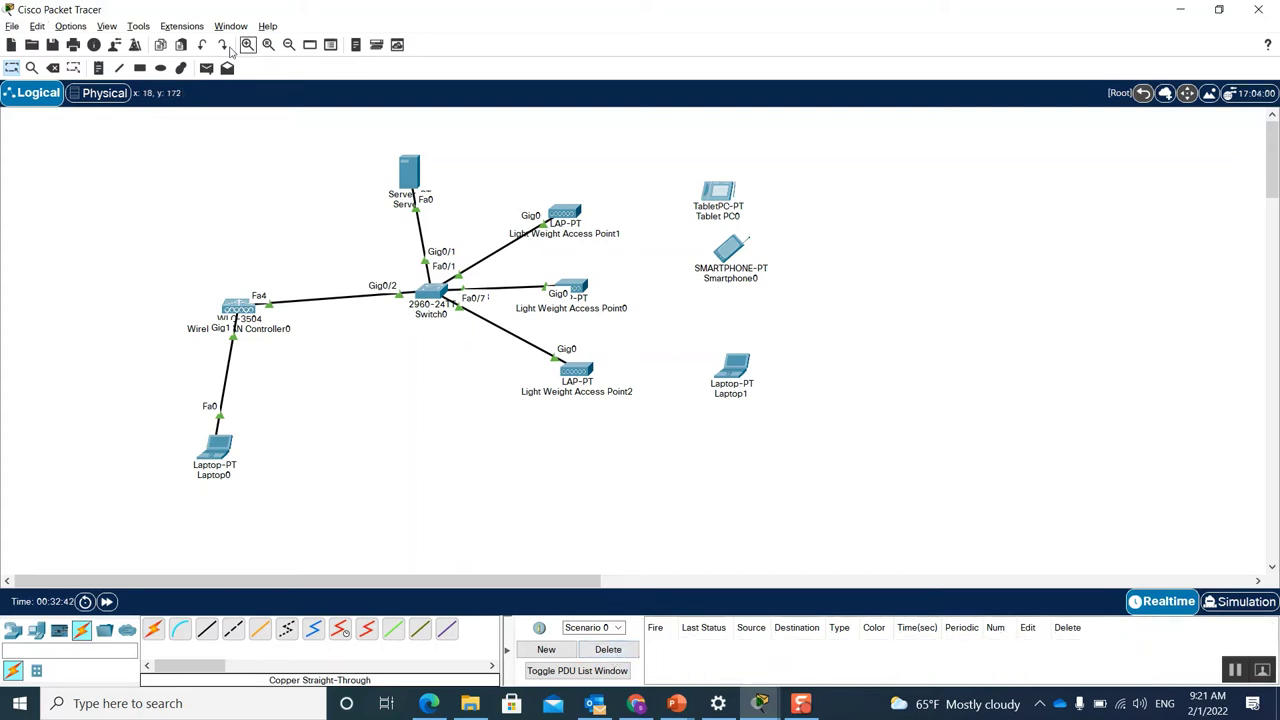
Step: Ping Light Weight Access Points 1, 0 and 2 from the wireless LAN controller
click(206, 67)
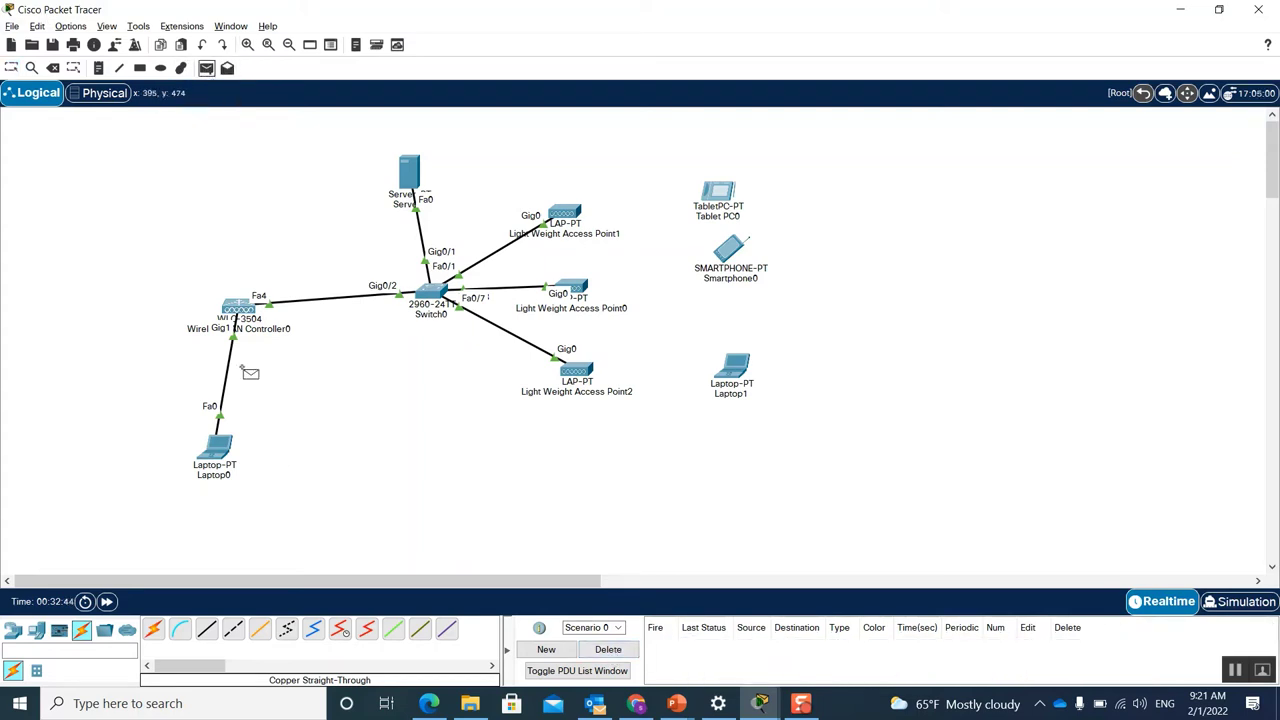
click(240, 312)
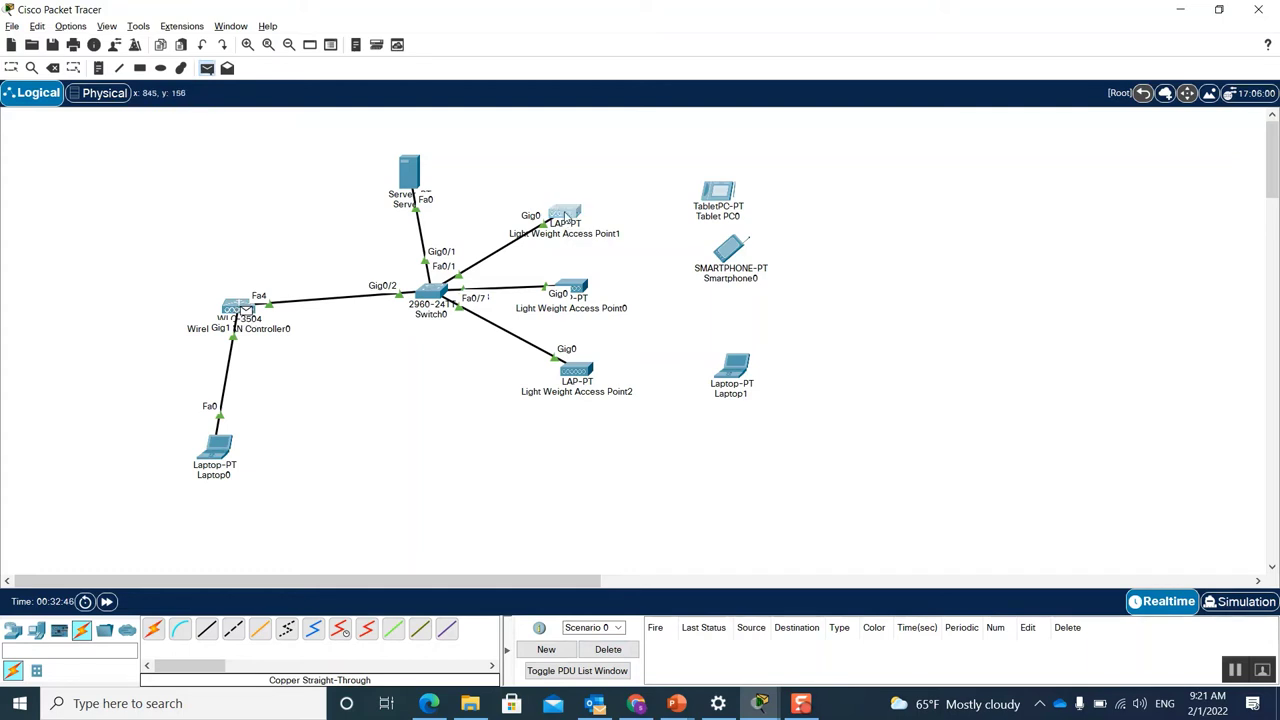
click(564, 214)
click(206, 67)
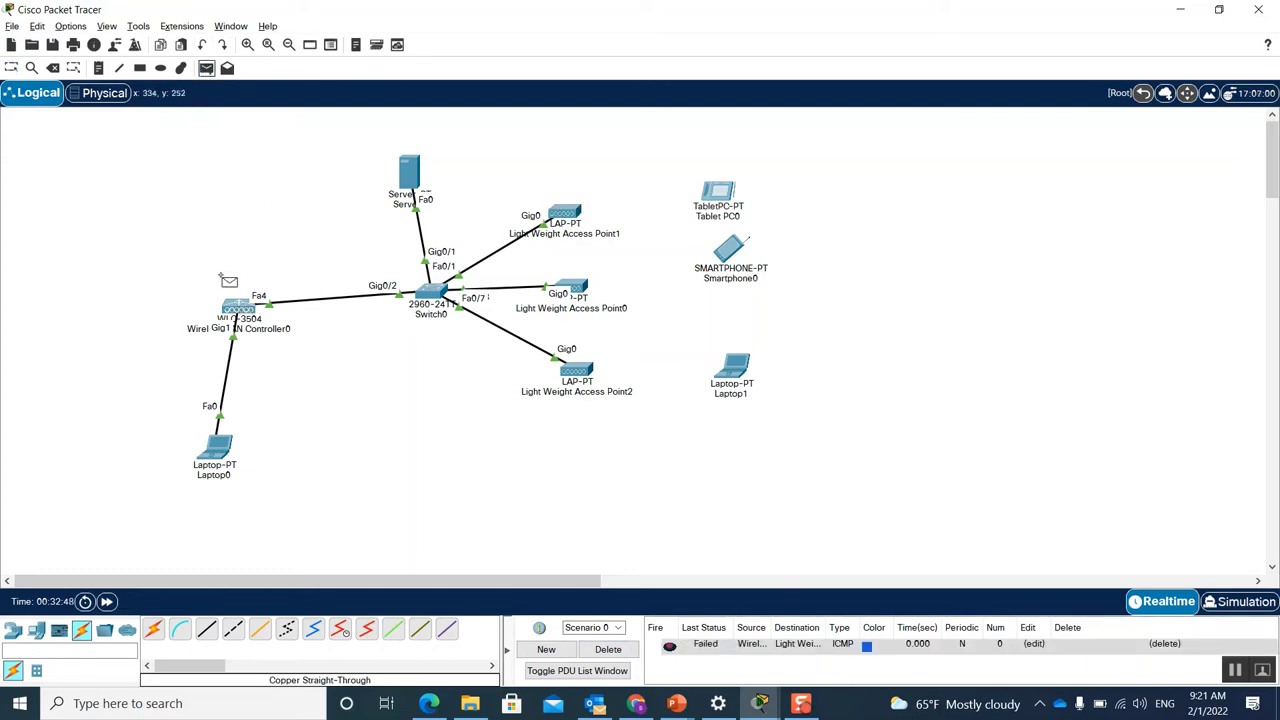
click(240, 309)
click(578, 289)
click(206, 67)
click(240, 309)
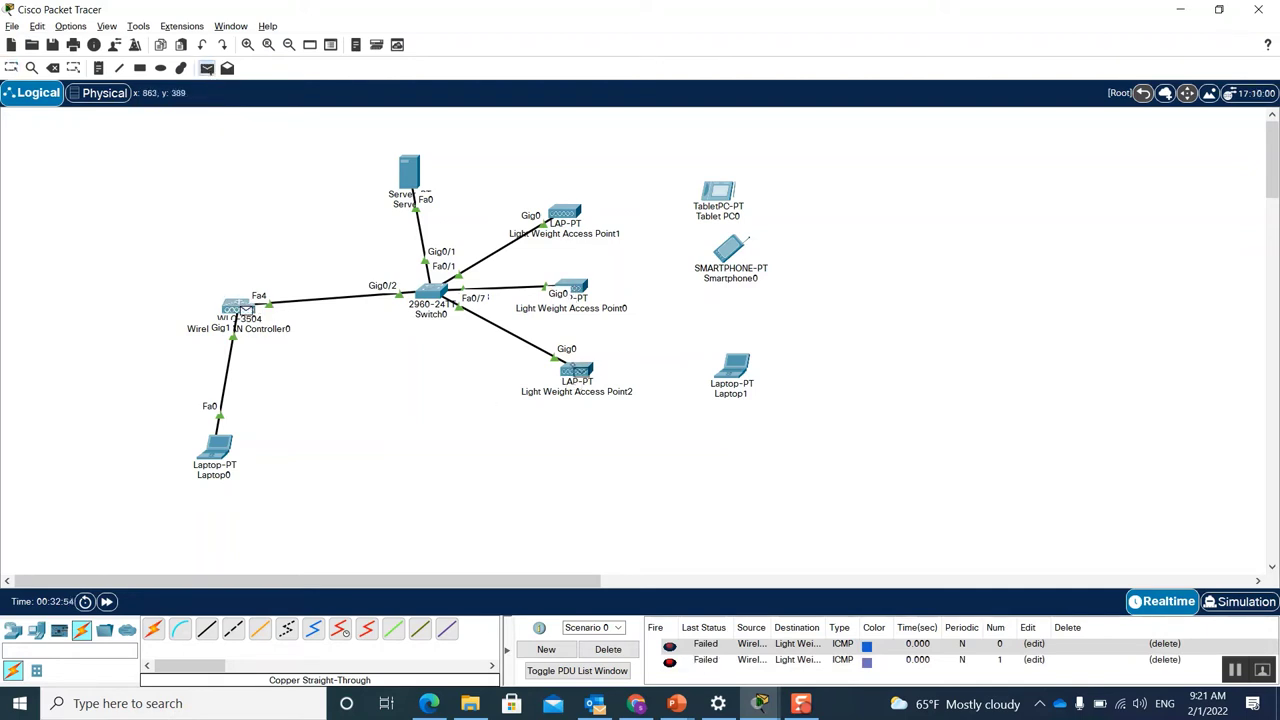
click(576, 370)
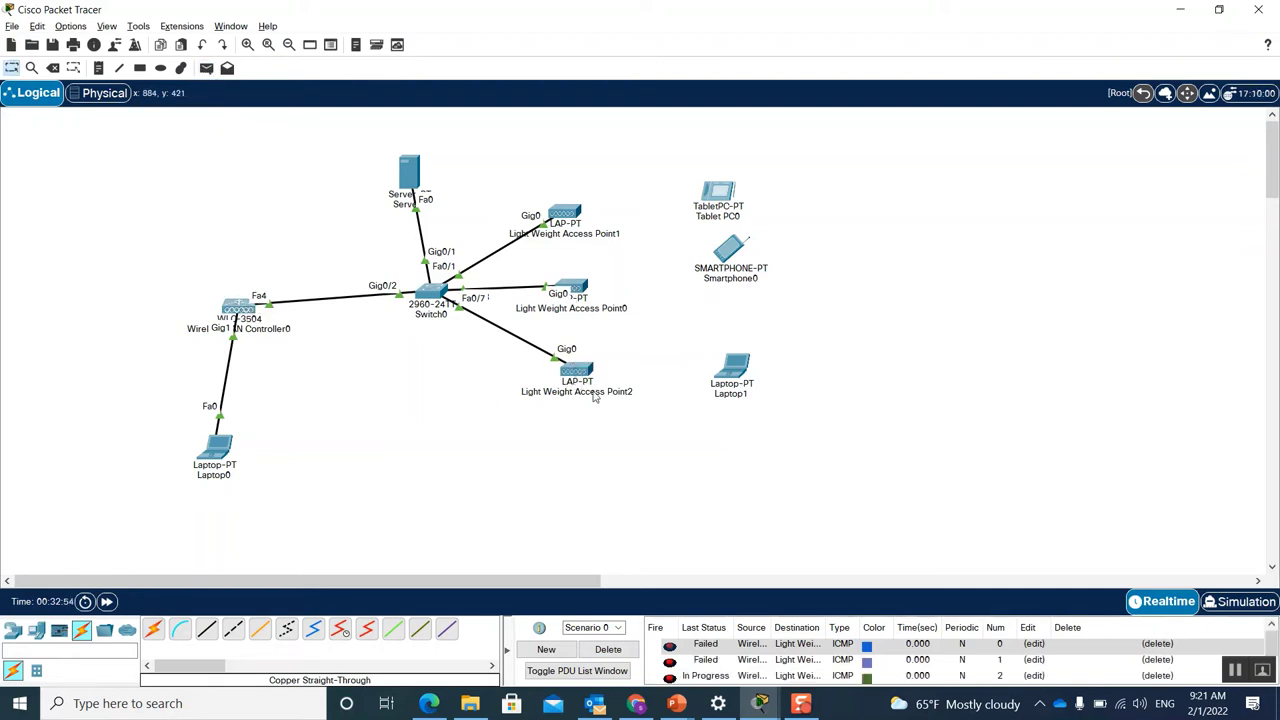
Step: Resend the failed pings, re-ping Access Point2, and move Laptop0 up-left below the controller
click(669, 646)
click(669, 661)
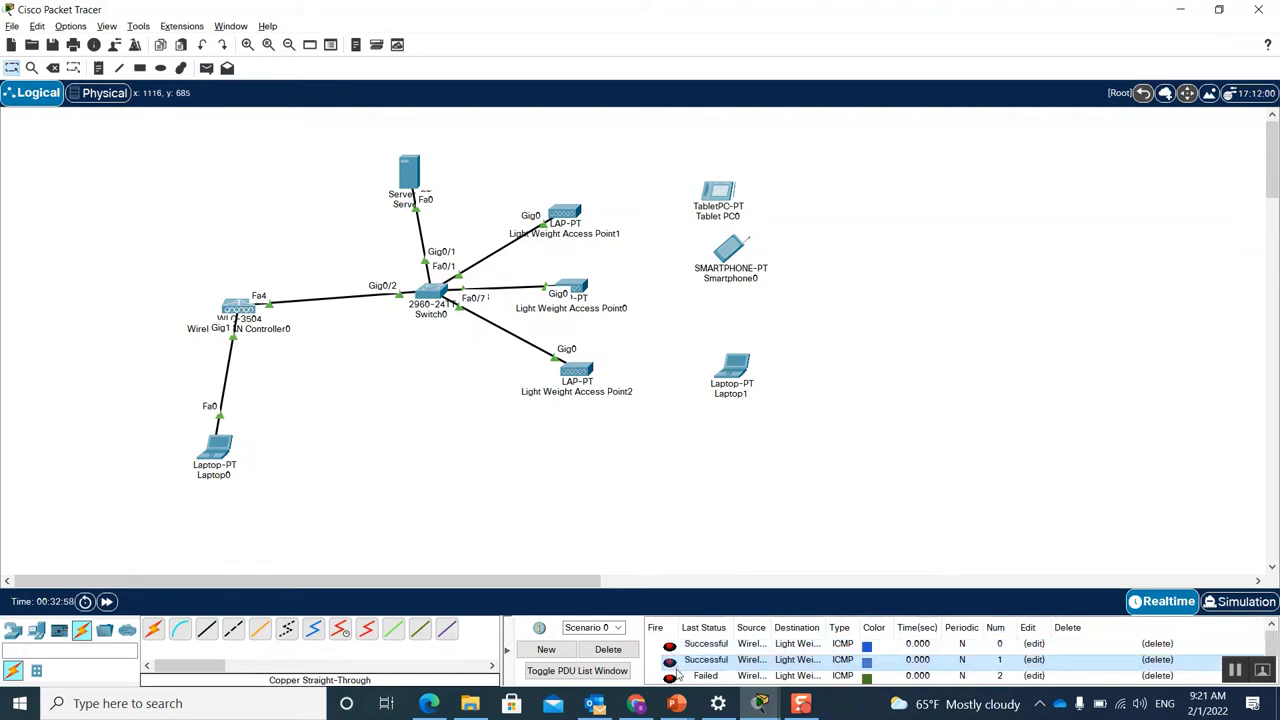
click(669, 677)
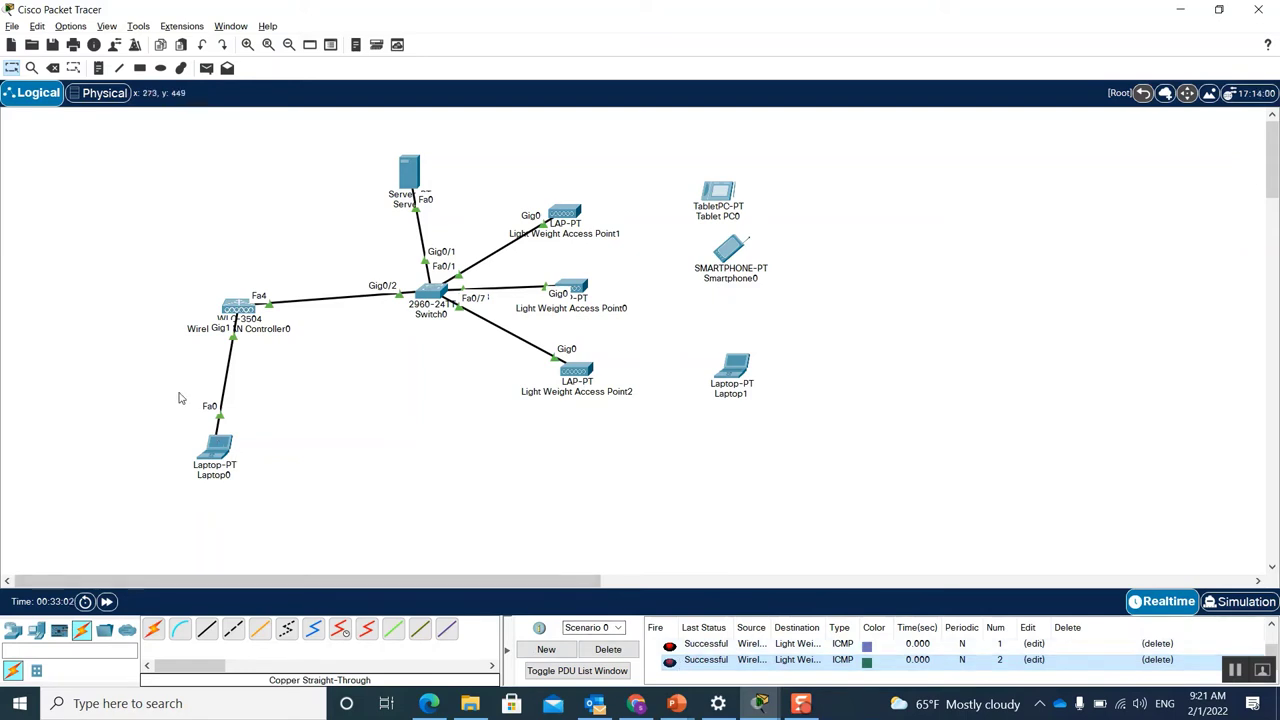
click(206, 67)
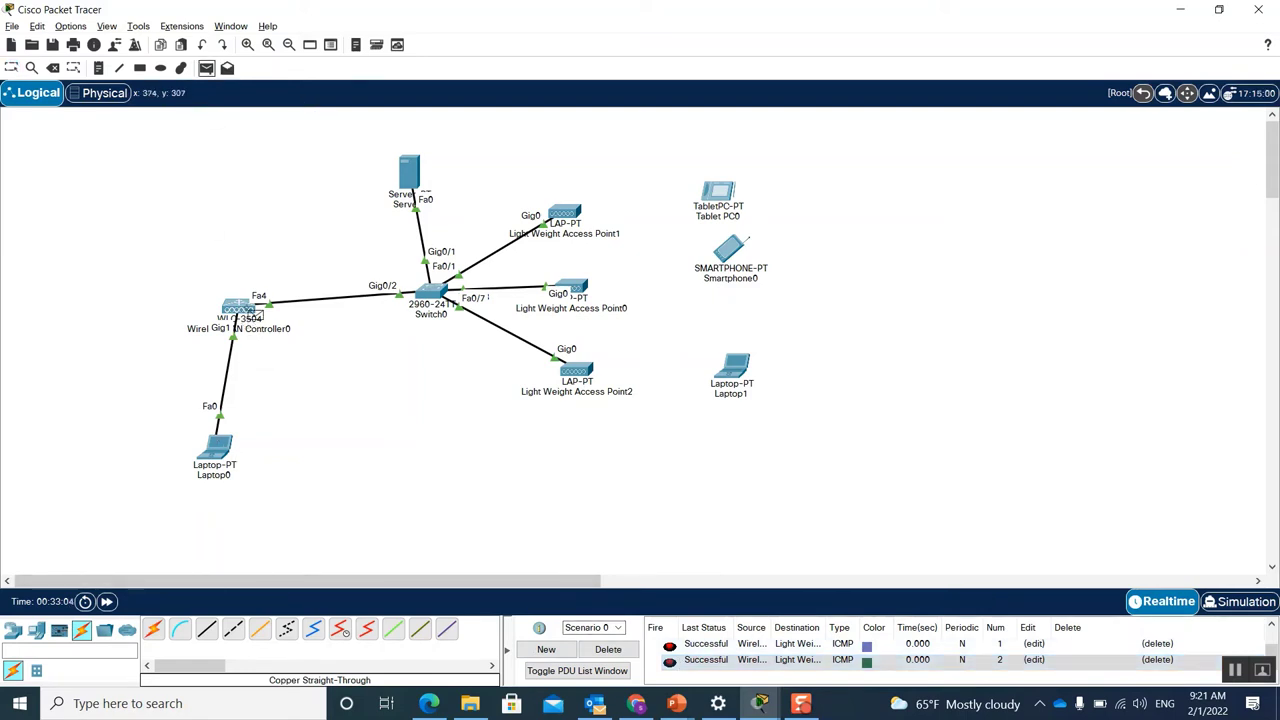
click(240, 310)
click(576, 372)
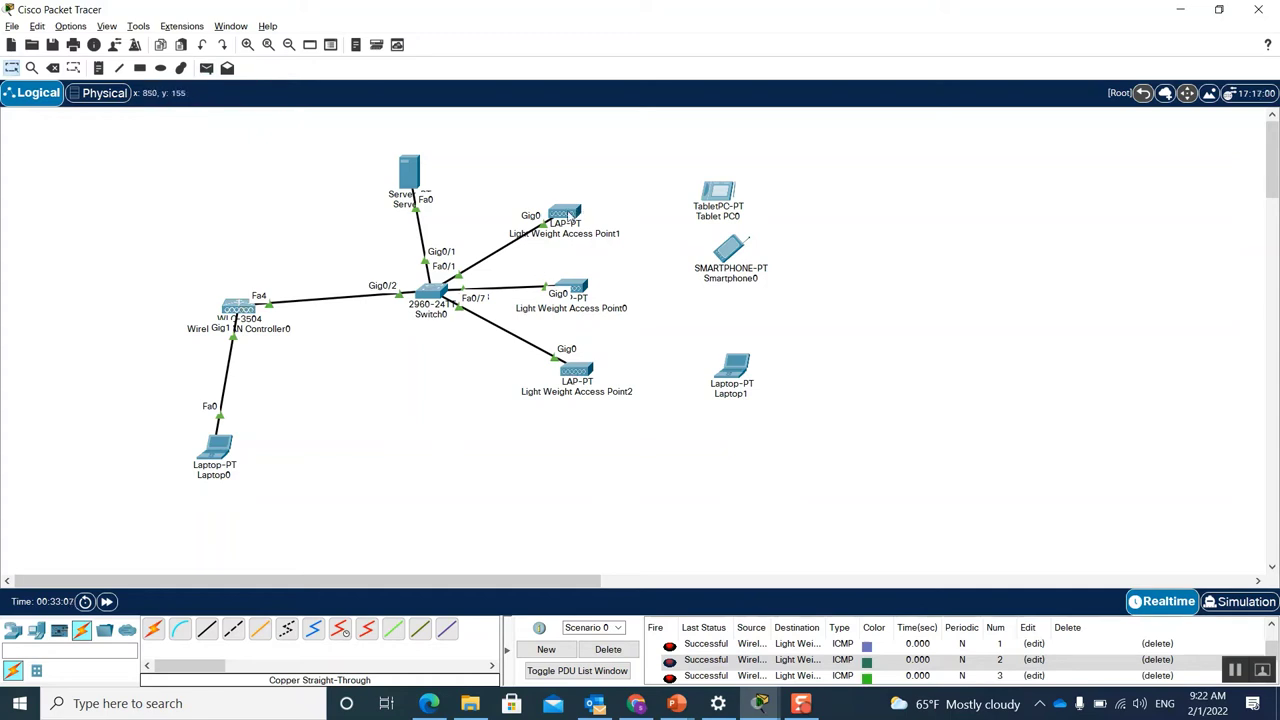
mouse_move(567, 215)
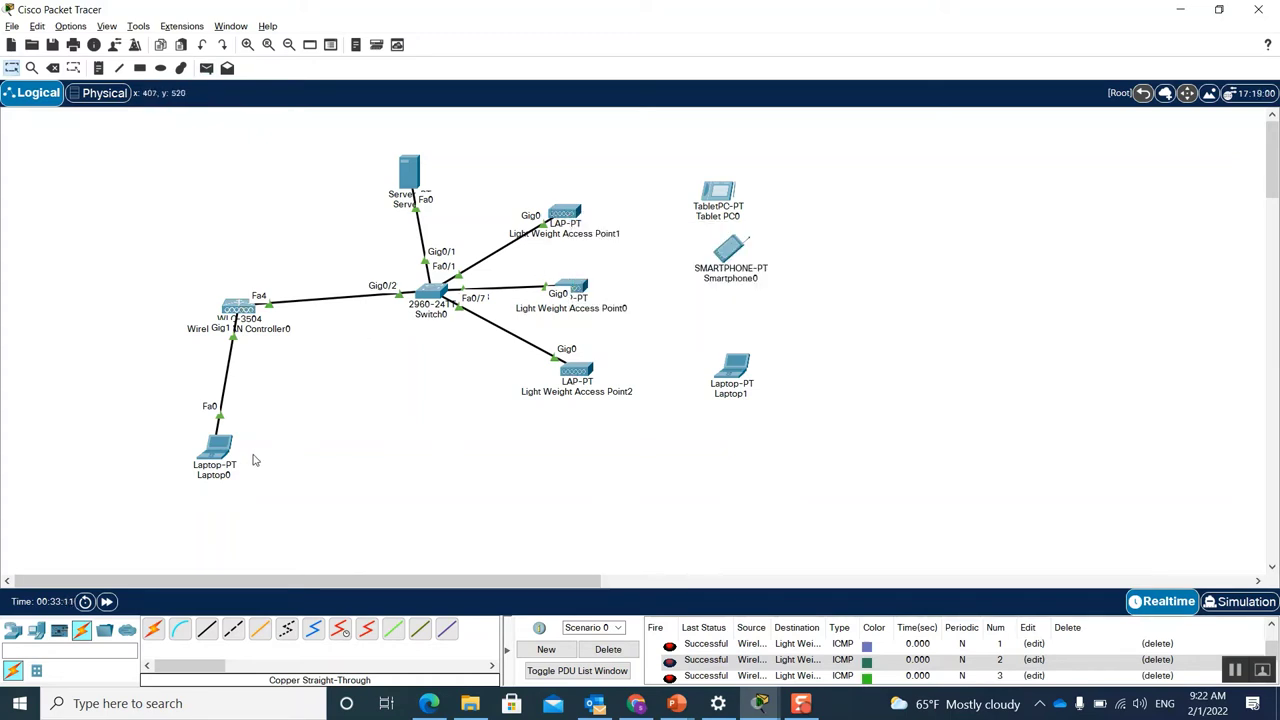
drag(221, 452, 149, 412)
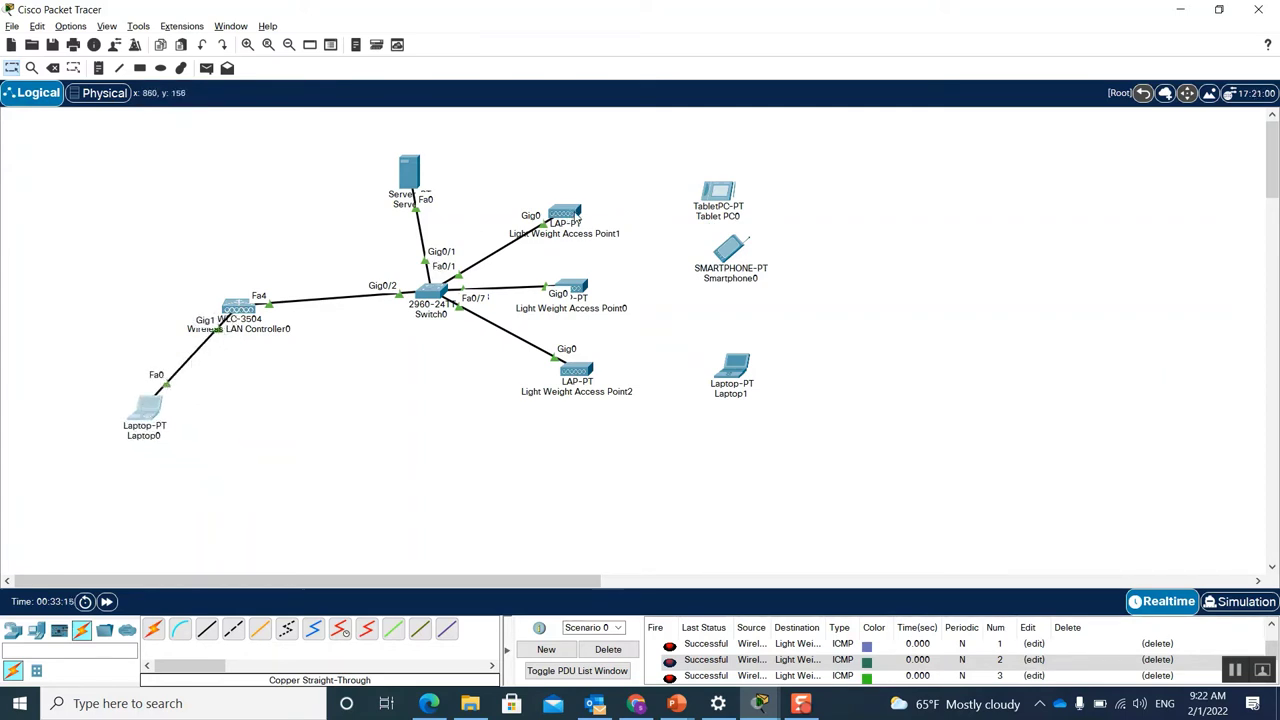
Step: Return Light Weight Access Point1 to DHCP by switching it to Static and back
mouse_move(577, 219)
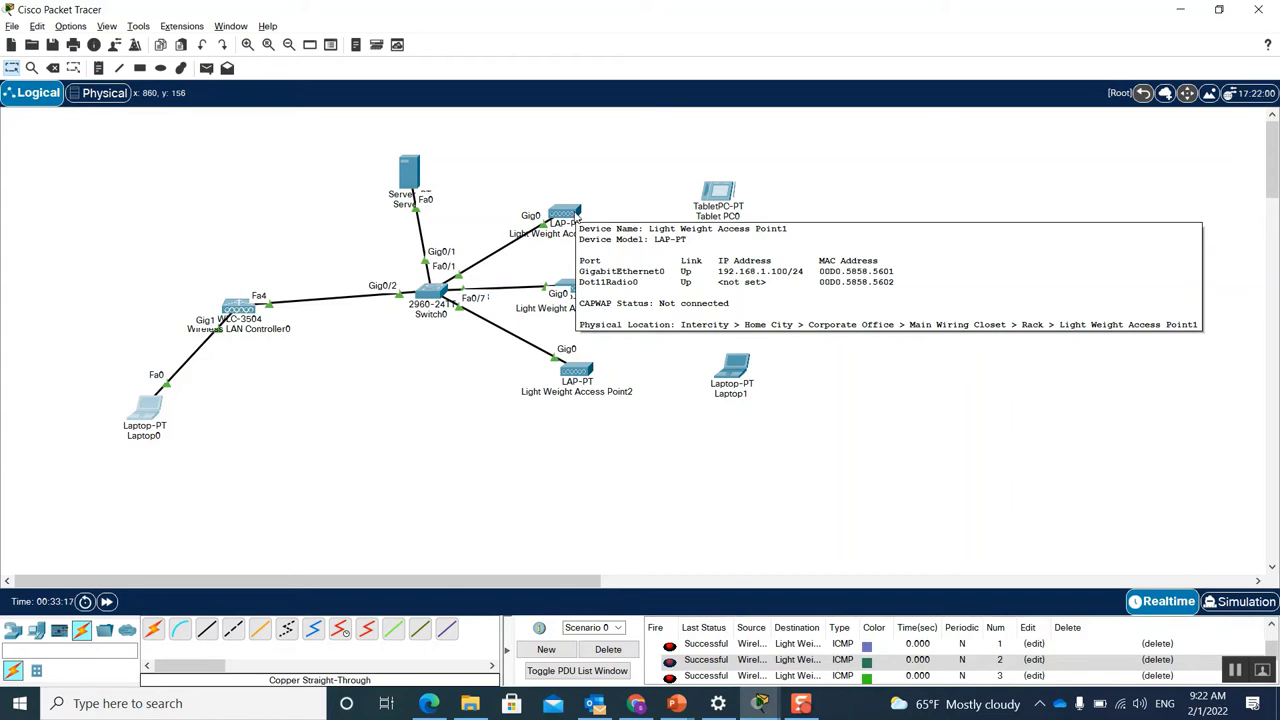
click(575, 218)
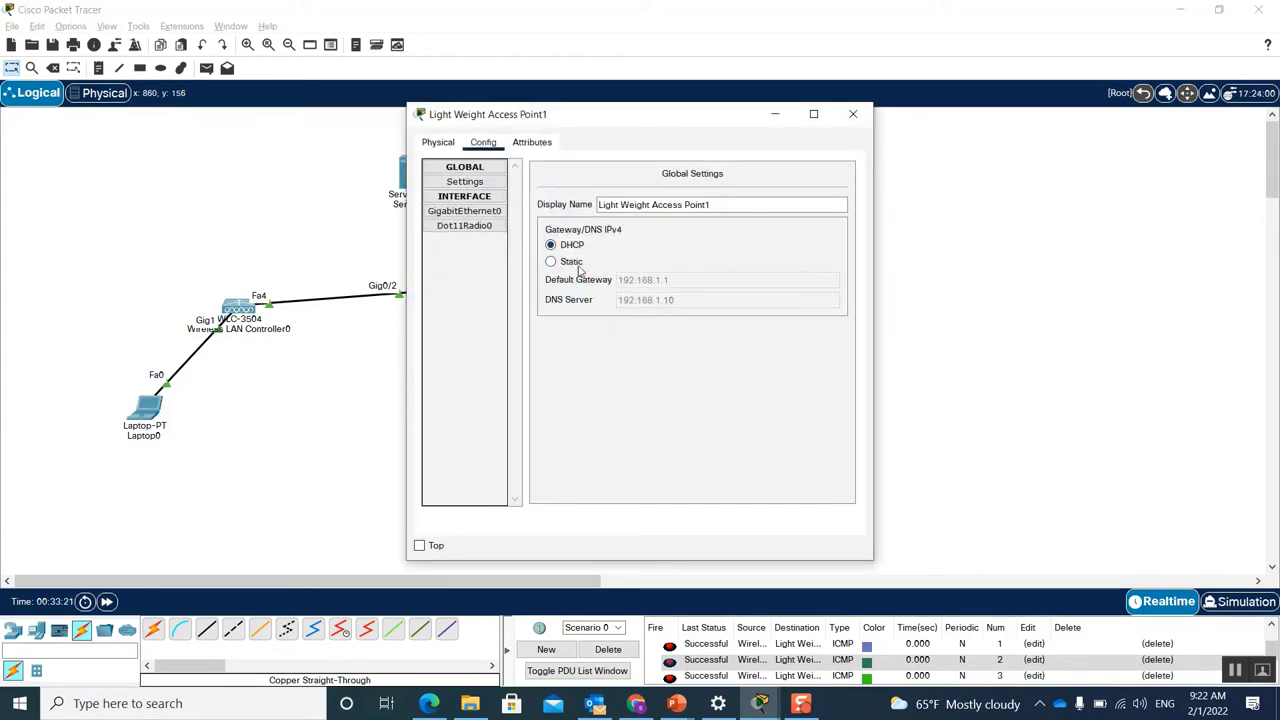
click(551, 262)
click(551, 245)
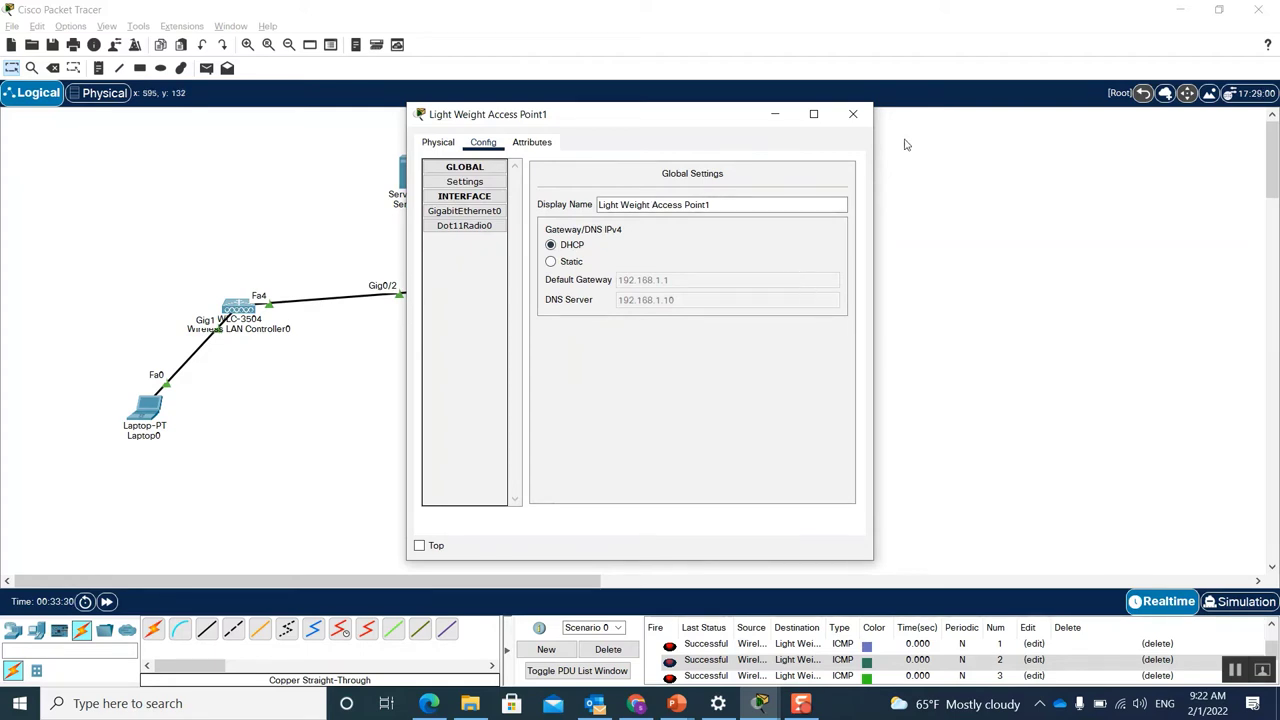
click(853, 115)
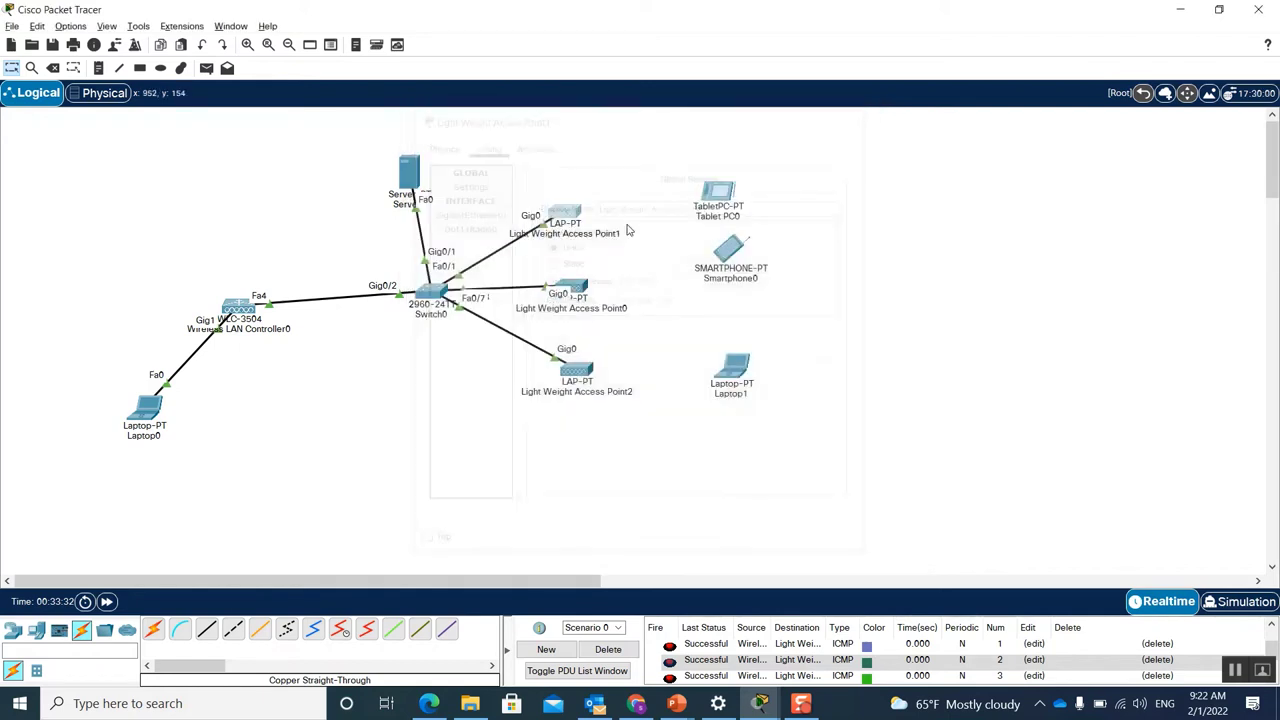
Step: Do the same for Access Points 0 and 2, getting gateway 192.168.1.1 and DNS 192.168.1.10
click(580, 292)
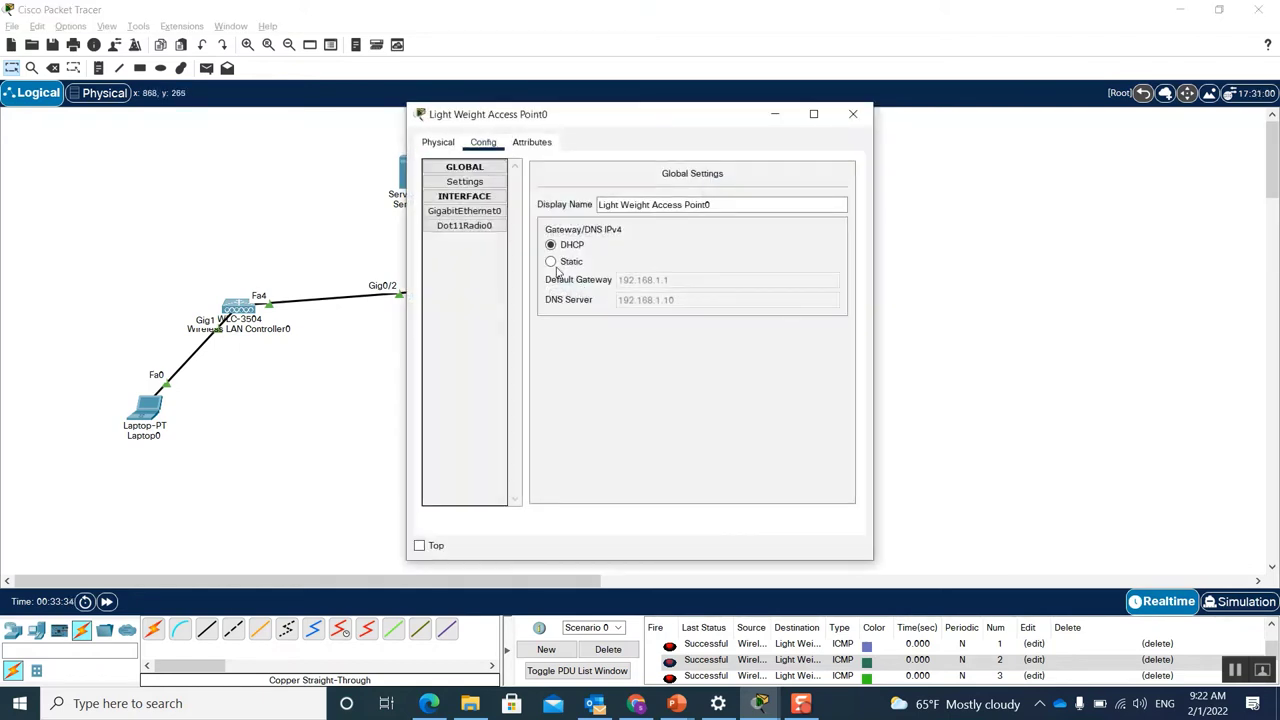
click(550, 262)
click(853, 114)
click(579, 372)
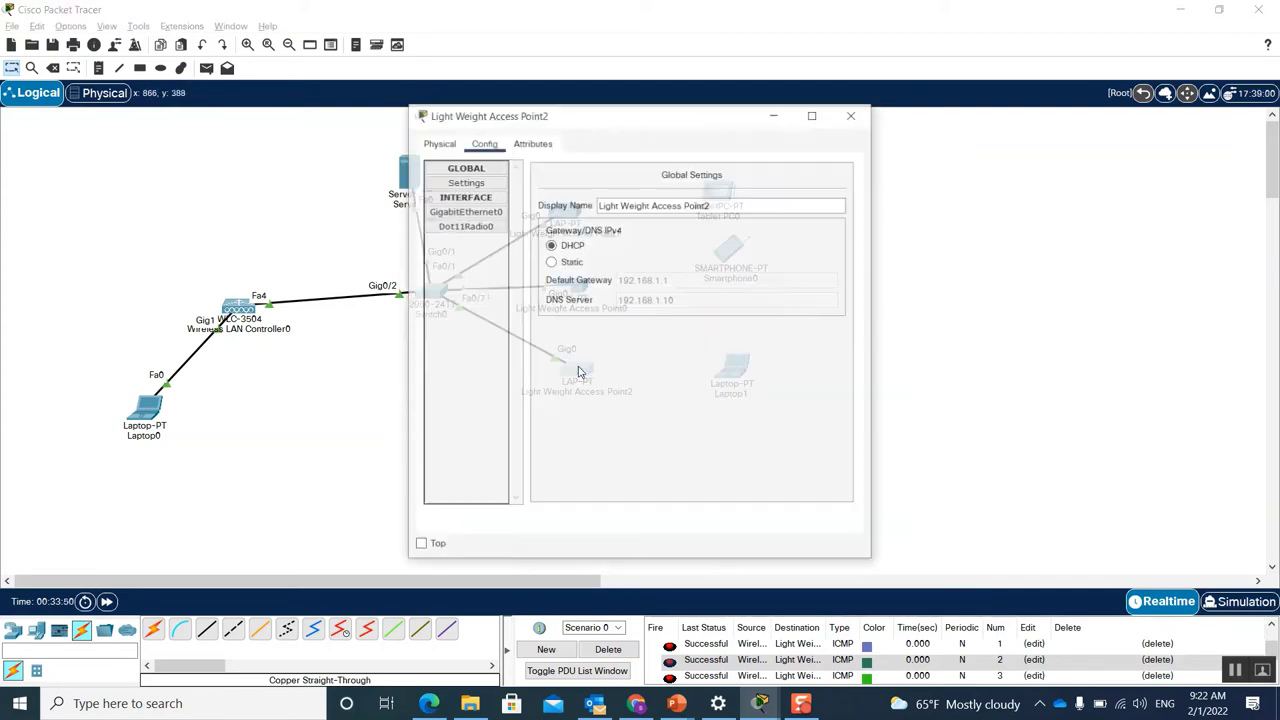
click(551, 262)
click(550, 245)
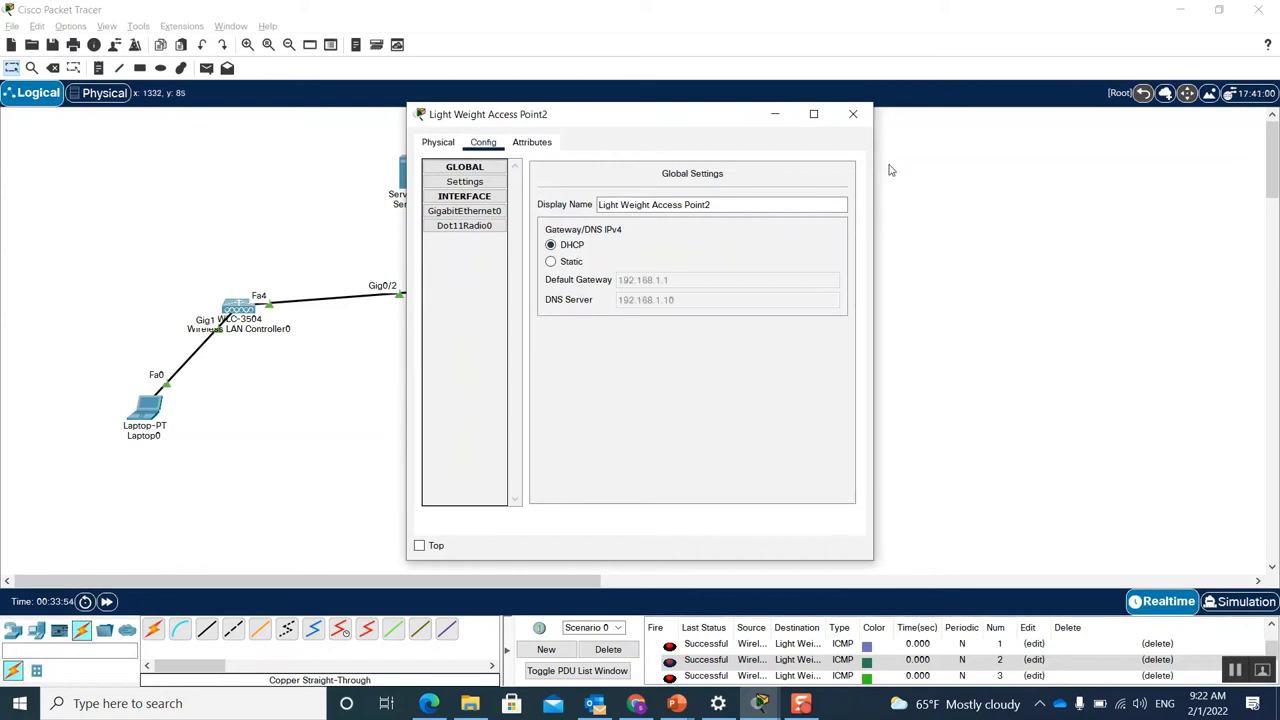
click(853, 114)
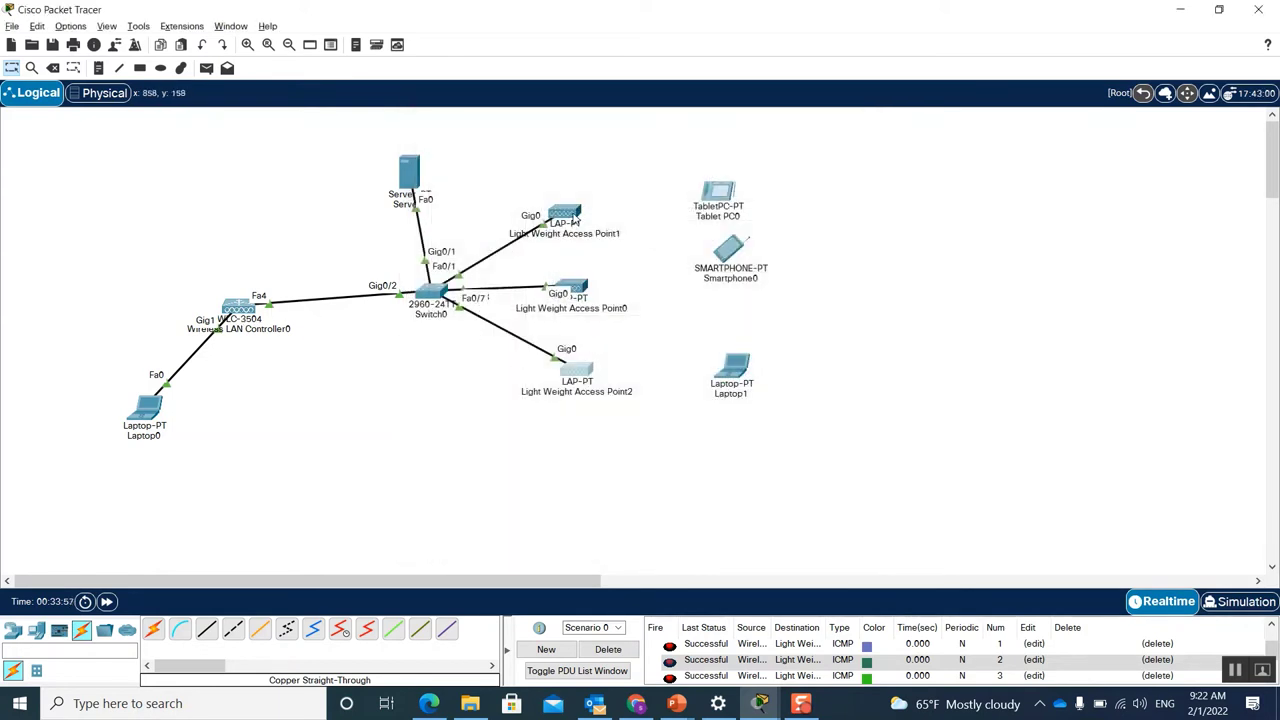
mouse_move(575, 218)
Step: Cable the controller's Fa4 to Switch0 Fa0/2, then bring up Laptop0's Desktop applications
click(445, 292)
click(505, 318)
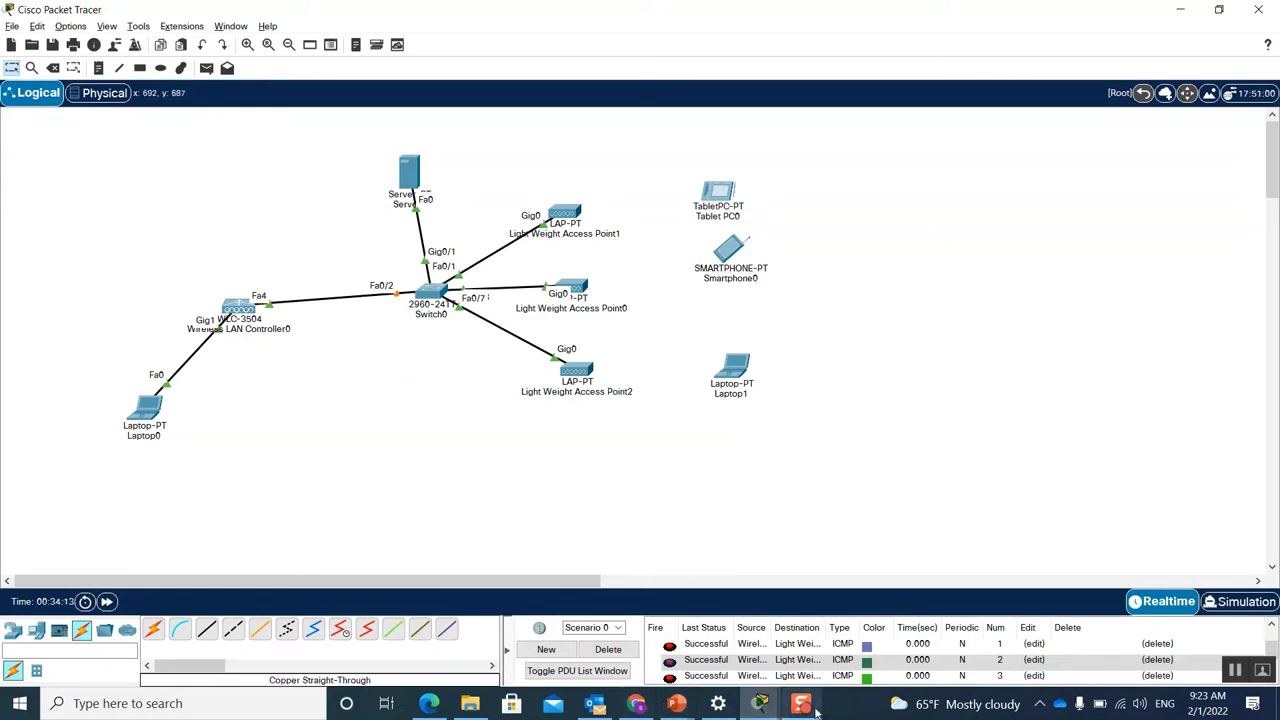
mouse_move(805, 710)
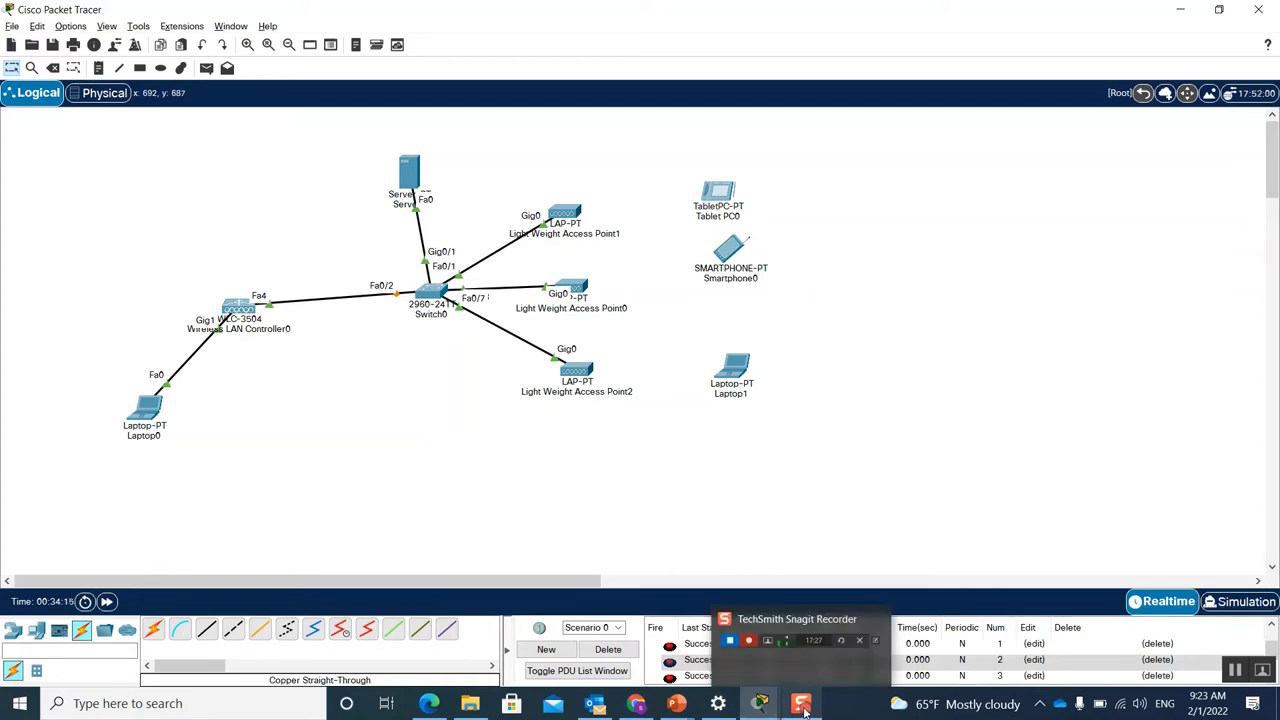
click(148, 410)
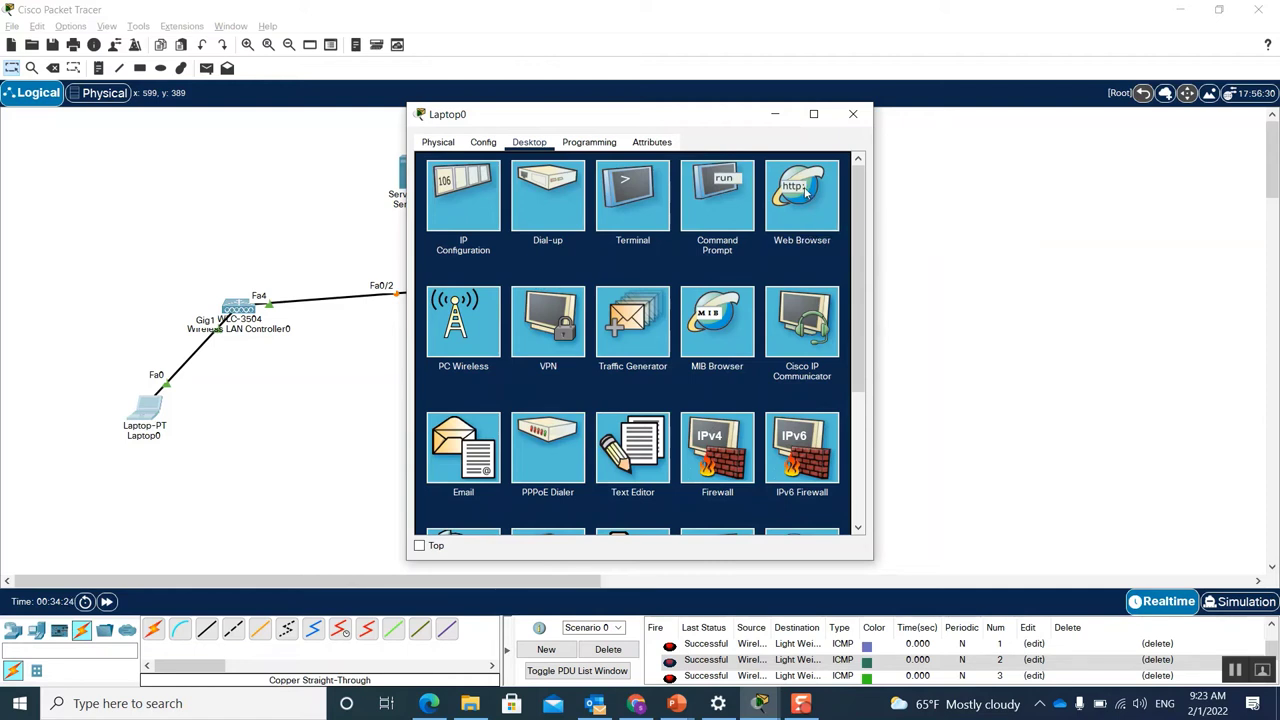
click(806, 193)
click(697, 185)
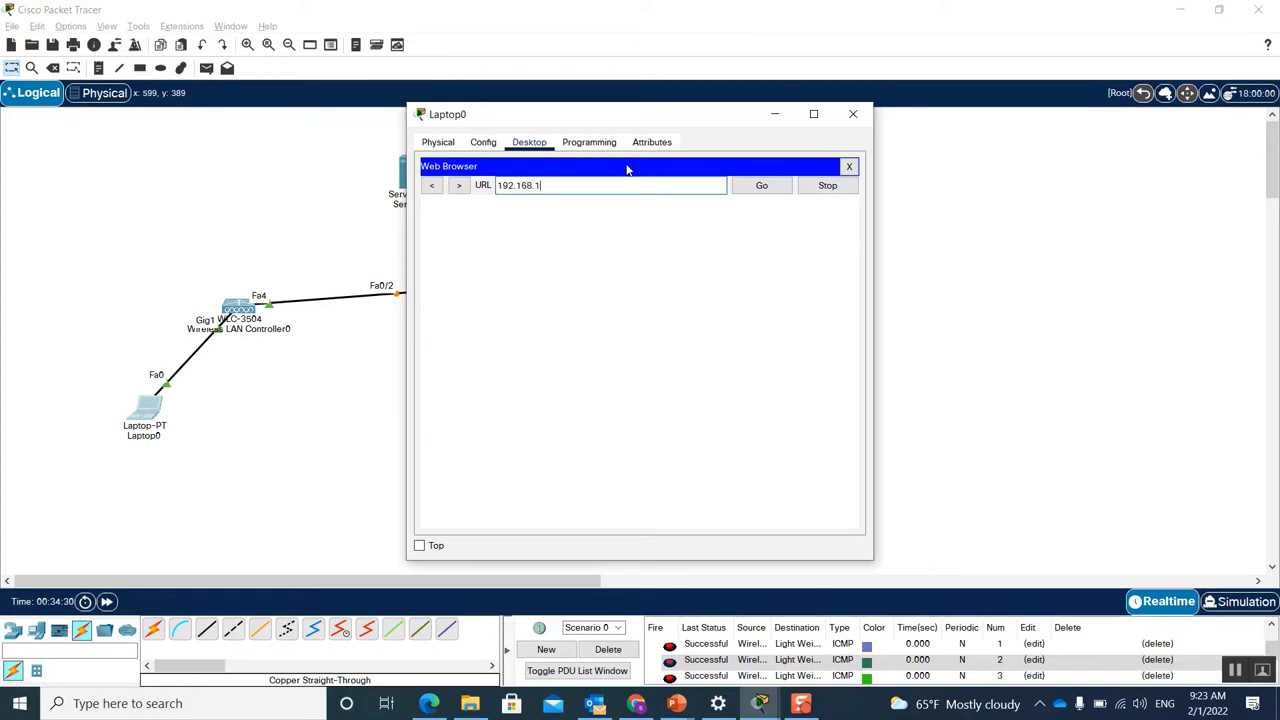
key(Return)
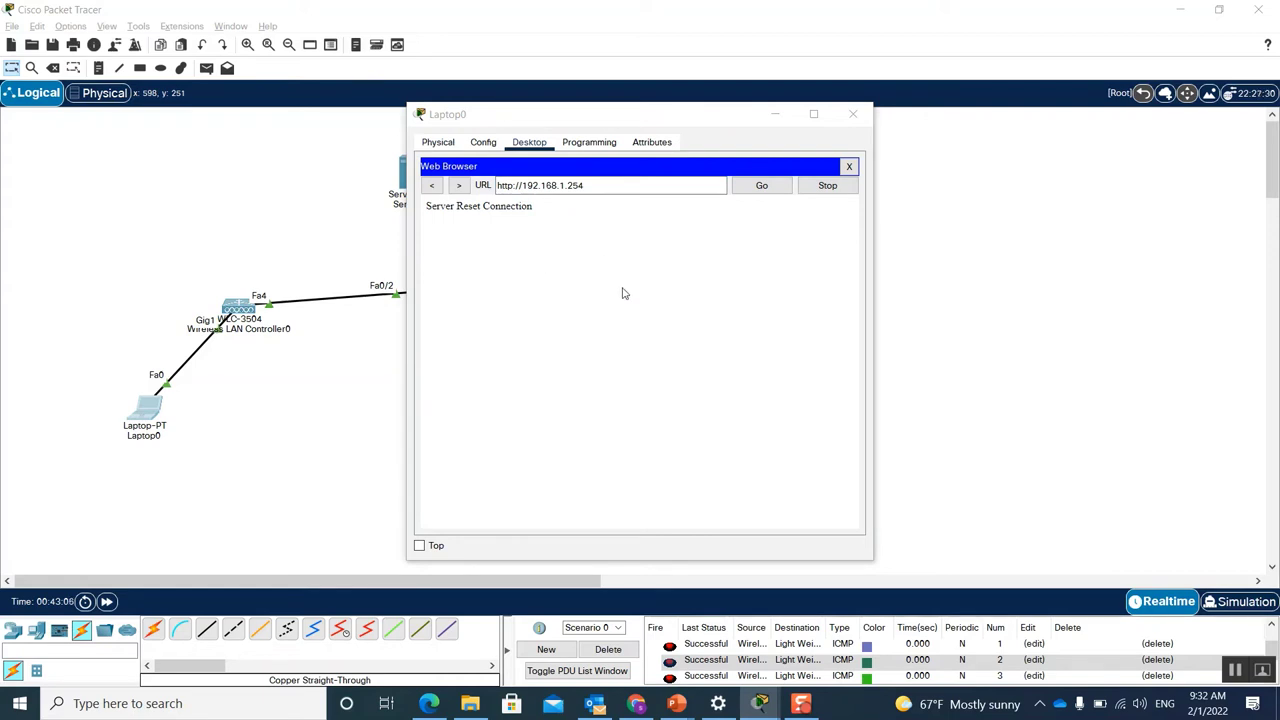
click(522, 187)
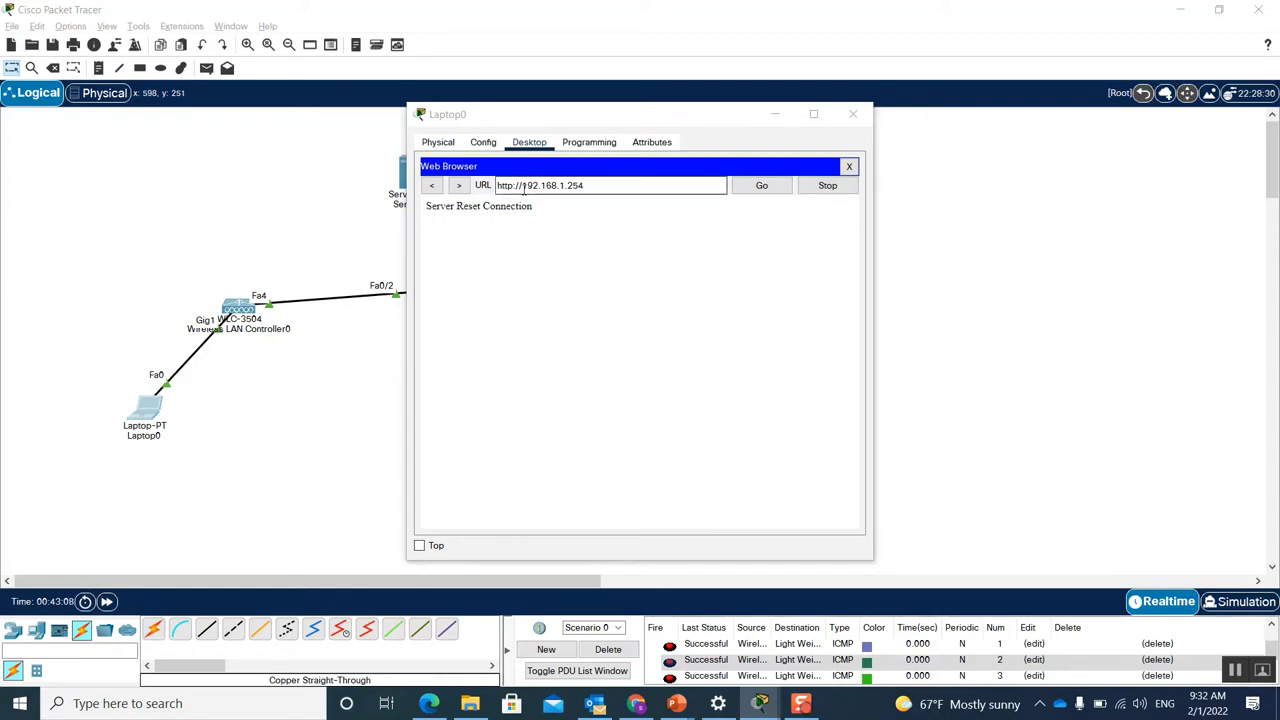
drag(600, 188, 497, 173)
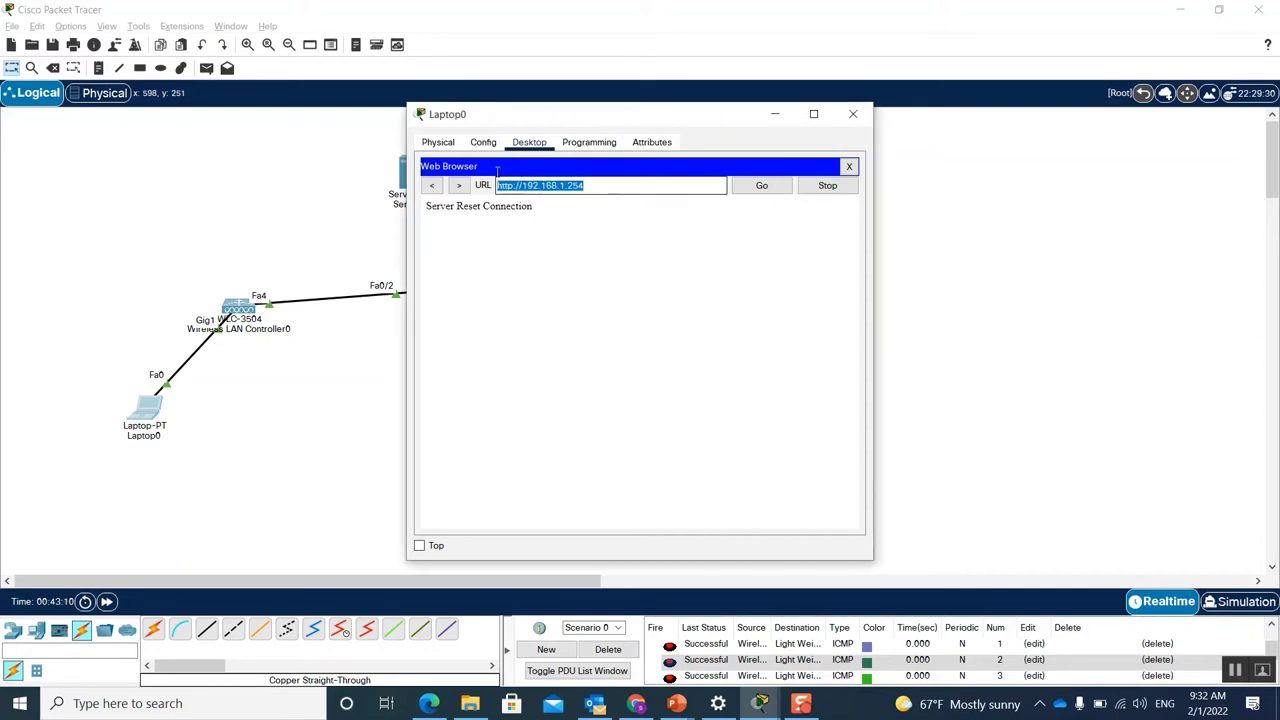
click(598, 185)
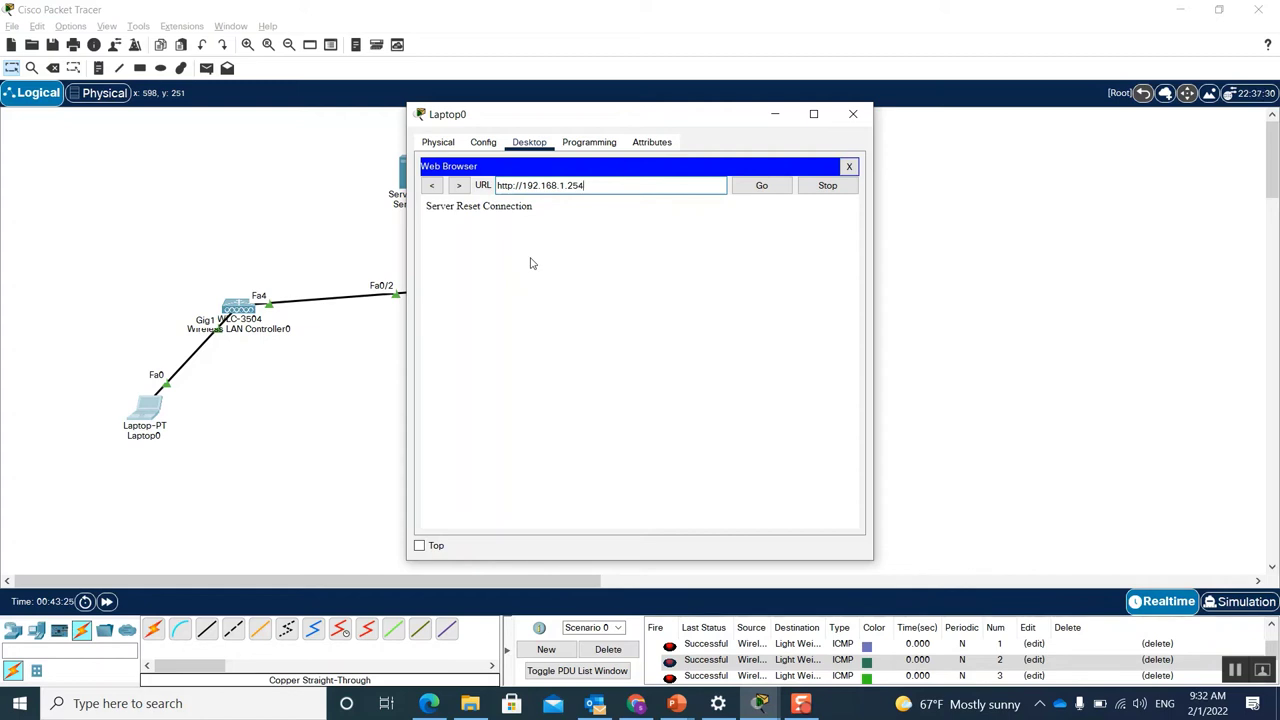
click(512, 185)
text(s)
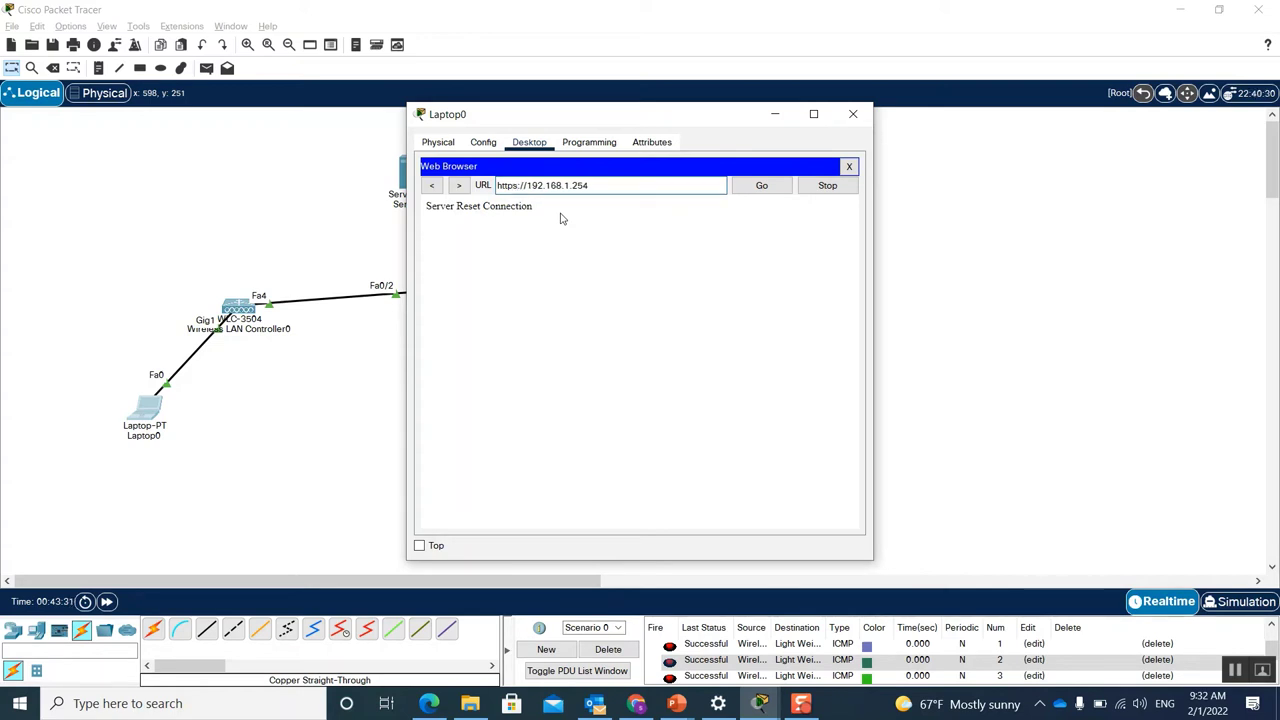
key(Return)
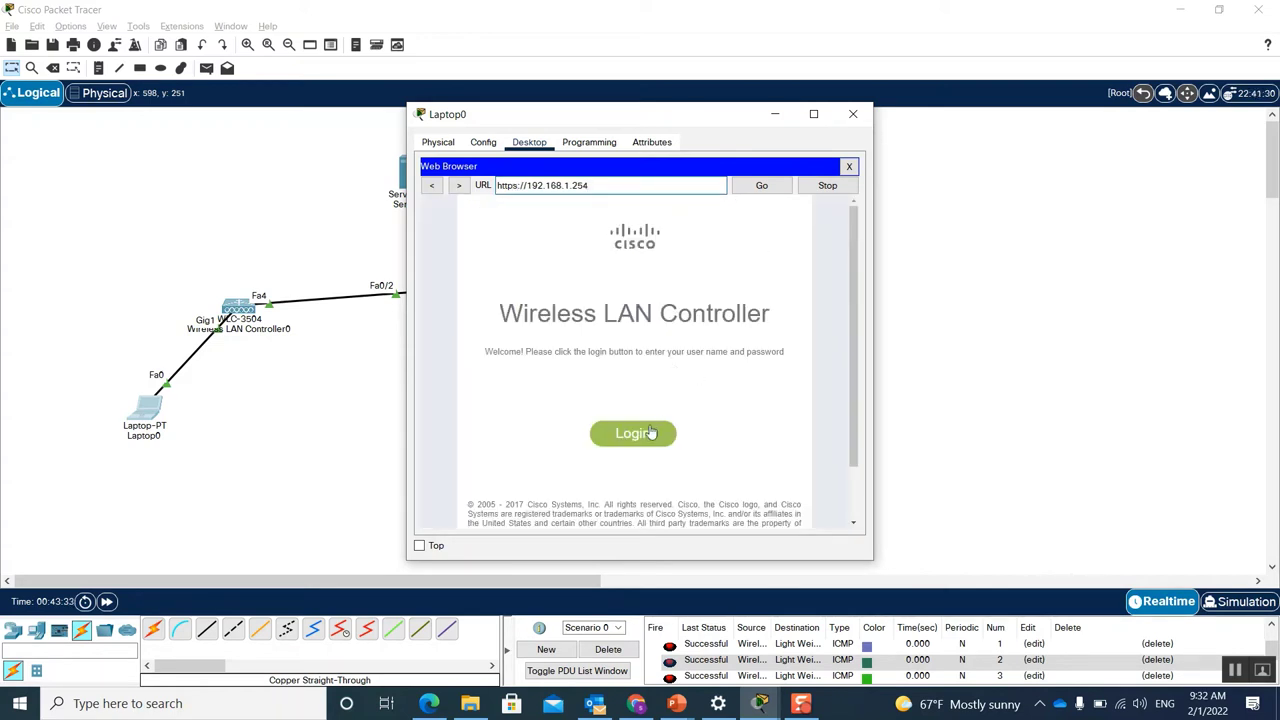
Step: Maximize Laptop0 and log into the controller with its user name and password
click(814, 116)
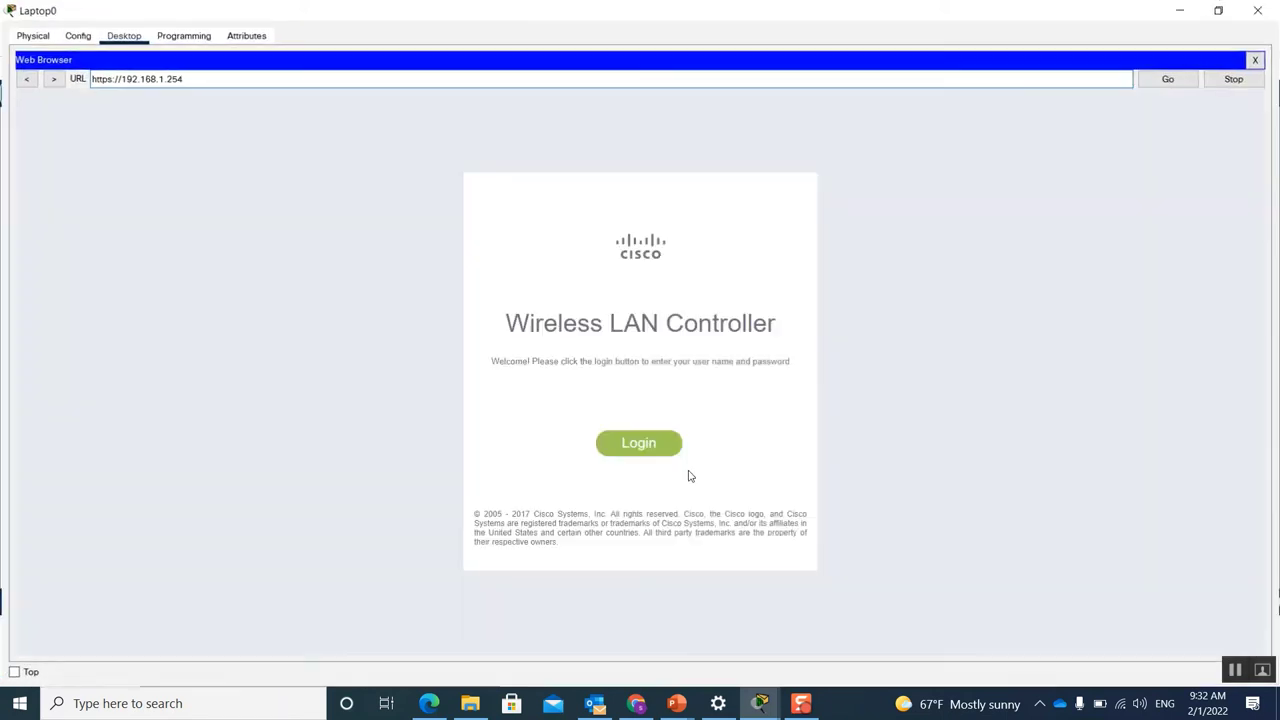
click(639, 445)
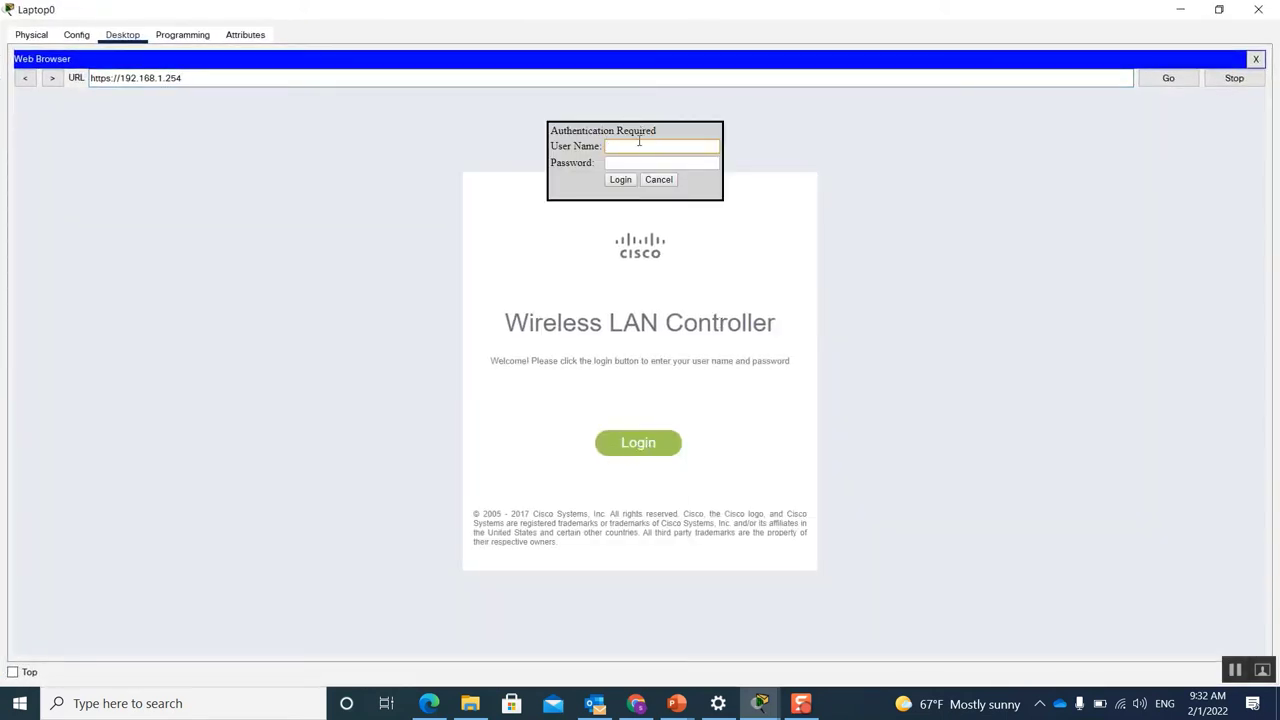
key(Tab)
click(620, 180)
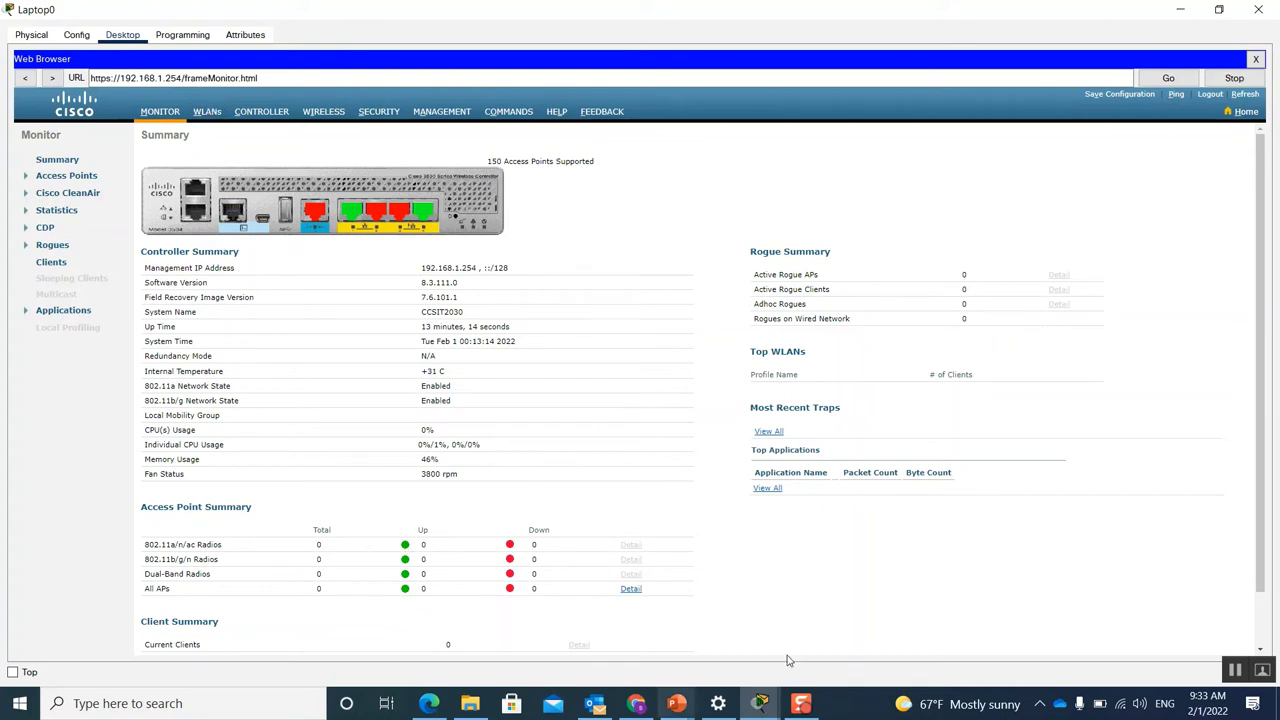
Step: Create WLAN profile IAU-EMP with SSID EMP from the WLANs page and apply it
click(207, 112)
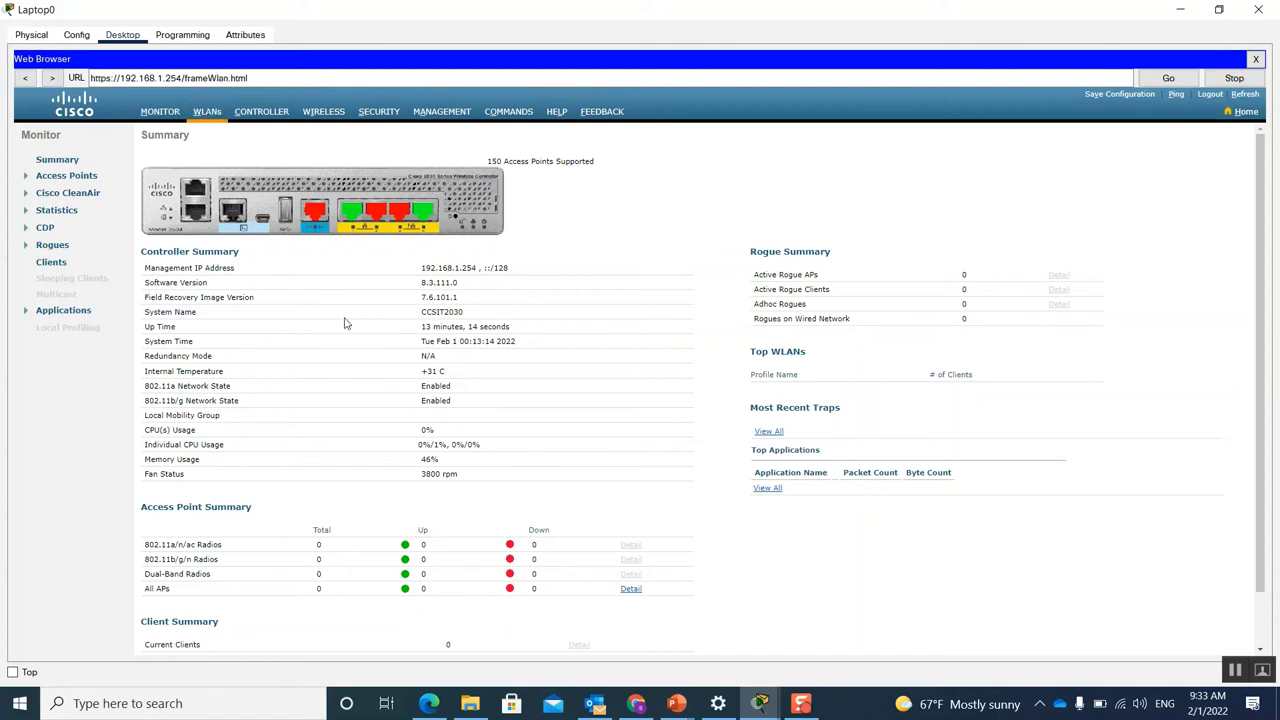
click(218, 112)
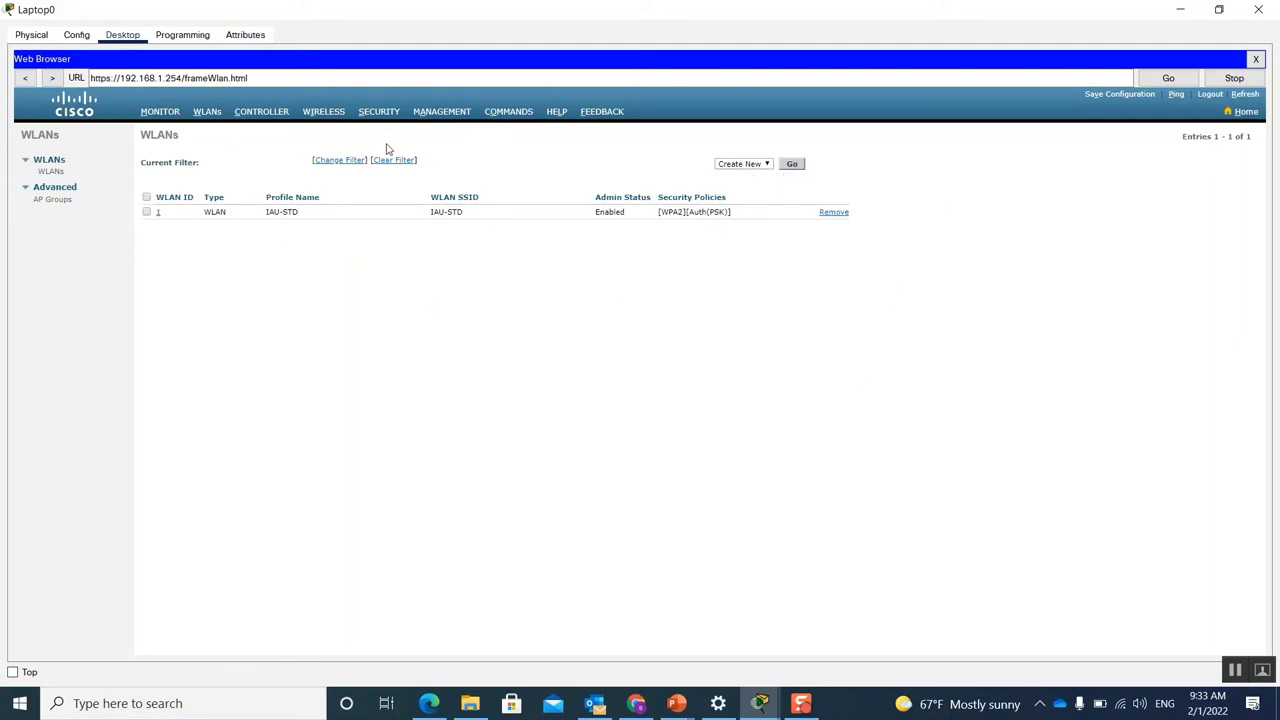
click(792, 165)
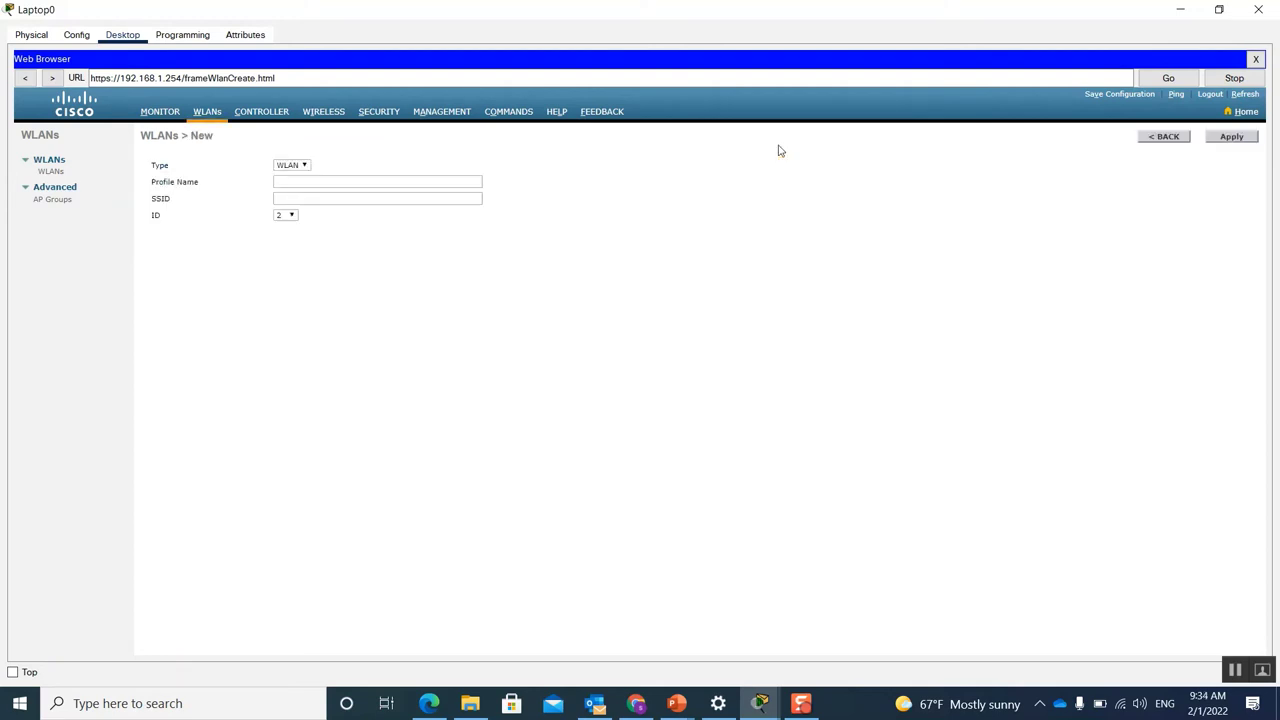
click(378, 177)
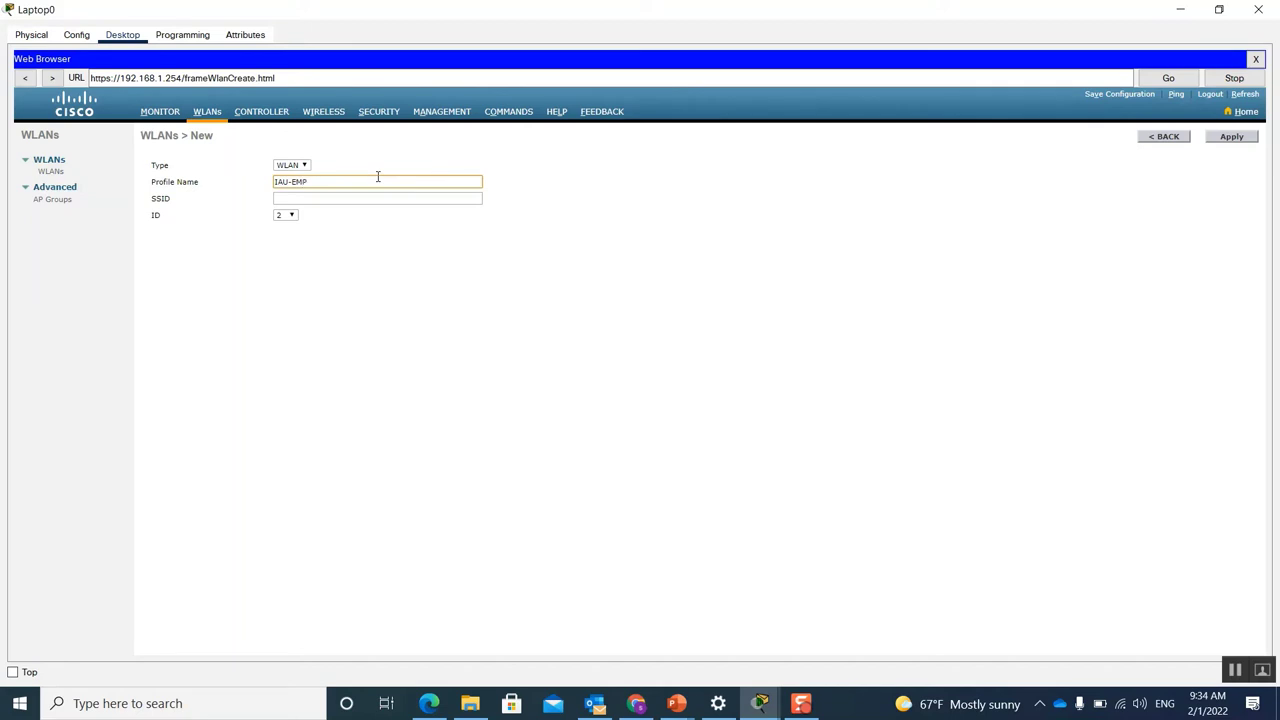
click(314, 195)
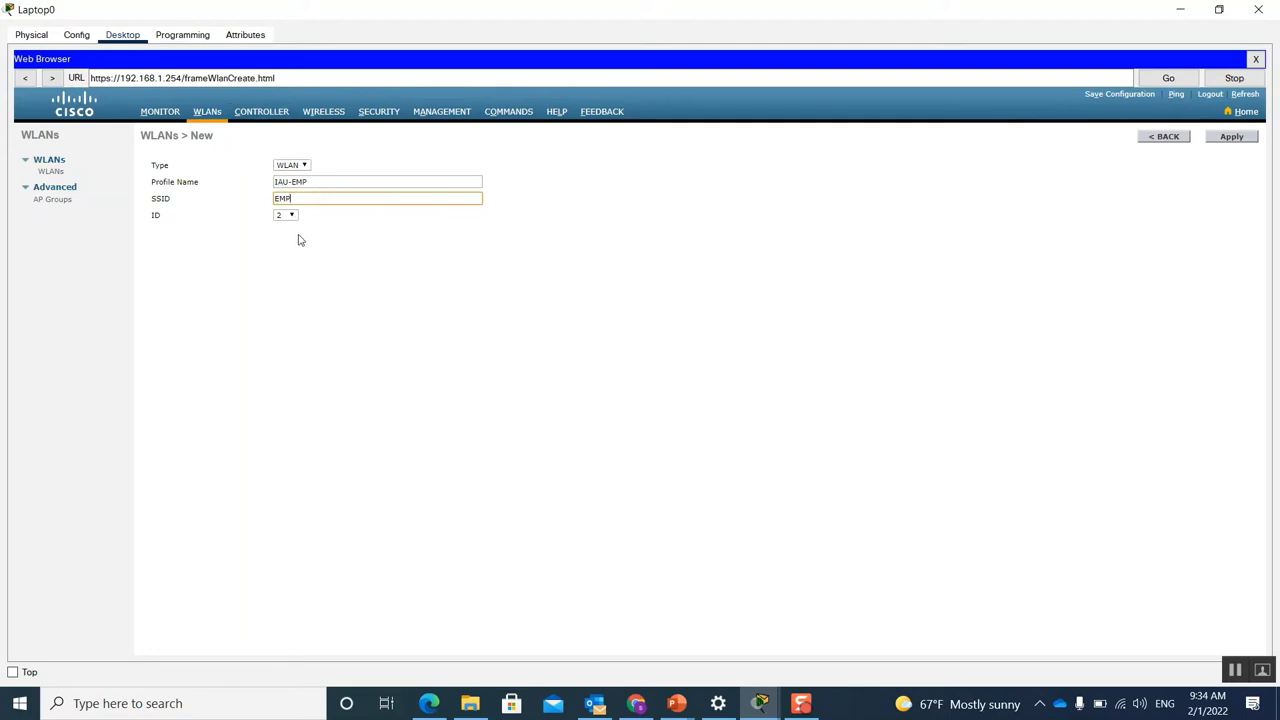
click(1236, 140)
click(1165, 137)
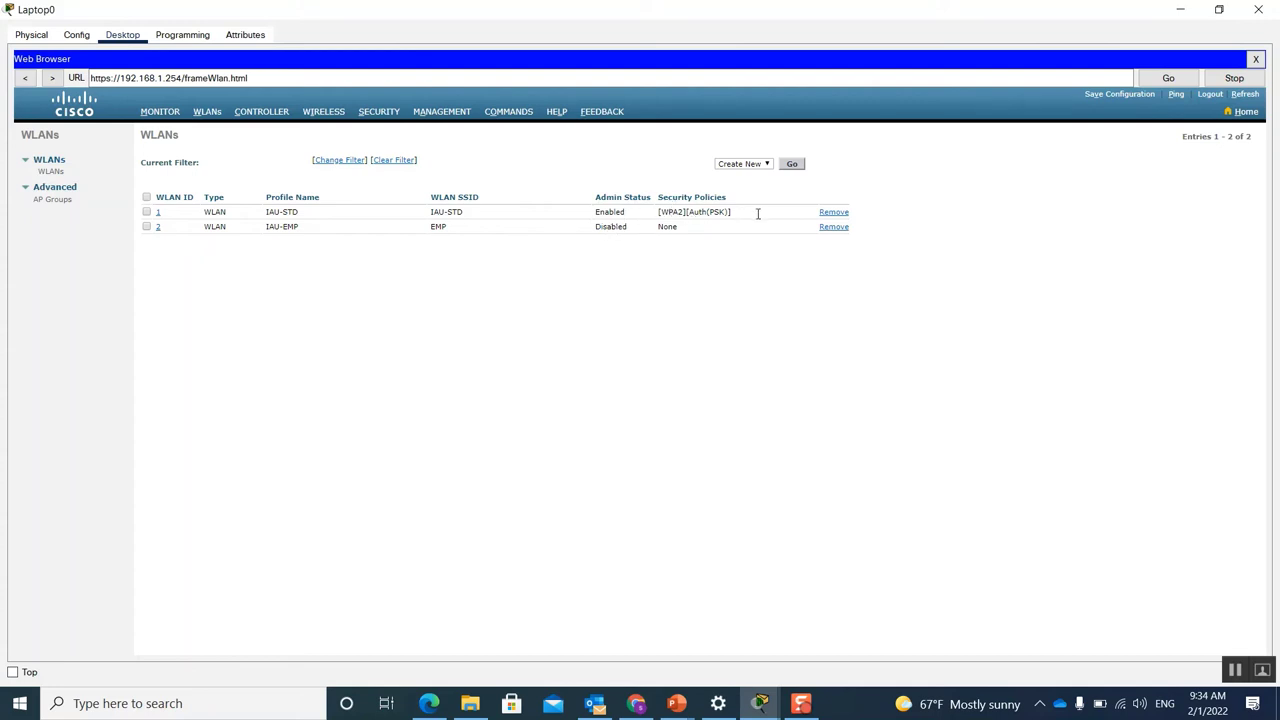
click(158, 228)
Step: Enable WLAN ID 2 (IAU-EMP) and open its Security > Layer 2 settings
click(158, 228)
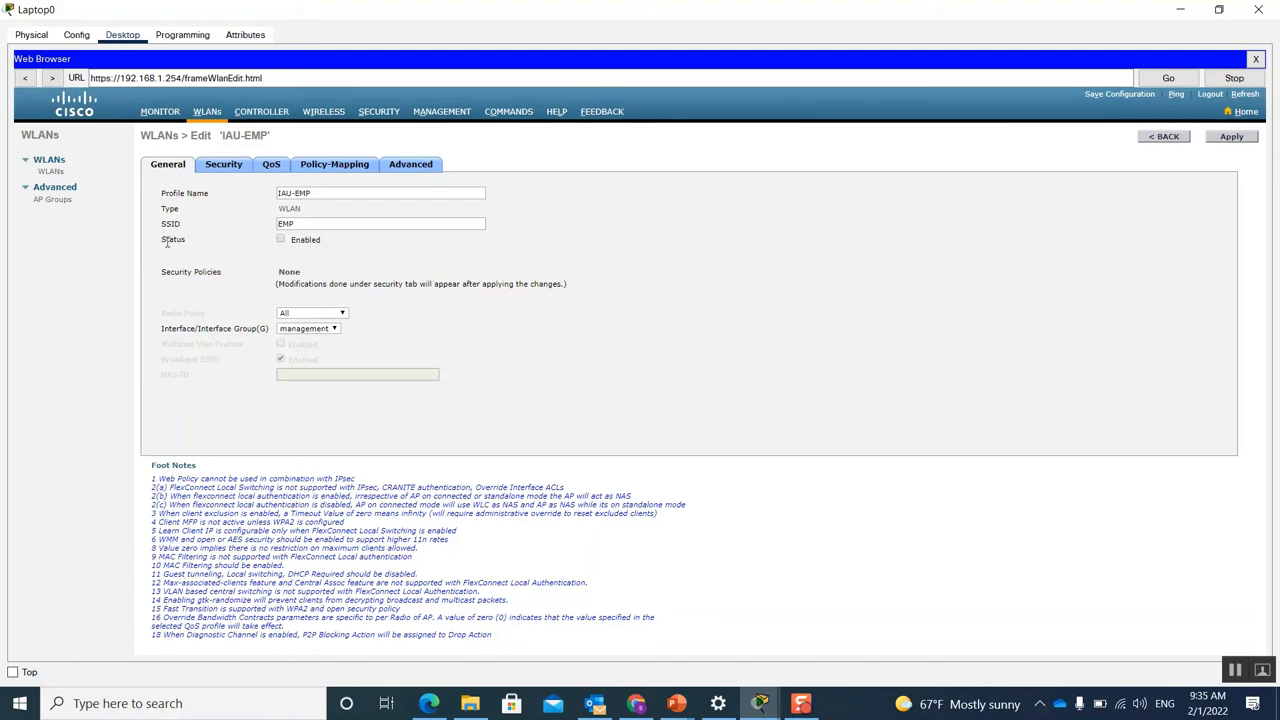
click(282, 241)
click(234, 167)
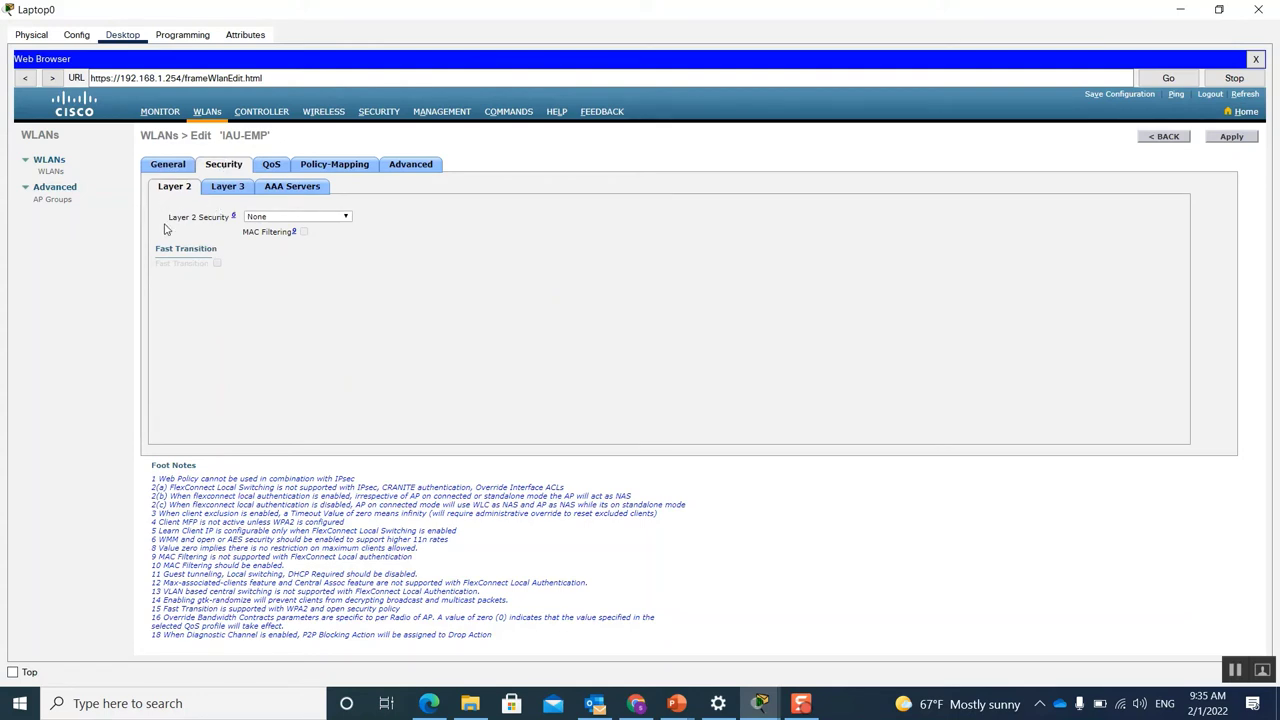
click(345, 218)
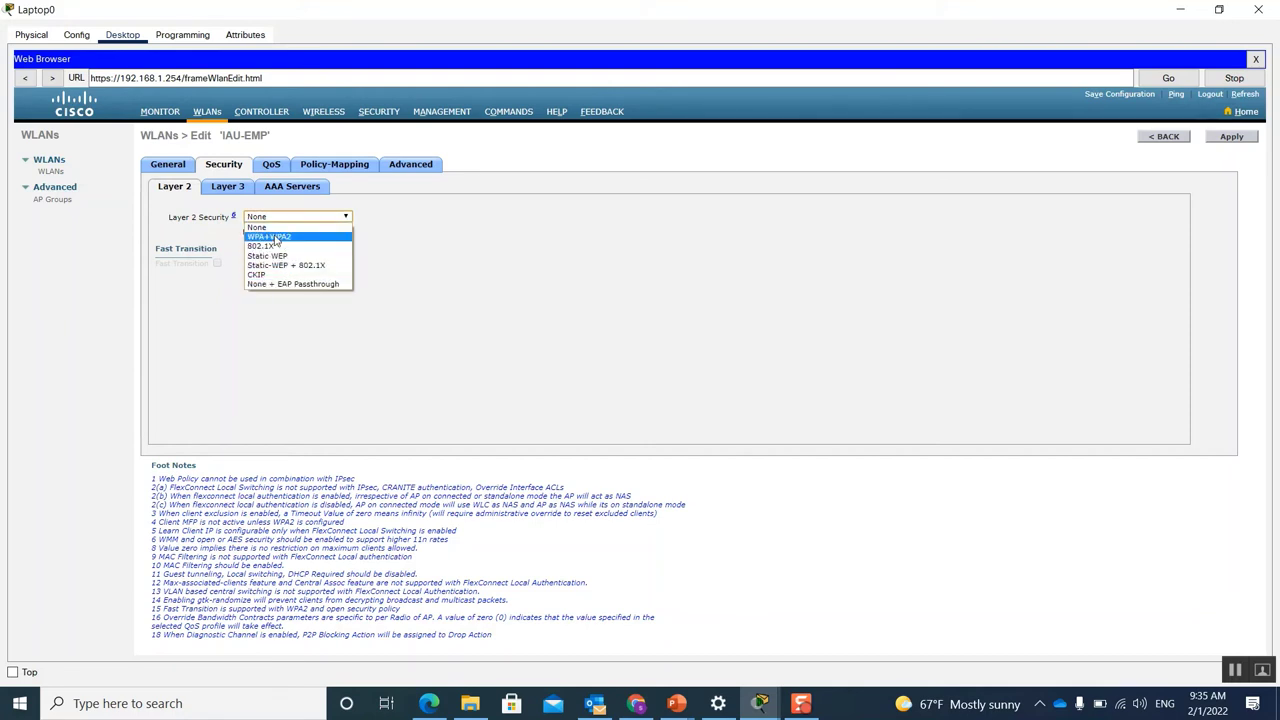
Step: Give IAU-EMP WPA+WPA2 security with WPA2 AES and an ASCII pre-shared key, and apply
click(280, 237)
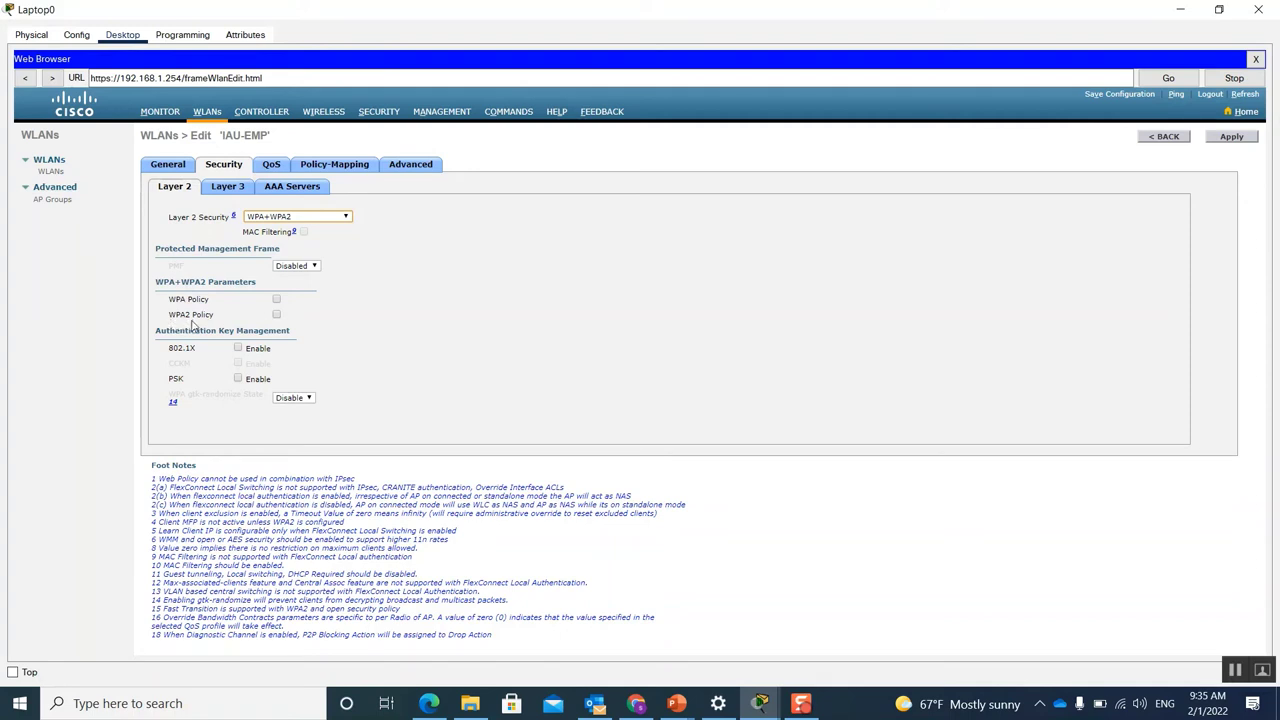
click(277, 315)
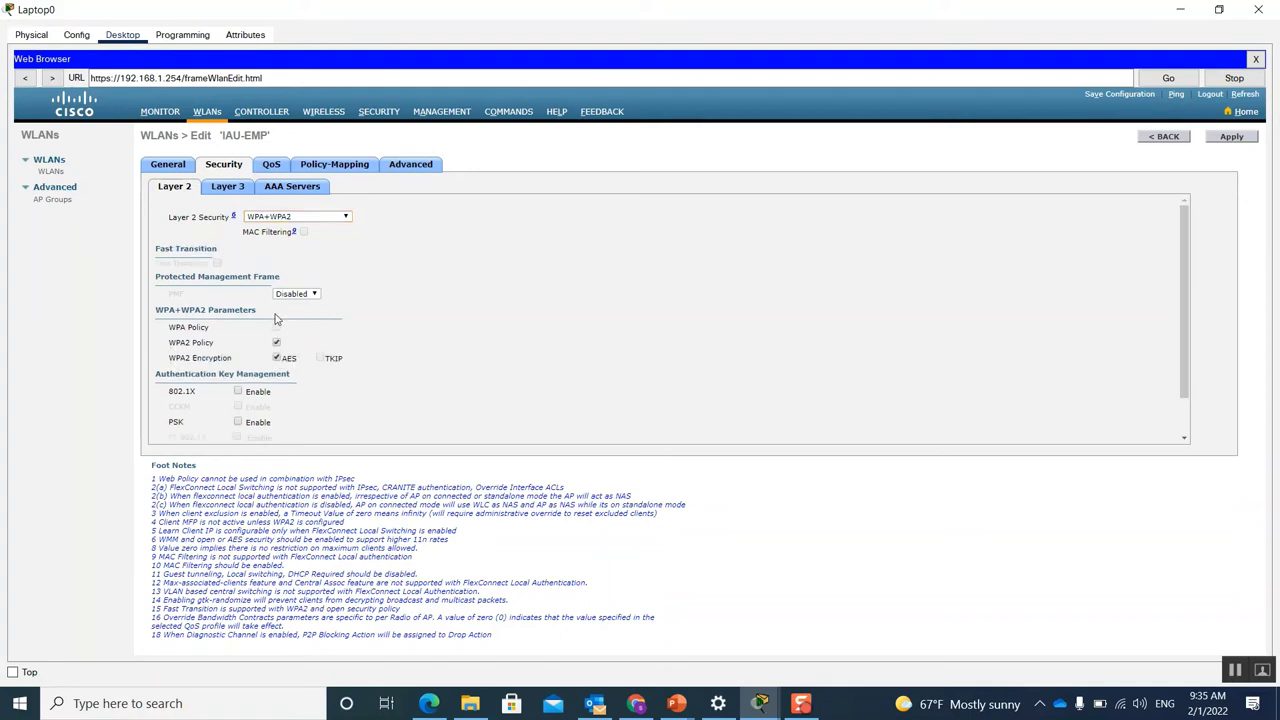
scroll(466, 335, down, 1)
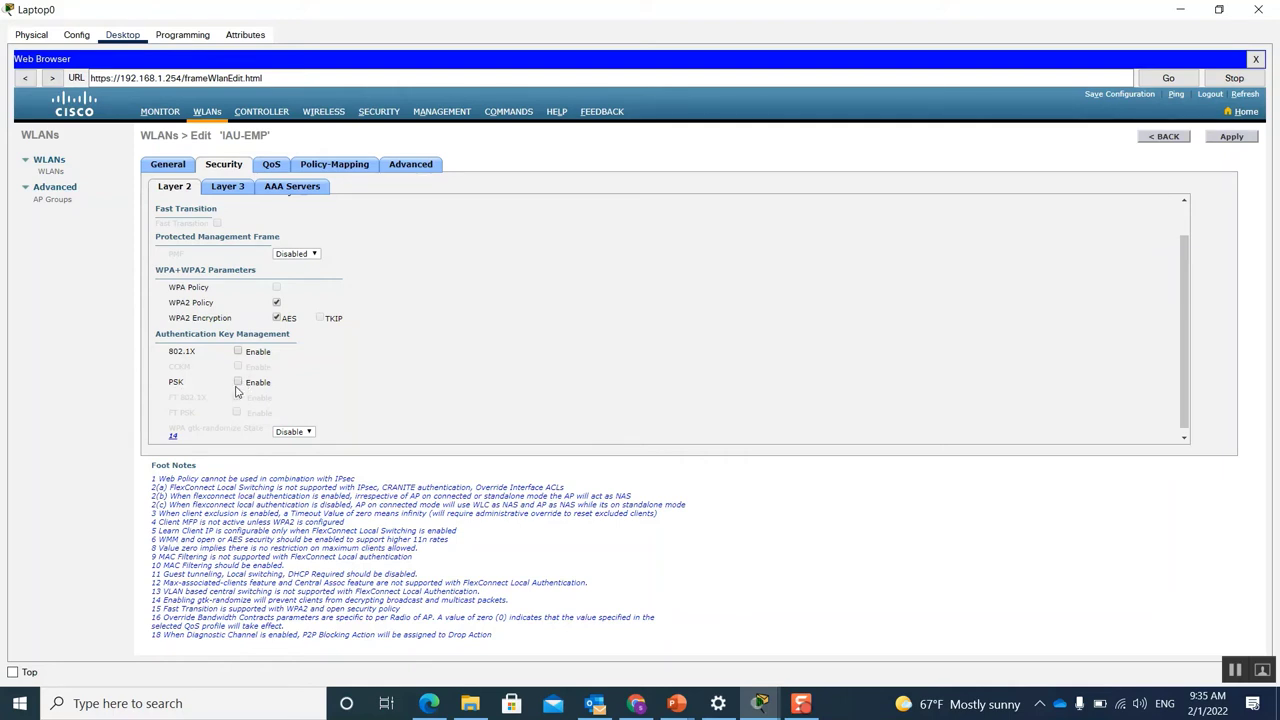
click(238, 383)
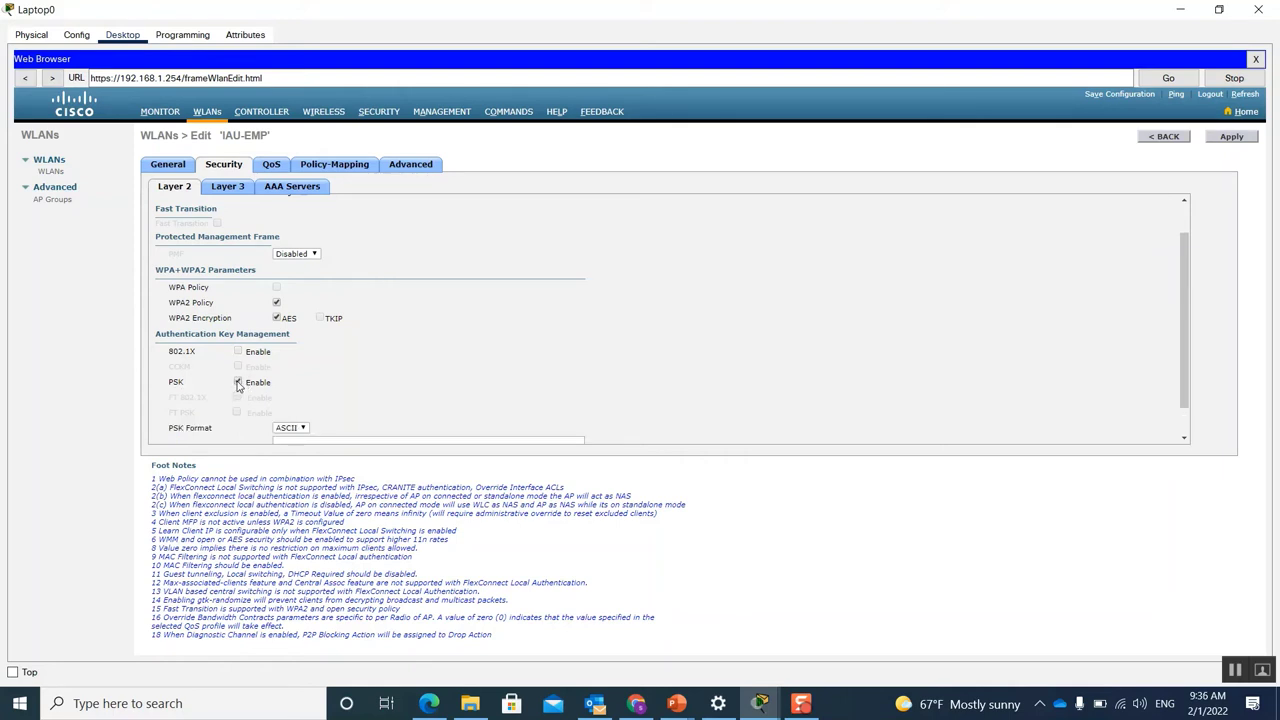
scroll(322, 397, down, 1)
click(281, 409)
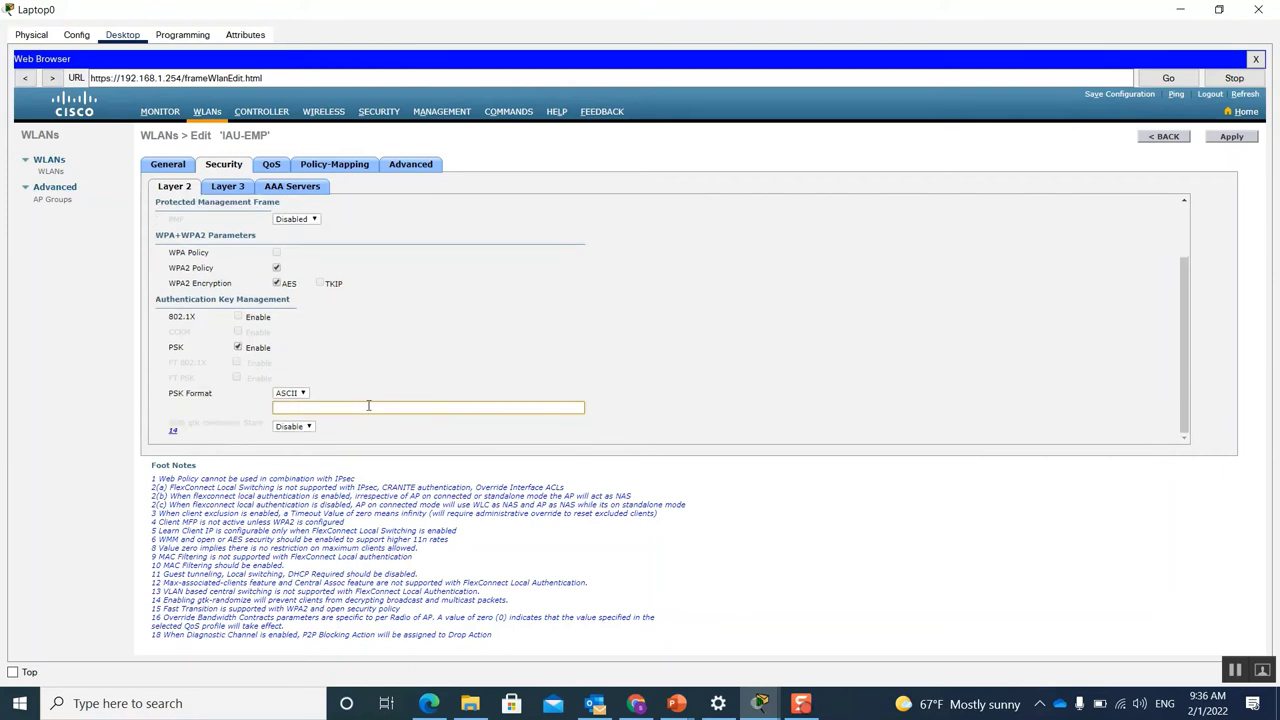
text(cisc)
click(1235, 138)
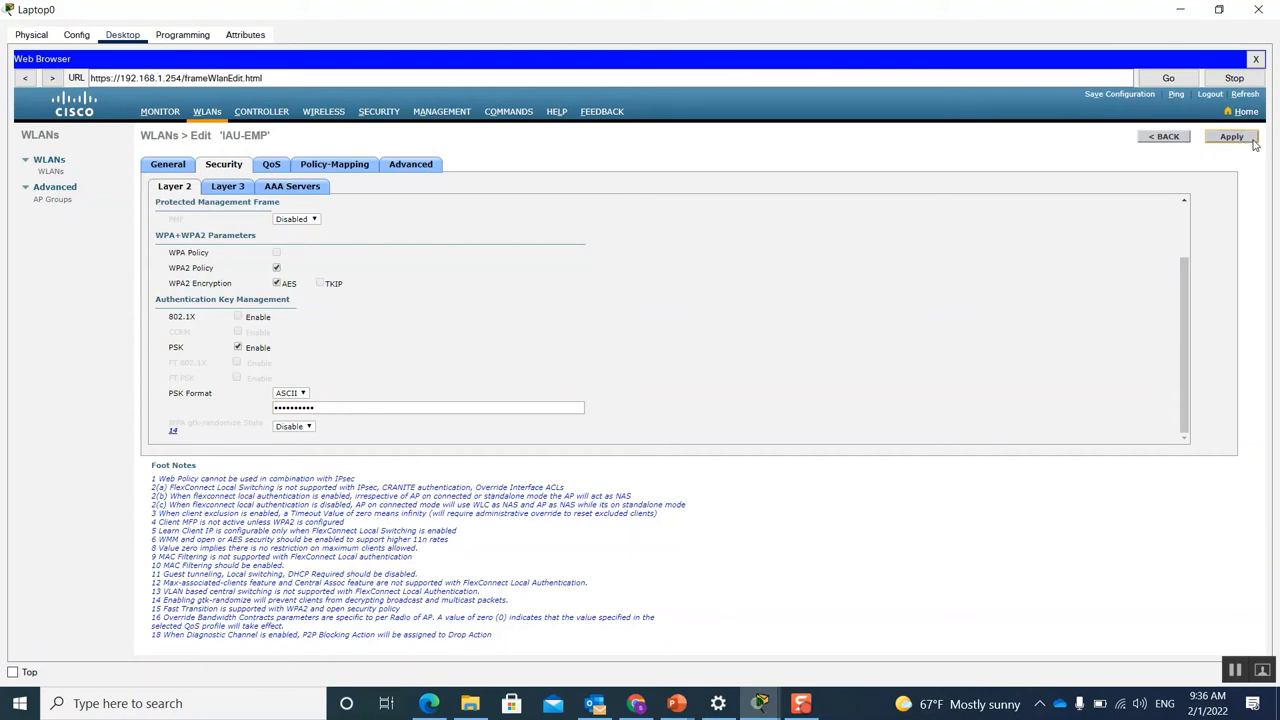
click(1168, 138)
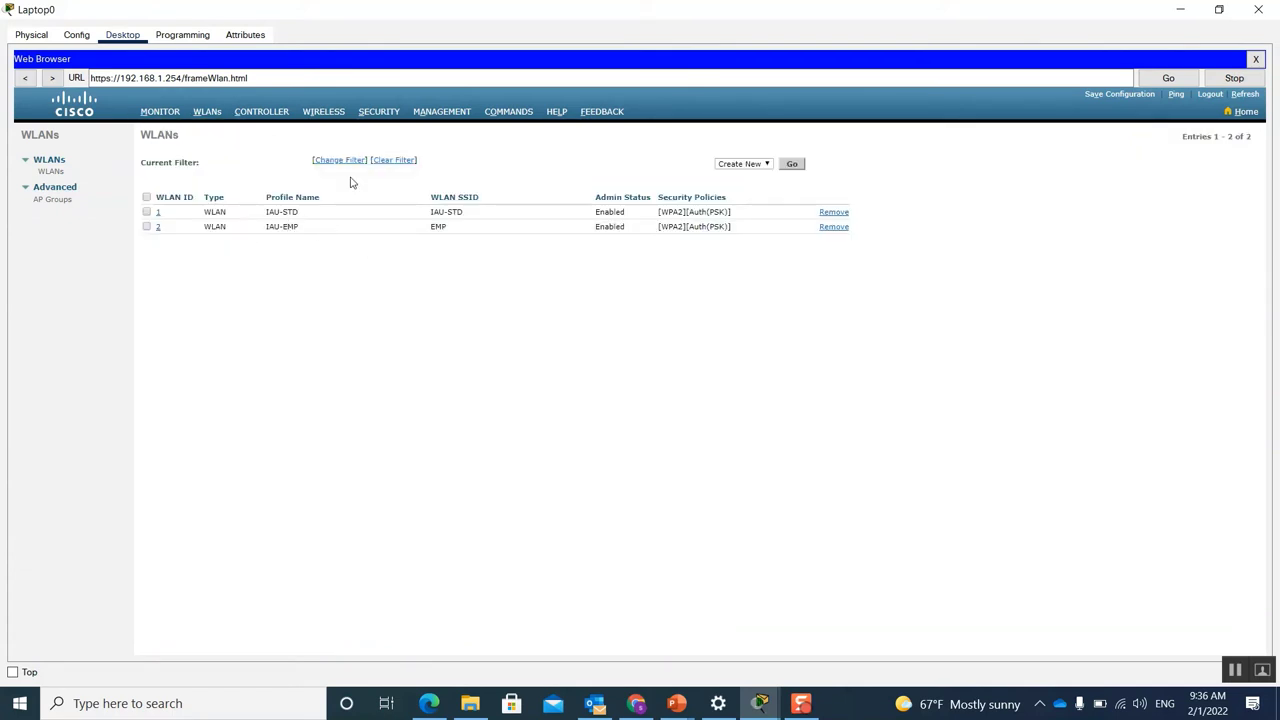
Step: Create and apply a new WLAN named IAU-Guest with SSID GUEST, then return to the list
click(792, 164)
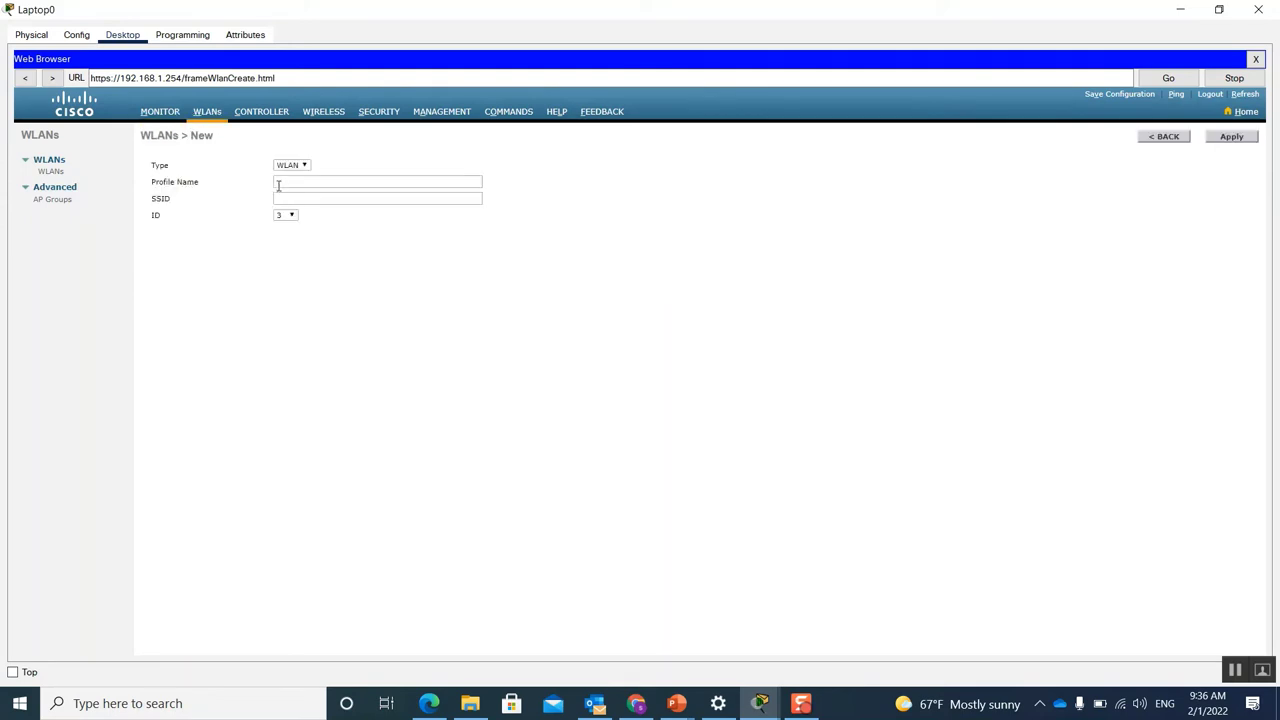
click(293, 183)
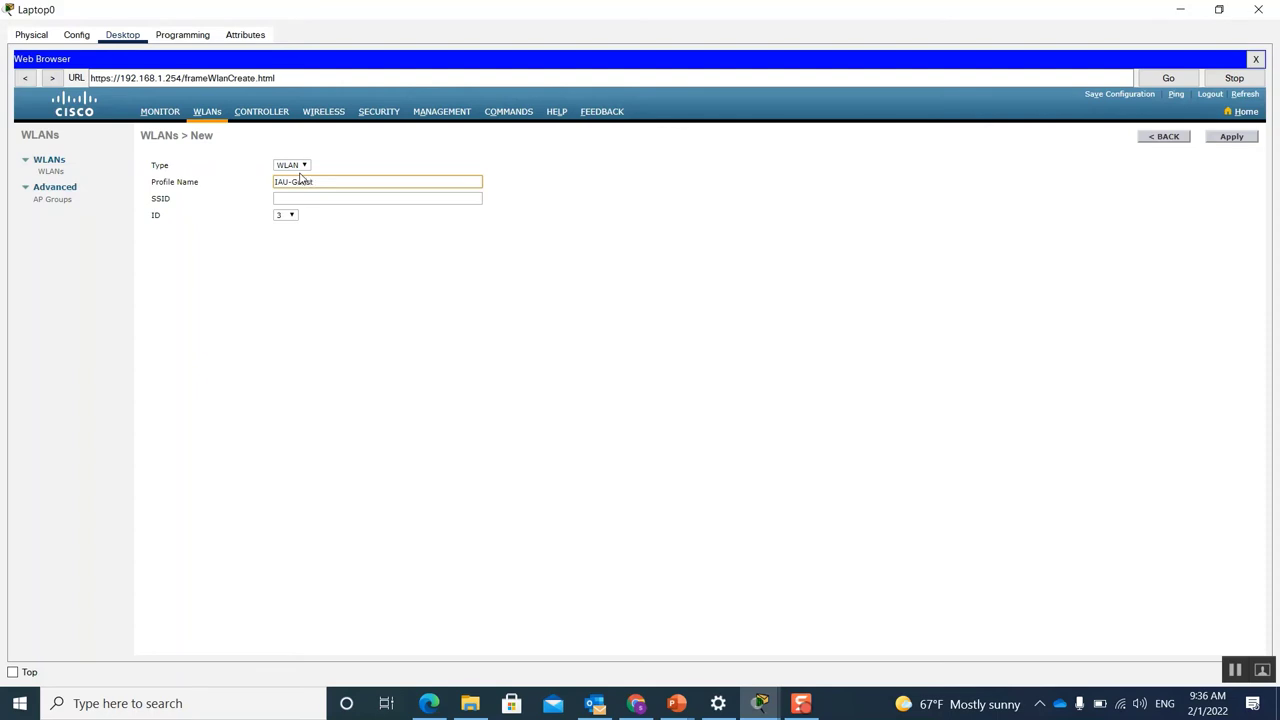
click(295, 197)
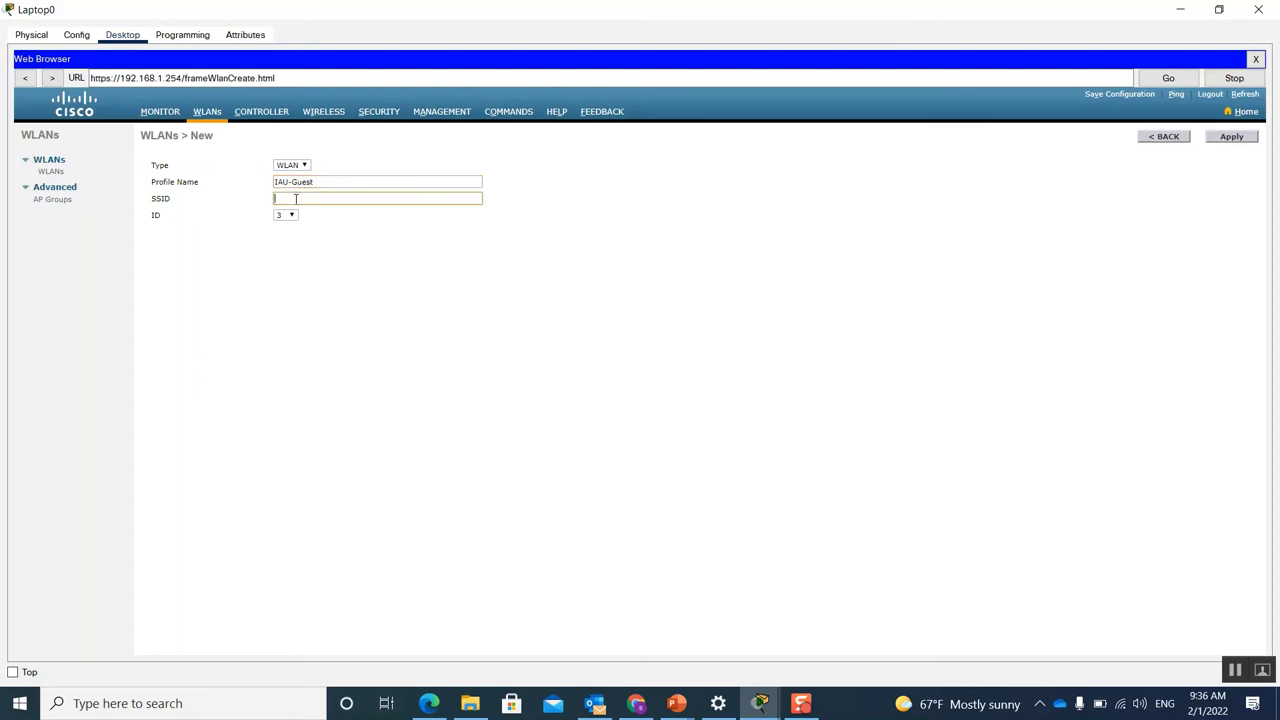
text(GUEST)
click(1230, 138)
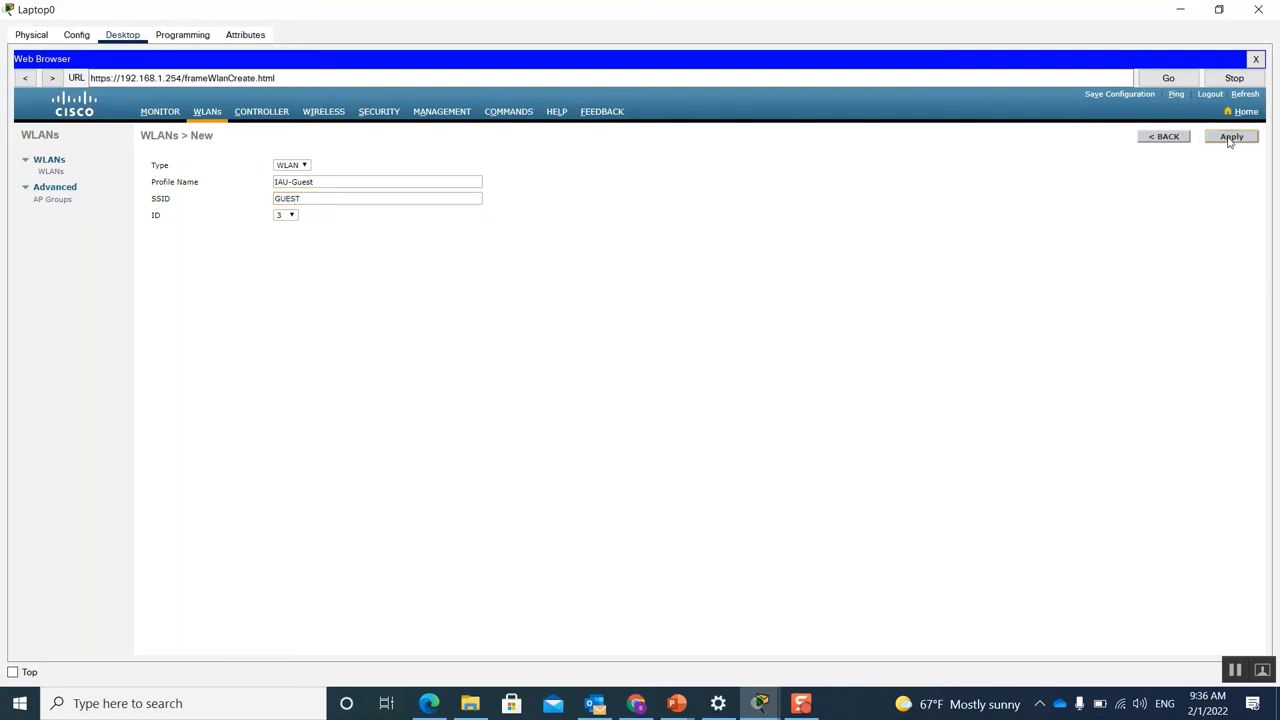
click(1165, 138)
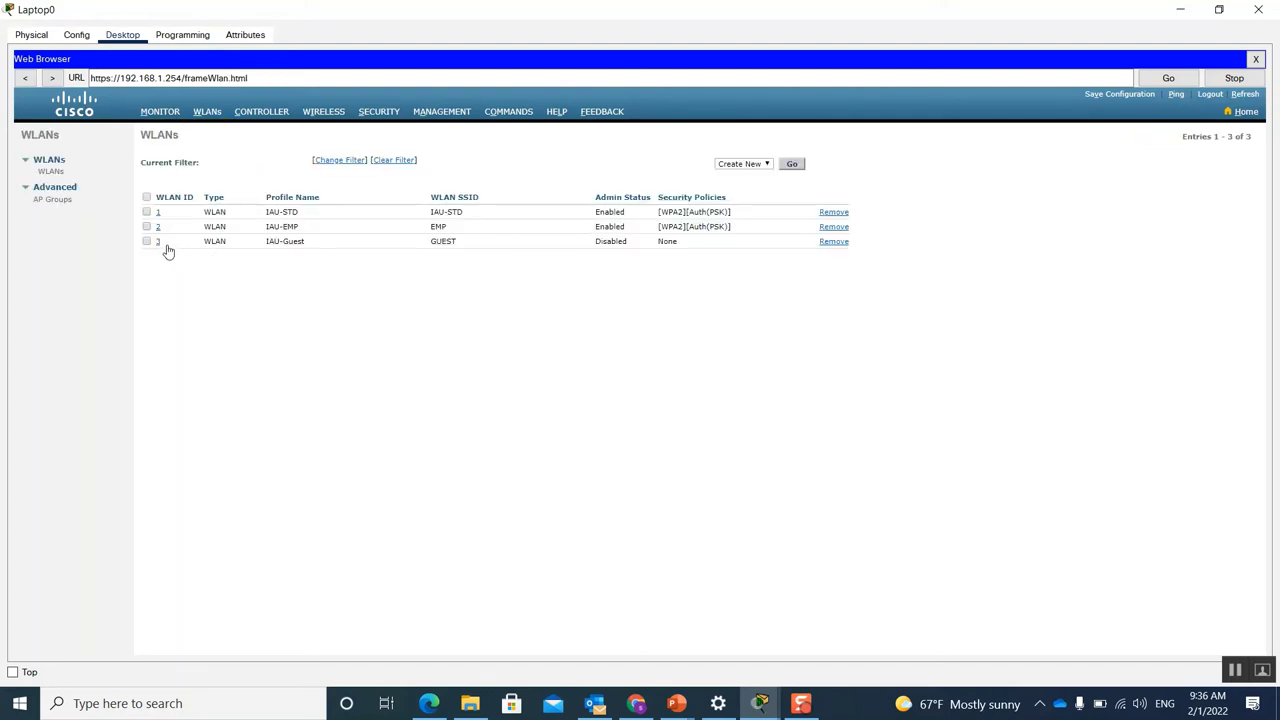
Step: Enable IAU-Guest with WPA+WPA2 security, WPA policy, AES encryption, and PSK instead of 802.1X
click(157, 243)
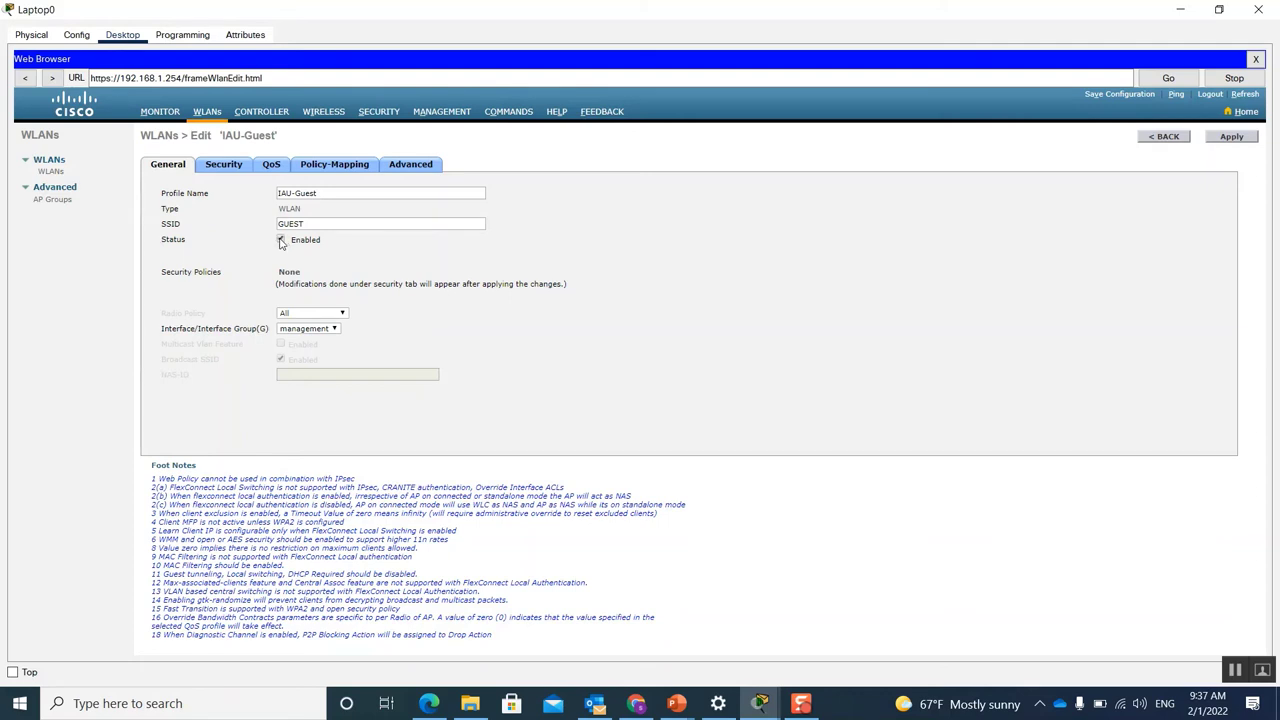
click(281, 241)
click(224, 166)
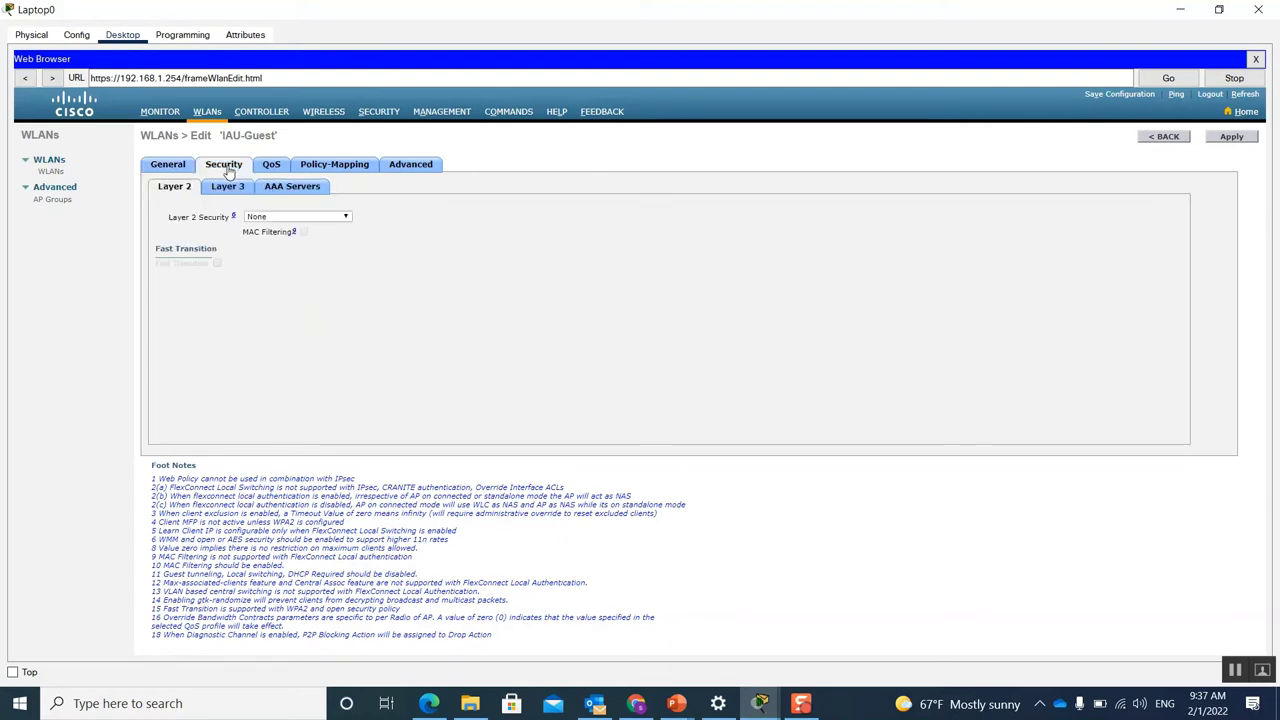
click(349, 222)
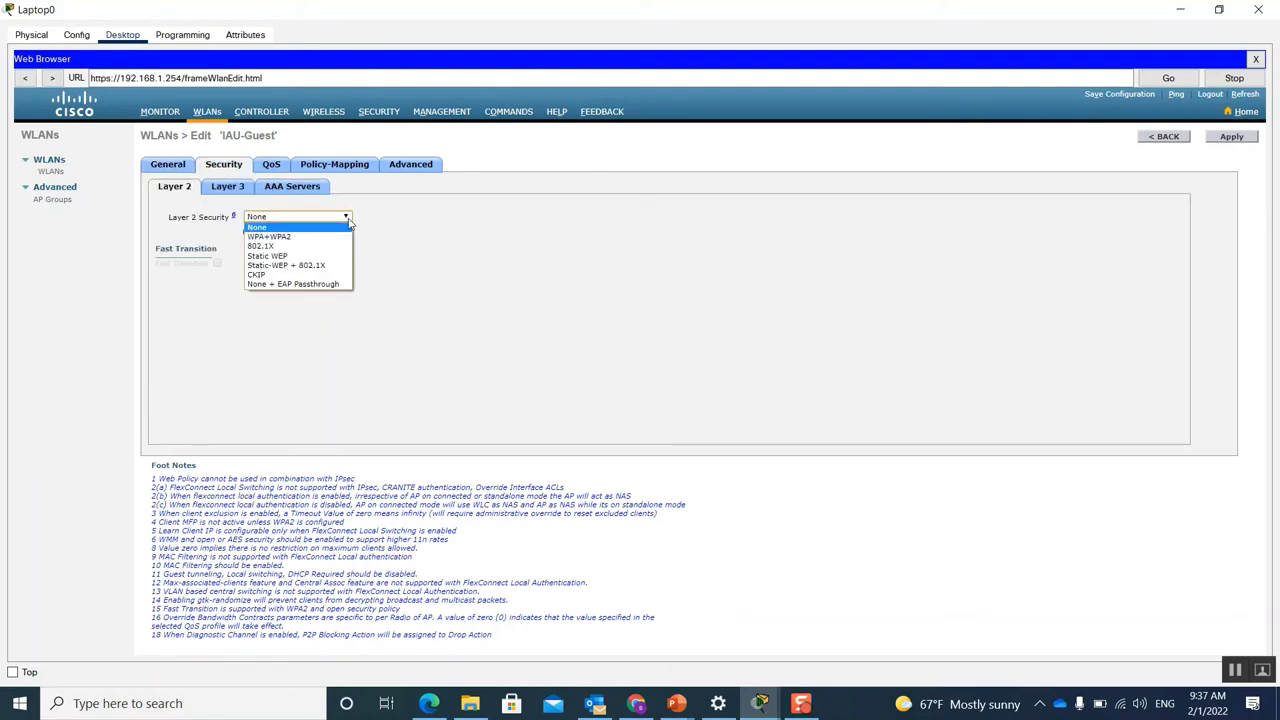
click(298, 237)
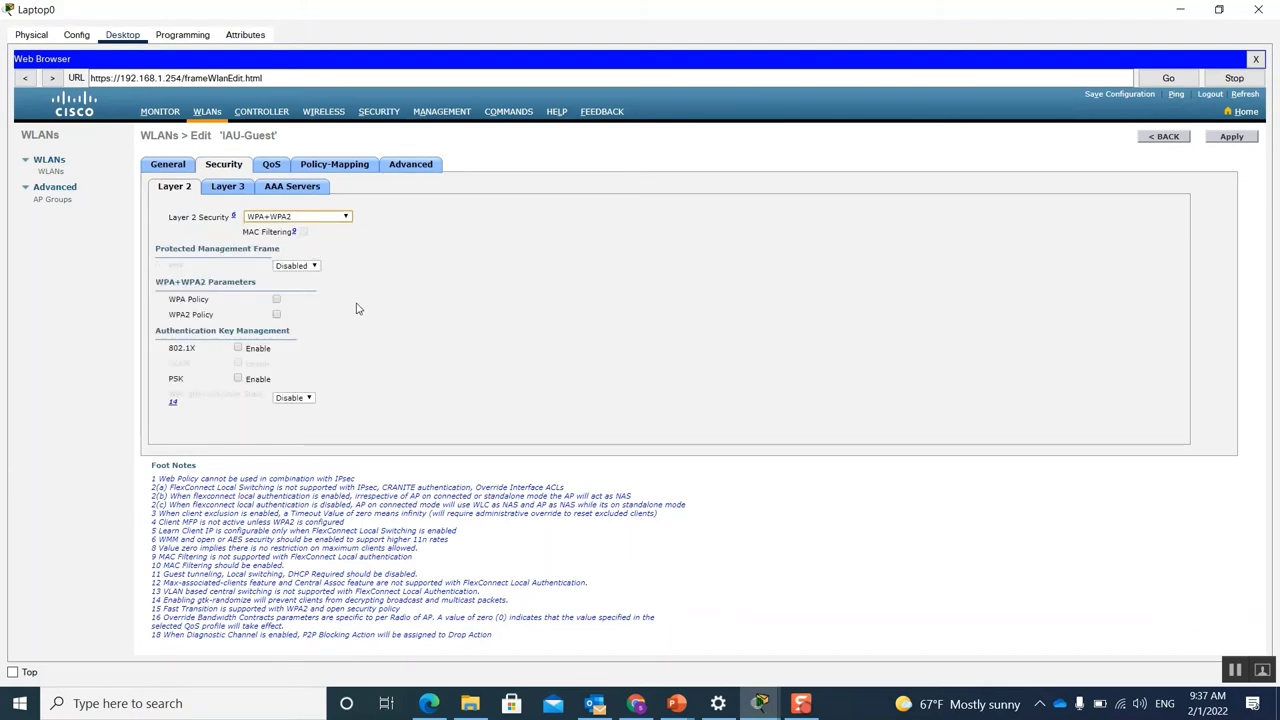
click(276, 299)
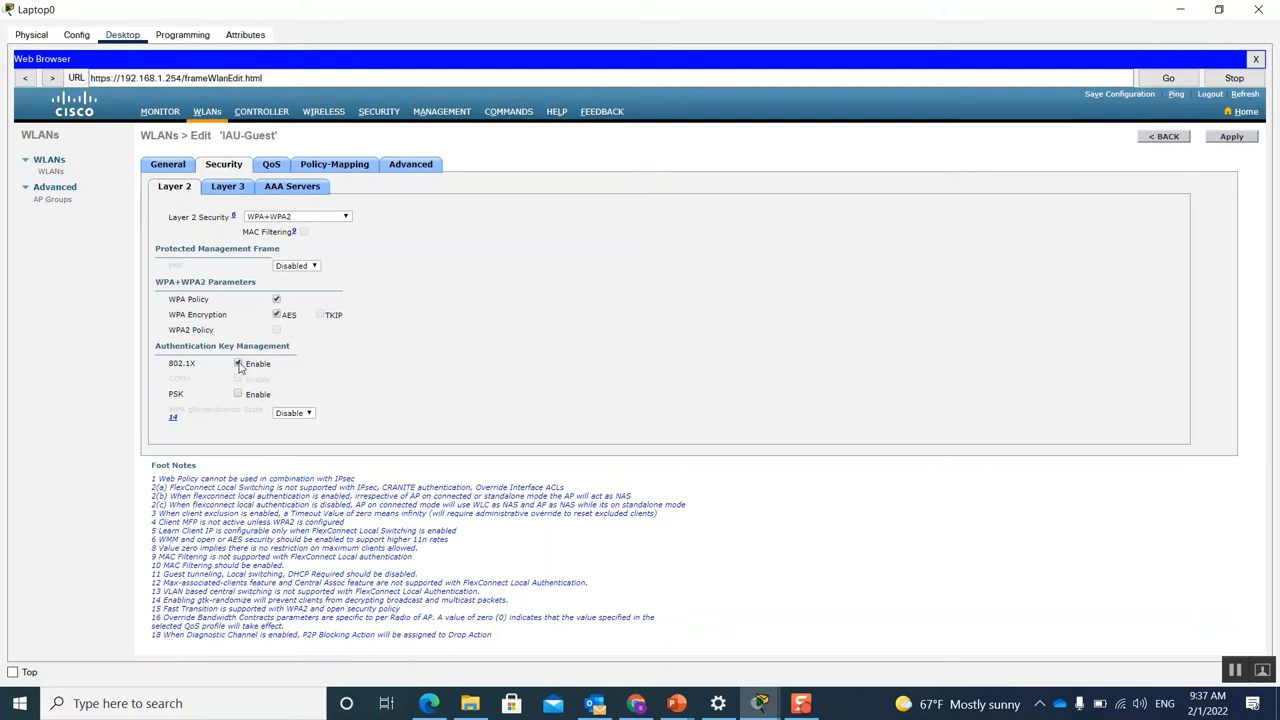
click(238, 365)
click(238, 395)
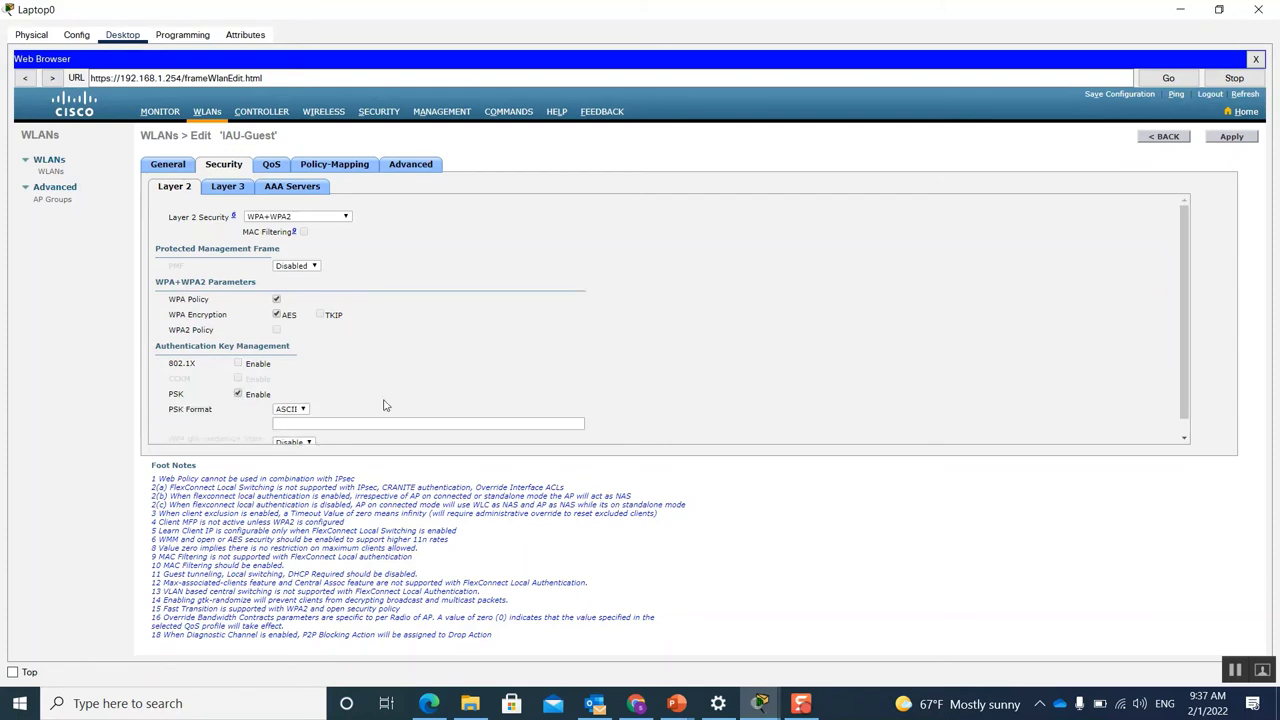
scroll(383, 403, down, 1)
click(338, 405)
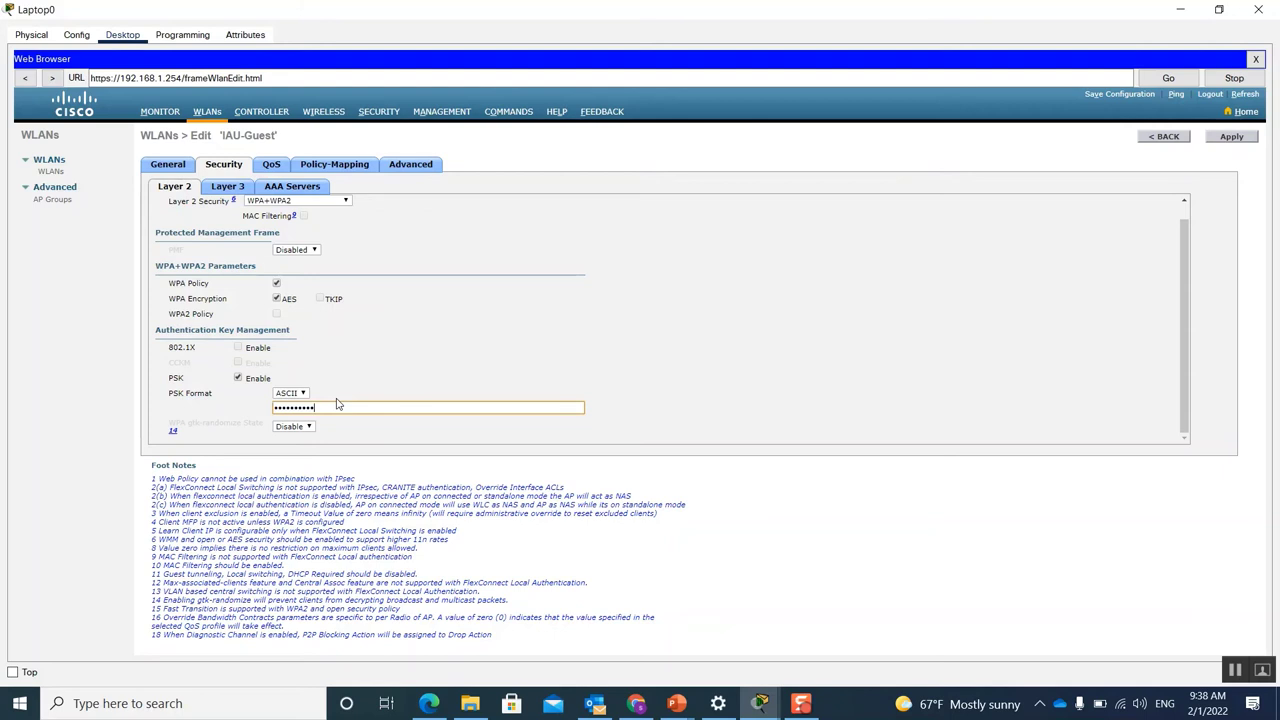
click(1233, 137)
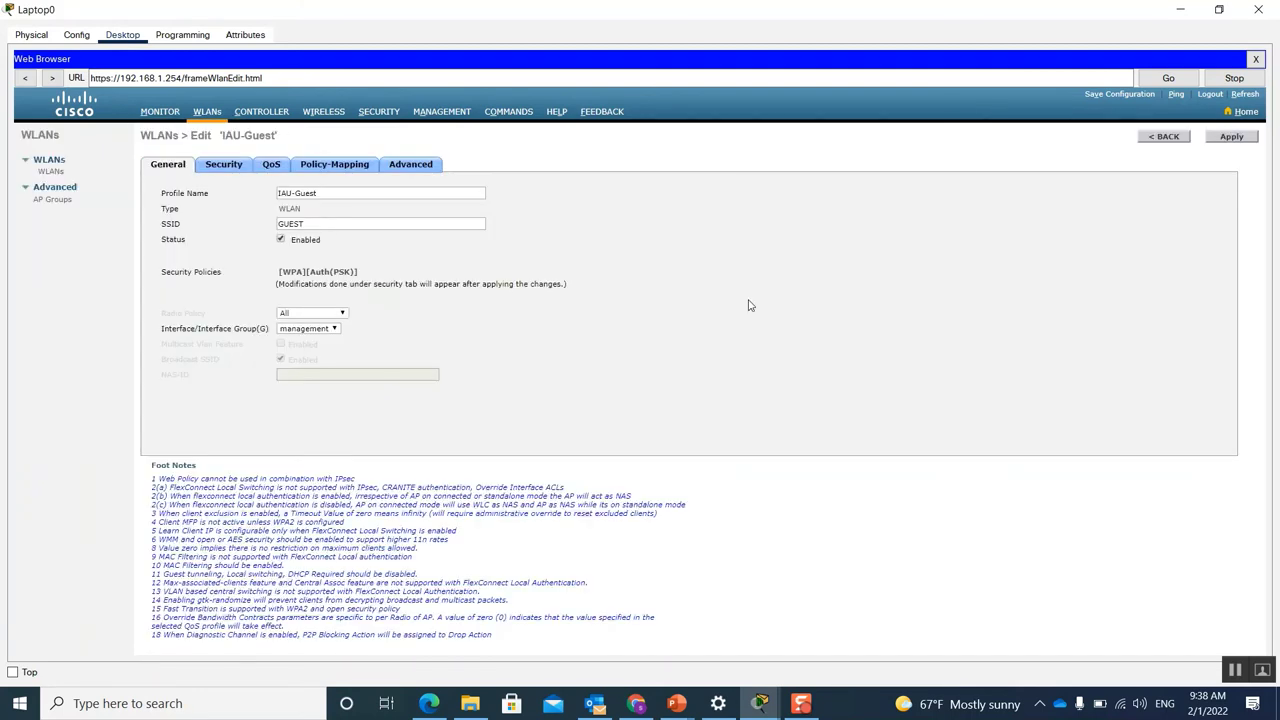
Step: Save the controller configuration with its three WLANs to flash, then go to the WIRELESS page
click(1166, 137)
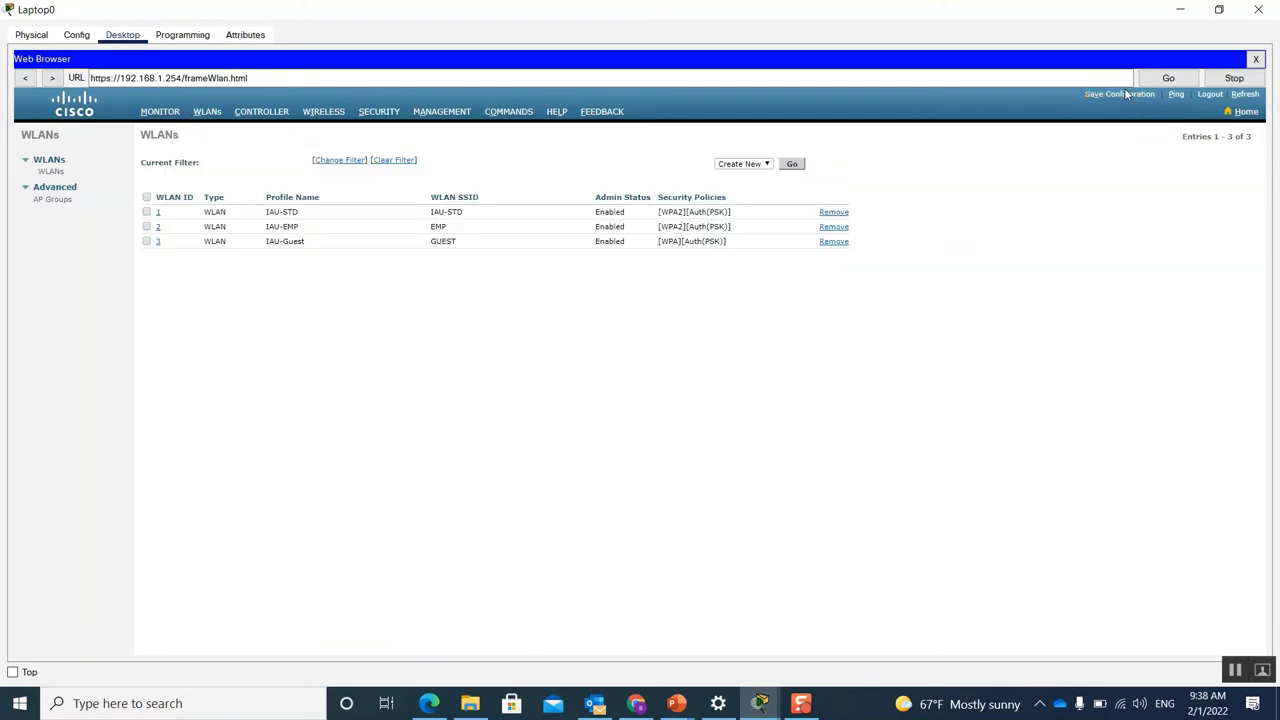
click(1126, 94)
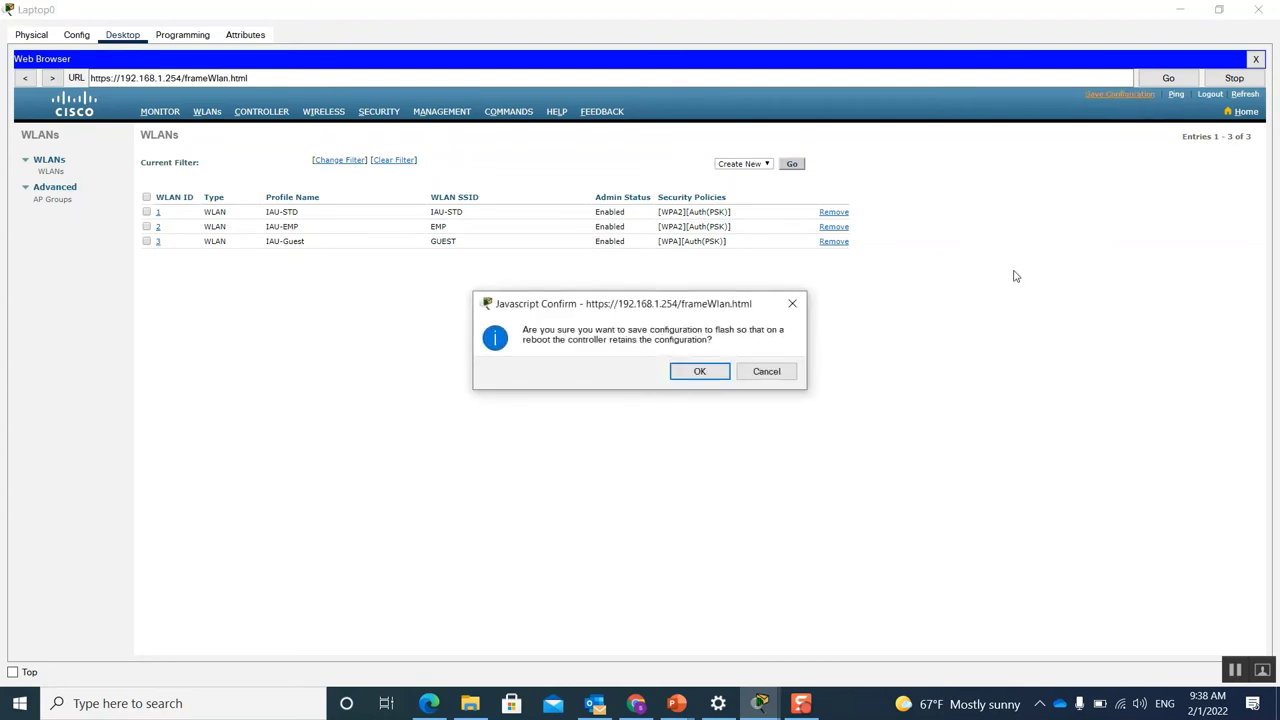
click(700, 372)
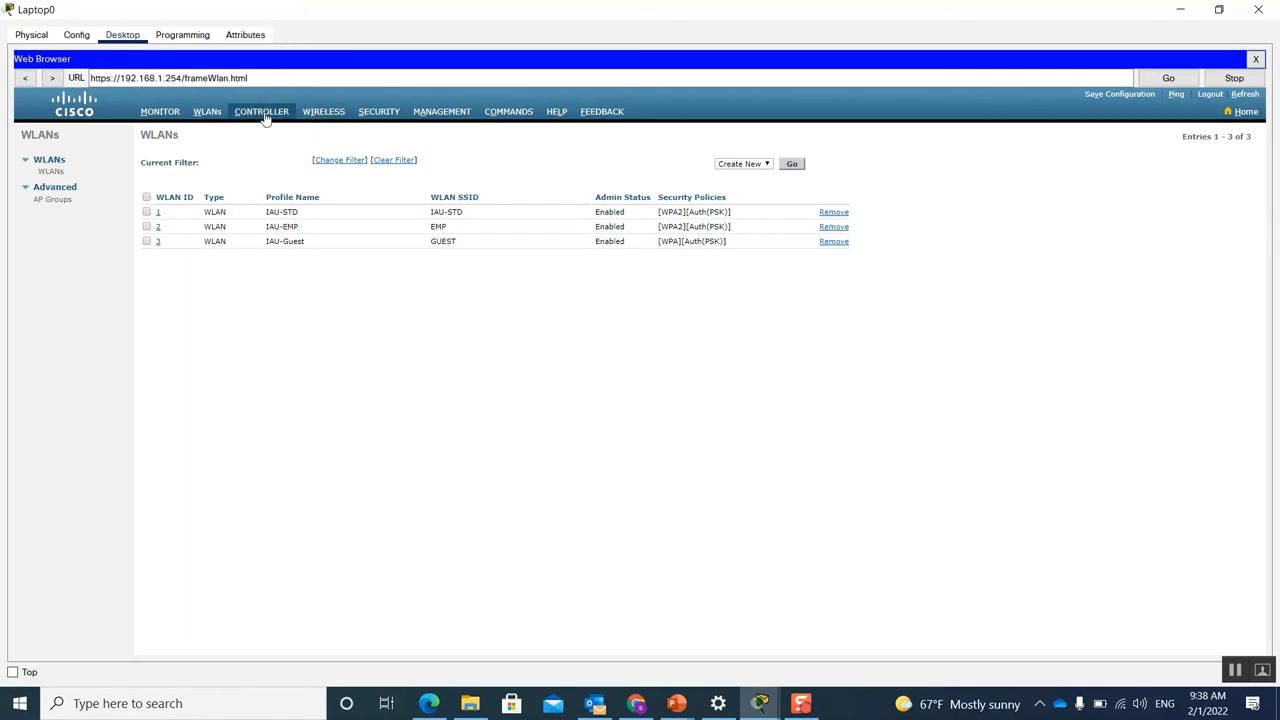
click(320, 112)
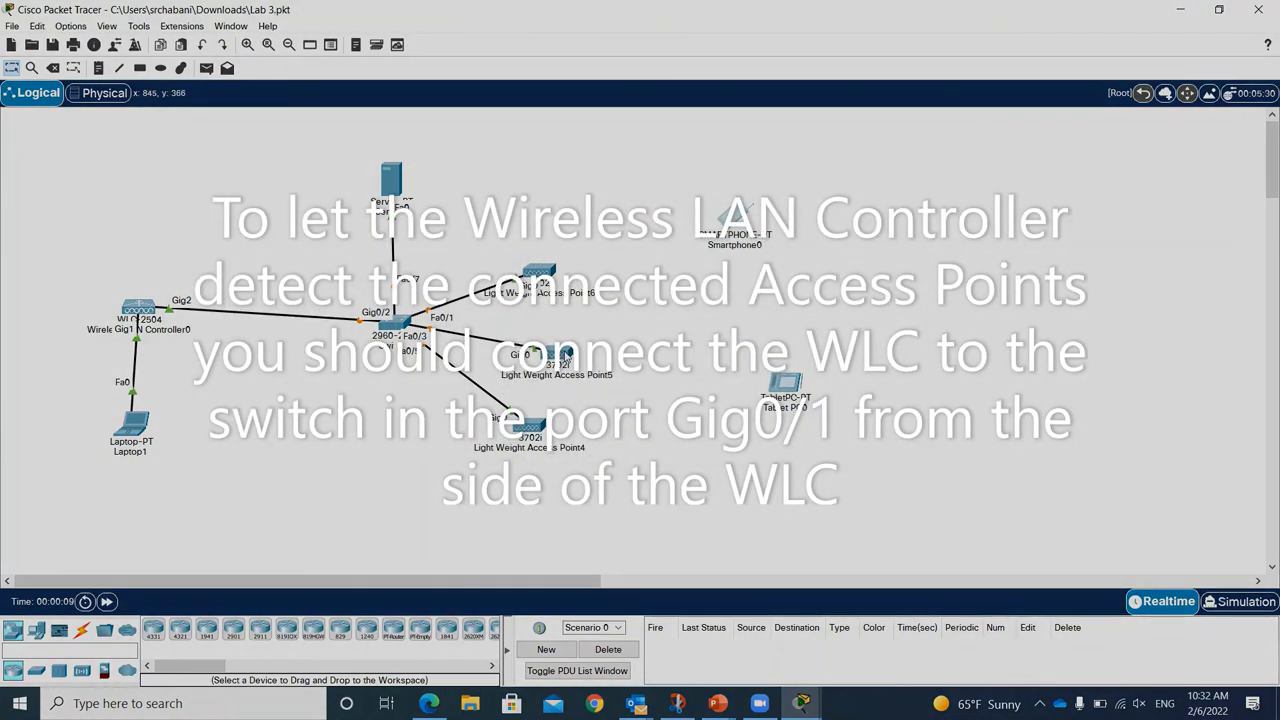
Step: Check Wireless LAN Controller0's management IP configuration
mouse_move(566, 355)
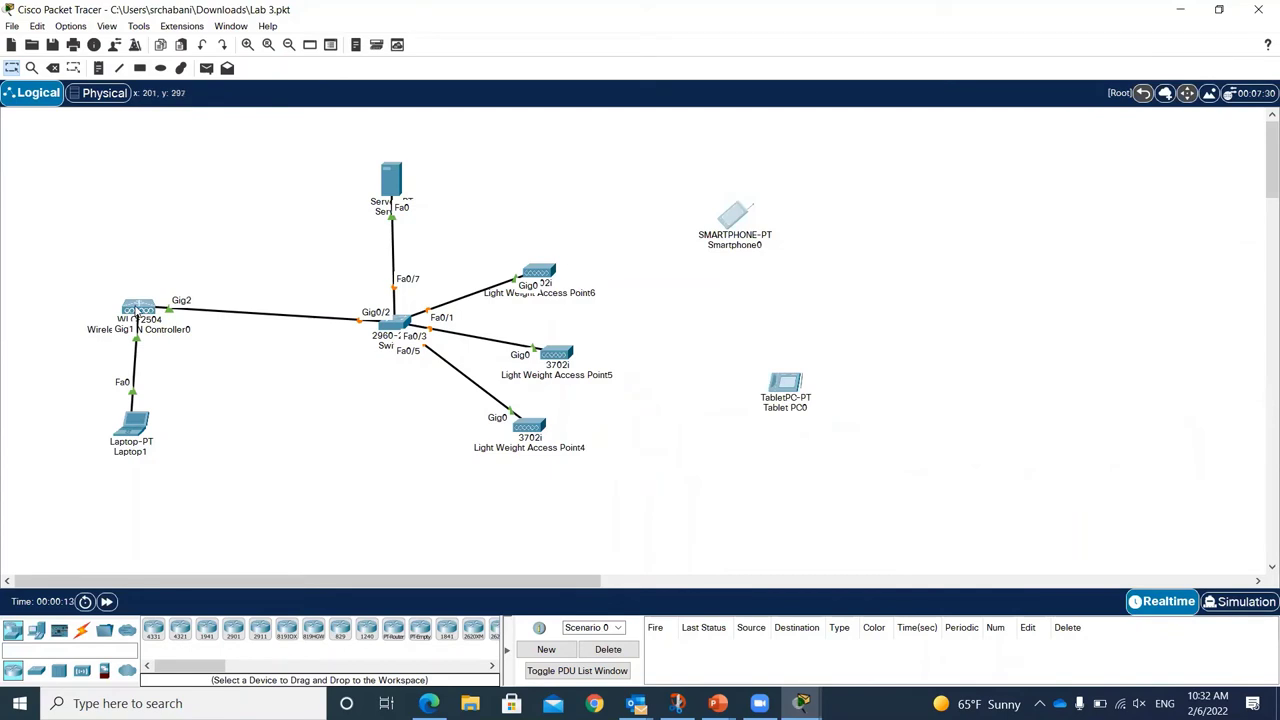
mouse_move(137, 312)
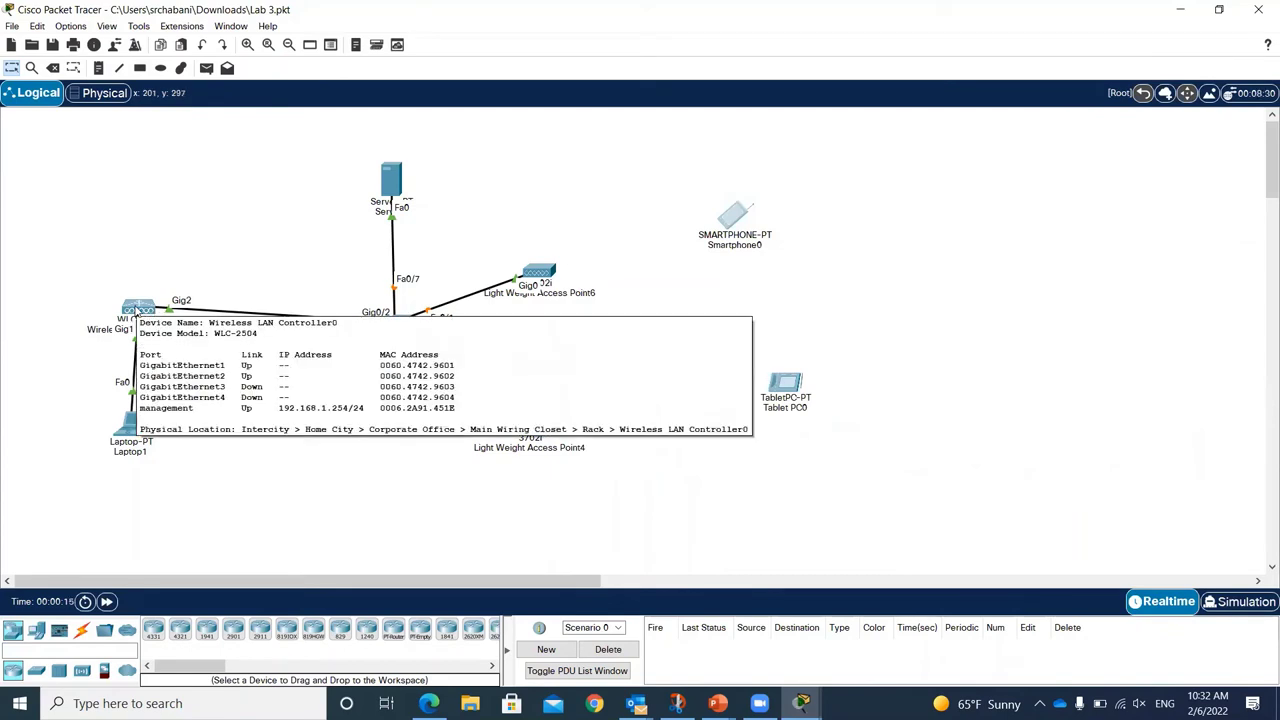
click(137, 312)
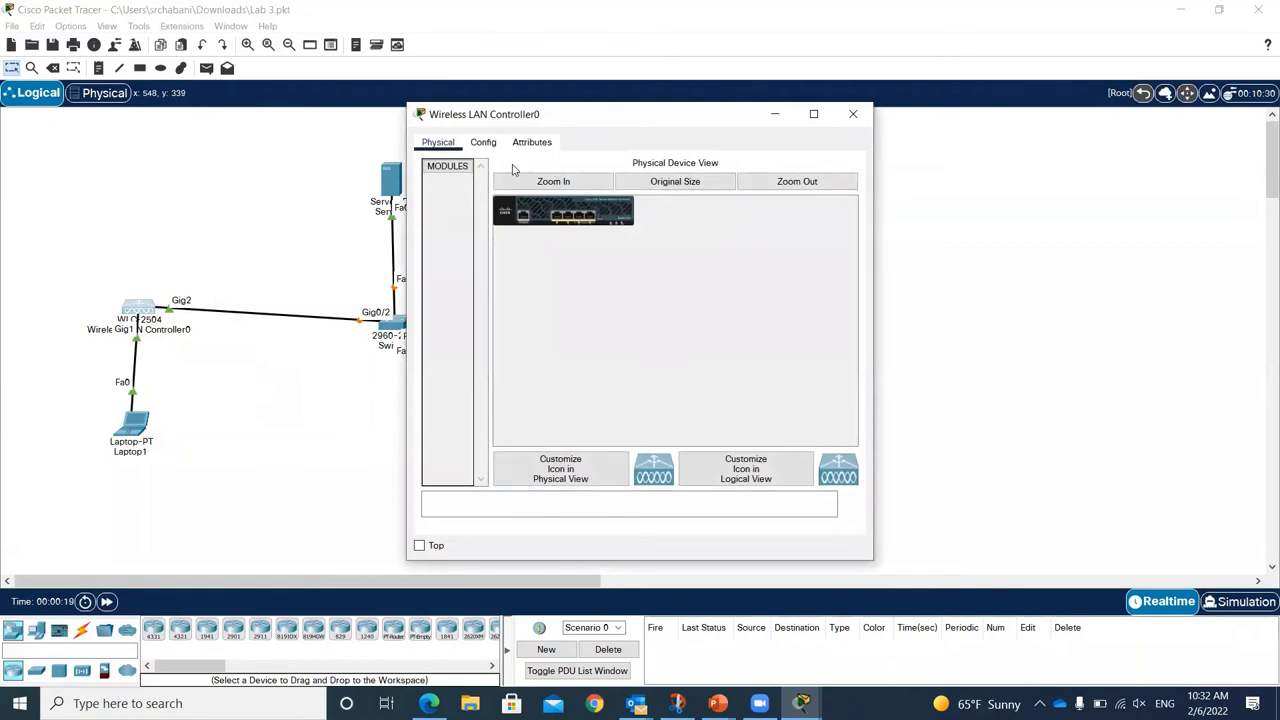
click(486, 142)
click(470, 270)
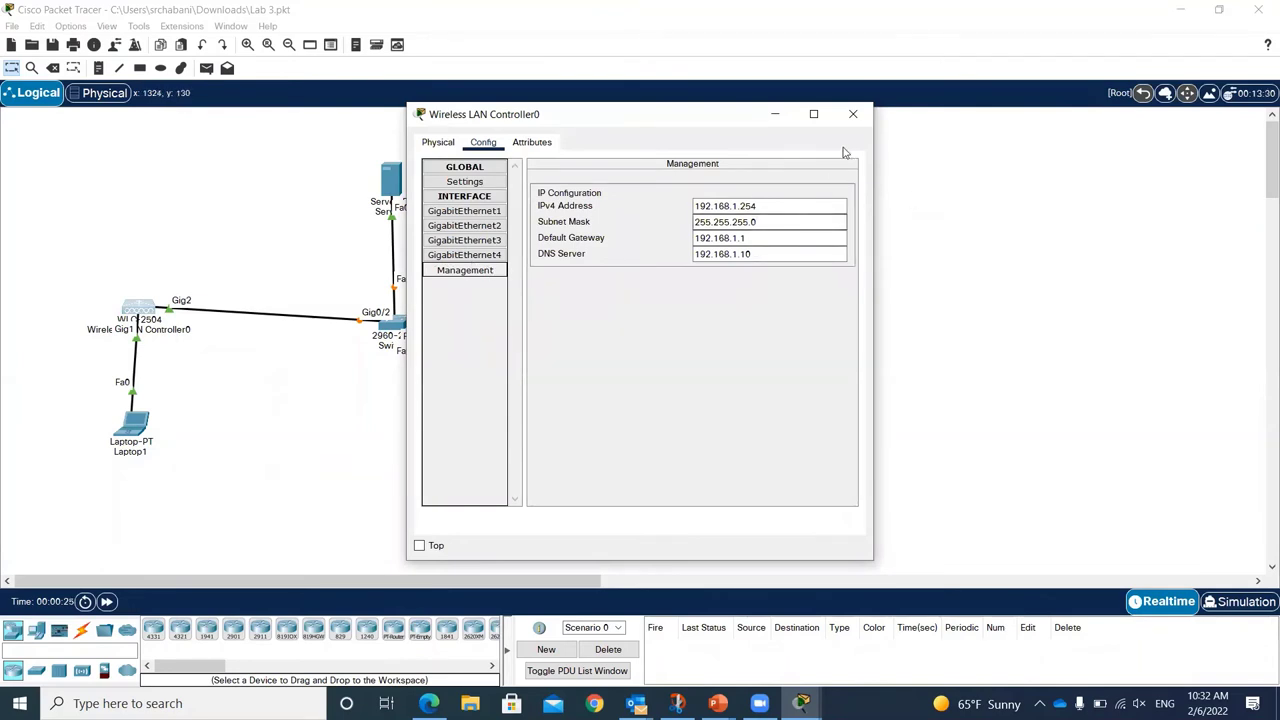
click(851, 116)
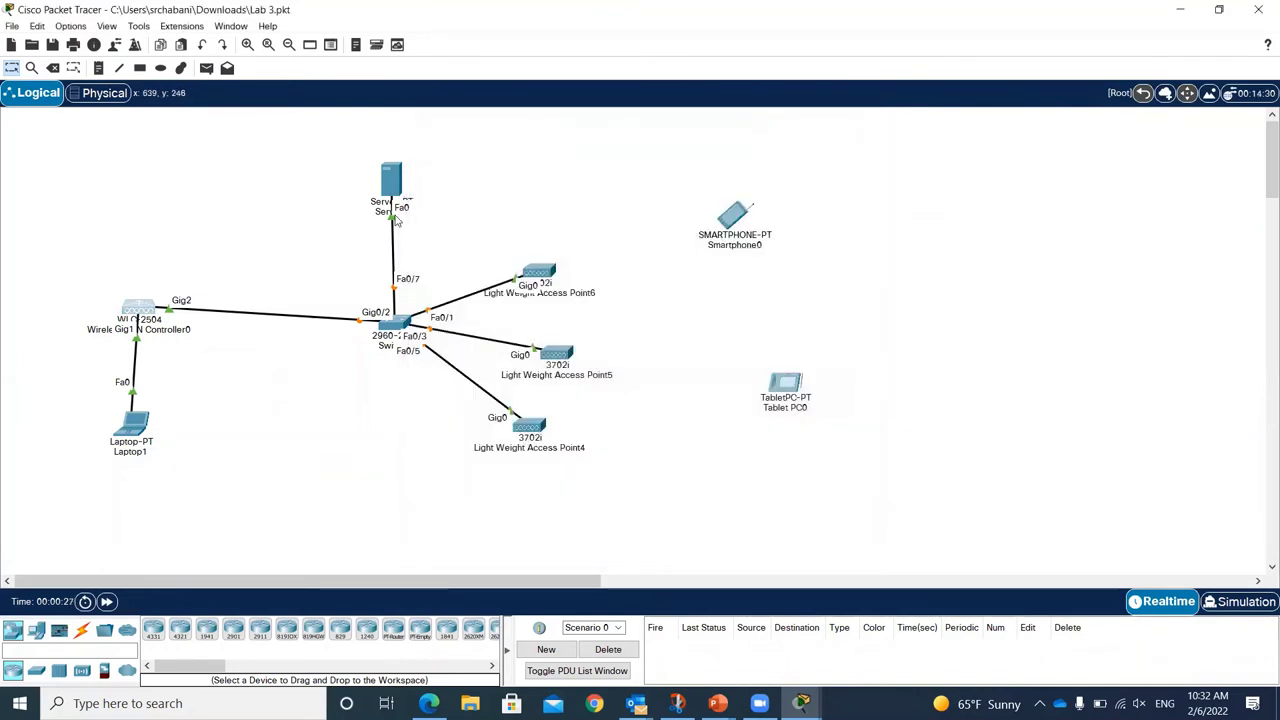
click(391, 180)
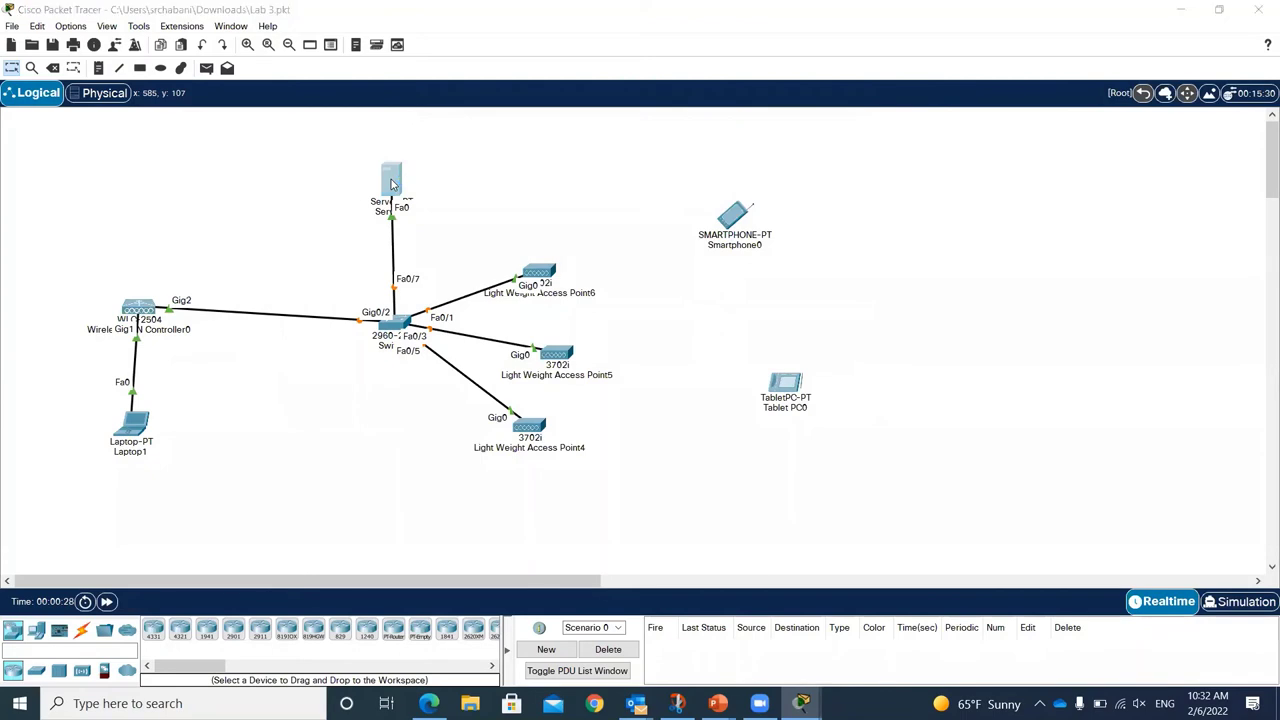
click(168, 316)
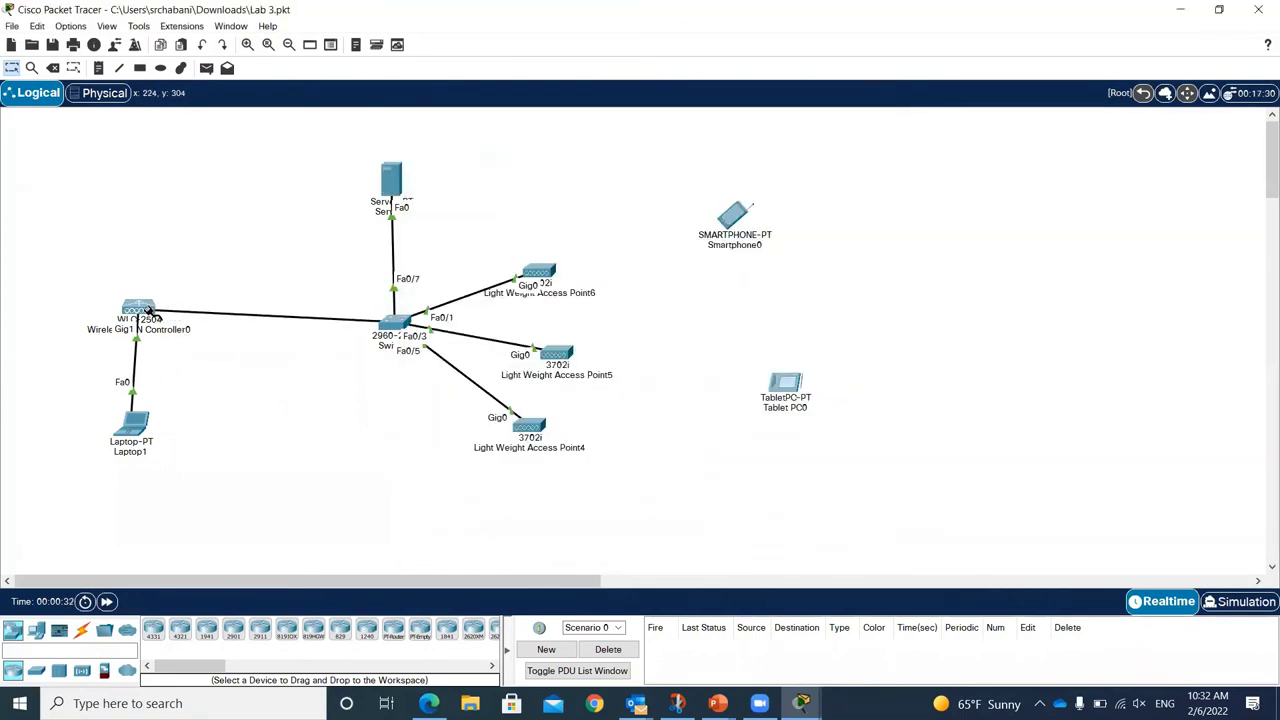
Step: Cable the laptop to controller Gig4 and controller Gig1 to switch port Gig0/2
click(150, 312)
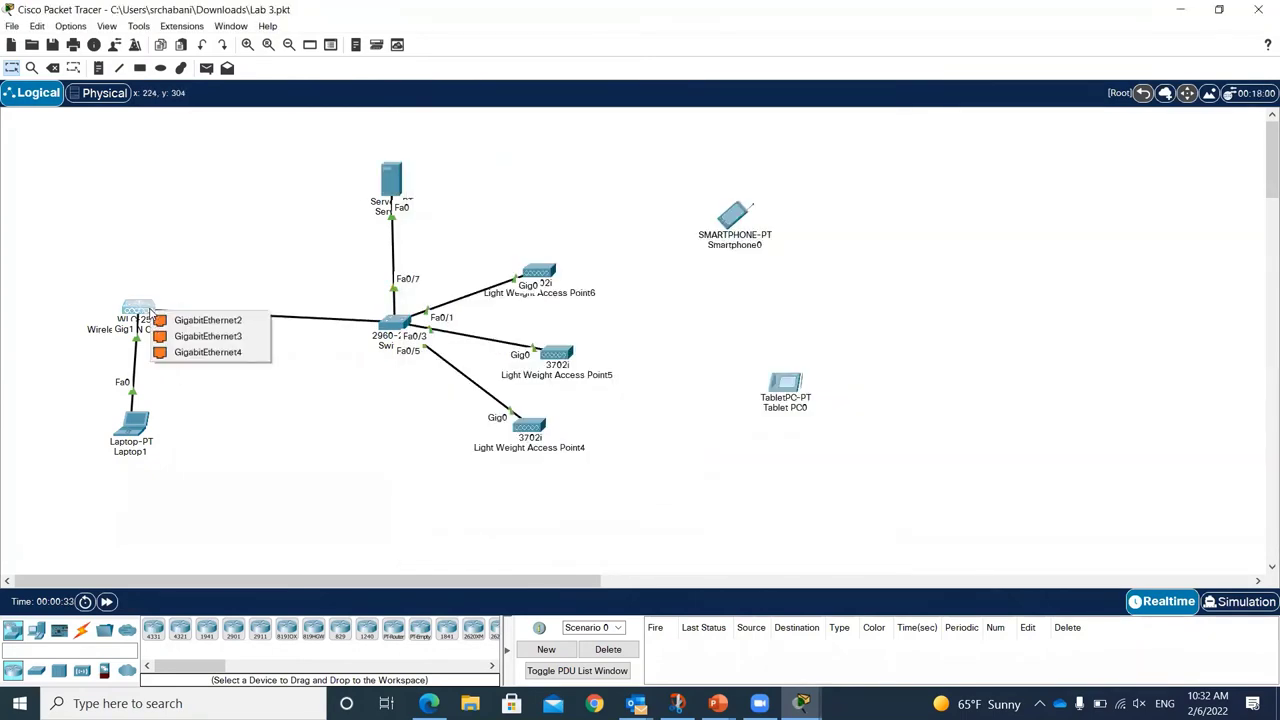
click(220, 322)
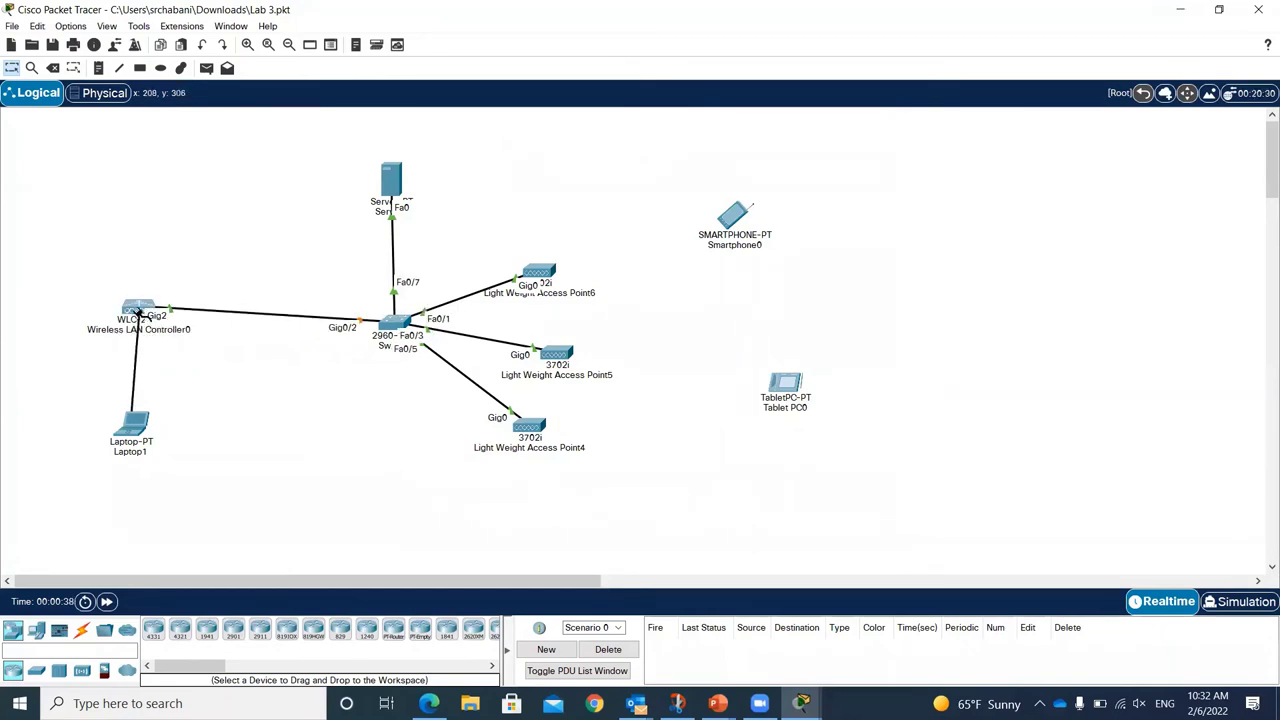
click(140, 310)
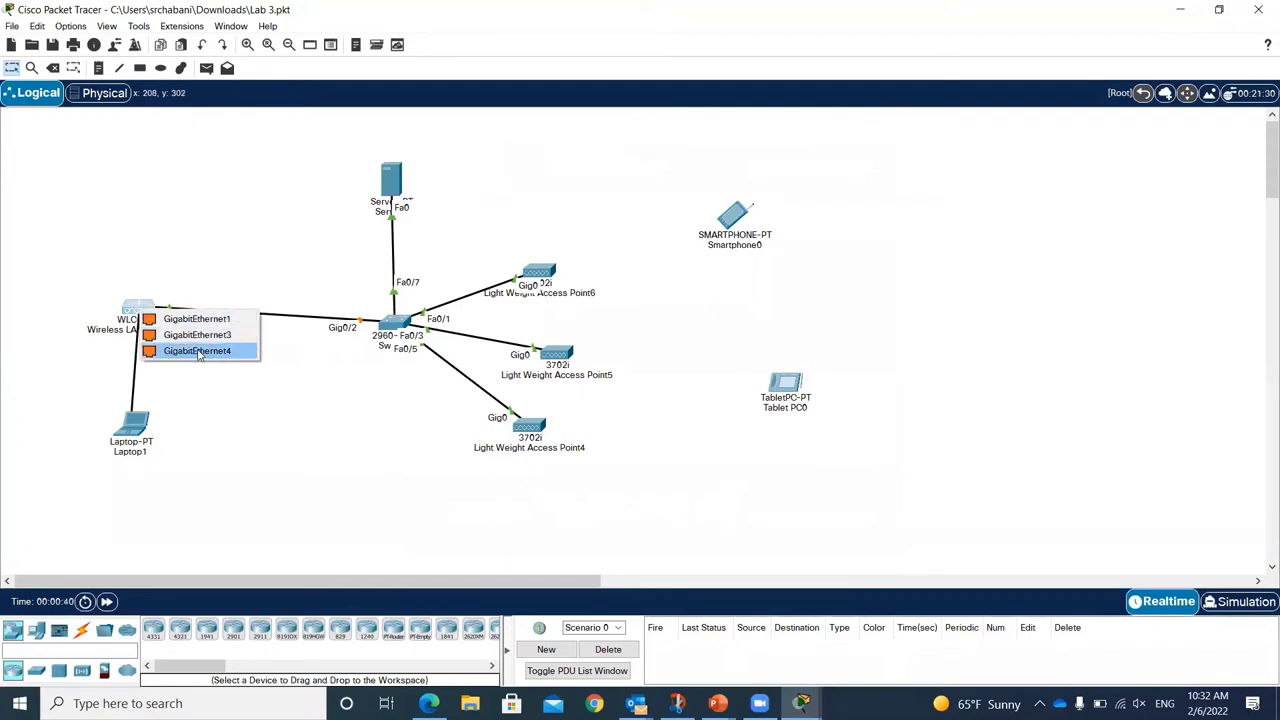
click(199, 352)
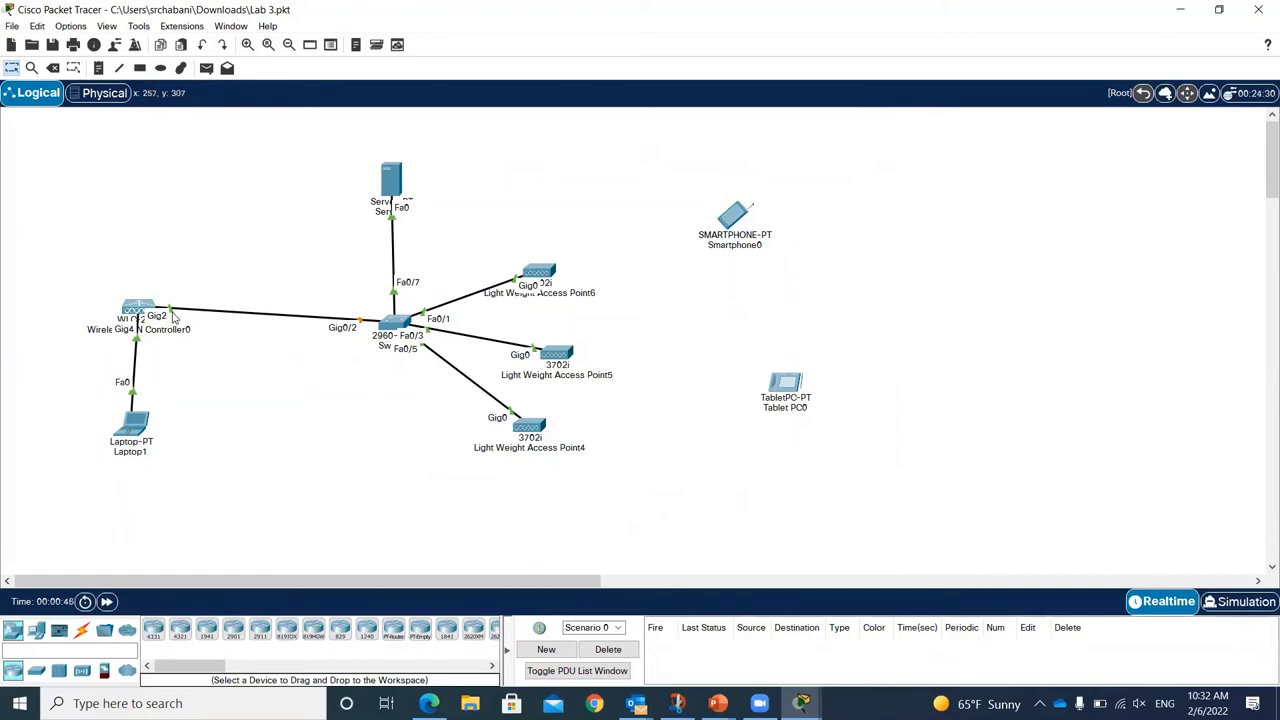
click(140, 308)
click(197, 316)
click(391, 180)
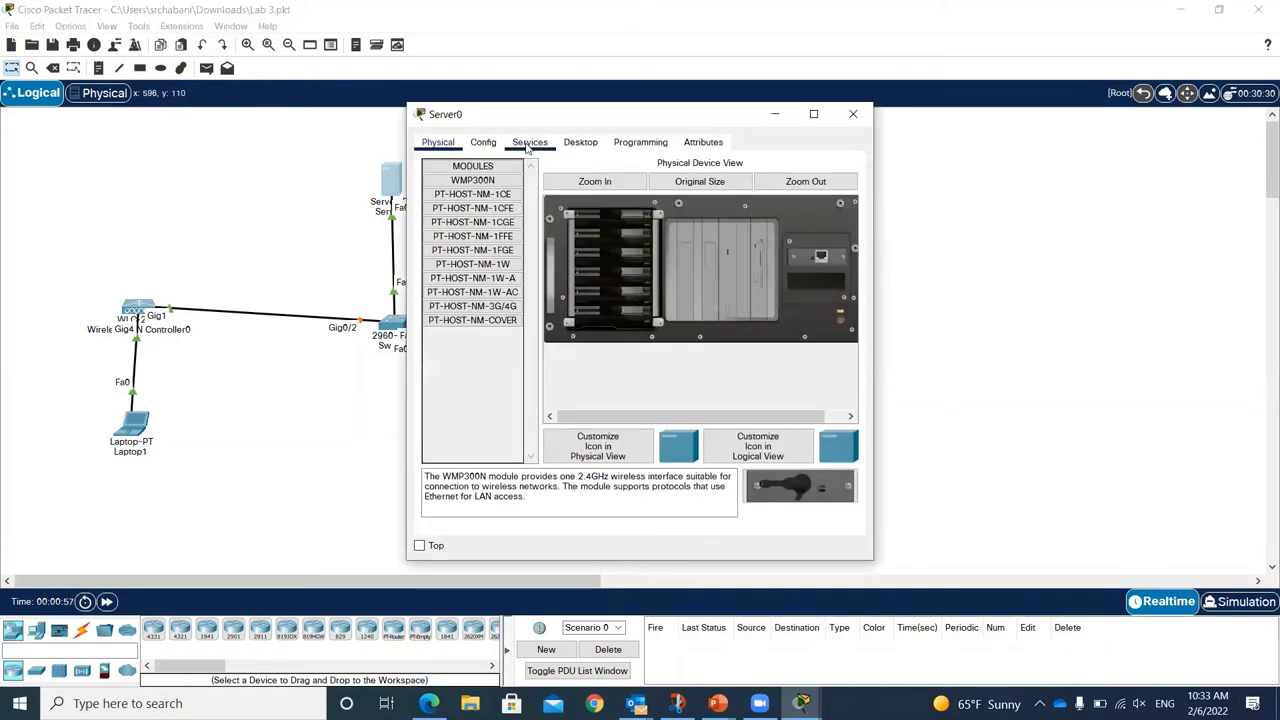
Step: Confirm Server0's DHCP serverPool lists the WLC address, handing out from 192.168.1.100
click(527, 146)
click(479, 199)
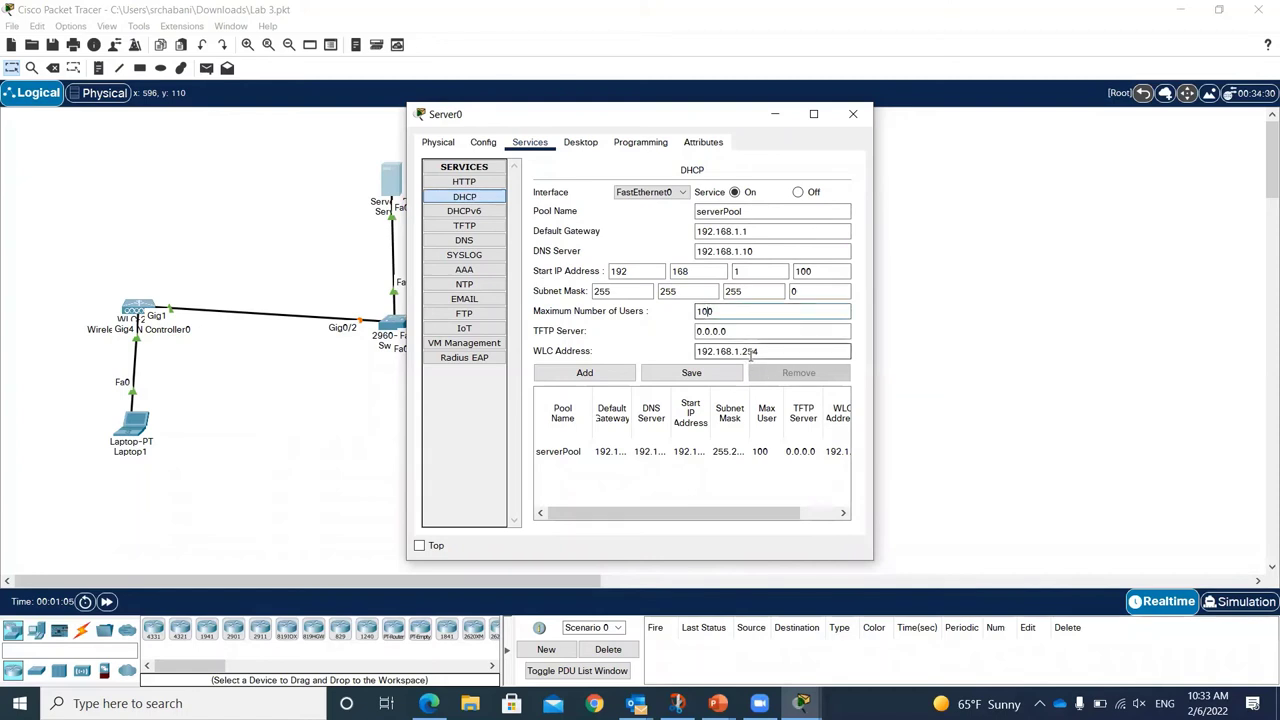
click(853, 116)
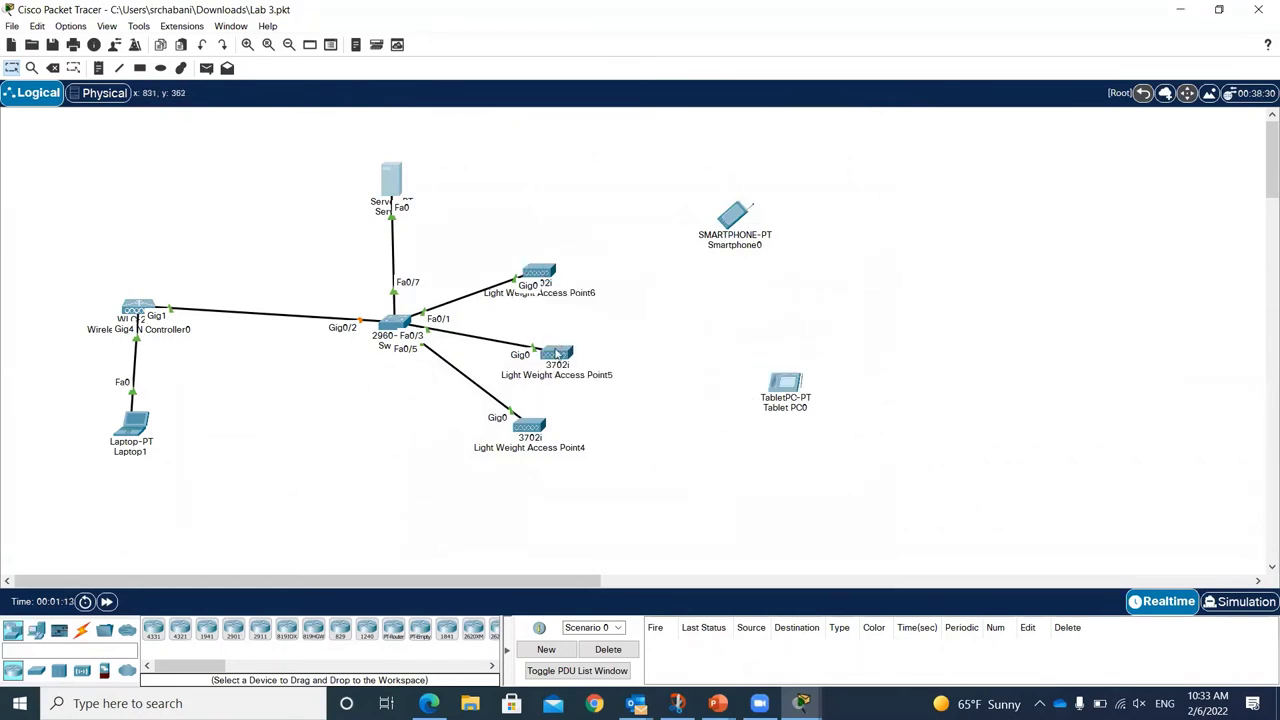
Step: Fit power adapters on Light Weight Access Points 6, 5 and 4
click(539, 272)
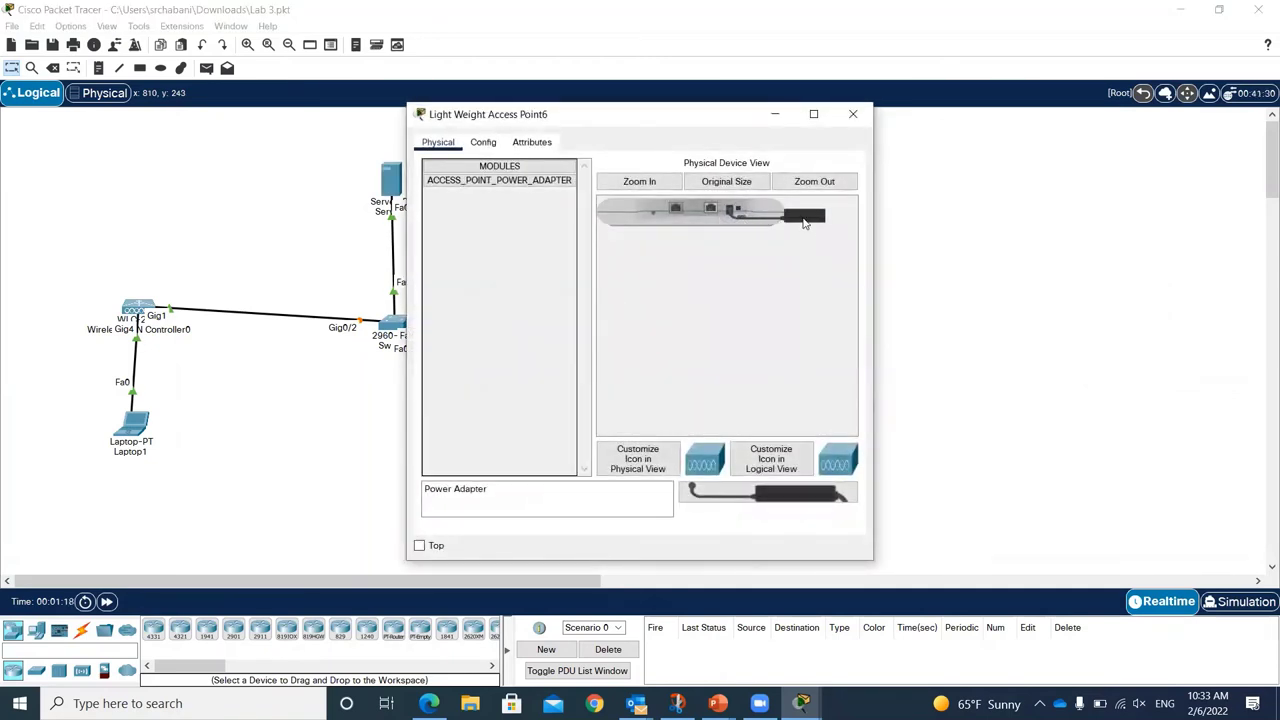
drag(808, 226, 735, 216)
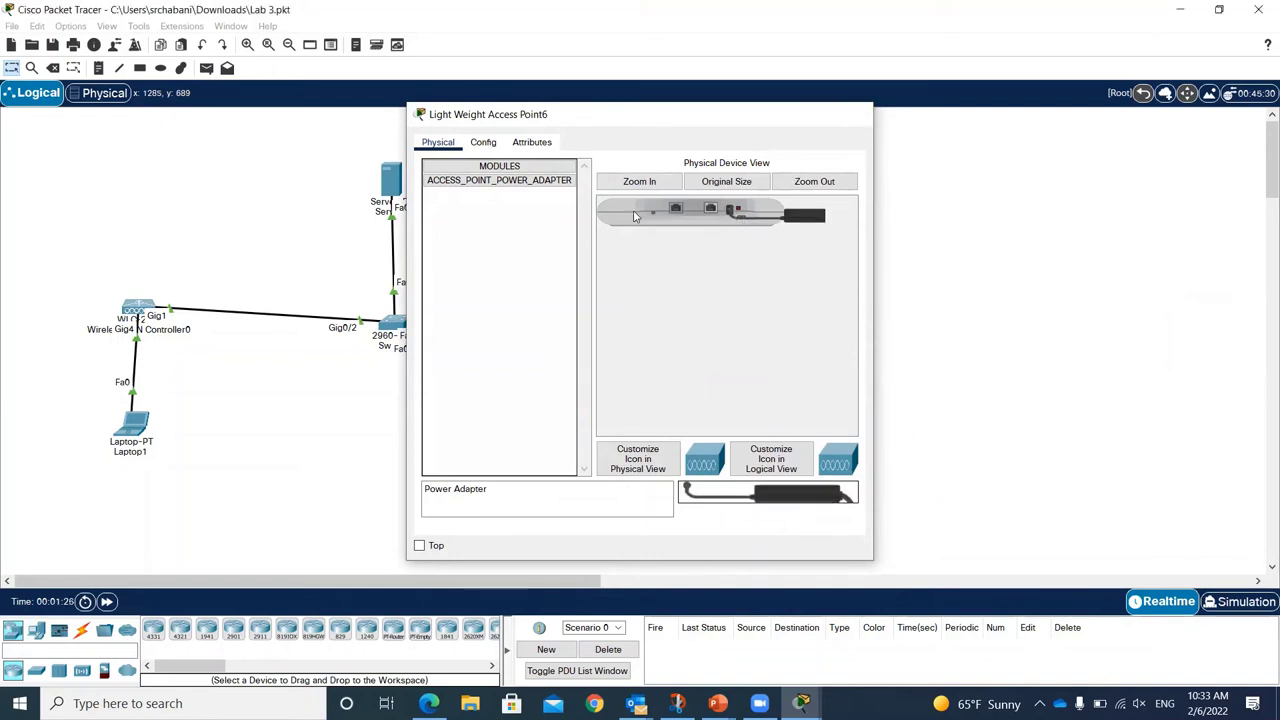
click(852, 114)
click(535, 270)
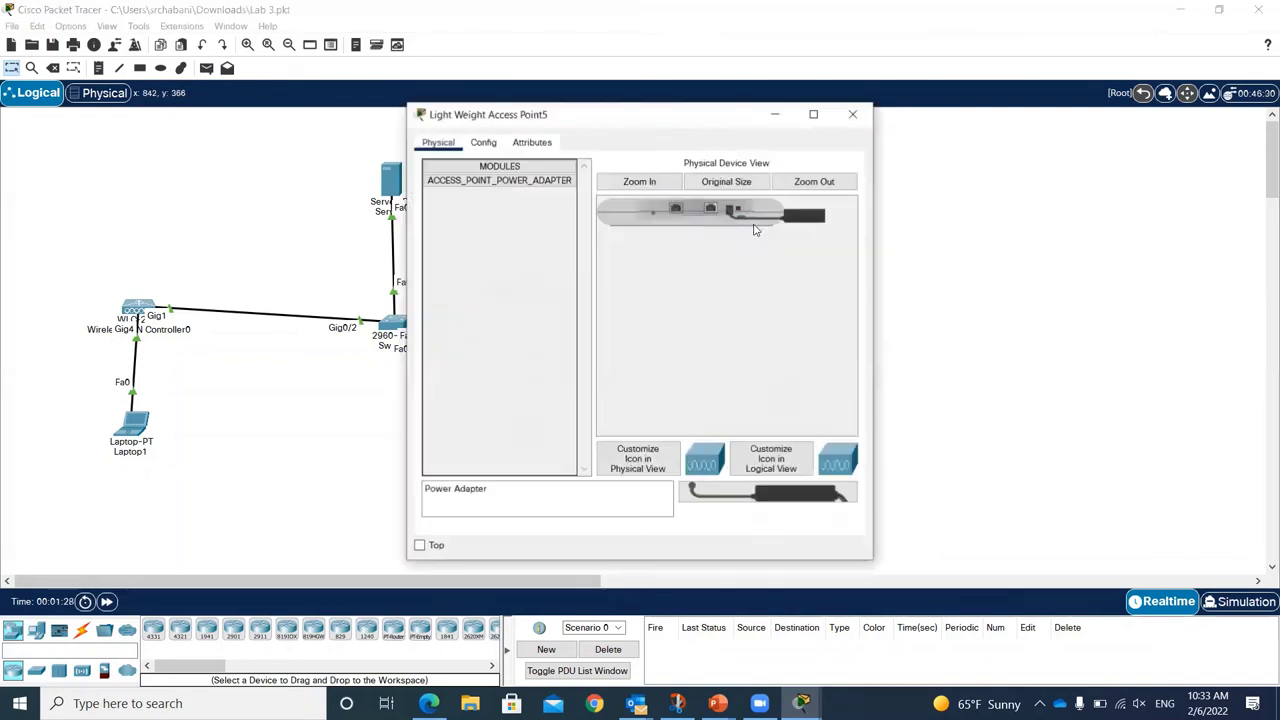
drag(800, 216, 735, 218)
click(853, 115)
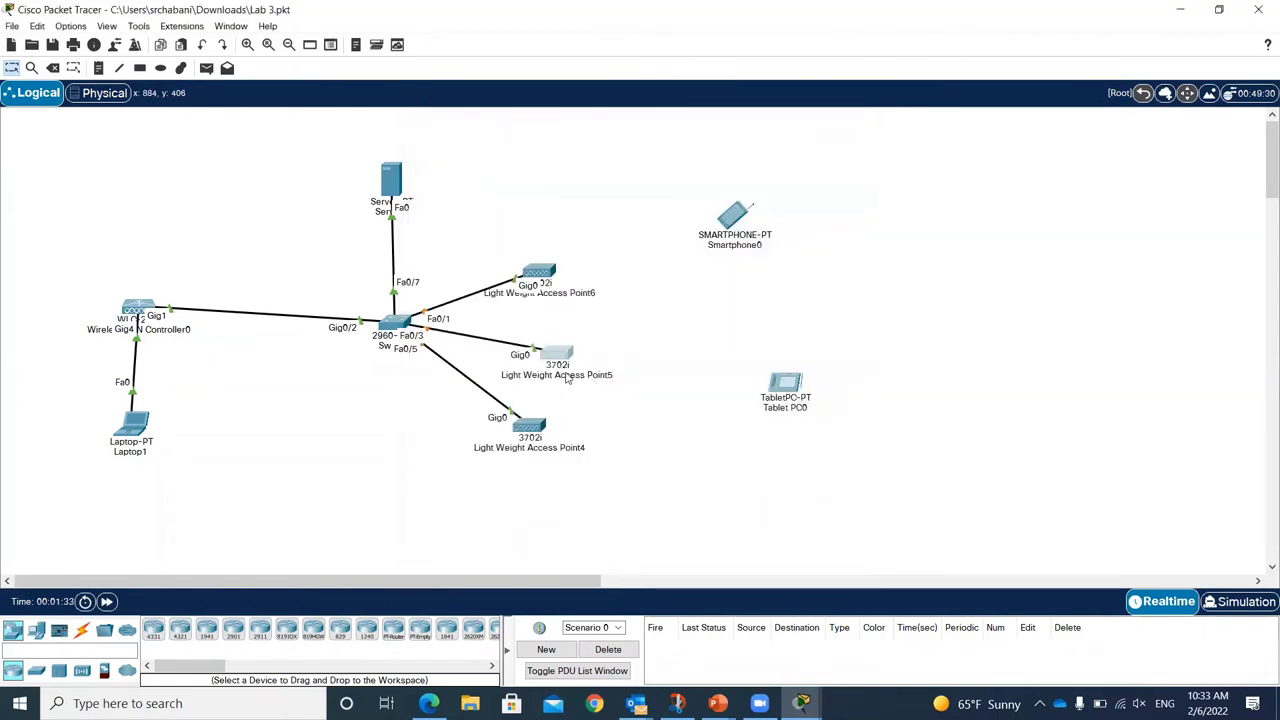
click(535, 430)
drag(700, 493, 736, 219)
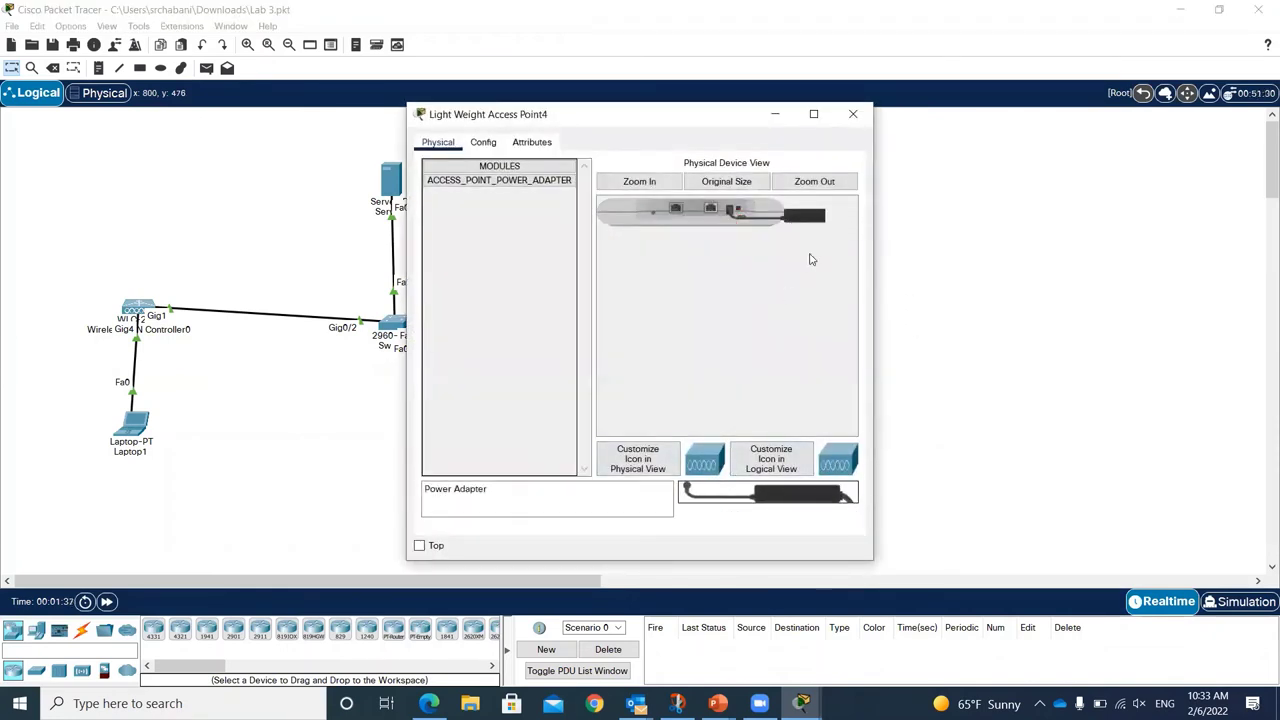
drag(700, 492, 734, 211)
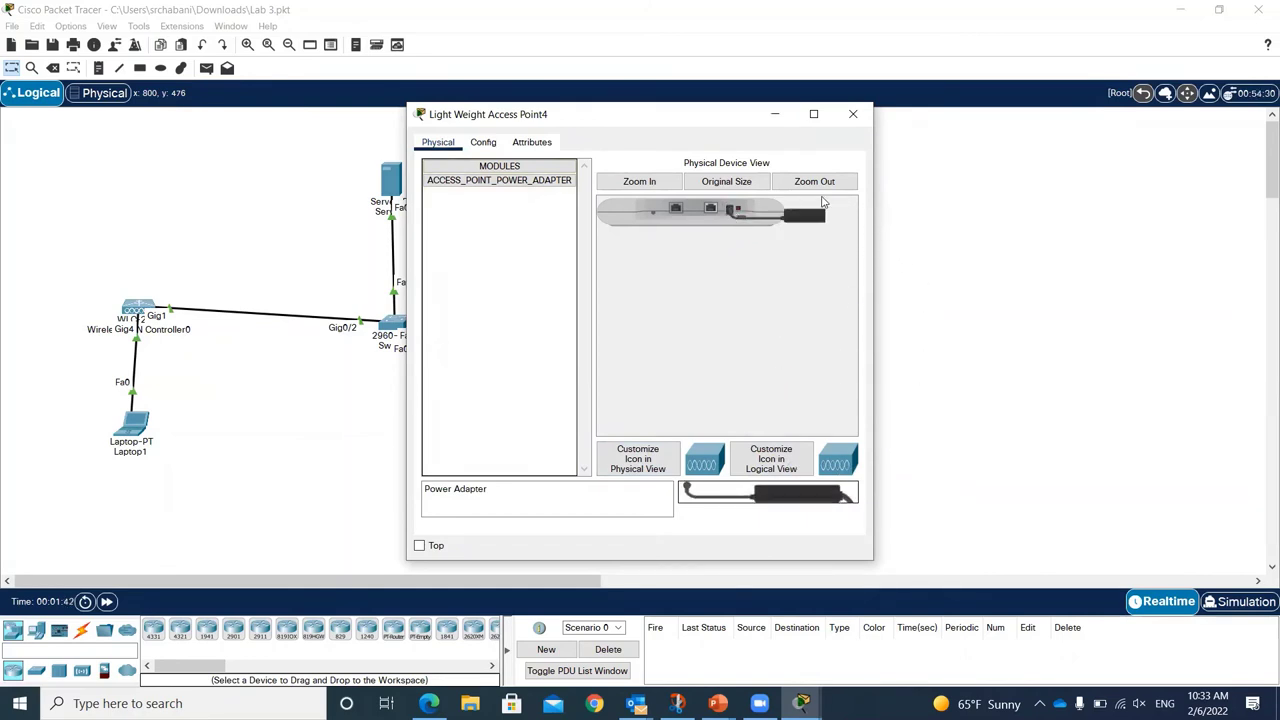
click(853, 115)
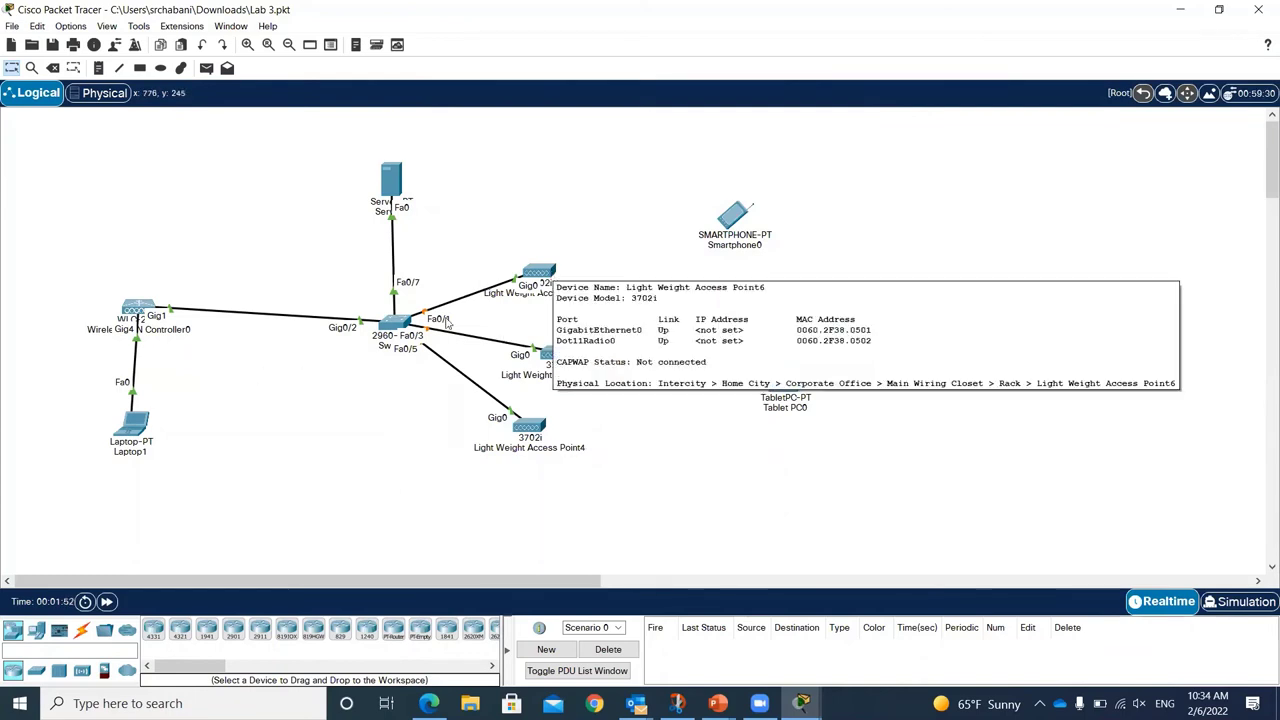
Step: Fast-forward time so clients associate, check the access points' CAPWAP status, then return to Edge
click(107, 601)
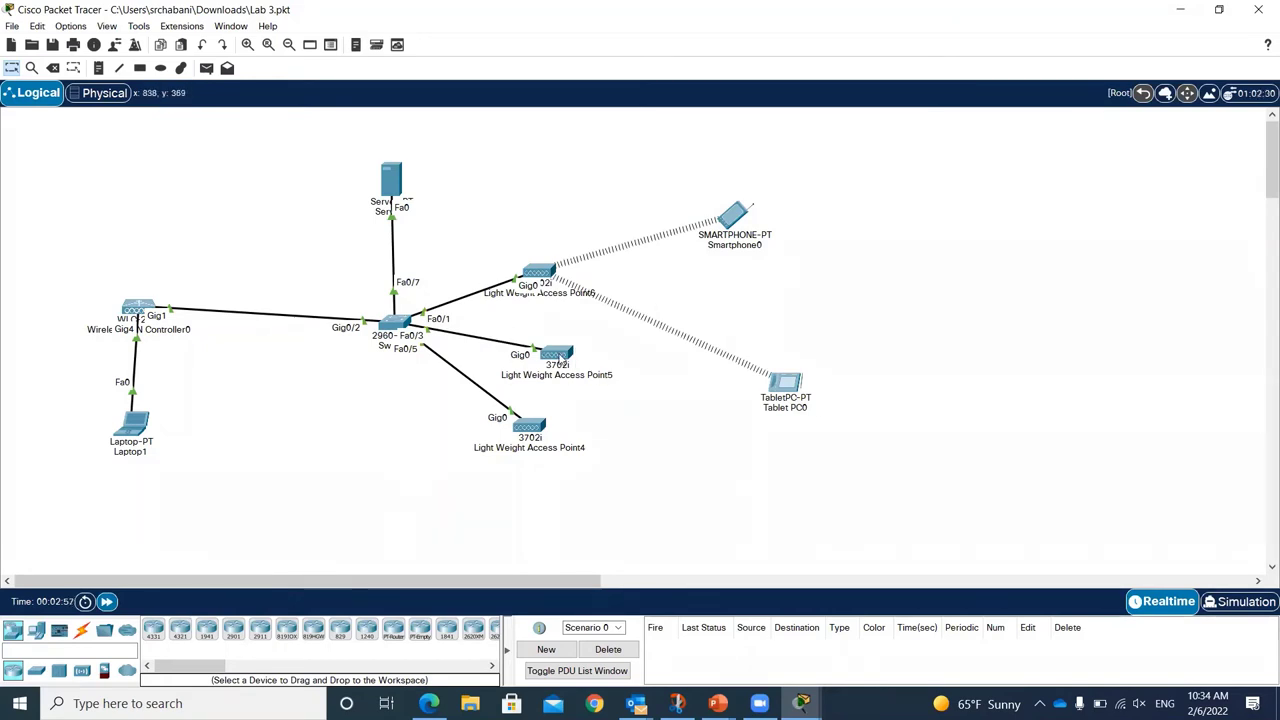
mouse_move(561, 363)
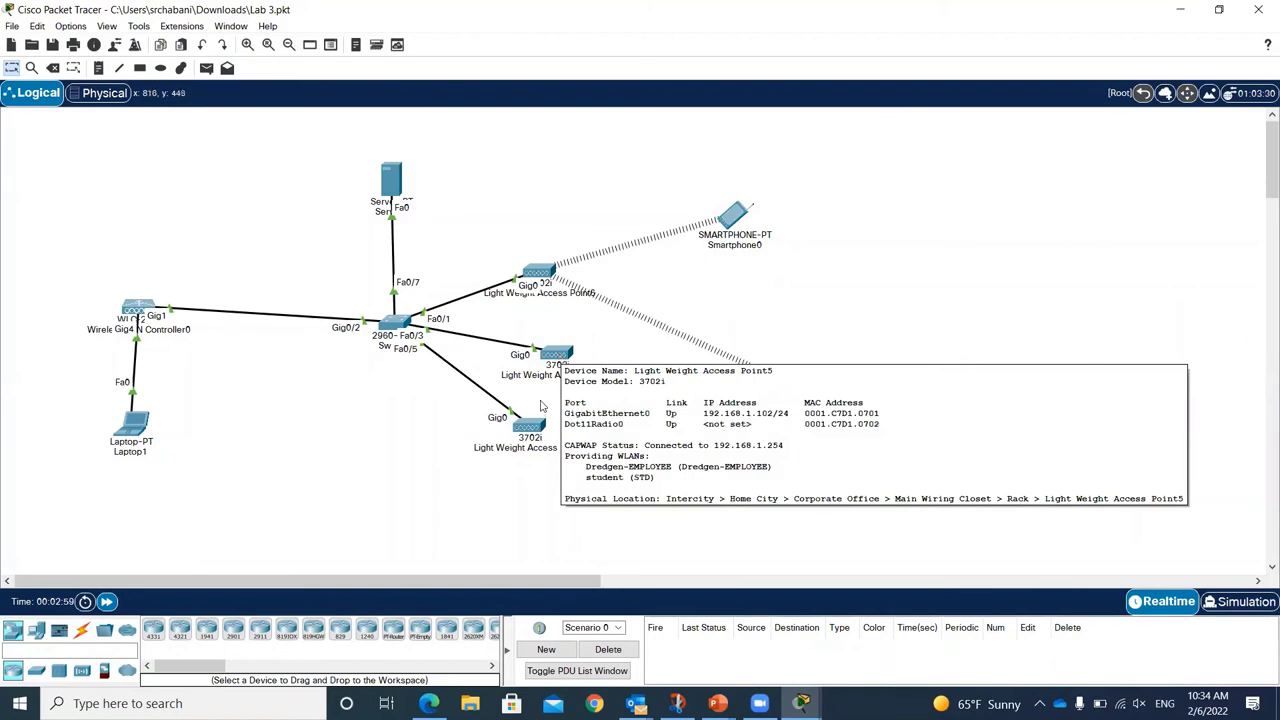
mouse_move(531, 430)
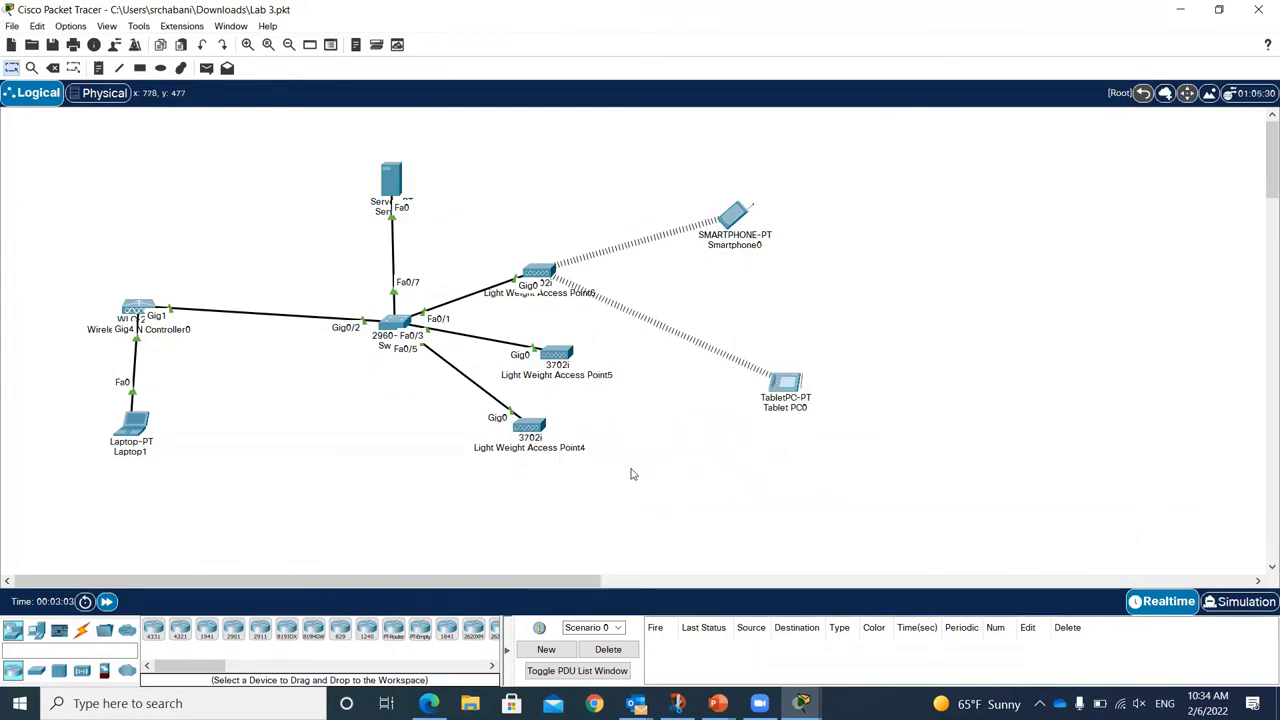
click(429, 703)
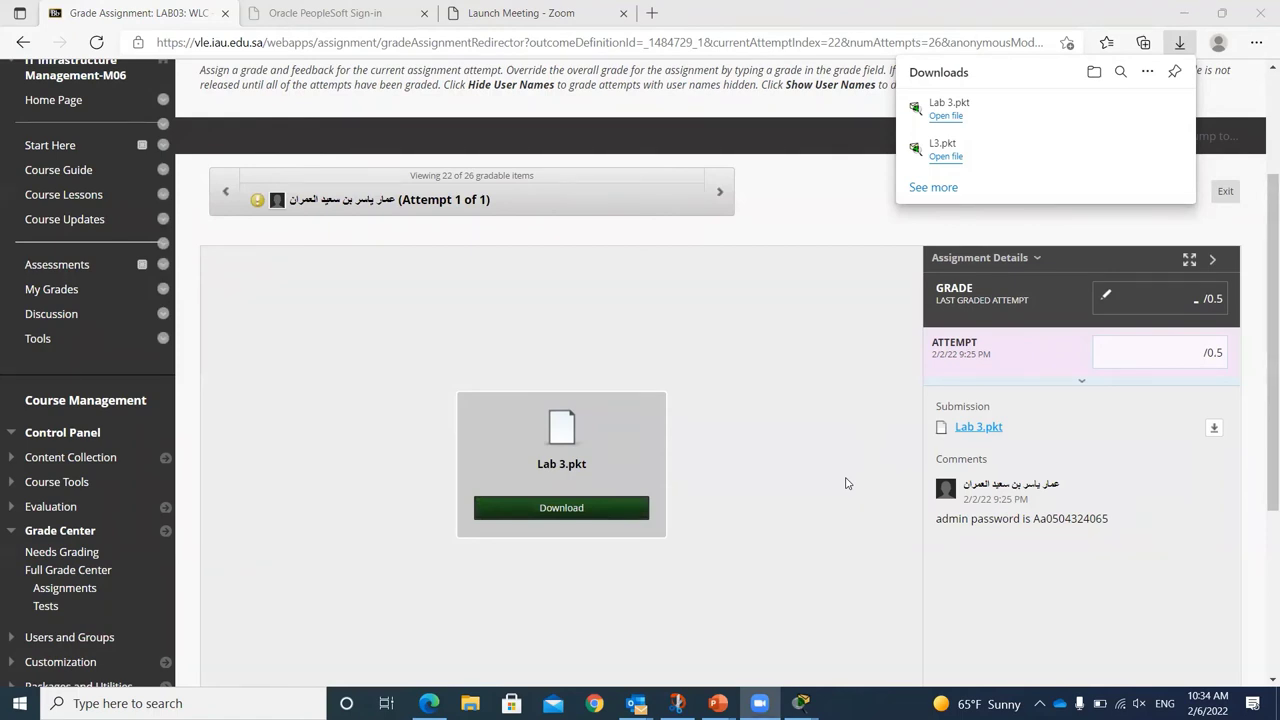
Step: Leave the graded Lab 3 attempt and return to the Grade Center list
click(754, 566)
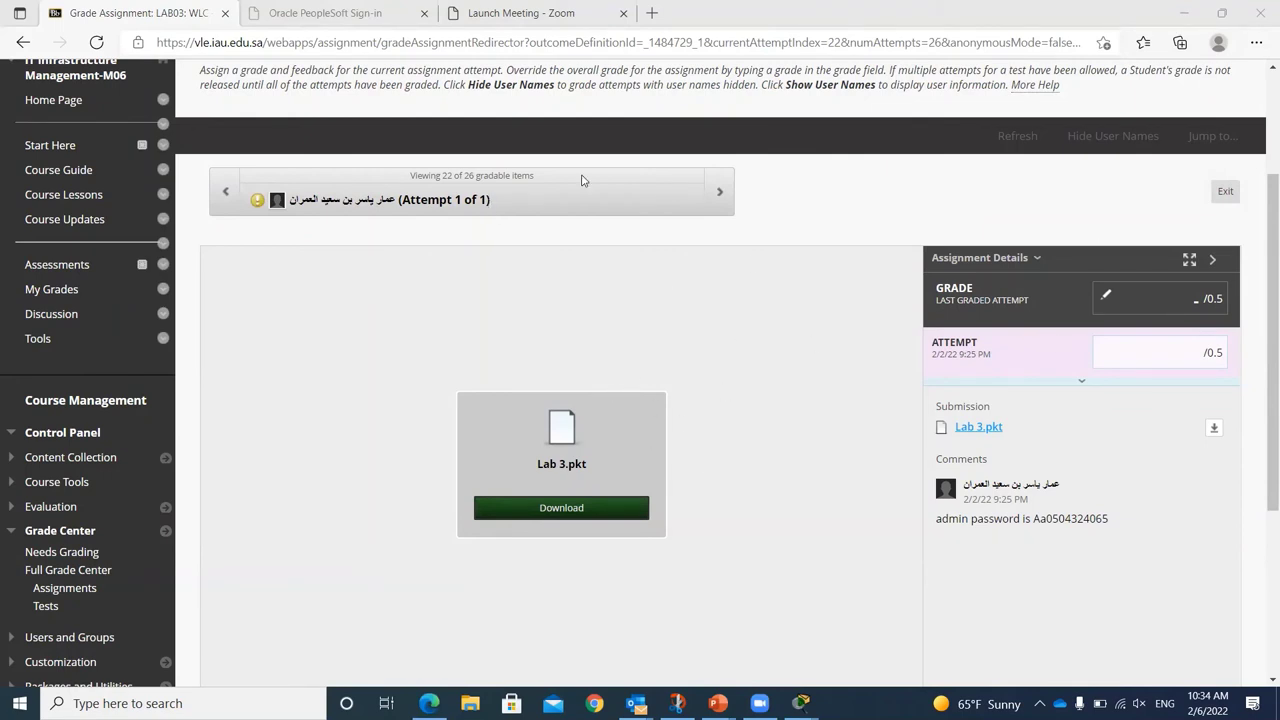
click(1226, 191)
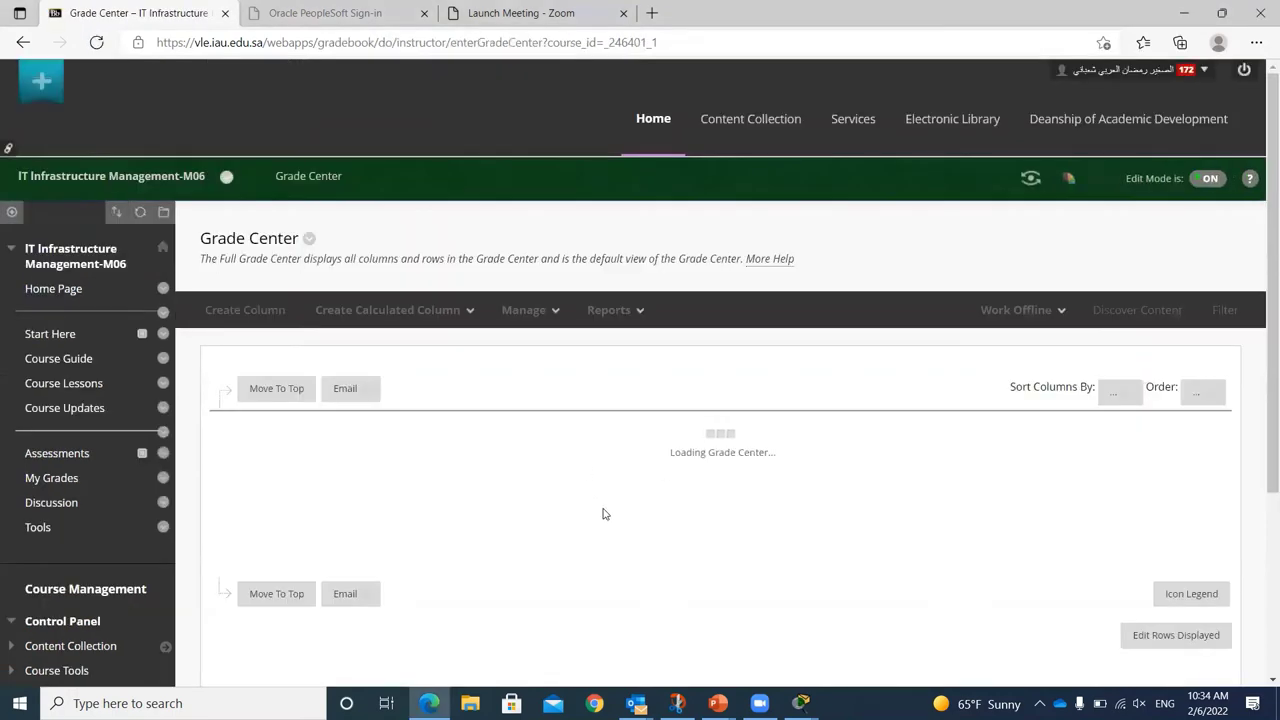
scroll(415, 491, down, 4)
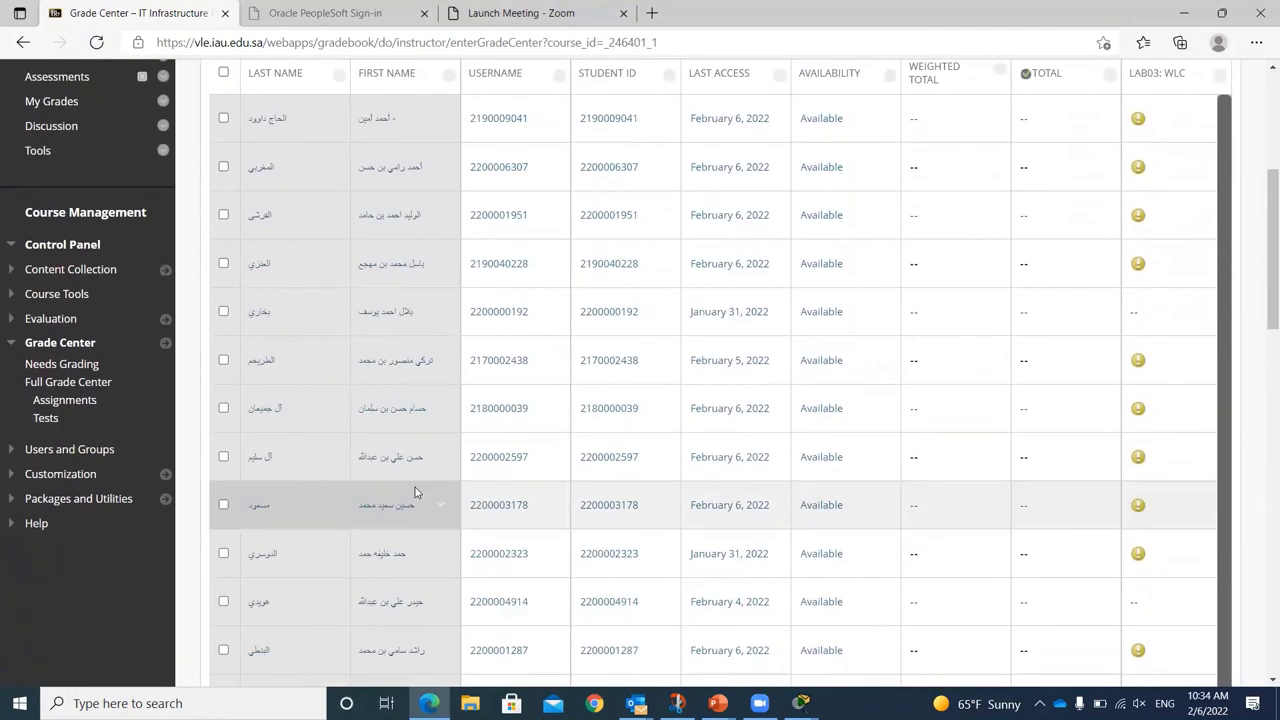
scroll(415, 491, down, 2)
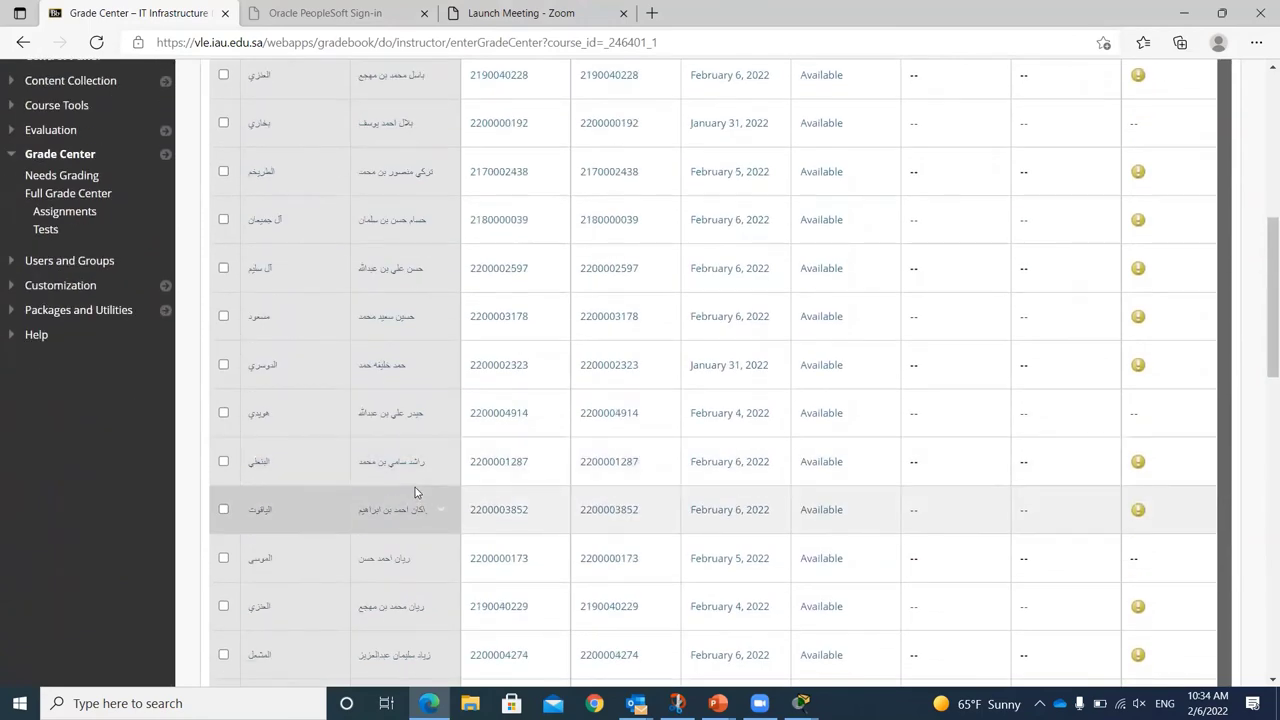
scroll(415, 491, down, 1)
scroll(414, 491, down, 1)
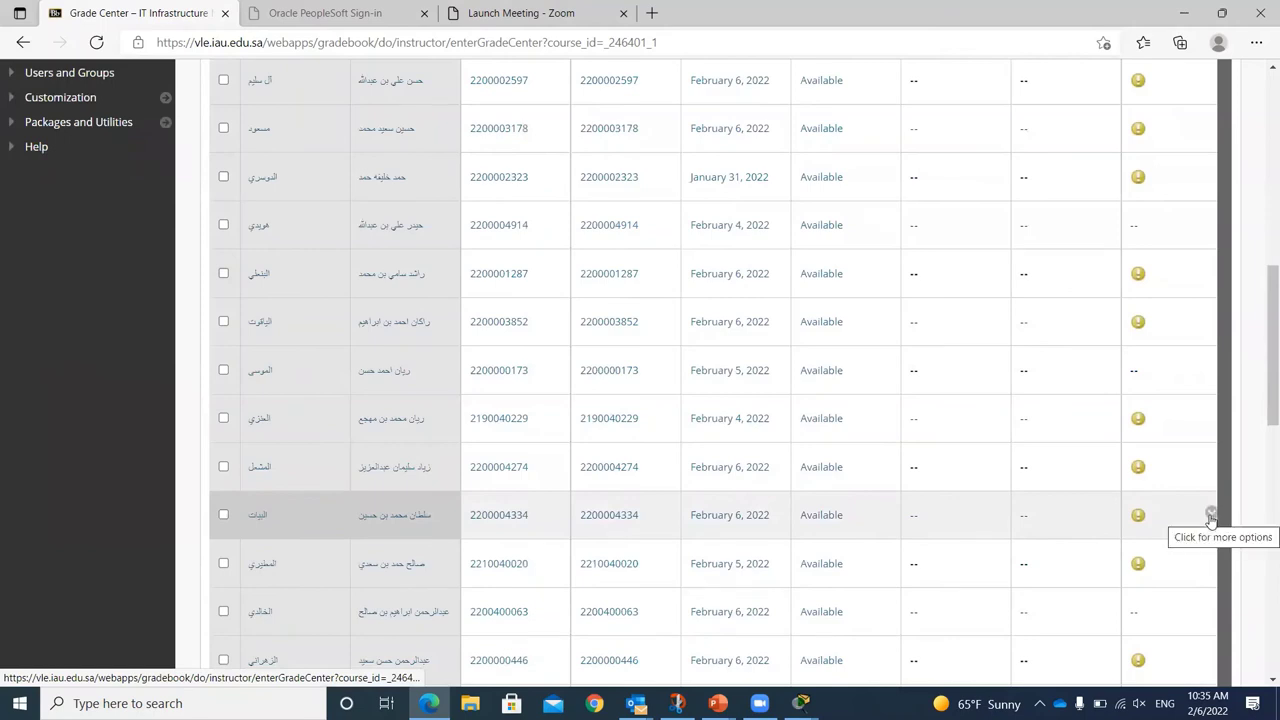
Step: Open the next student's LAB03: WLC attempt, then download and open its WLC.pkt
click(1210, 514)
click(1166, 518)
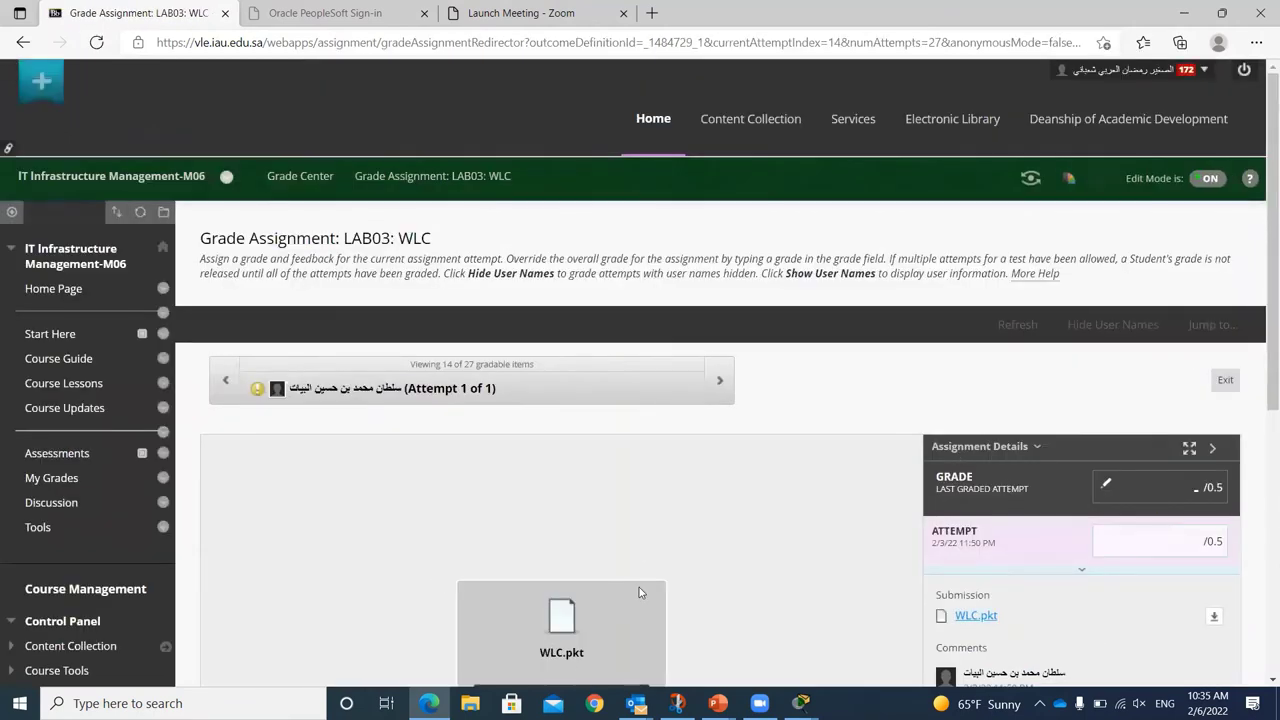
scroll(638, 594, down, 1)
click(594, 606)
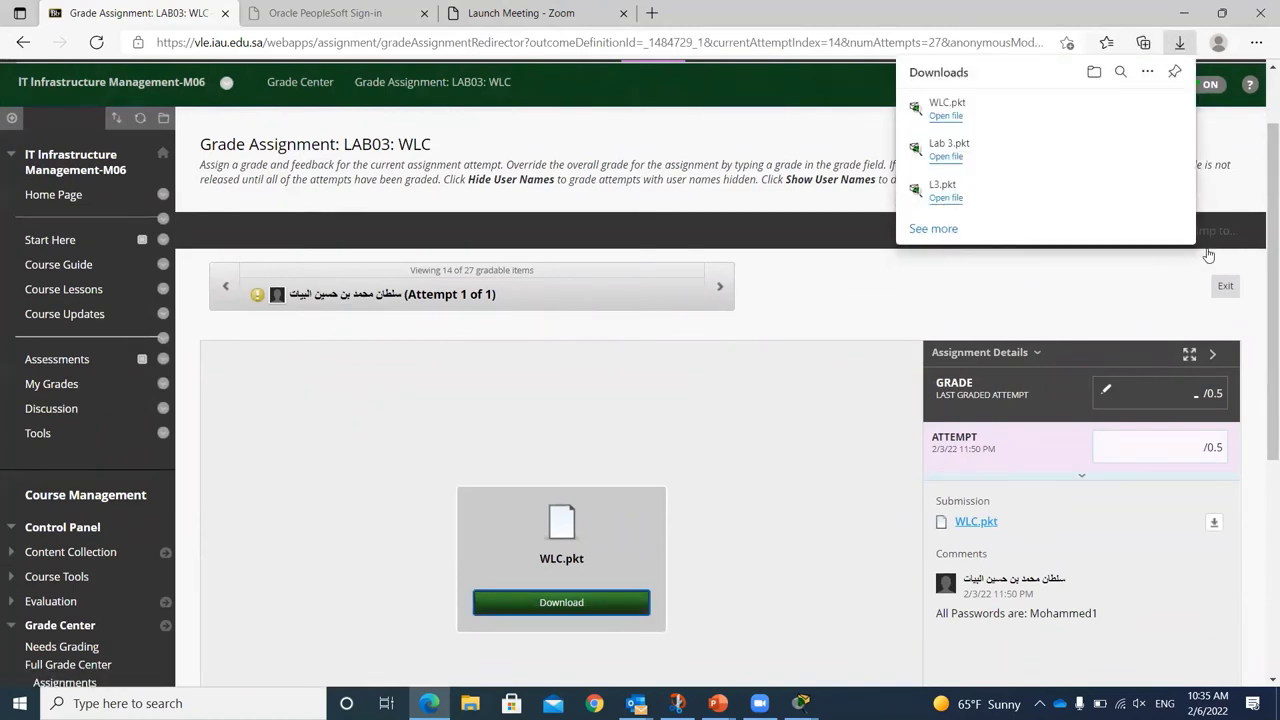
click(943, 117)
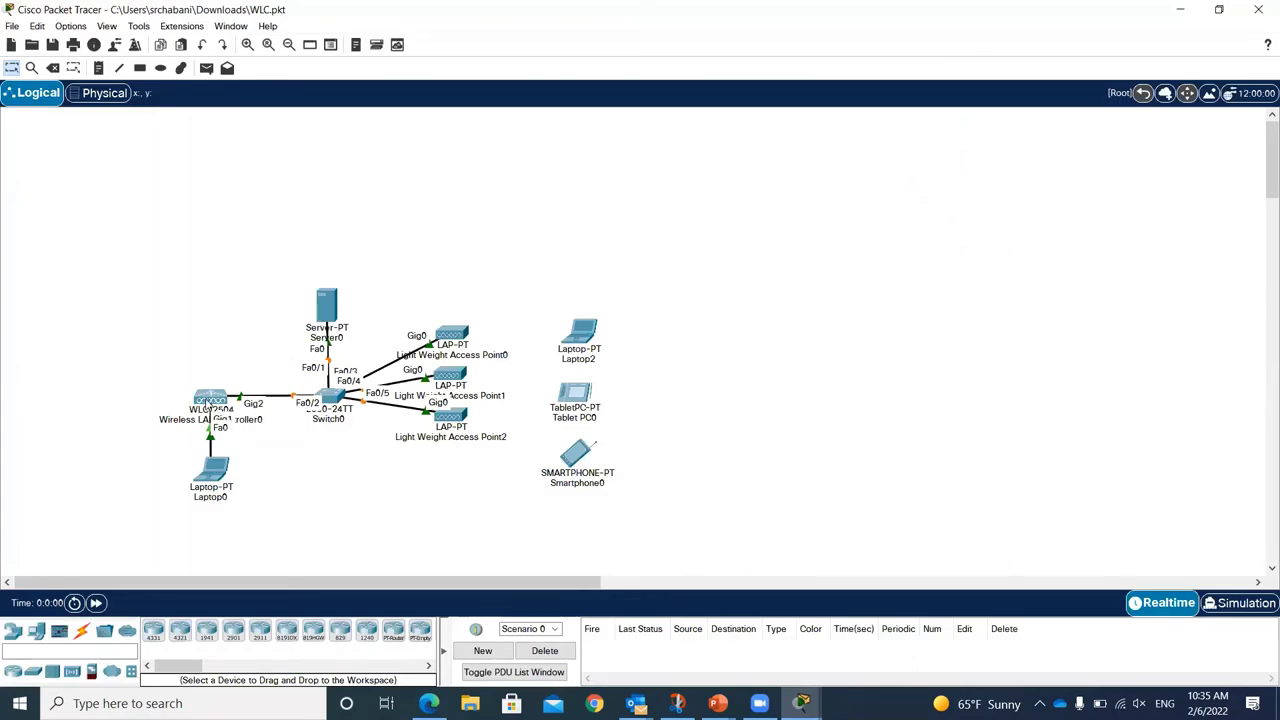
Step: Check Wireless LAN Controller0's management interface settings
click(208, 400)
click(484, 146)
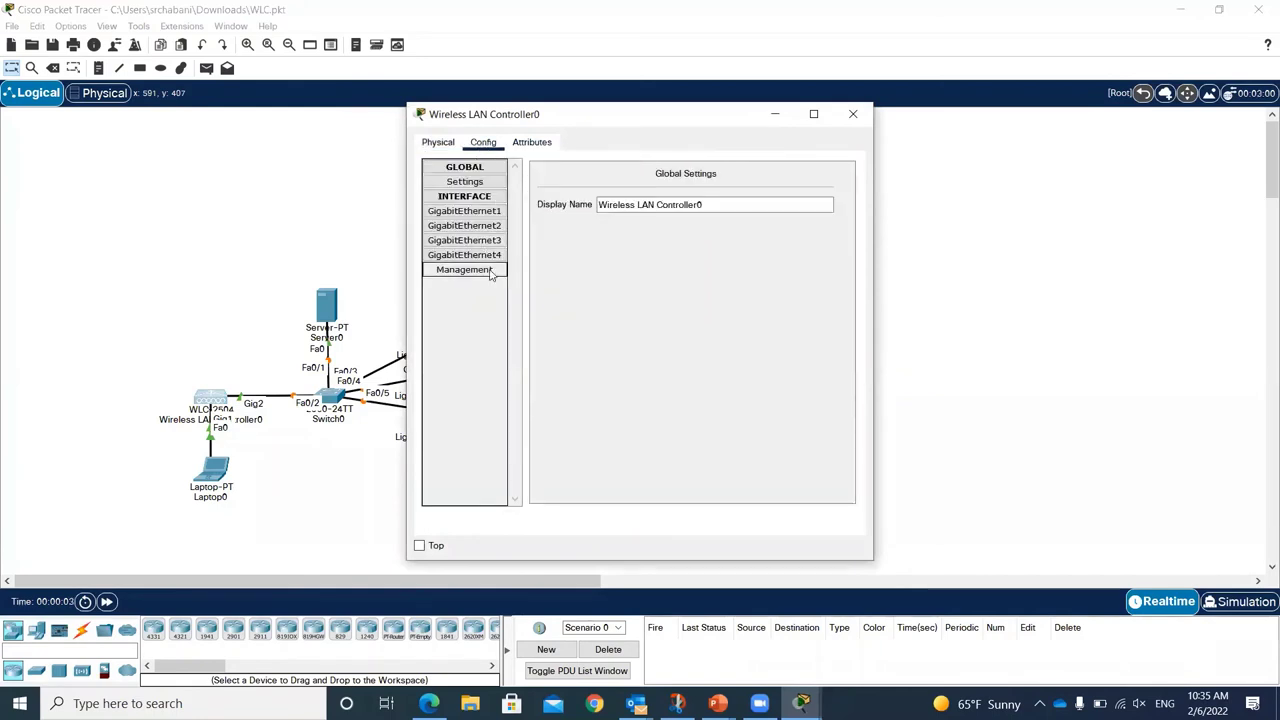
click(466, 270)
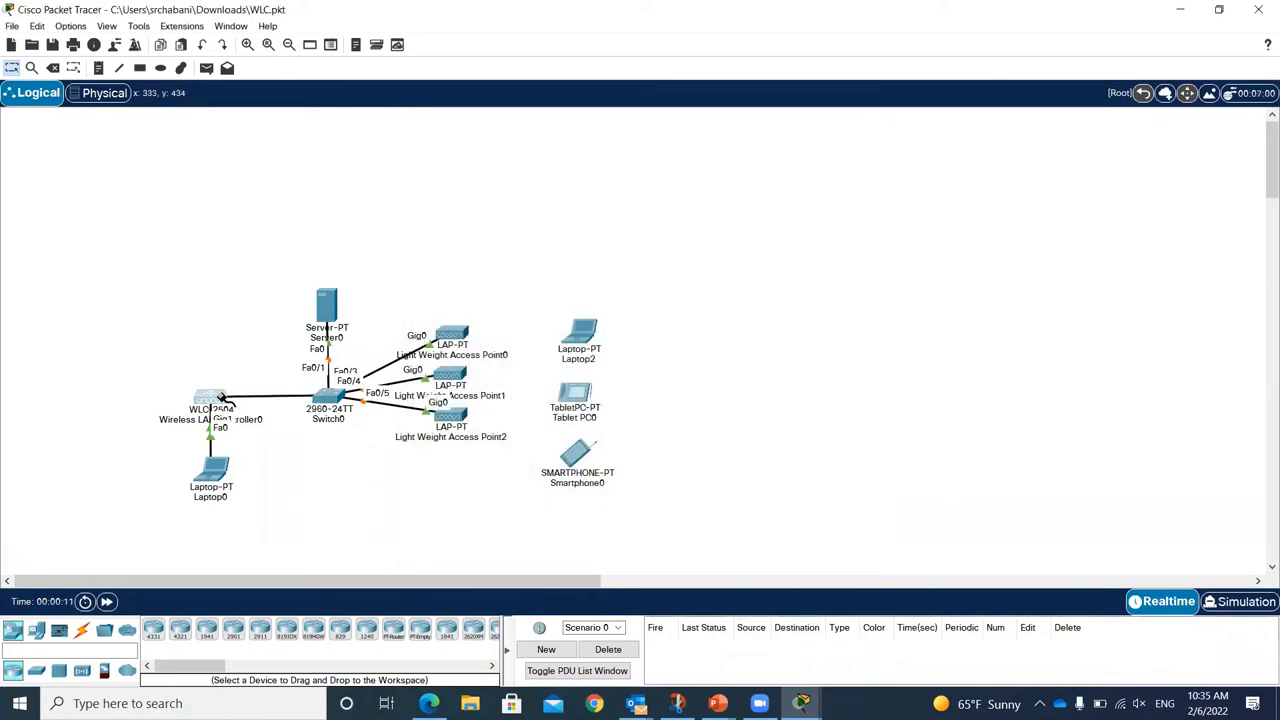
Step: Cable Laptop0 to controller Gig4 and controller Gig1 to Switch0 Fa0/2
click(230, 403)
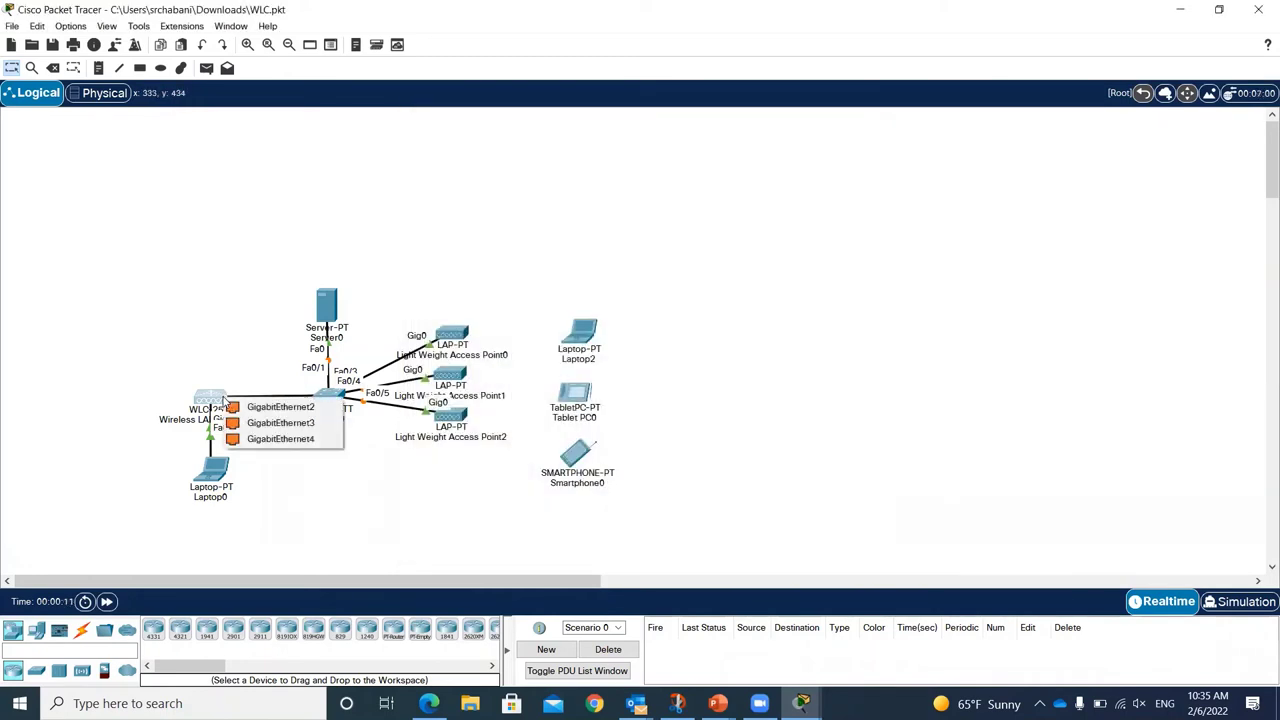
click(280, 407)
drag(211, 465, 114, 284)
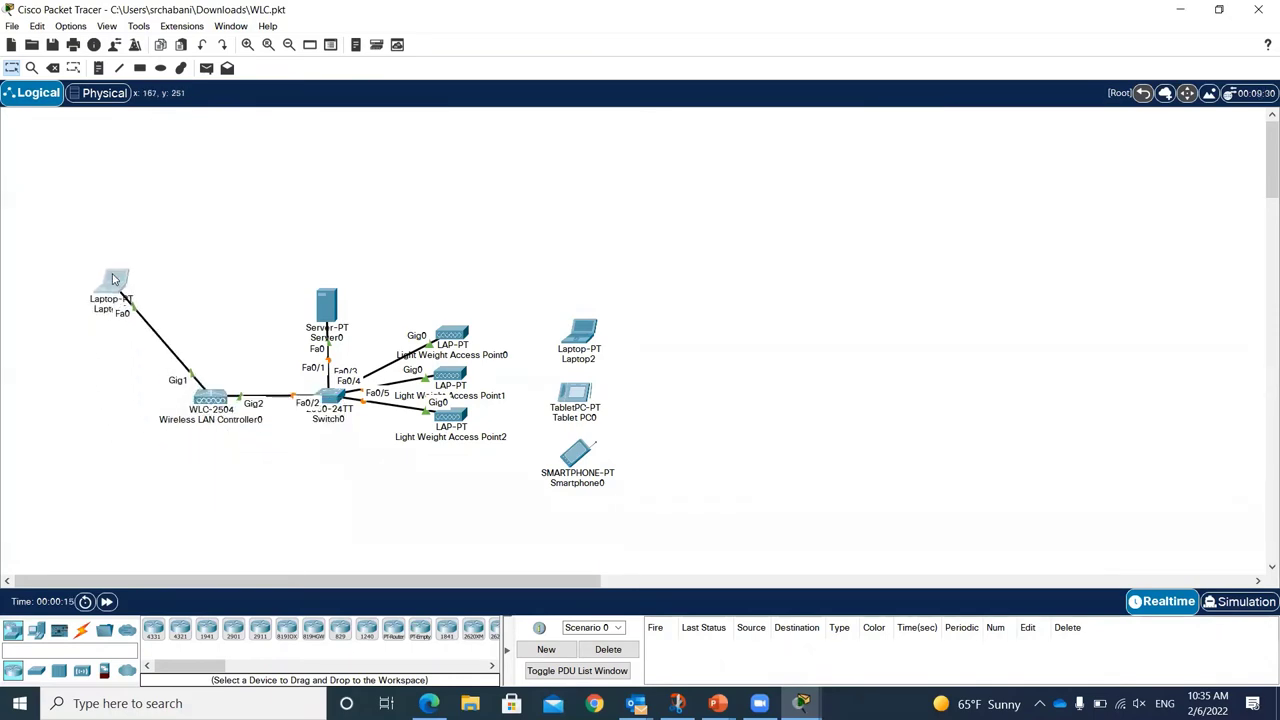
click(210, 398)
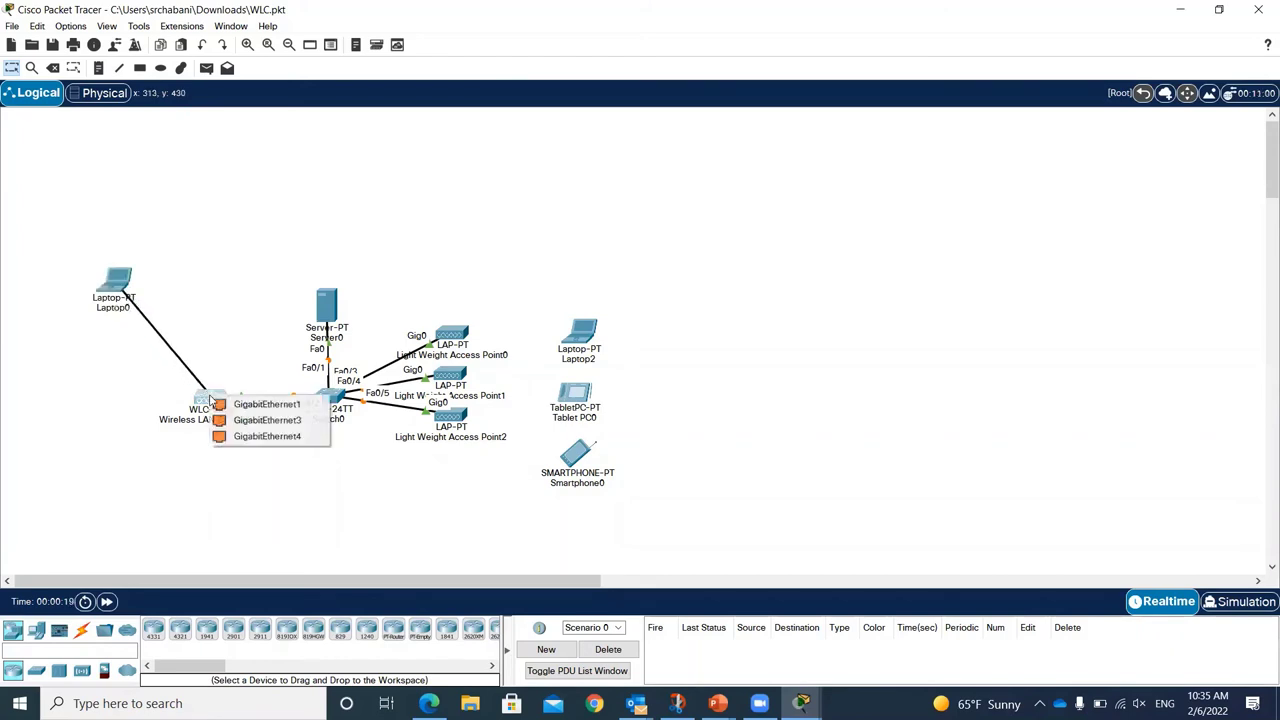
click(270, 436)
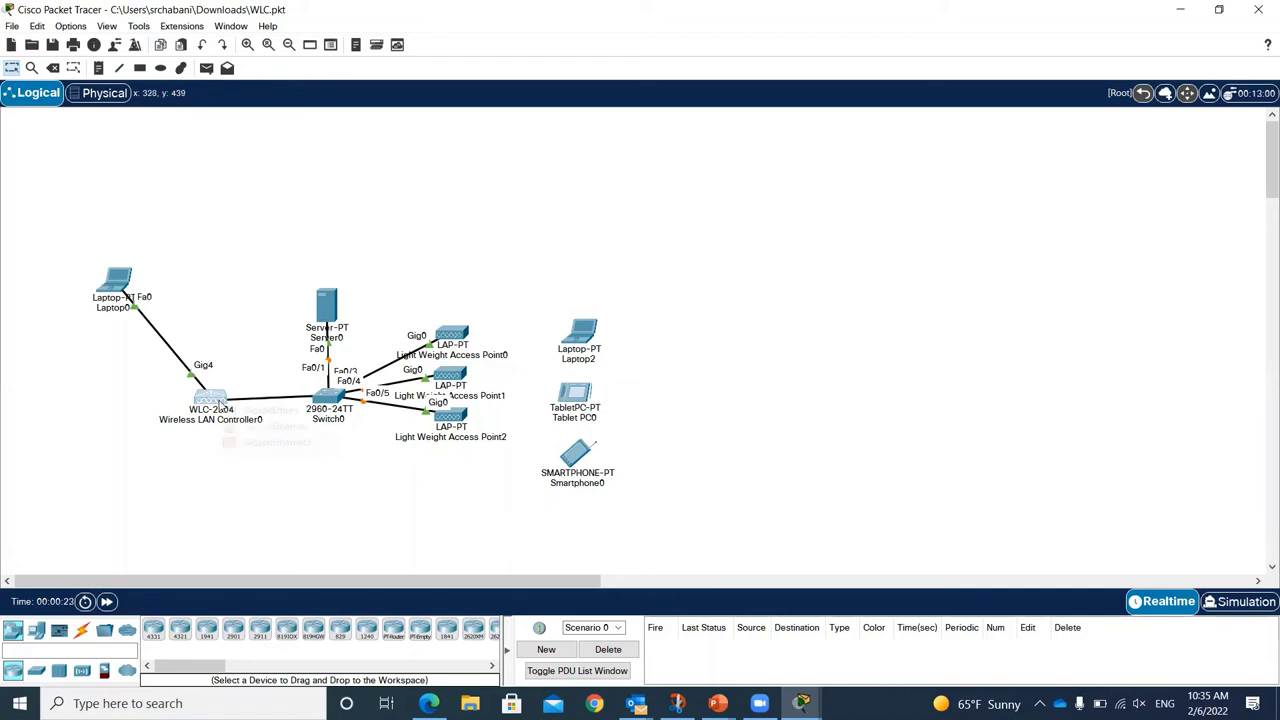
click(221, 402)
click(275, 411)
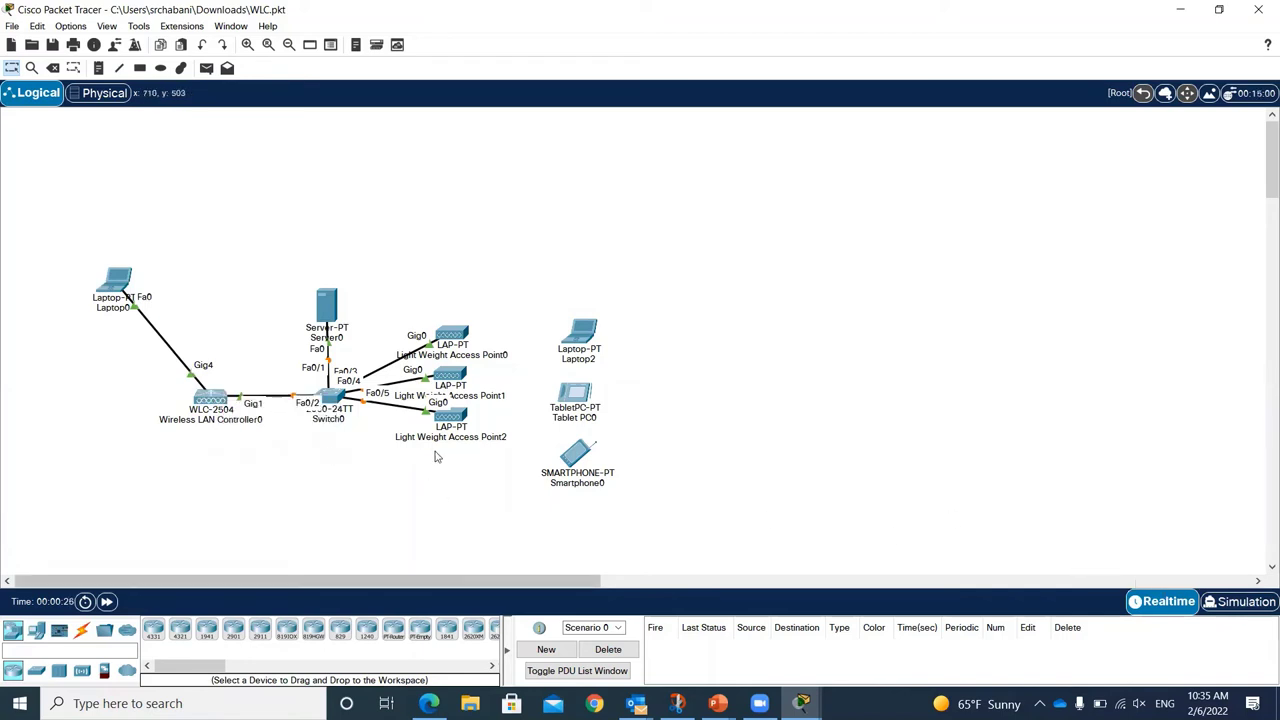
drag(237, 366, 289, 436)
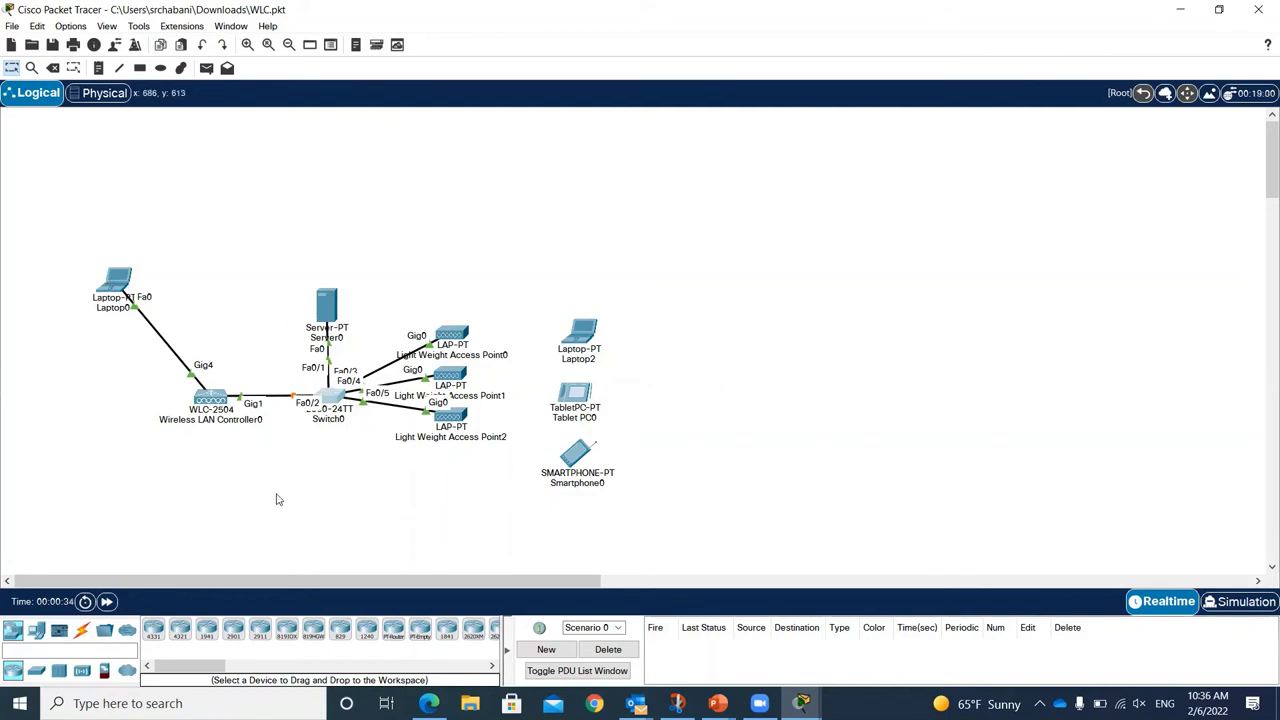
Step: Fast-forward time and confirm Access Point0 shows CAPWAP connected to 192.168.1.254 with three WLANs
mouse_move(462, 344)
click(107, 602)
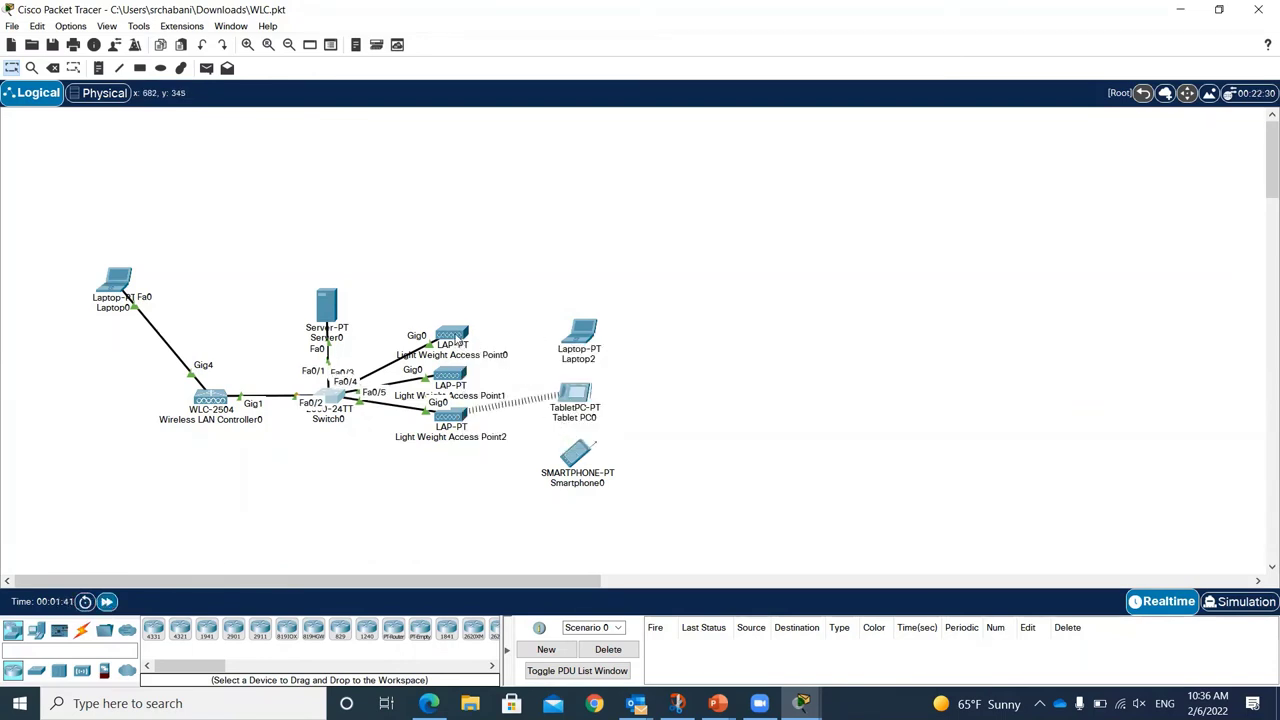
mouse_move(458, 339)
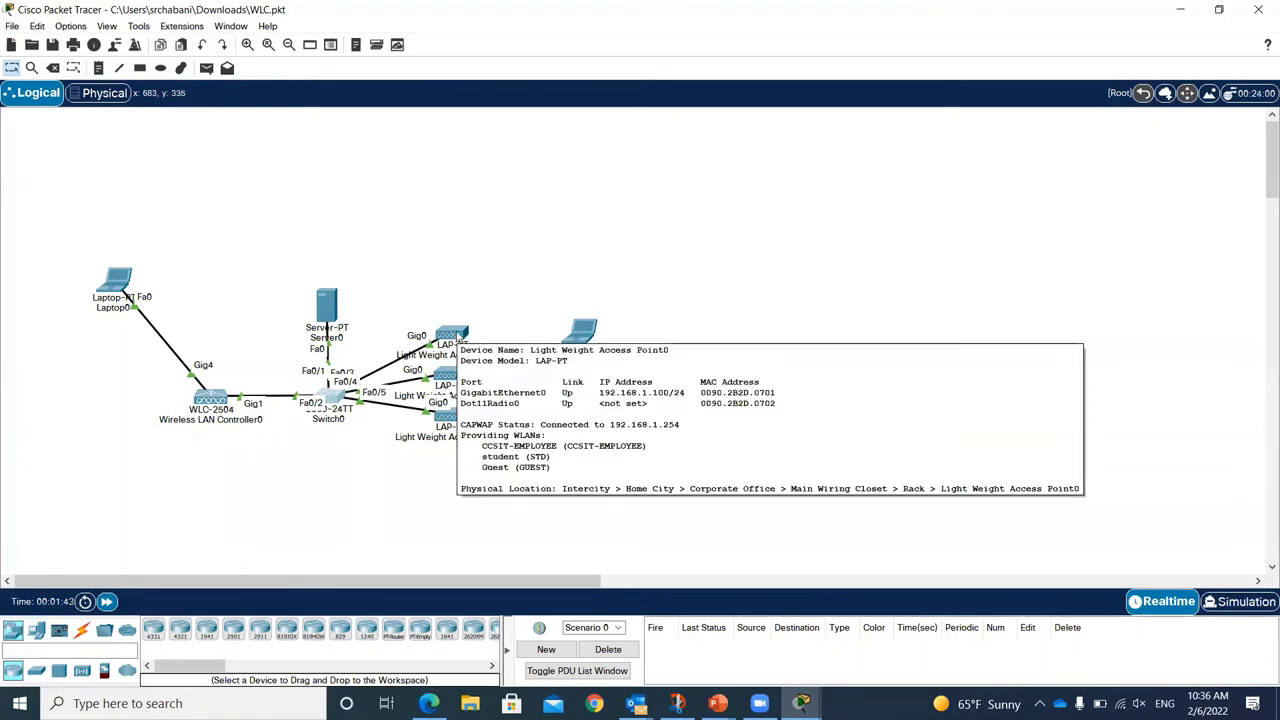
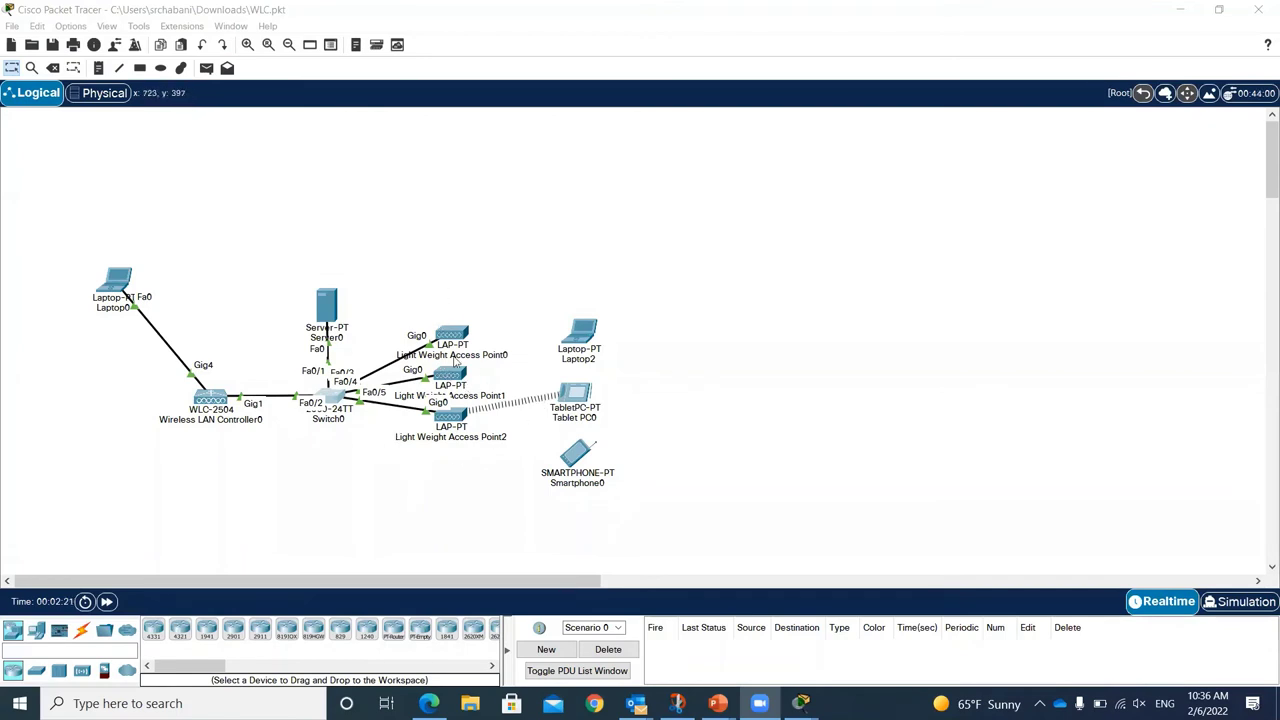
Step: Place a new LAP-PT lightweight access point above the switch
click(455, 338)
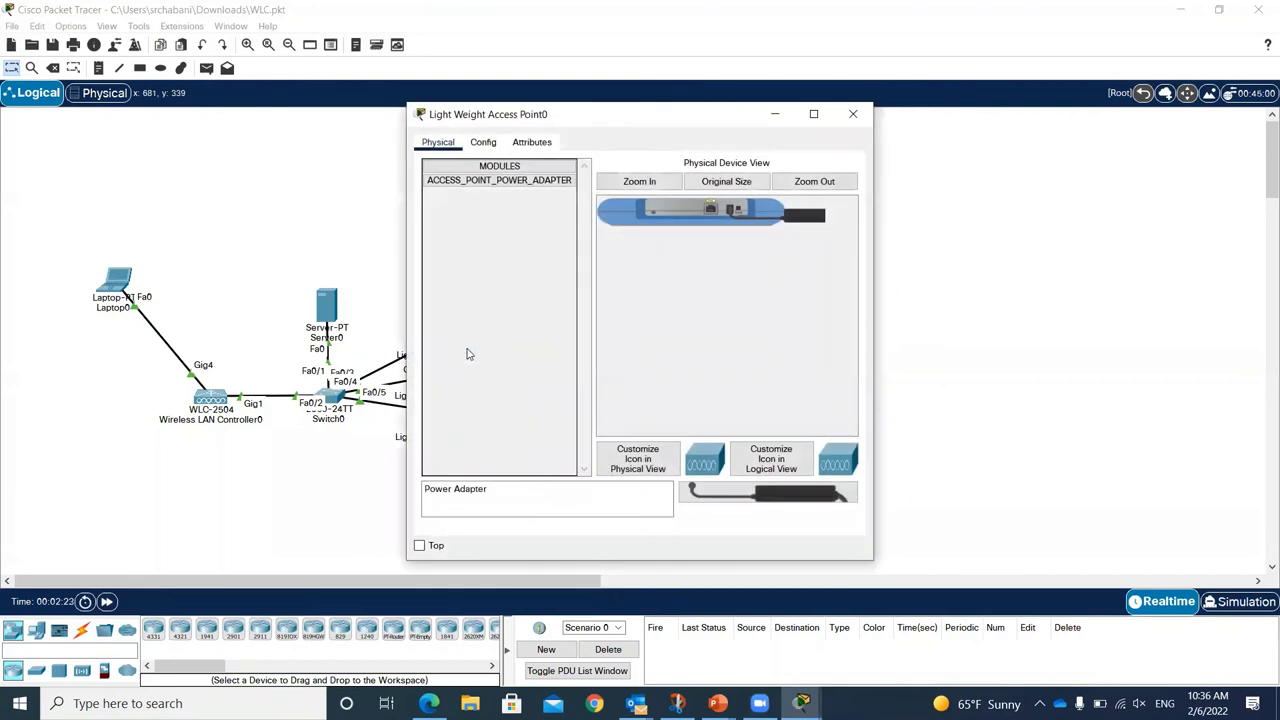
click(251, 546)
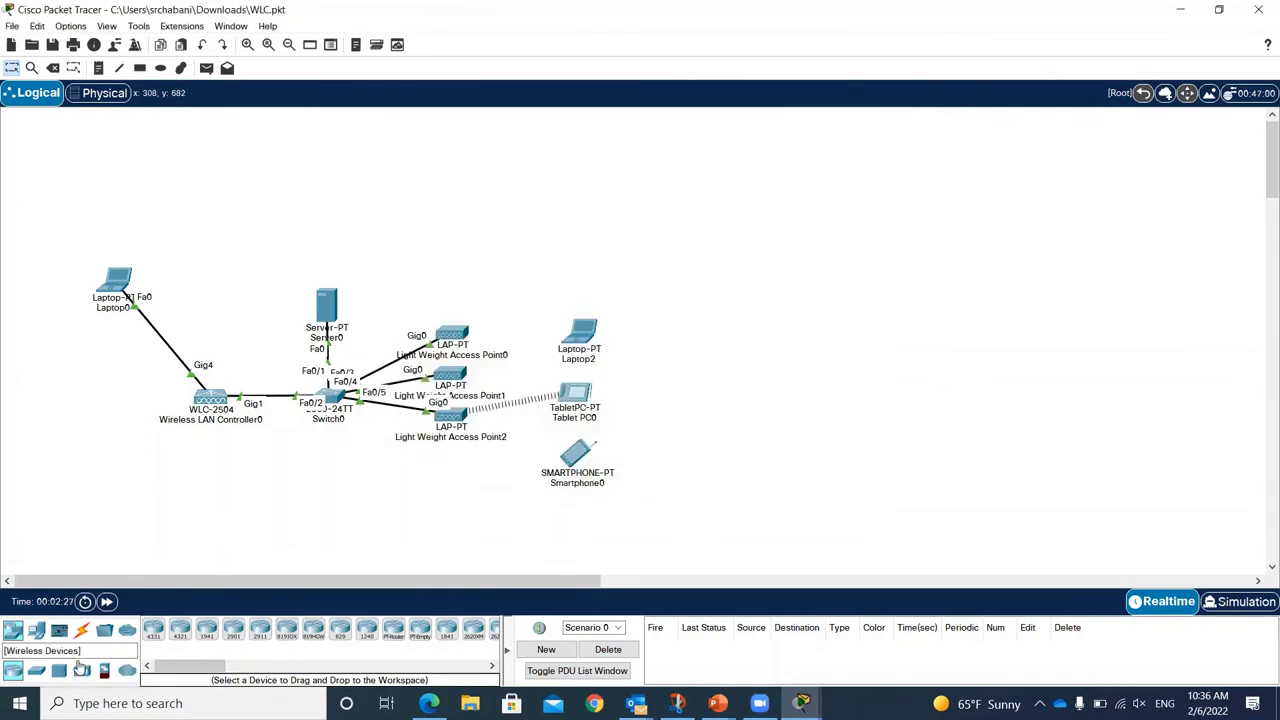
click(82, 670)
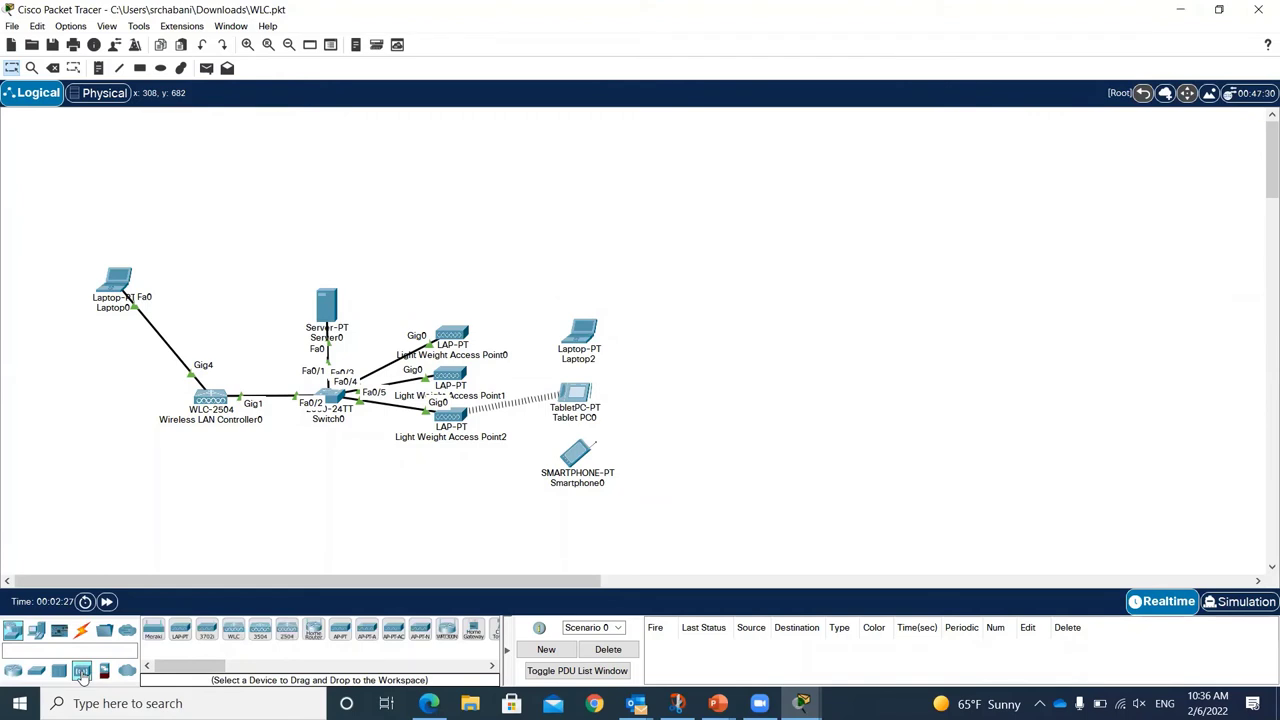
click(180, 630)
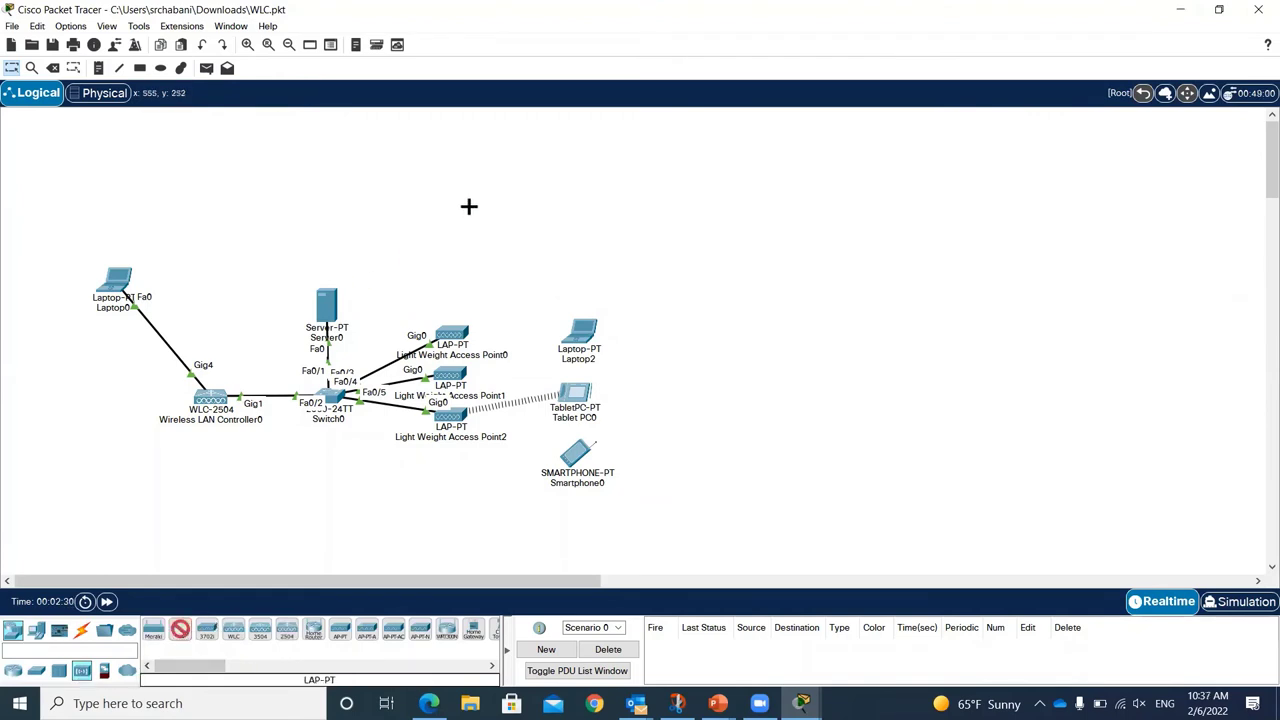
click(497, 200)
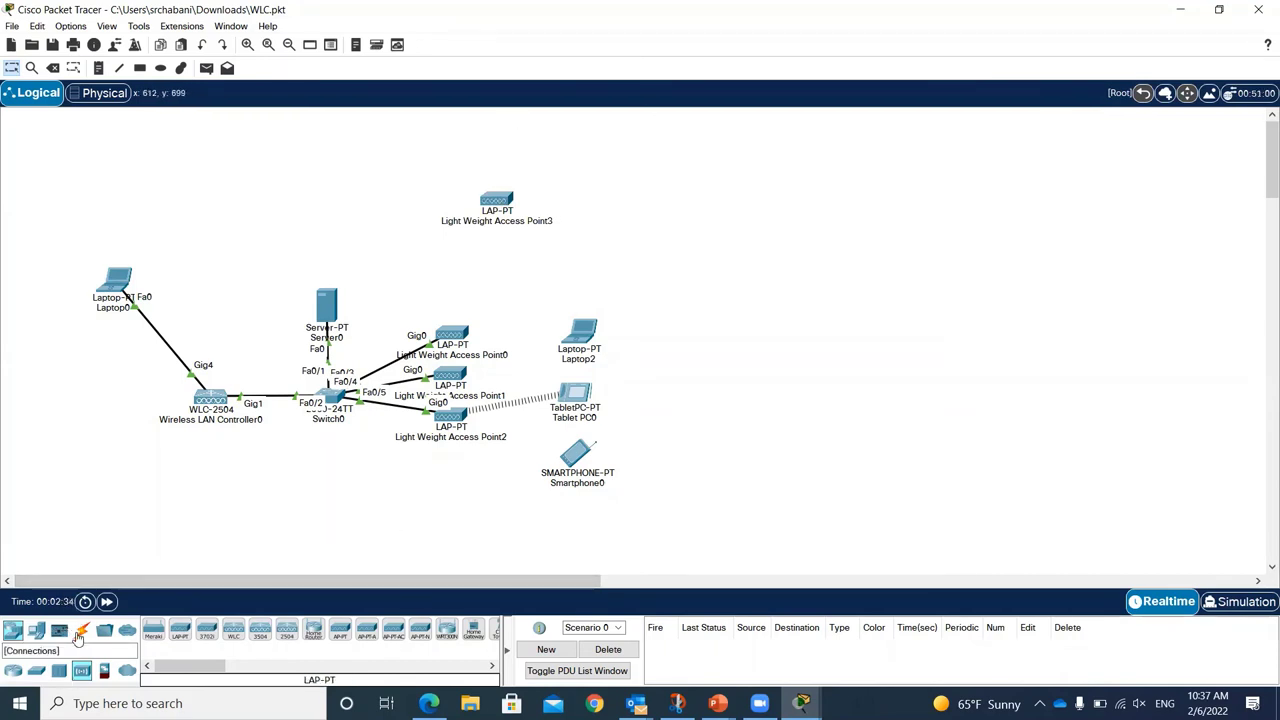
Step: Cable Switch0 Fa0/6 to Access Point3's Gig0 with copper straight-through and plug in its power adapter
click(82, 637)
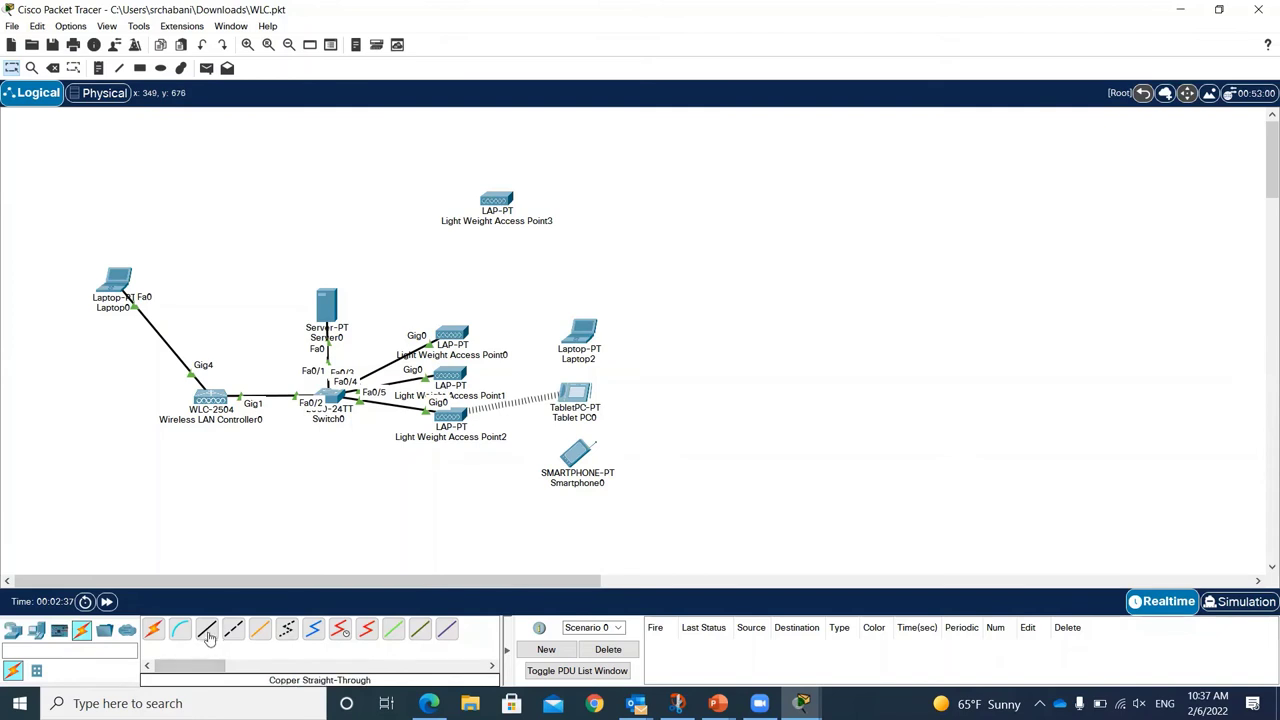
click(208, 630)
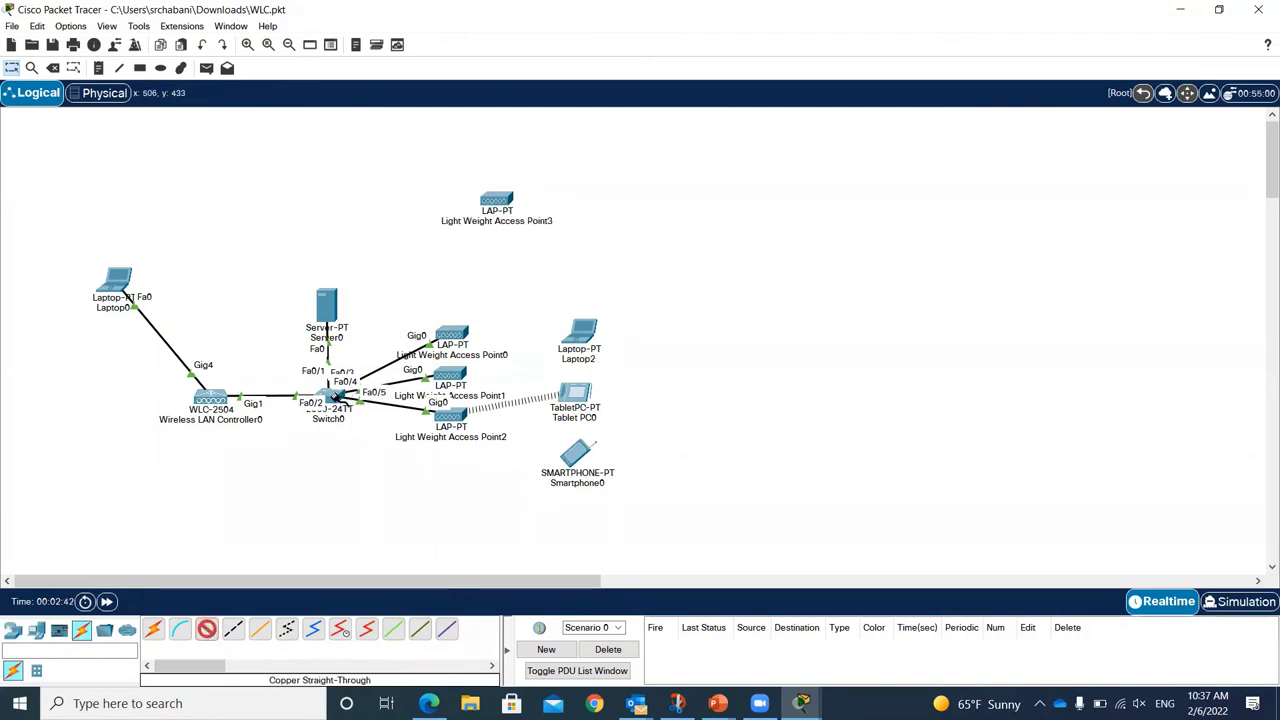
click(331, 392)
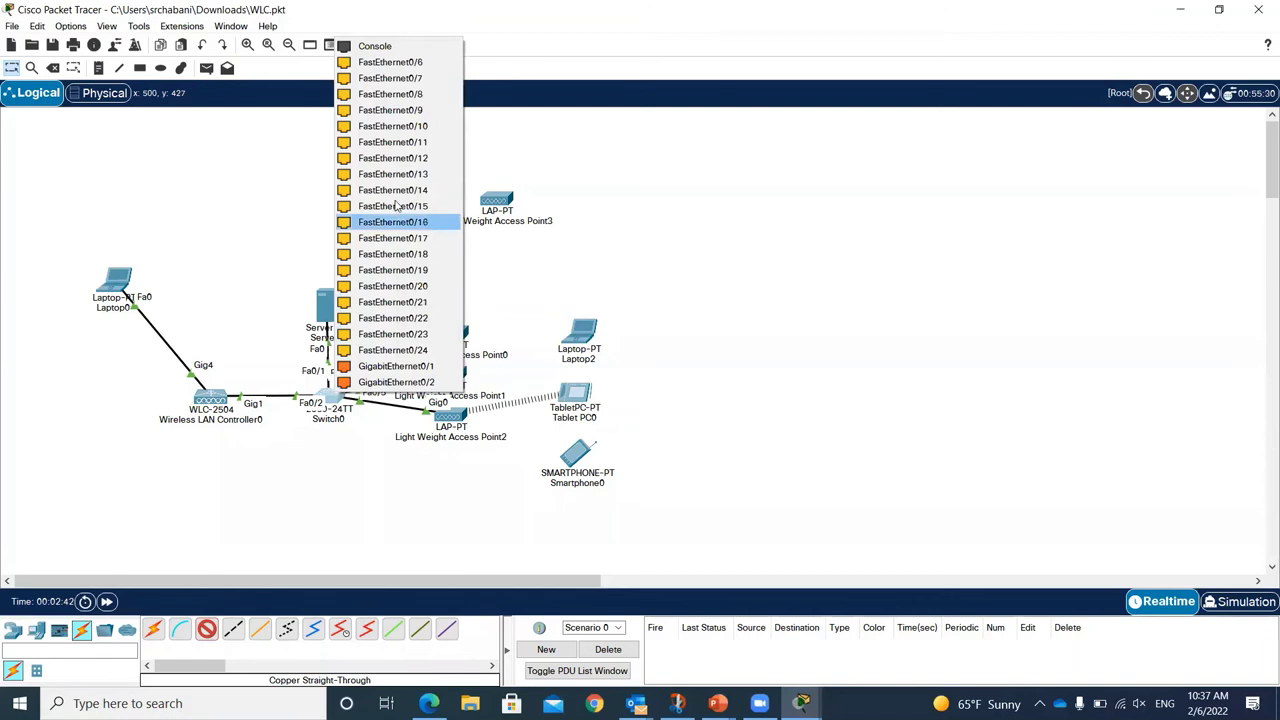
click(400, 62)
click(494, 201)
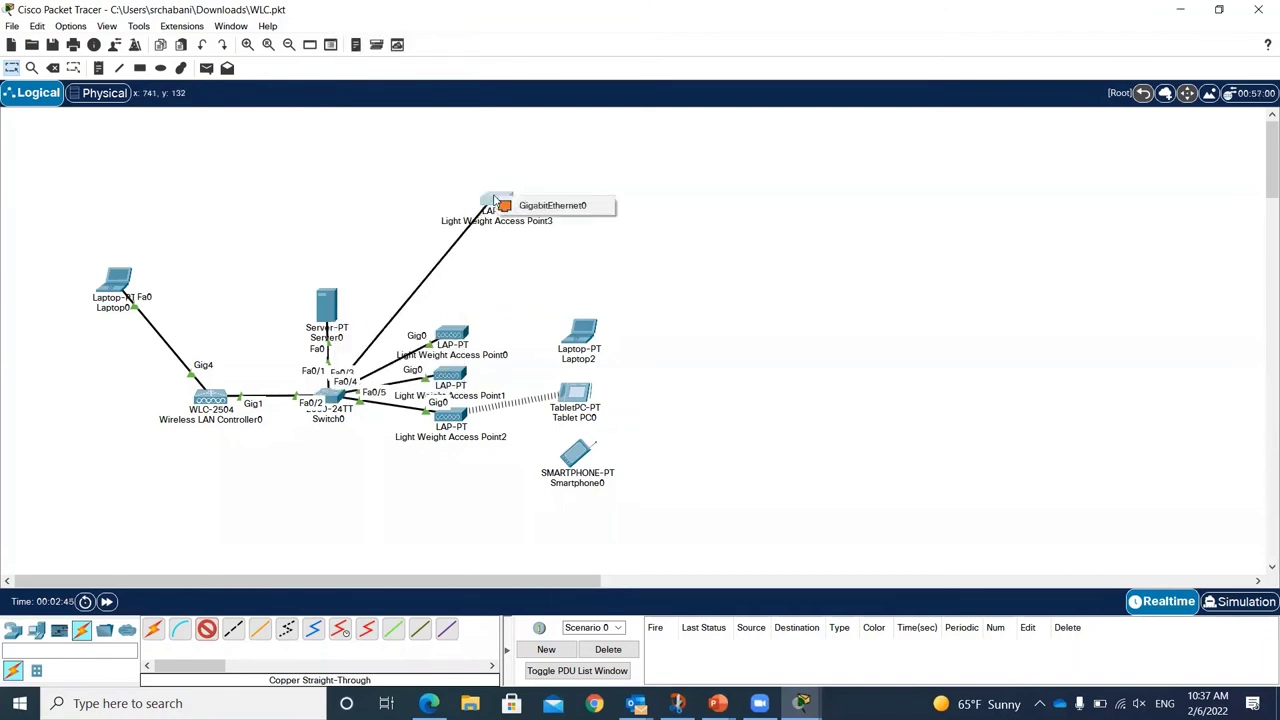
click(563, 207)
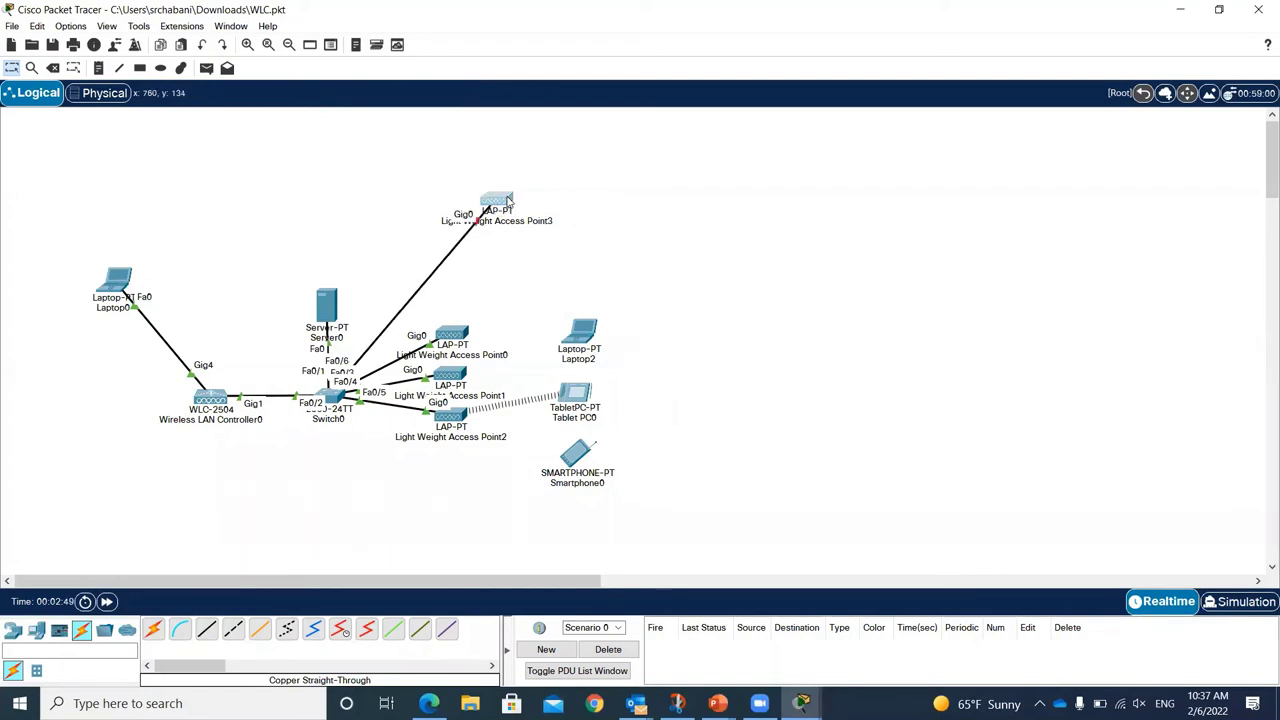
click(498, 200)
drag(828, 500, 730, 207)
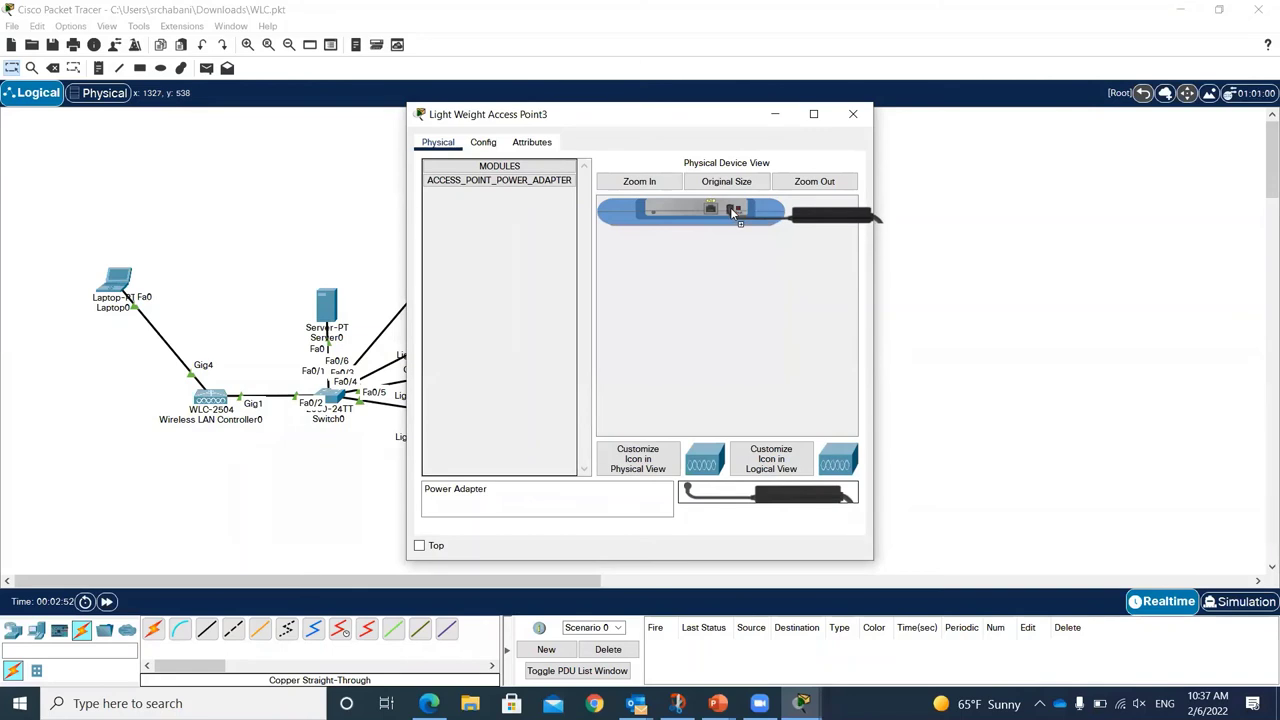
Step: Set Light Weight Access Point3's addressing back to DHCP in its Config settings
click(855, 117)
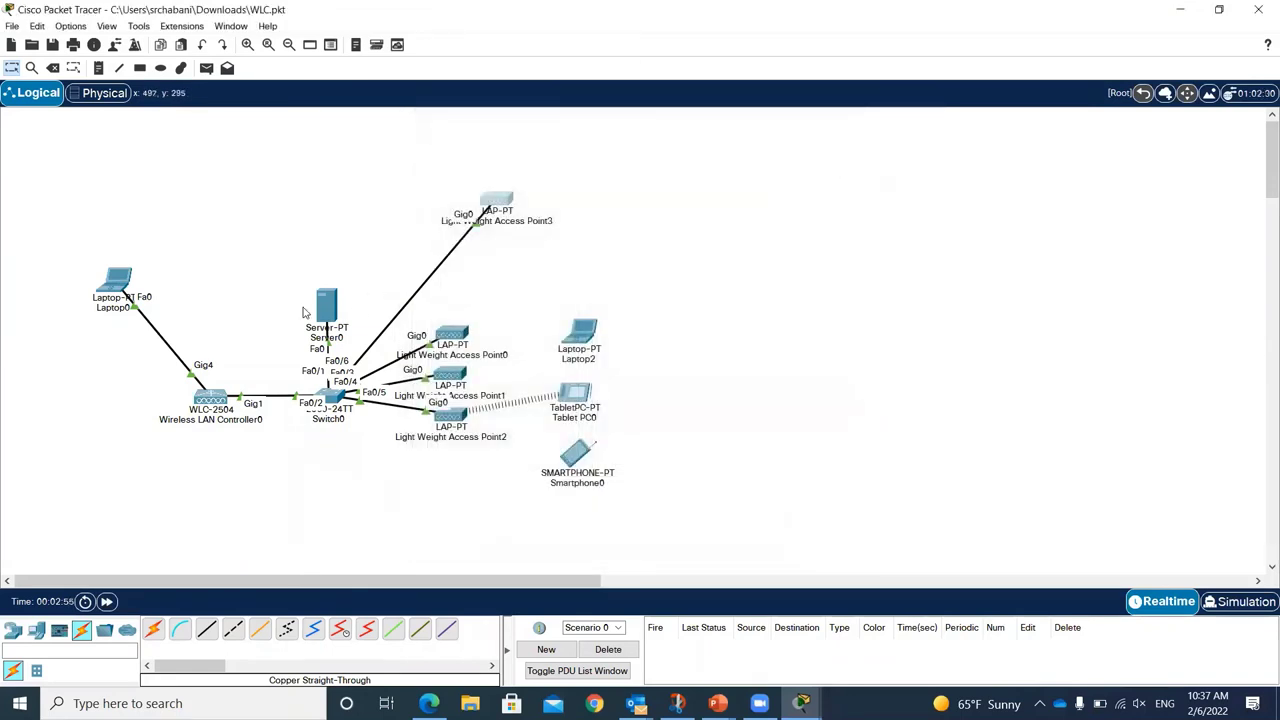
click(510, 206)
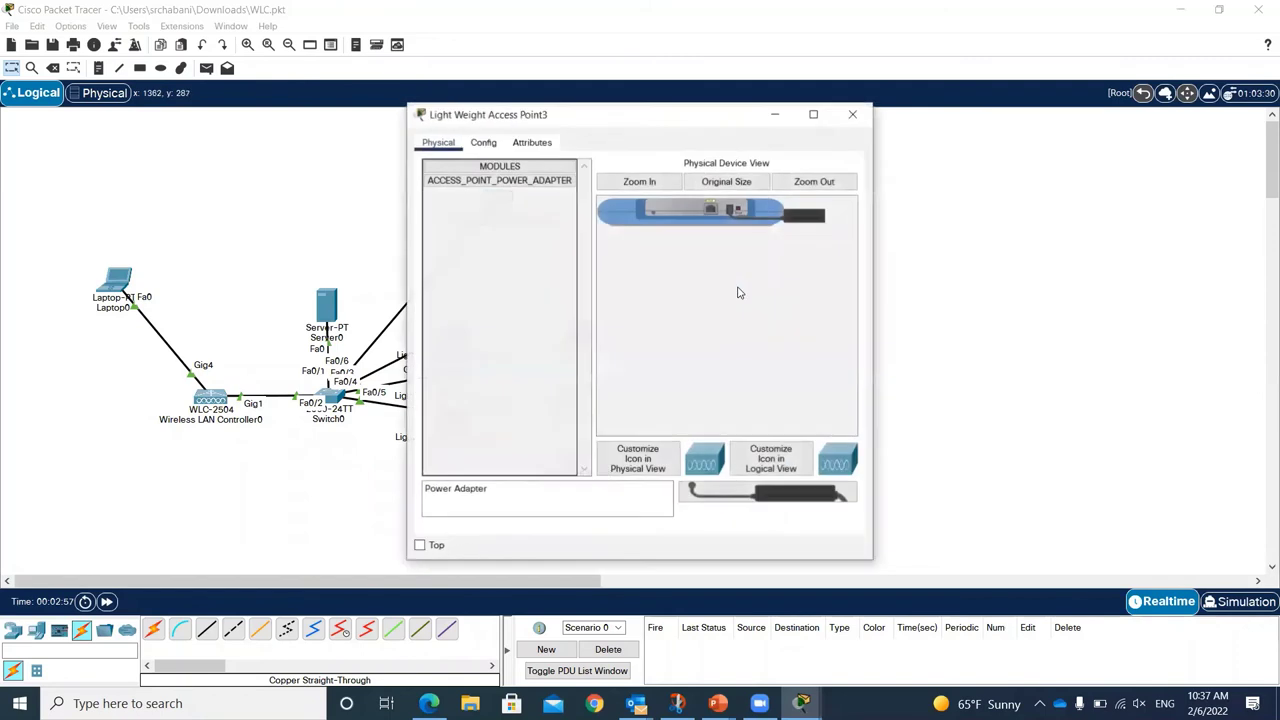
click(485, 145)
click(551, 262)
click(551, 246)
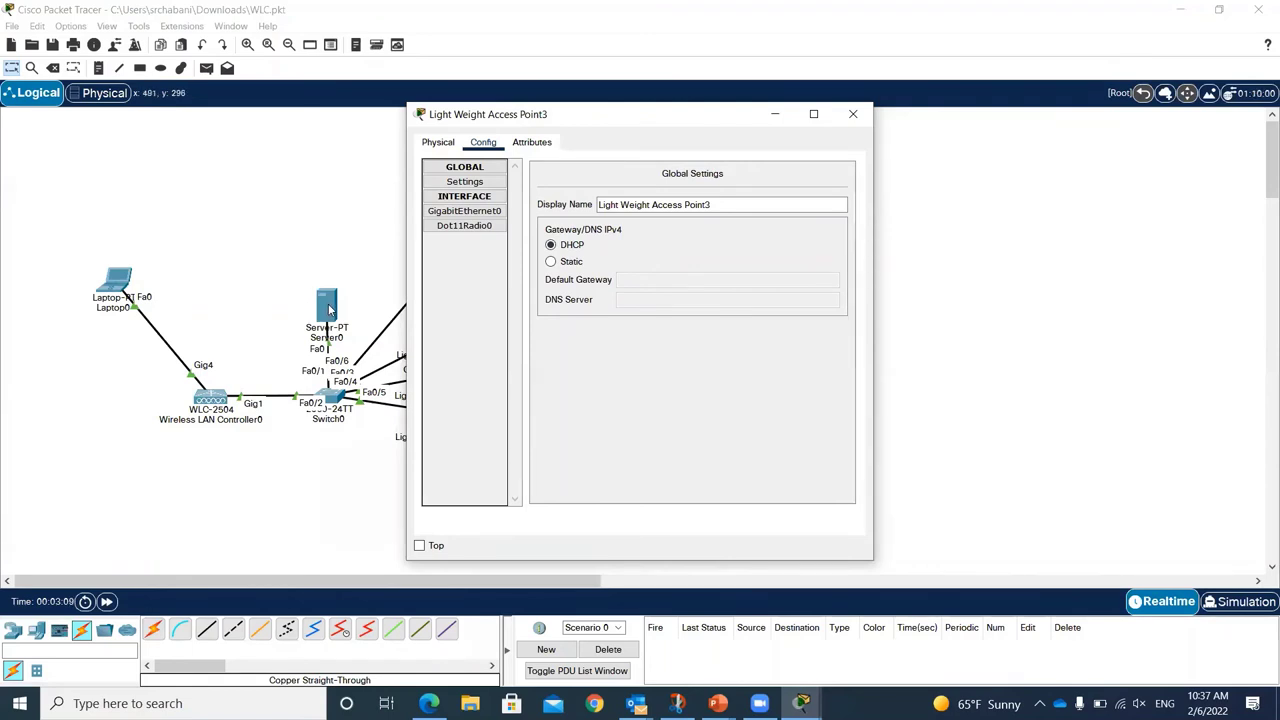
Step: Fast-forward the simulation time so the access point can come up
click(107, 602)
click(107, 602)
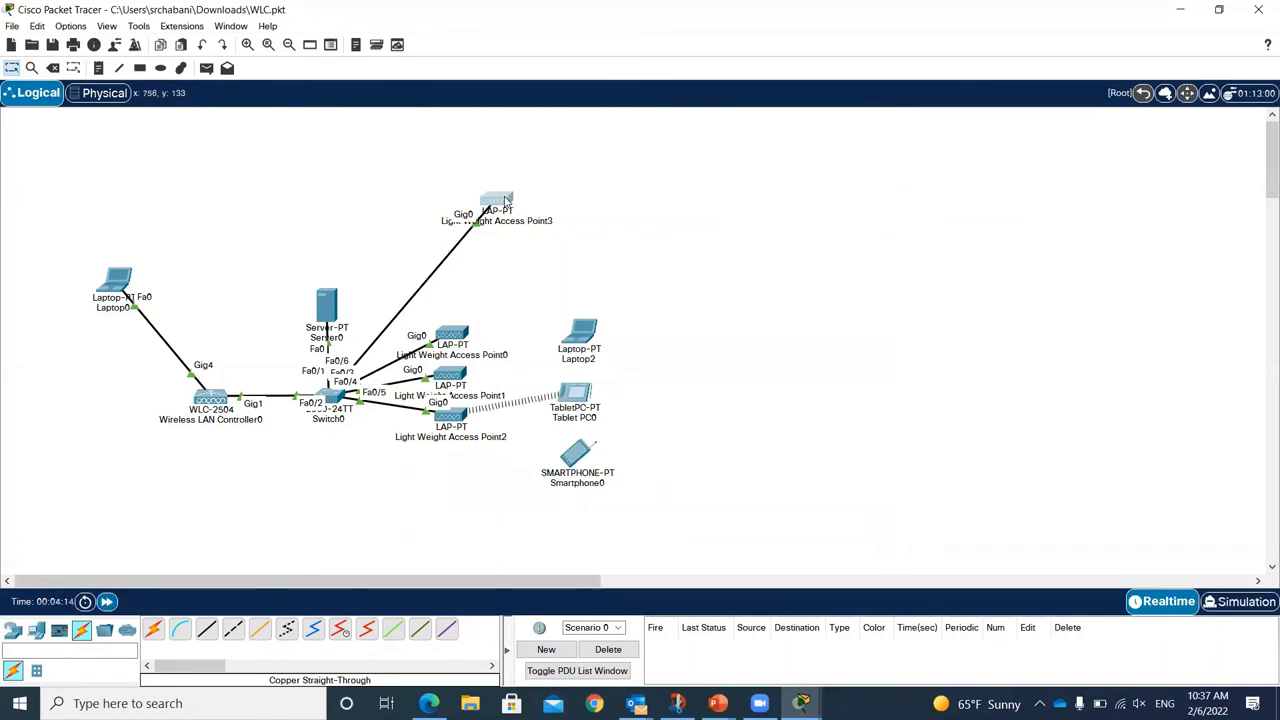
mouse_move(503, 200)
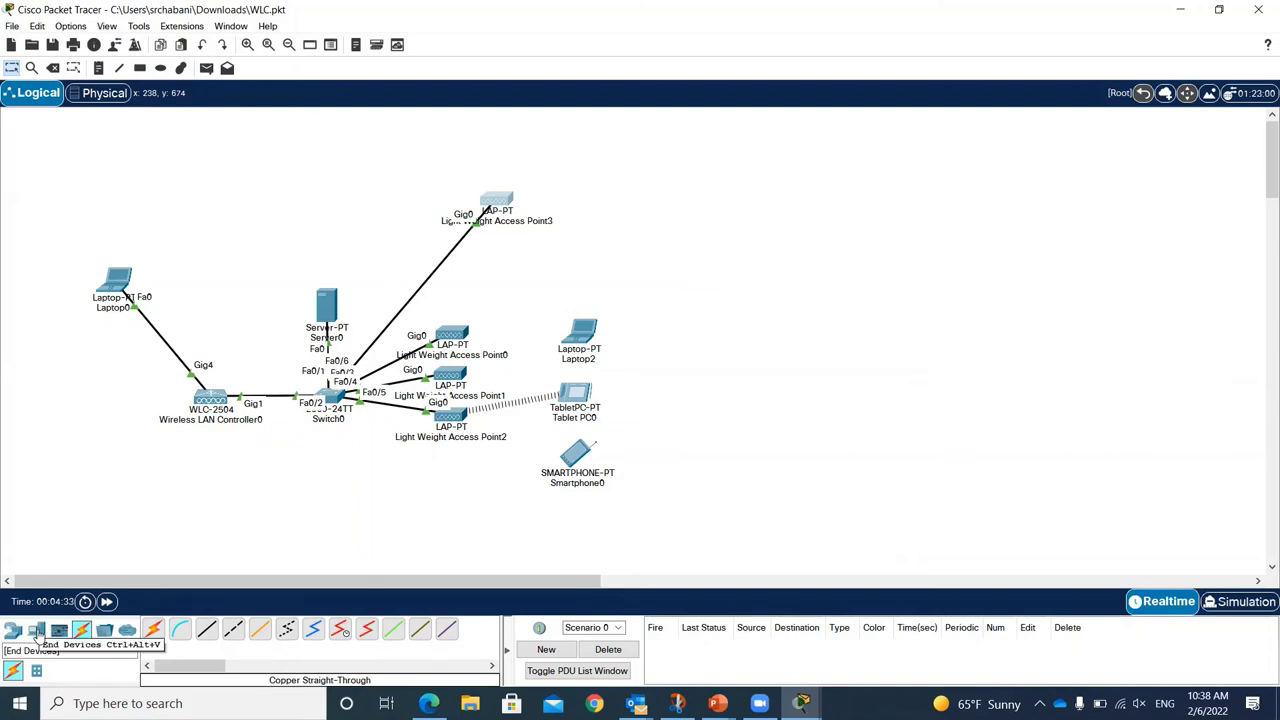
Step: Bring up Laptop2's Wireless0 configuration settings
click(580, 330)
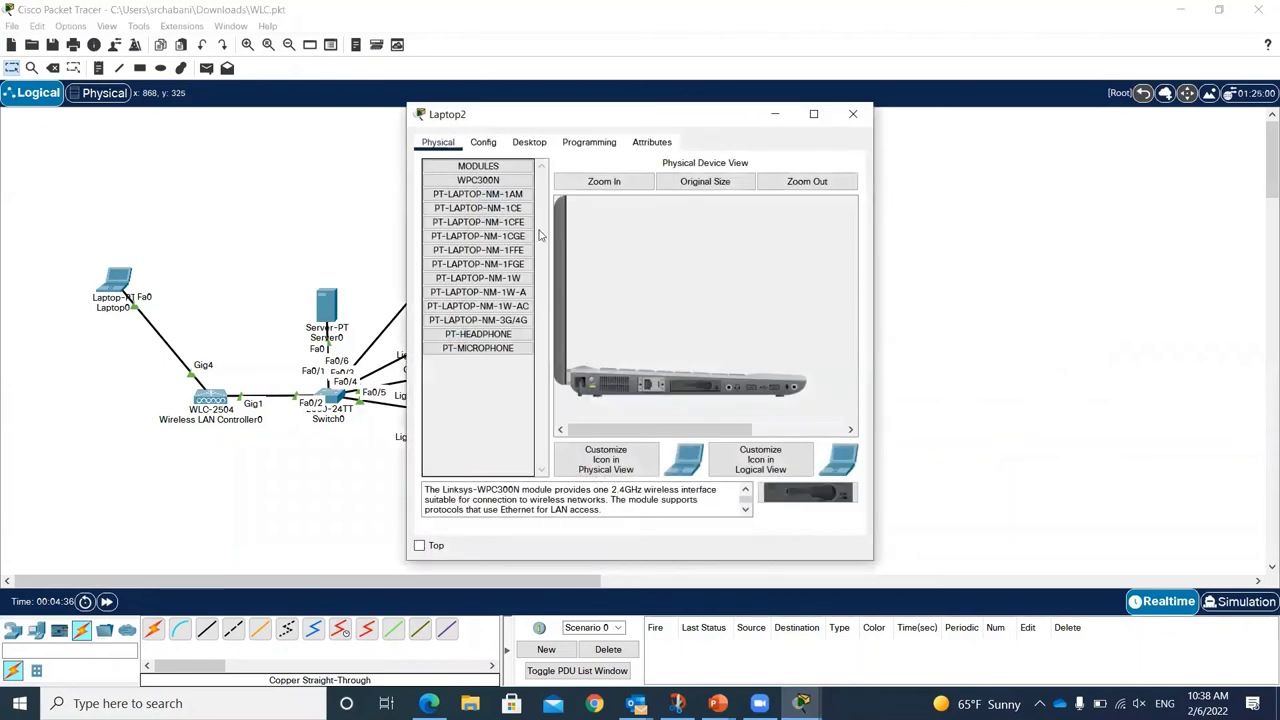
click(484, 142)
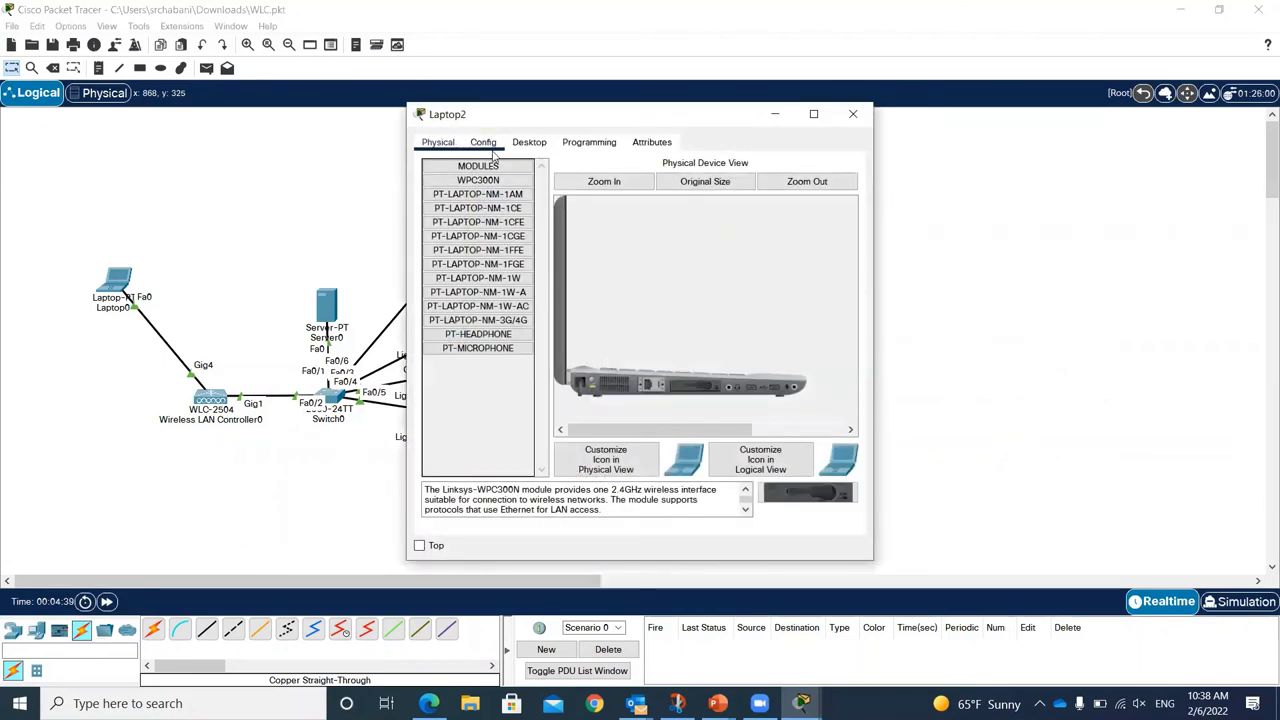
click(488, 229)
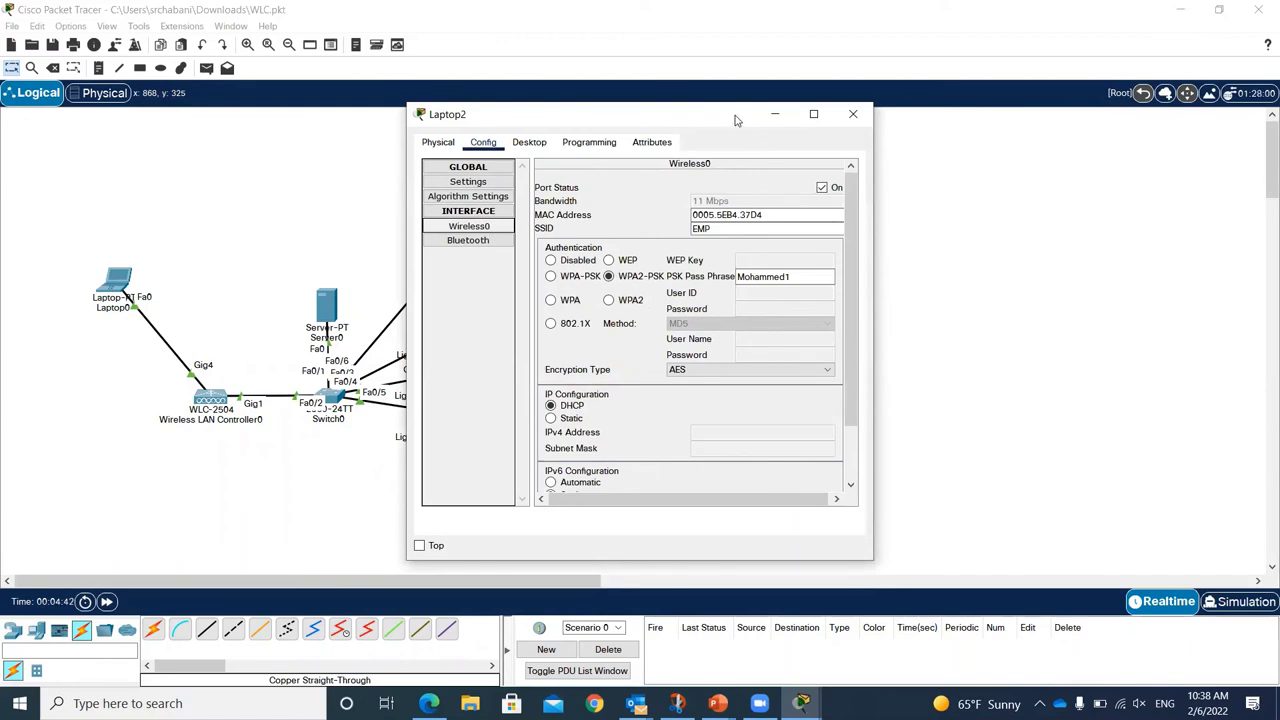
drag(729, 116, 662, 91)
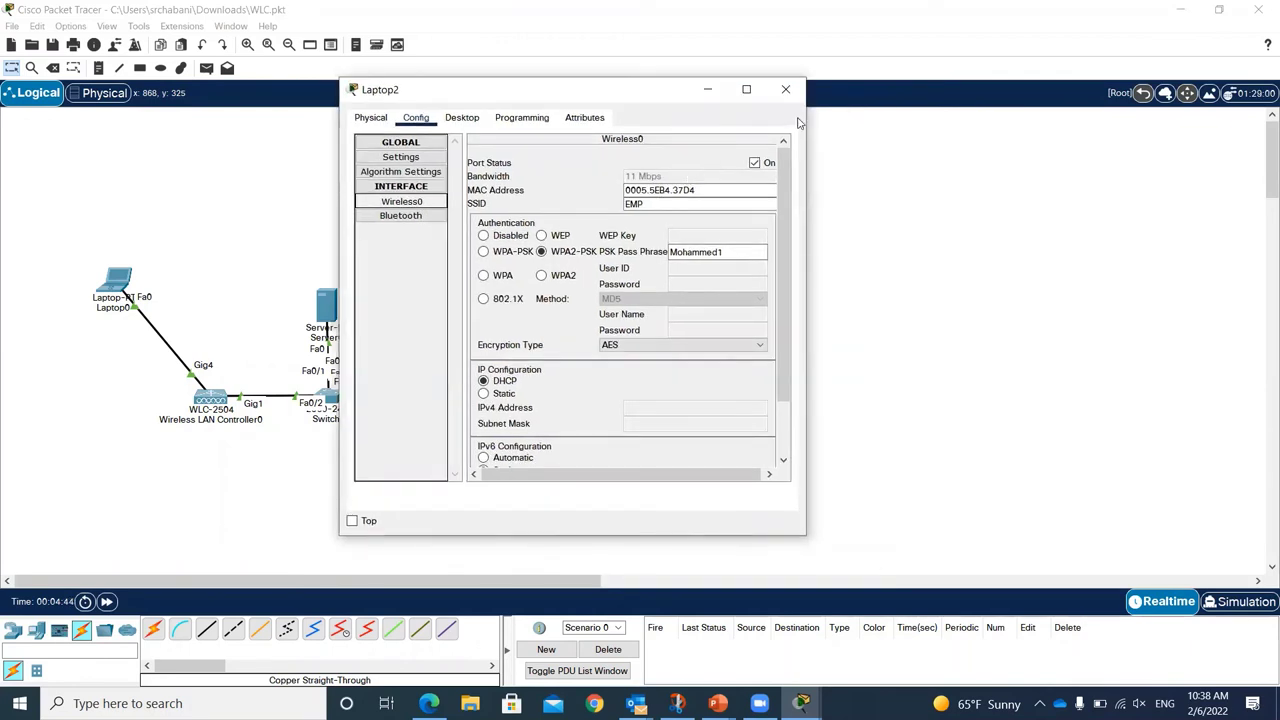
click(786, 89)
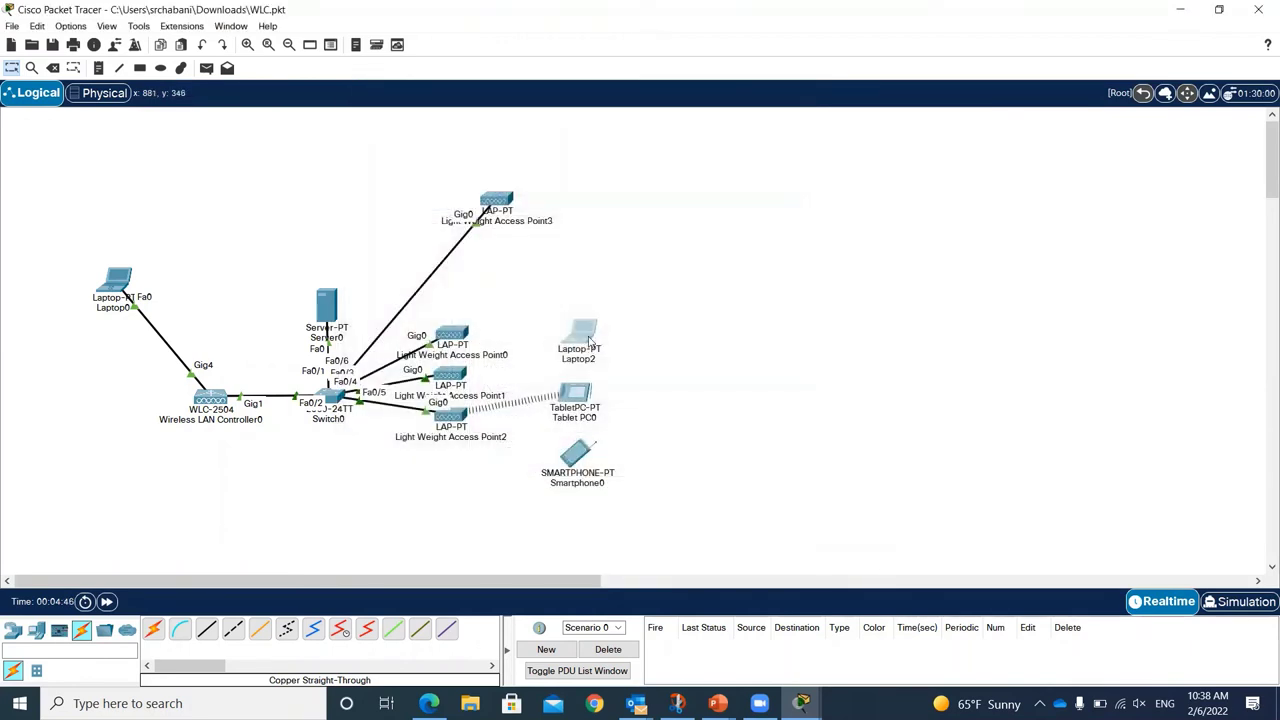
click(588, 340)
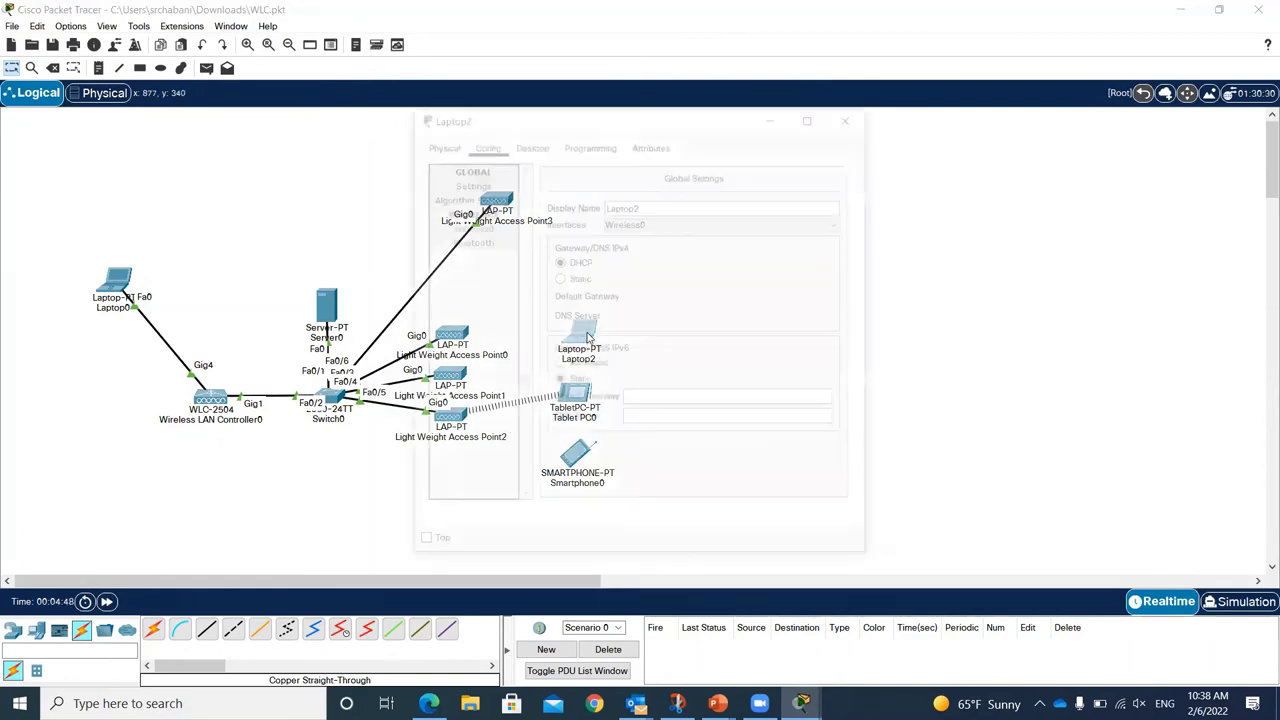
click(440, 147)
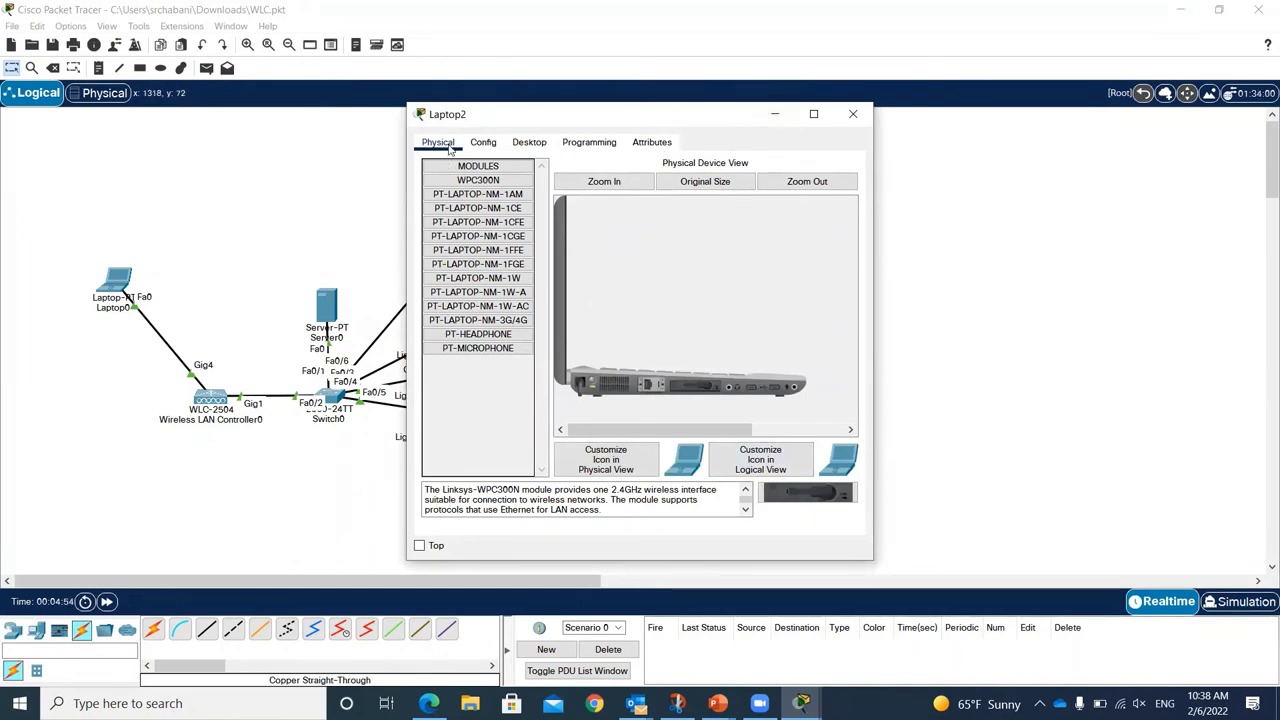
click(481, 143)
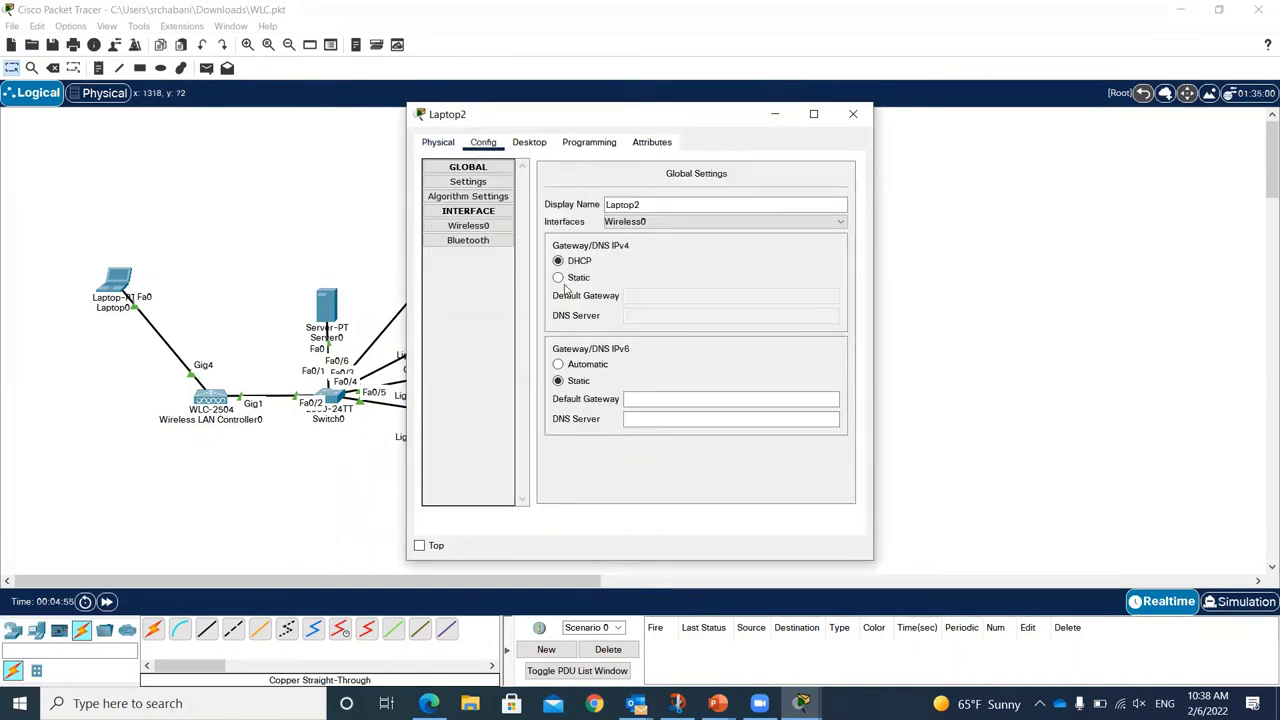
click(468, 225)
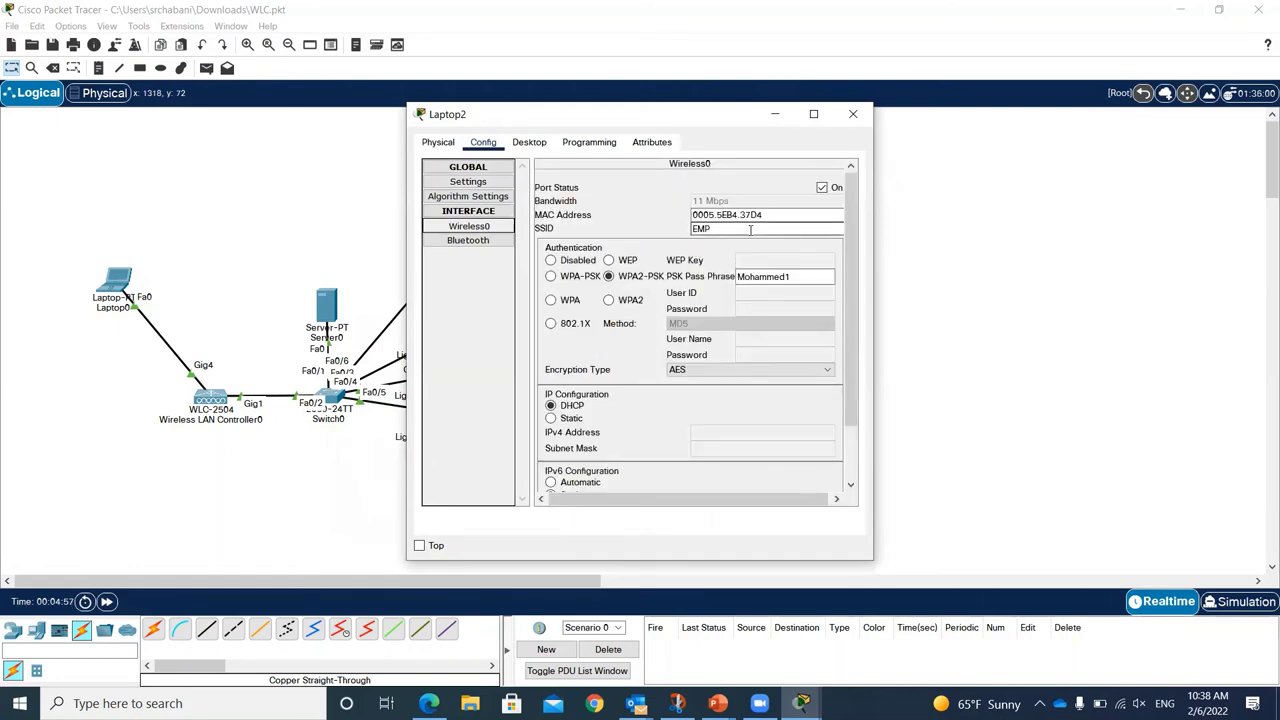
click(802, 278)
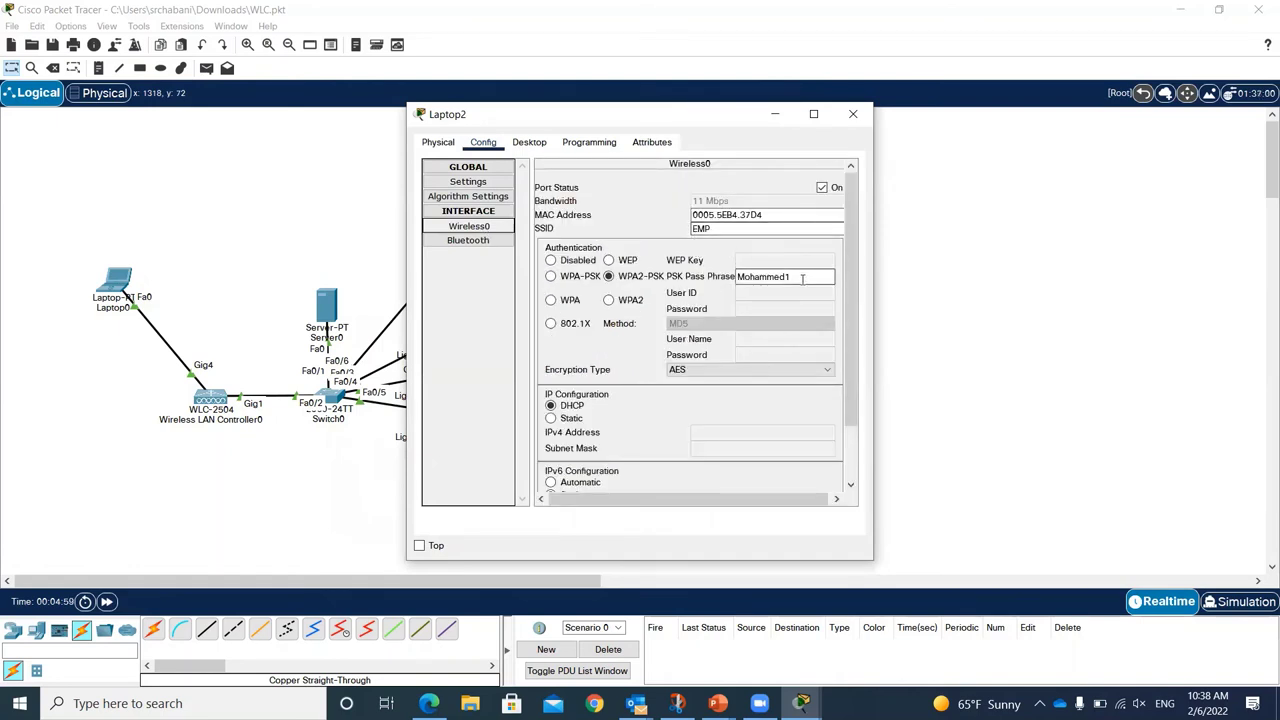
drag(802, 278, 722, 273)
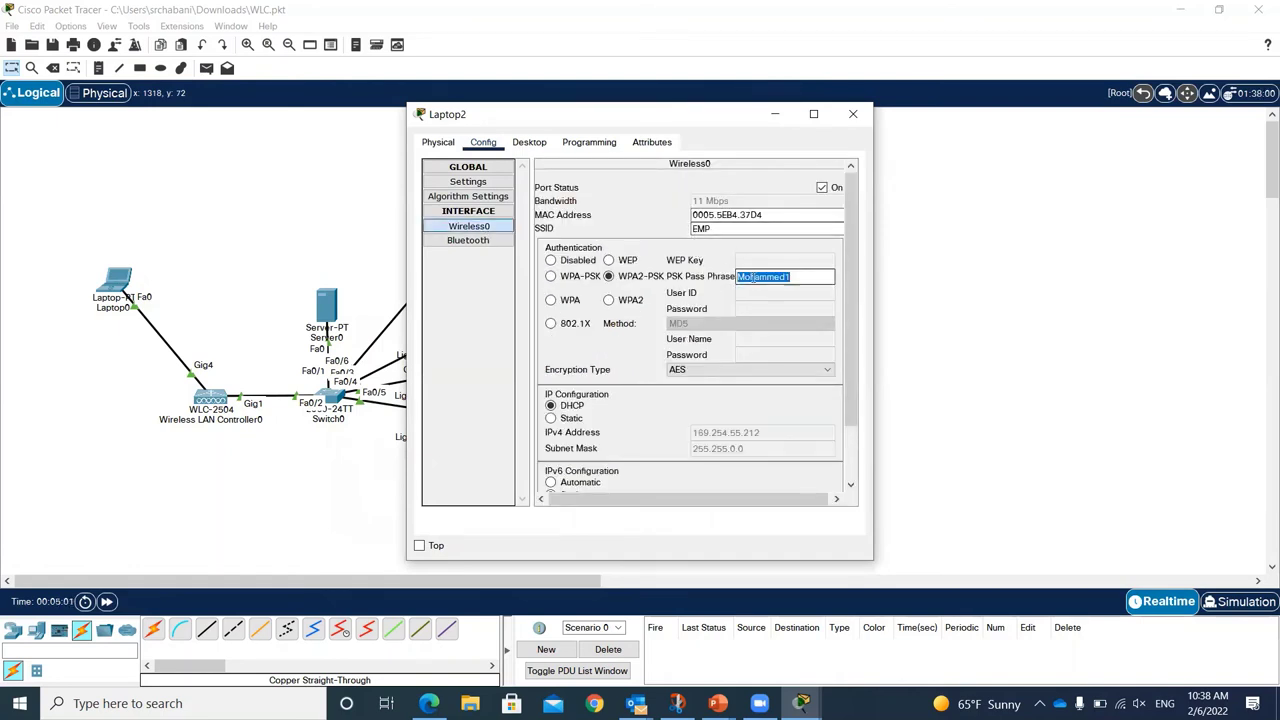
text(0)
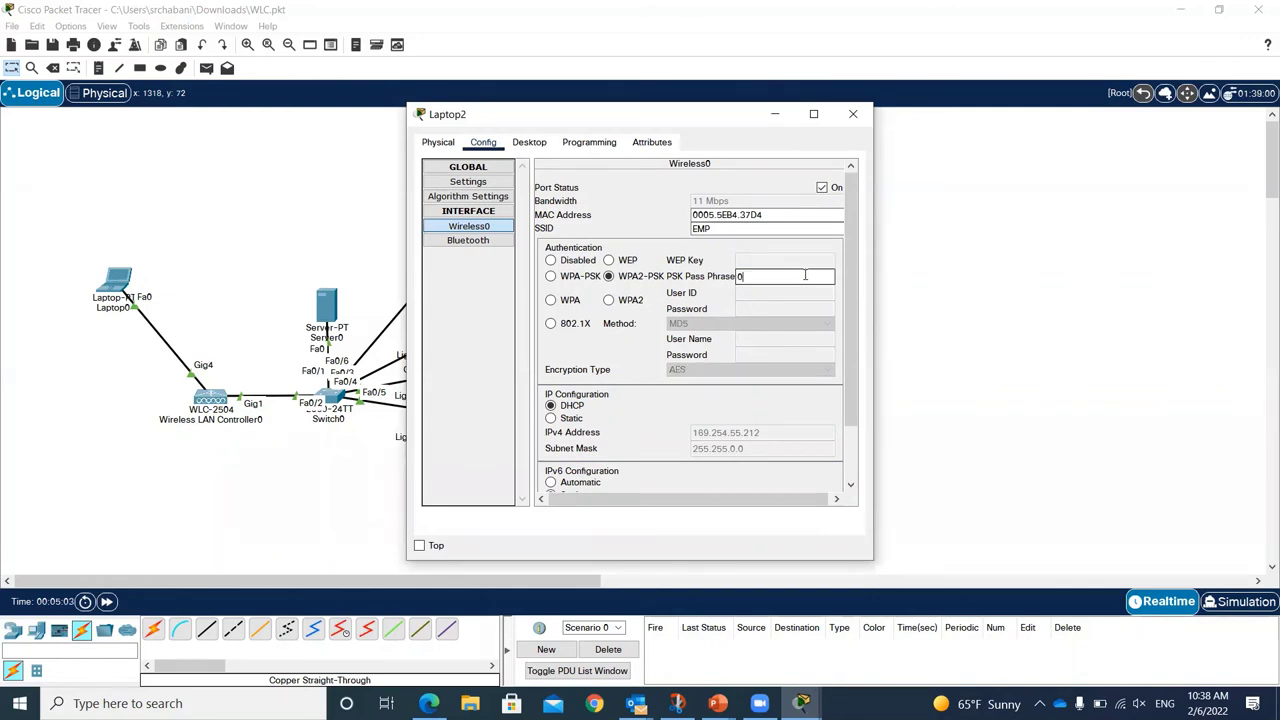
text(123456789)
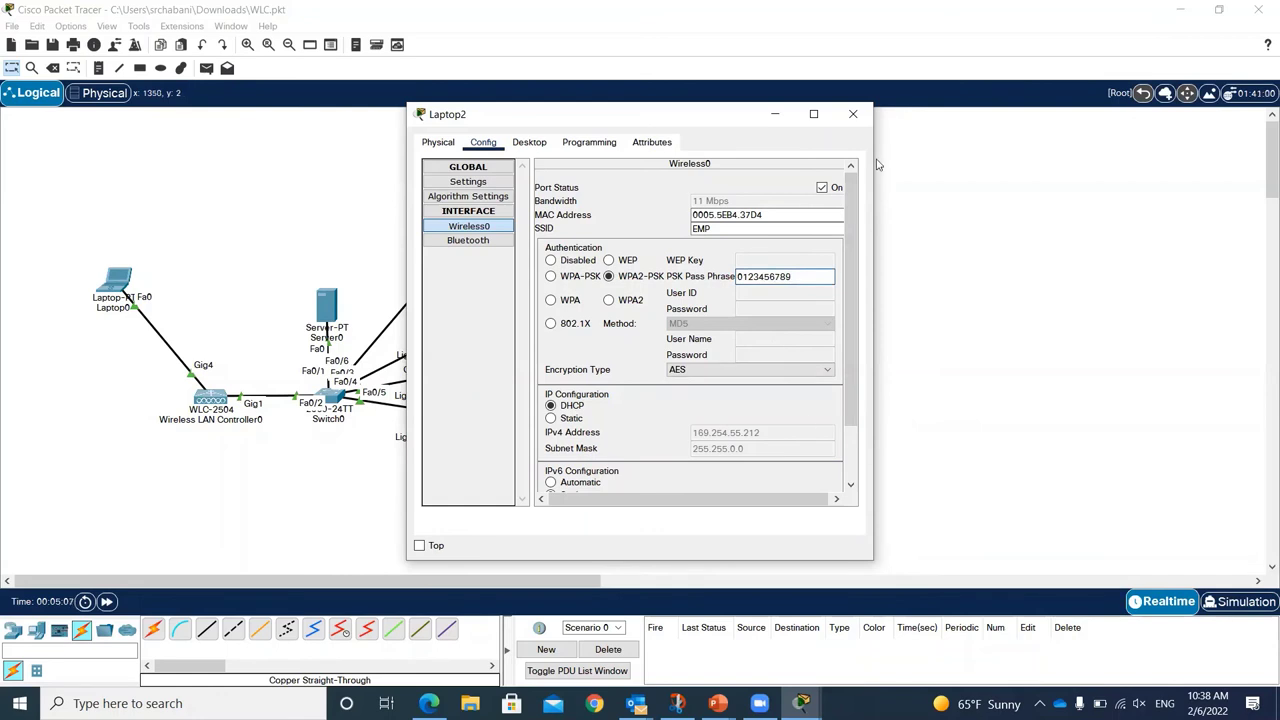
click(852, 113)
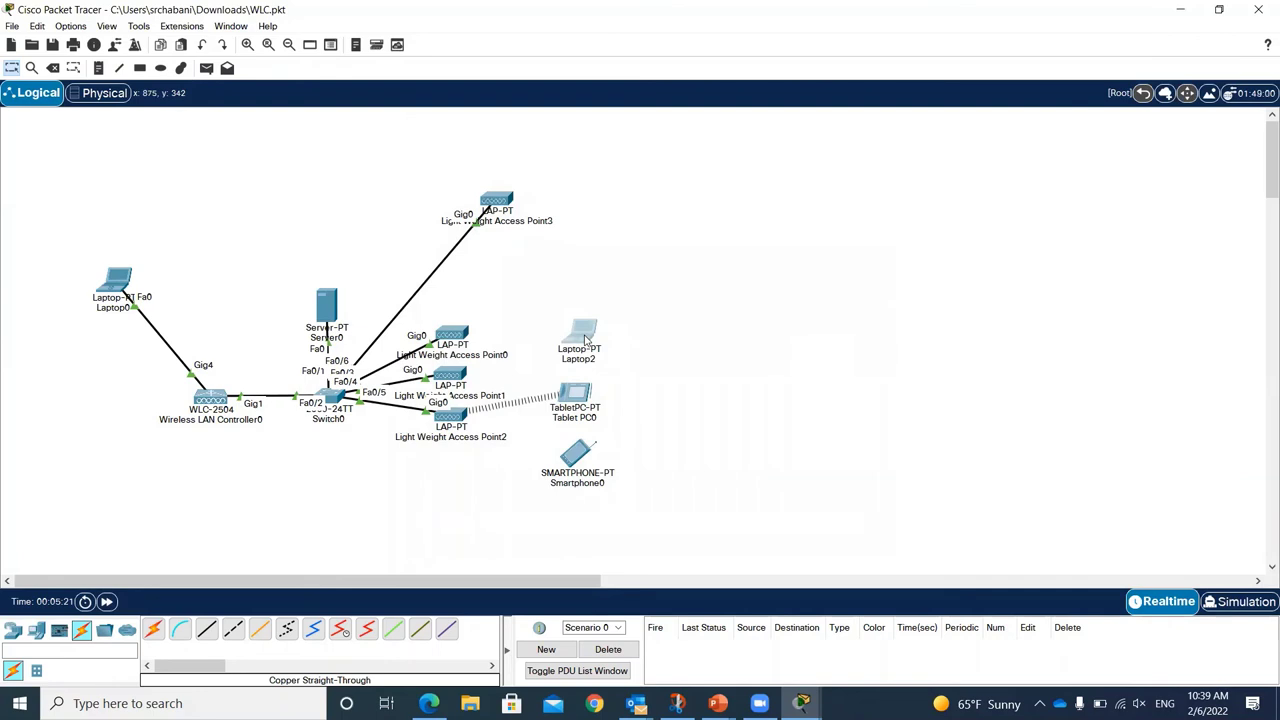
mouse_move(589, 342)
mouse_move(595, 364)
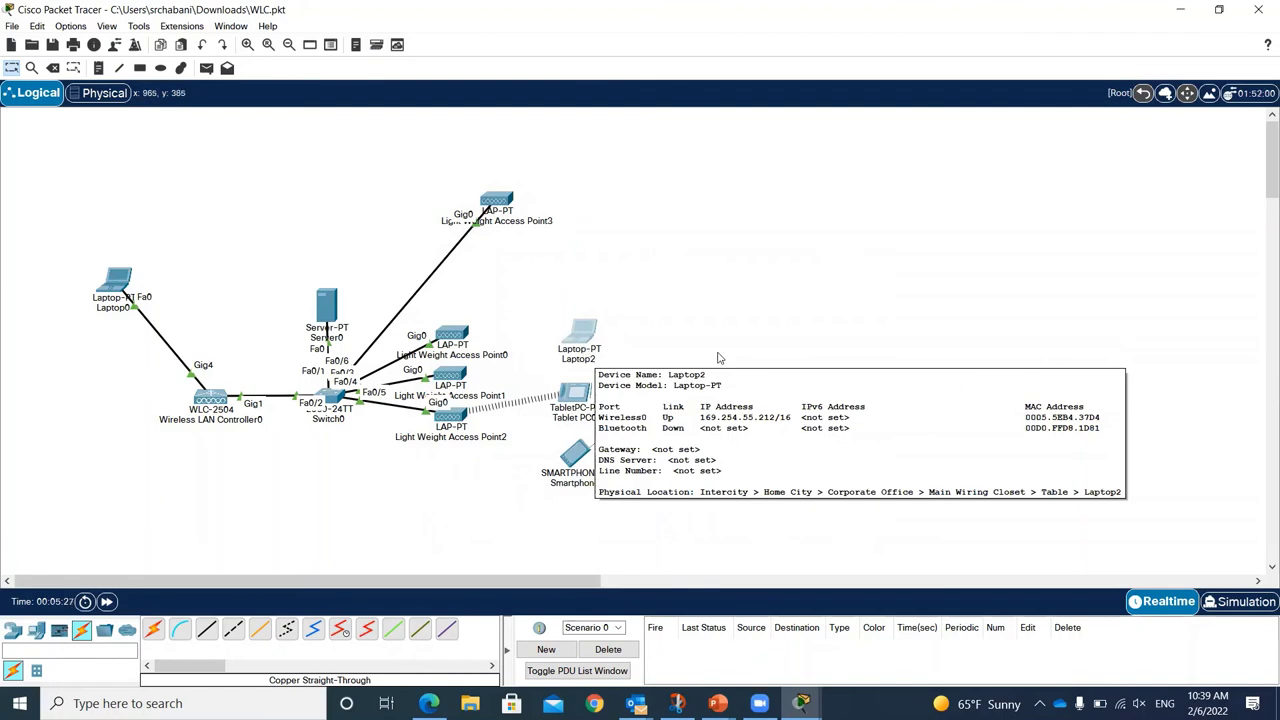
click(118, 283)
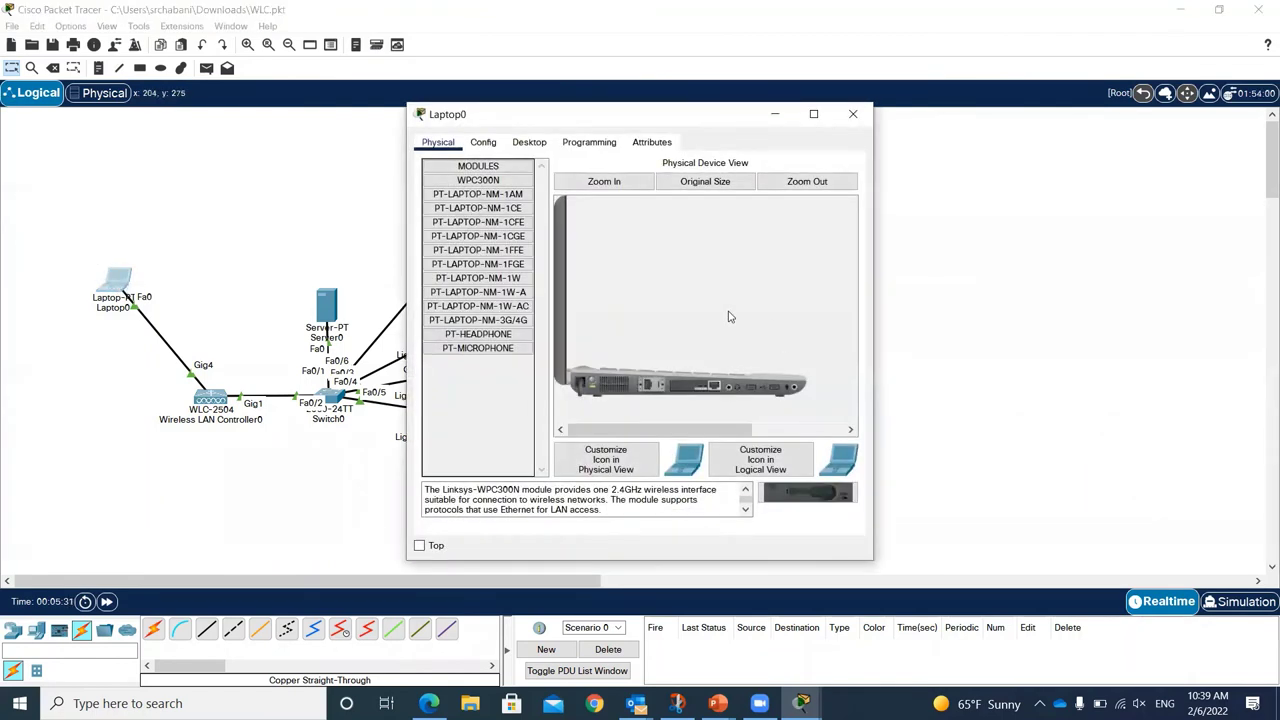
click(527, 143)
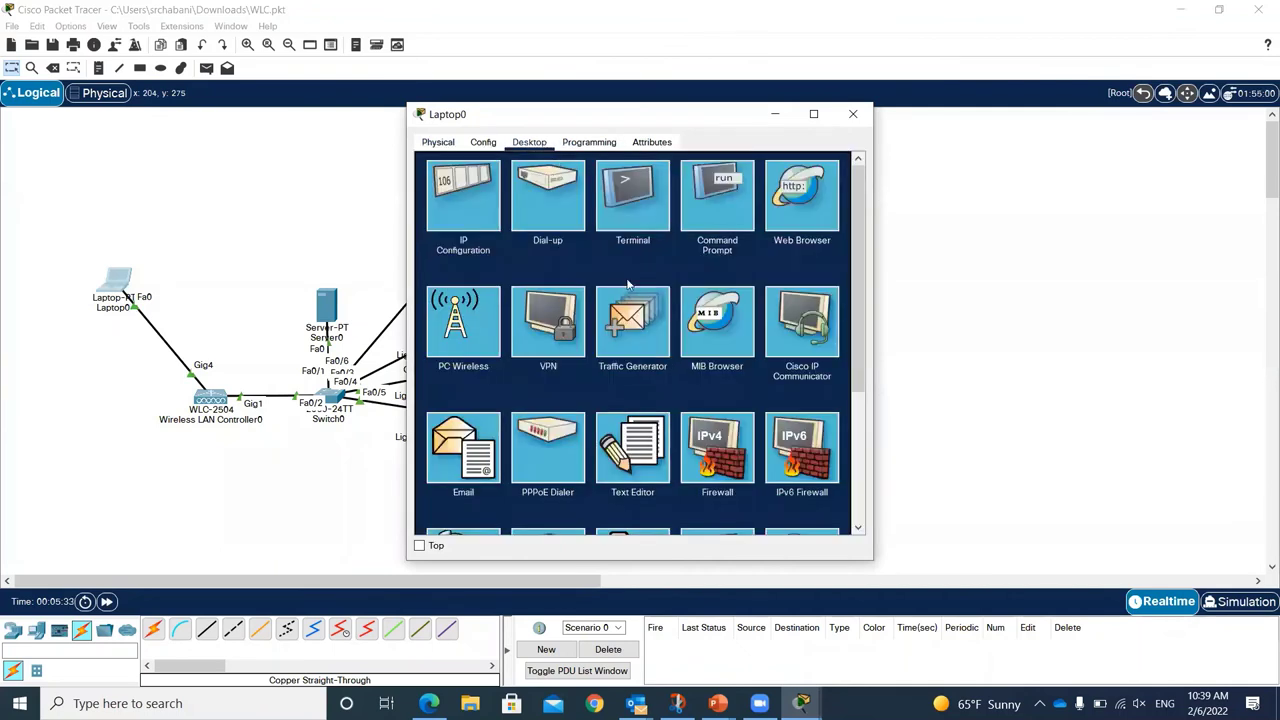
click(797, 188)
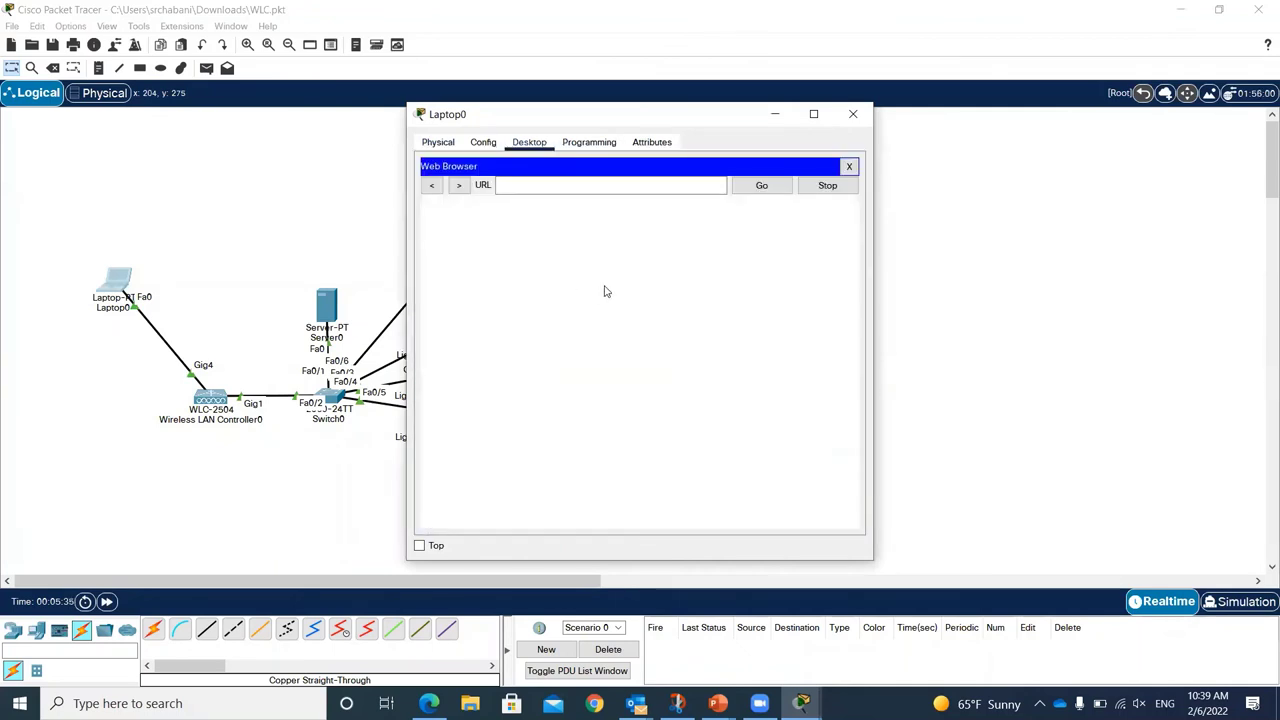
click(562, 186)
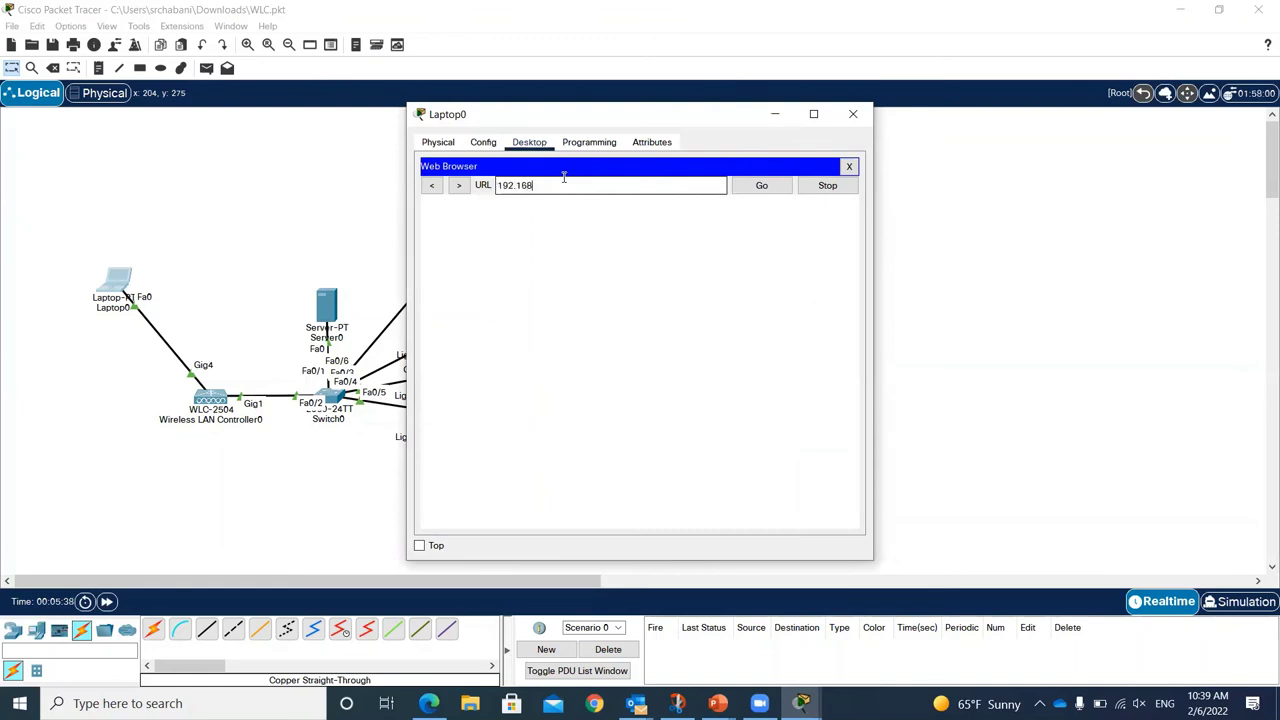
key(Return)
click(511, 186)
text(s)
click(608, 186)
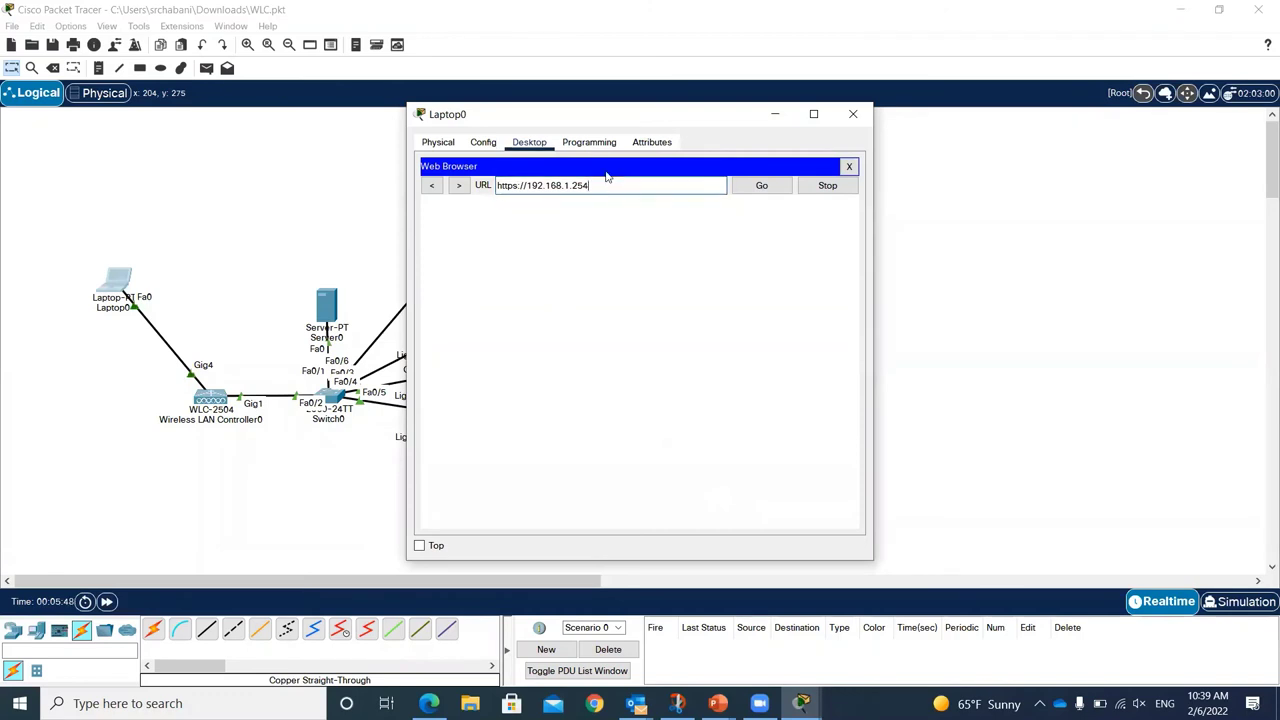
key(Return)
Step: Start the controller login with user name 'ad', then close Laptop0 and switch windows
click(634, 436)
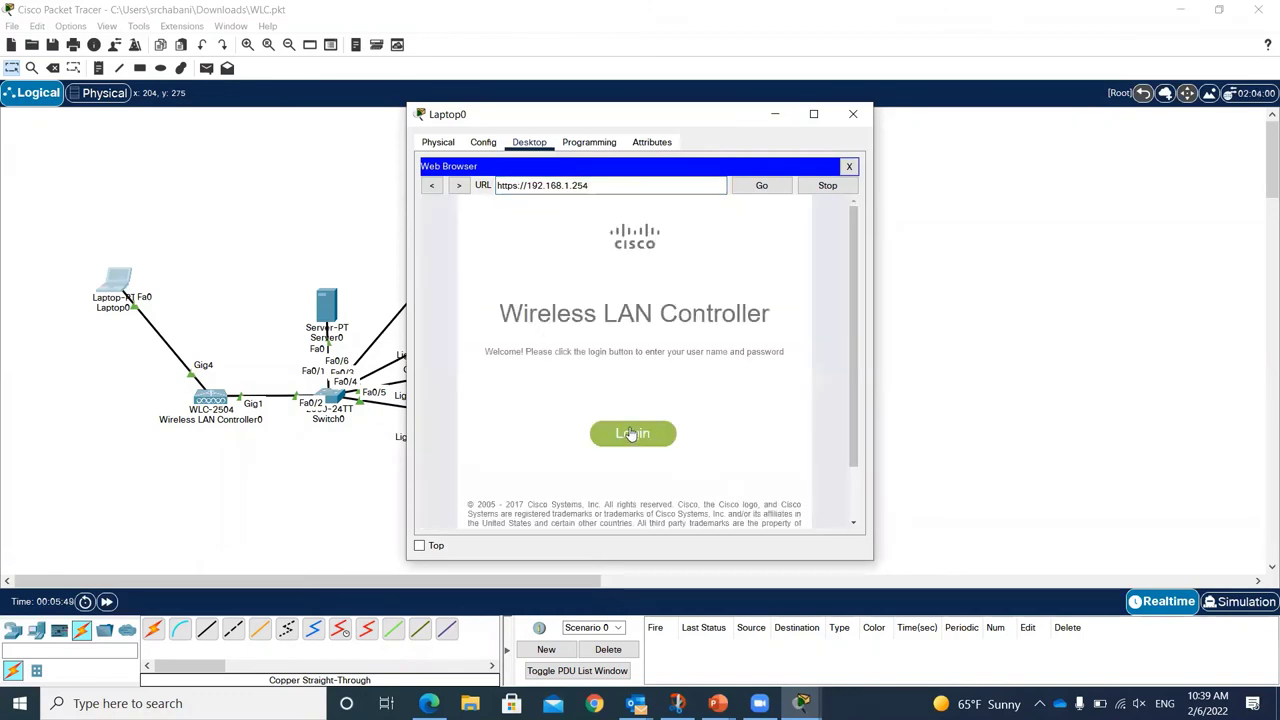
text(admin)
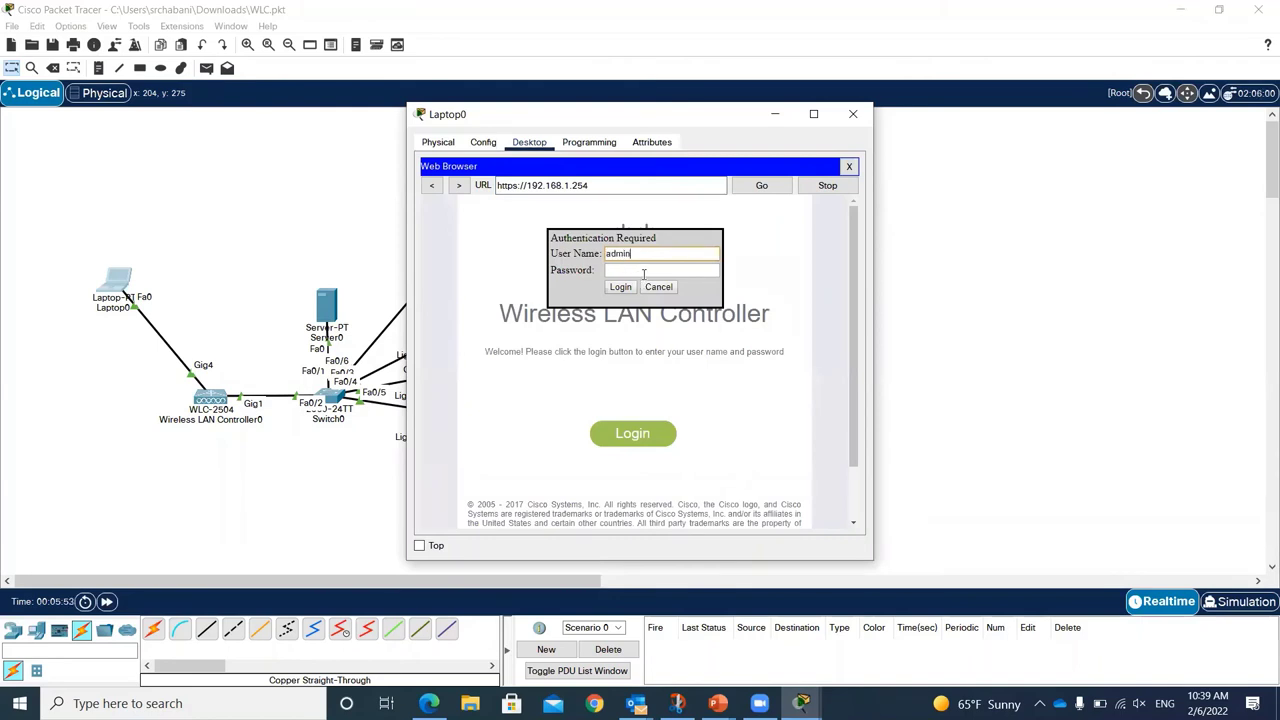
key(alt+F4)
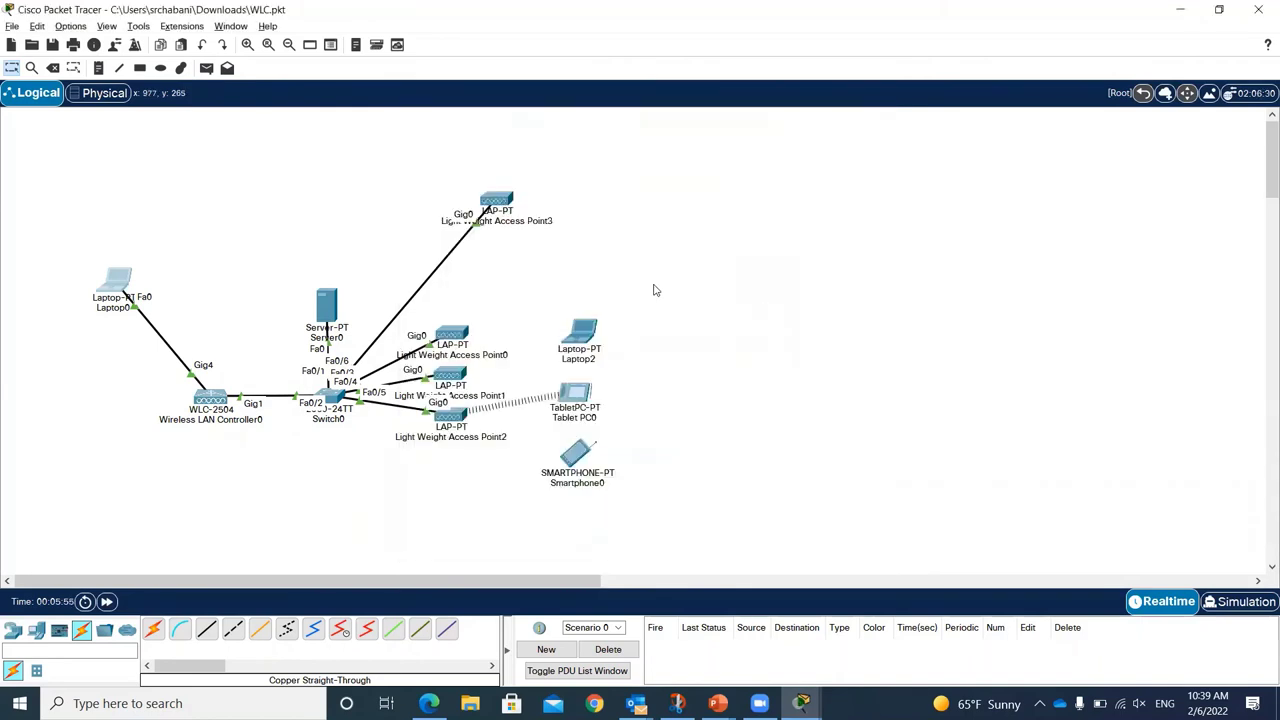
key(alt+Tab)
key(alt+Tab)
key(alt+Tab)
key(alt+Tab)
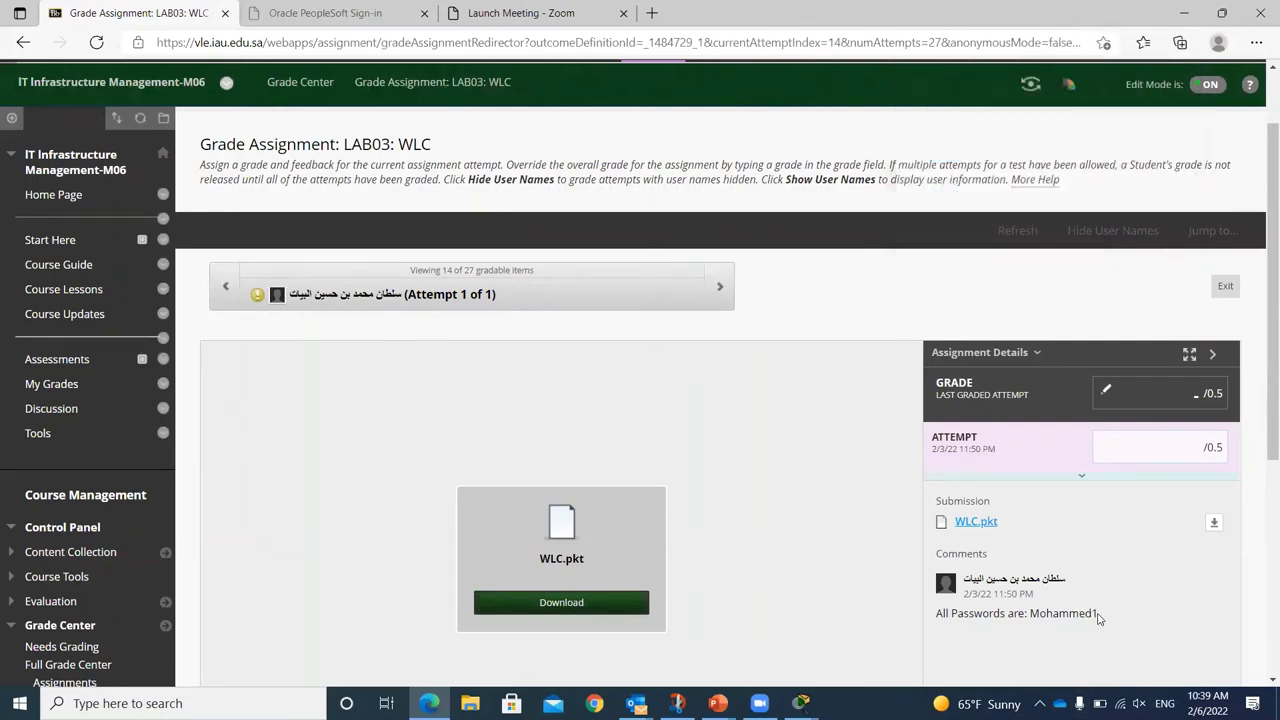
Step: Select the password in the student's Blackboard submission comment, then return to Packet Tracer
drag(1096, 614, 1046, 614)
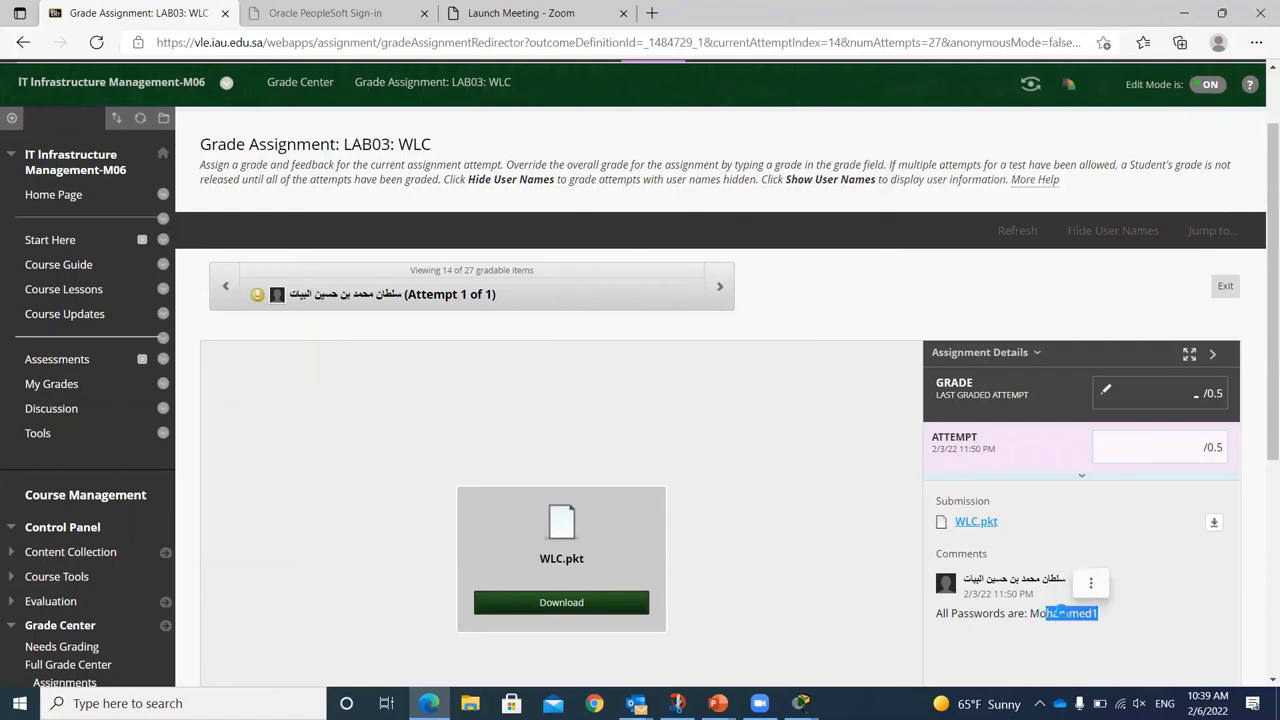
triple_click(1028, 613)
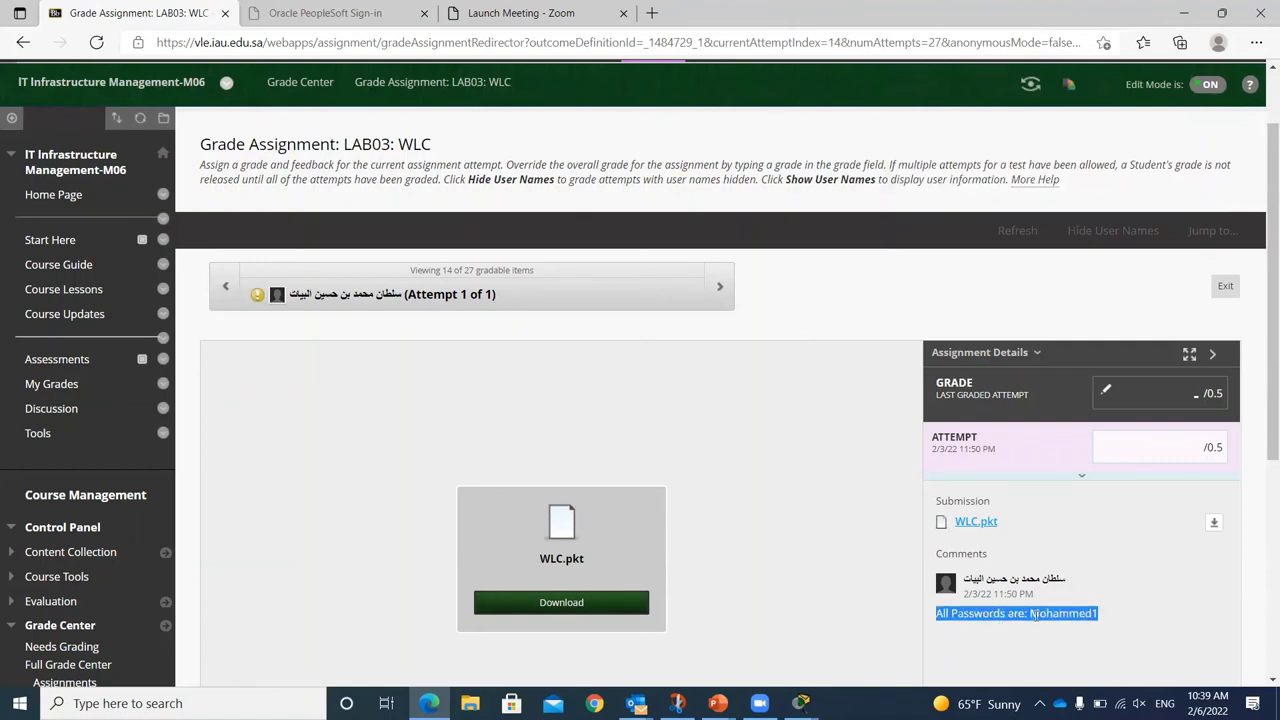
click(1115, 617)
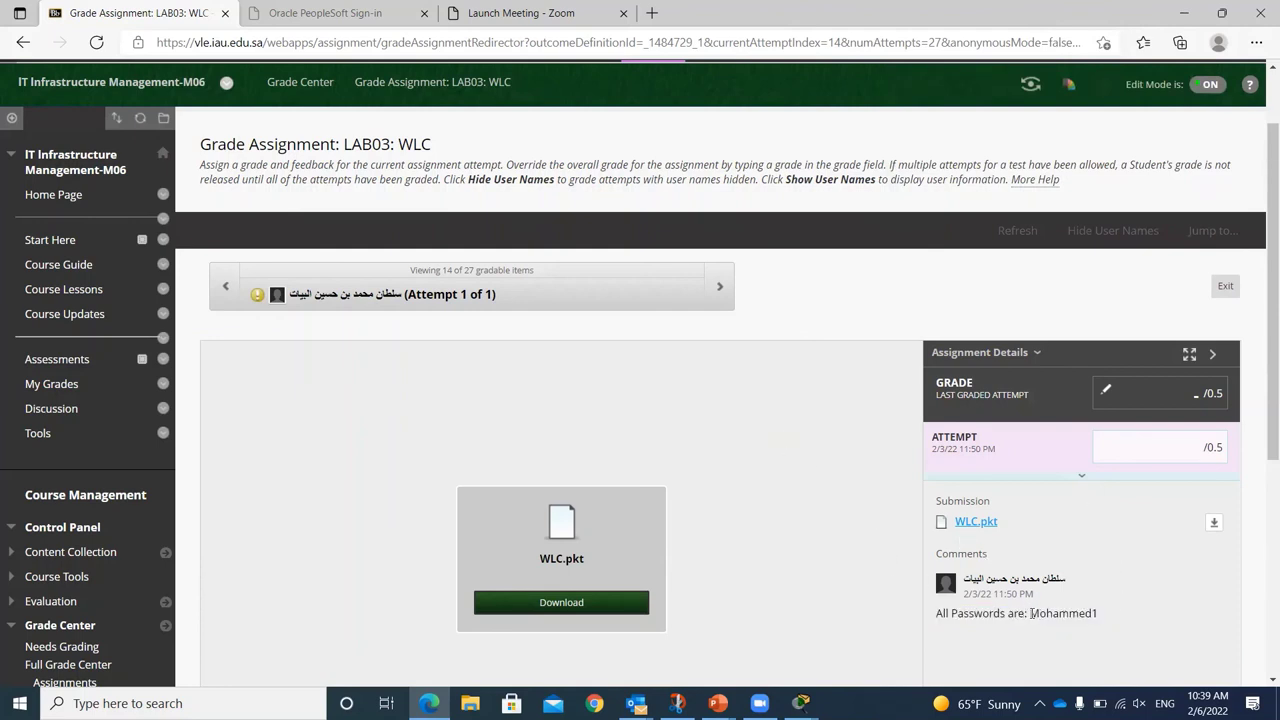
drag(1032, 613, 1093, 613)
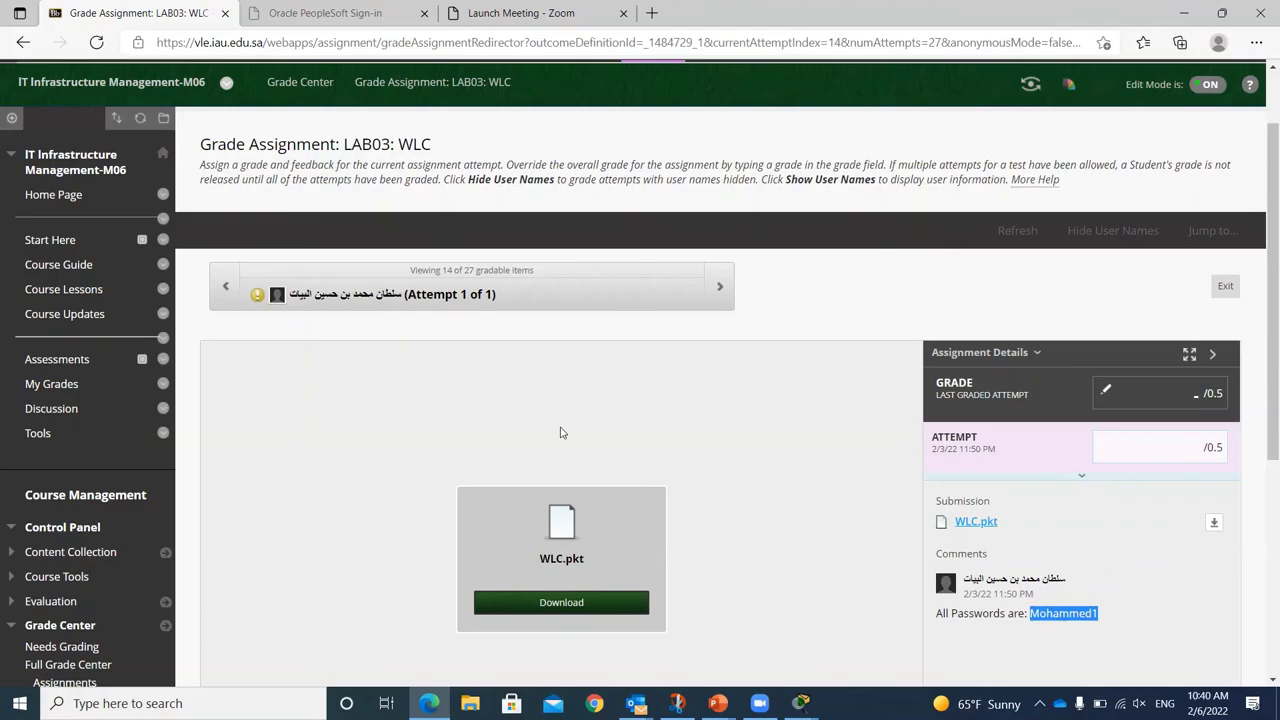
key(alt+Tab)
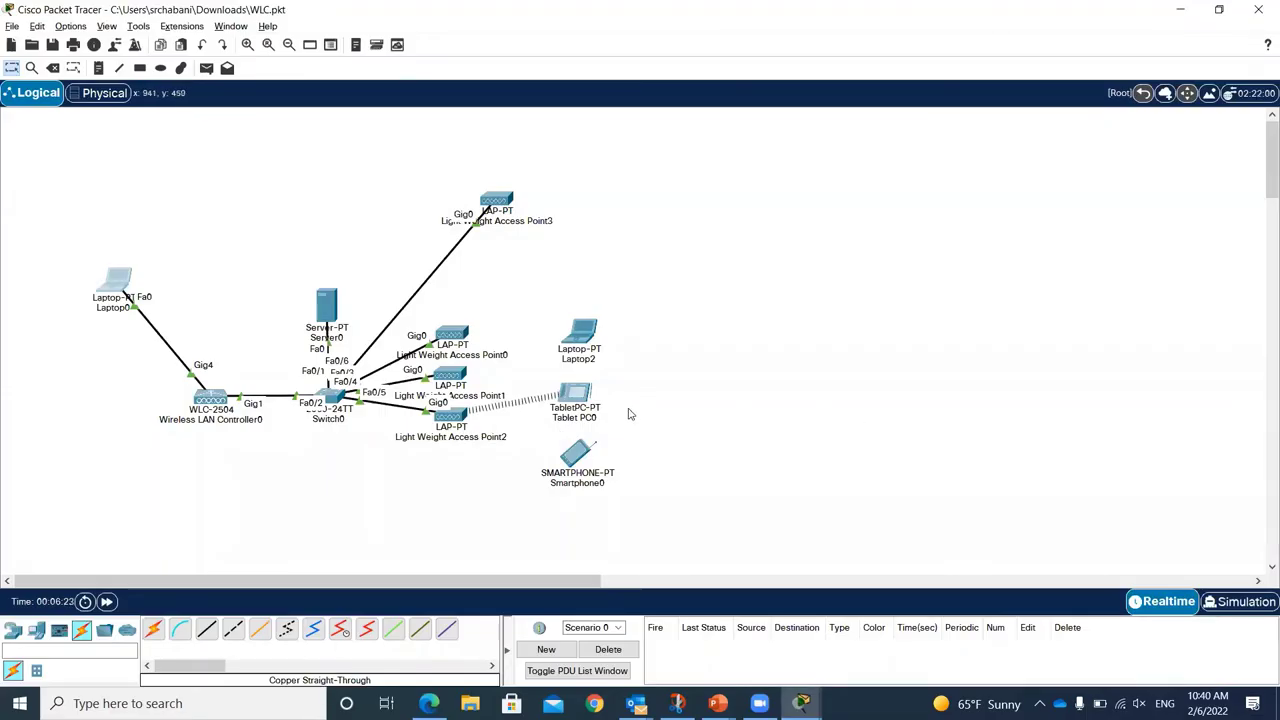
Step: Enter the password and log in to the Wireless LAN Controller from Laptop0's maximized browser
key(alt+Tab)
key(Tab)
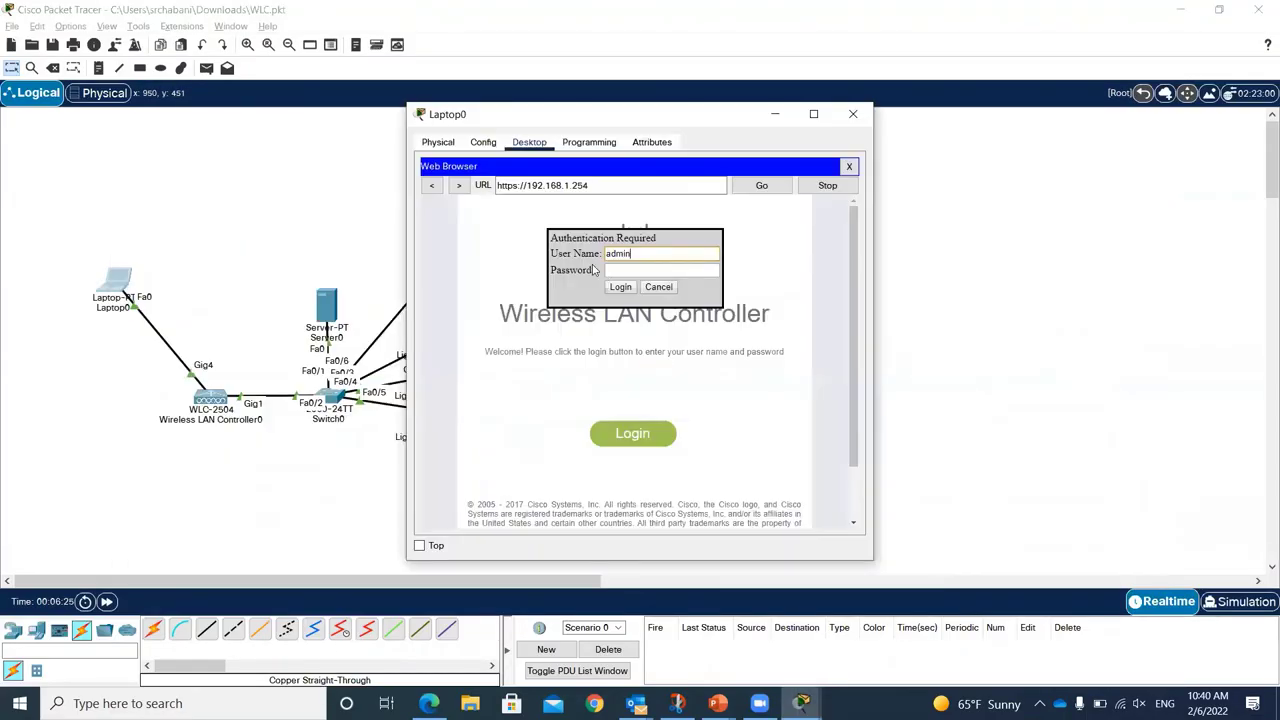
click(614, 272)
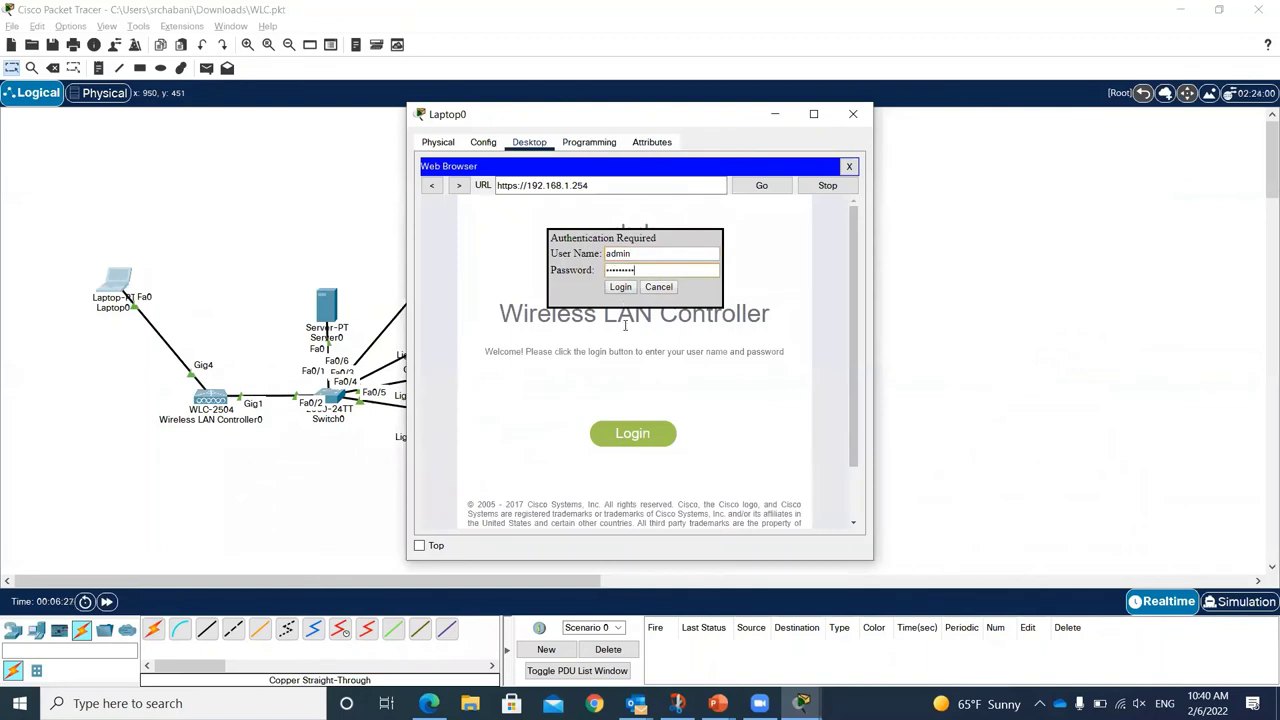
click(620, 287)
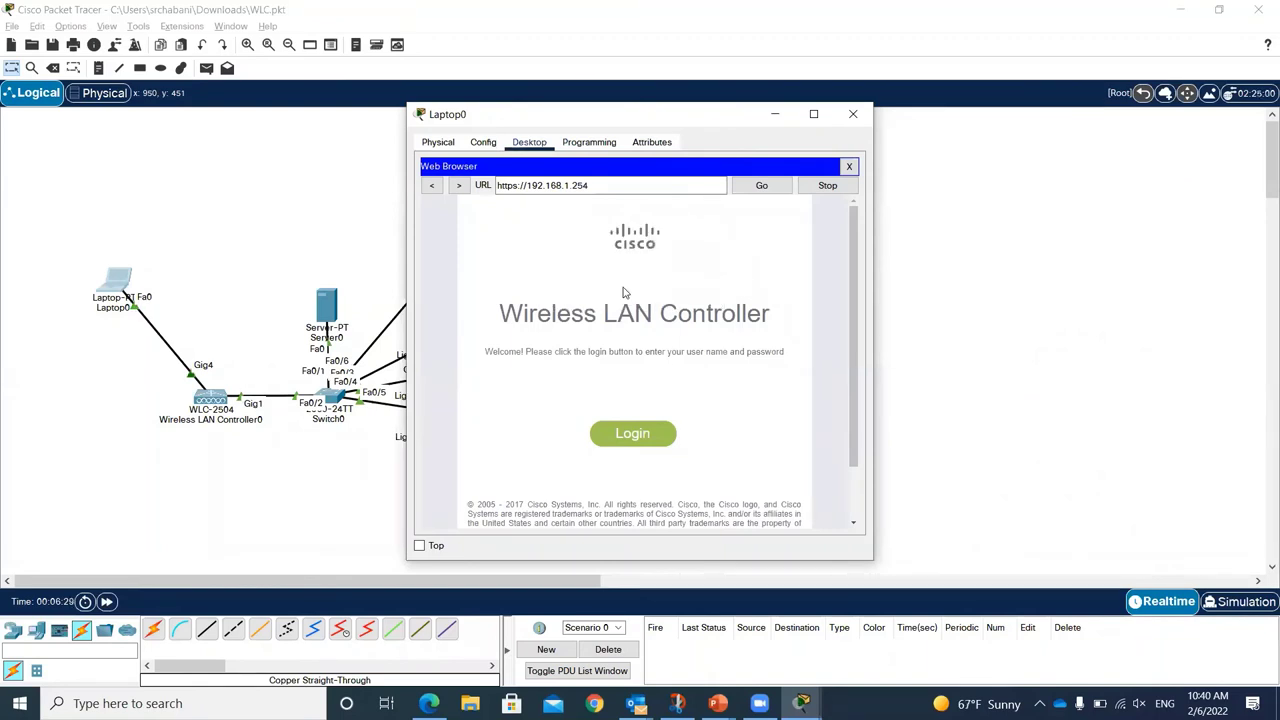
click(814, 116)
click(640, 445)
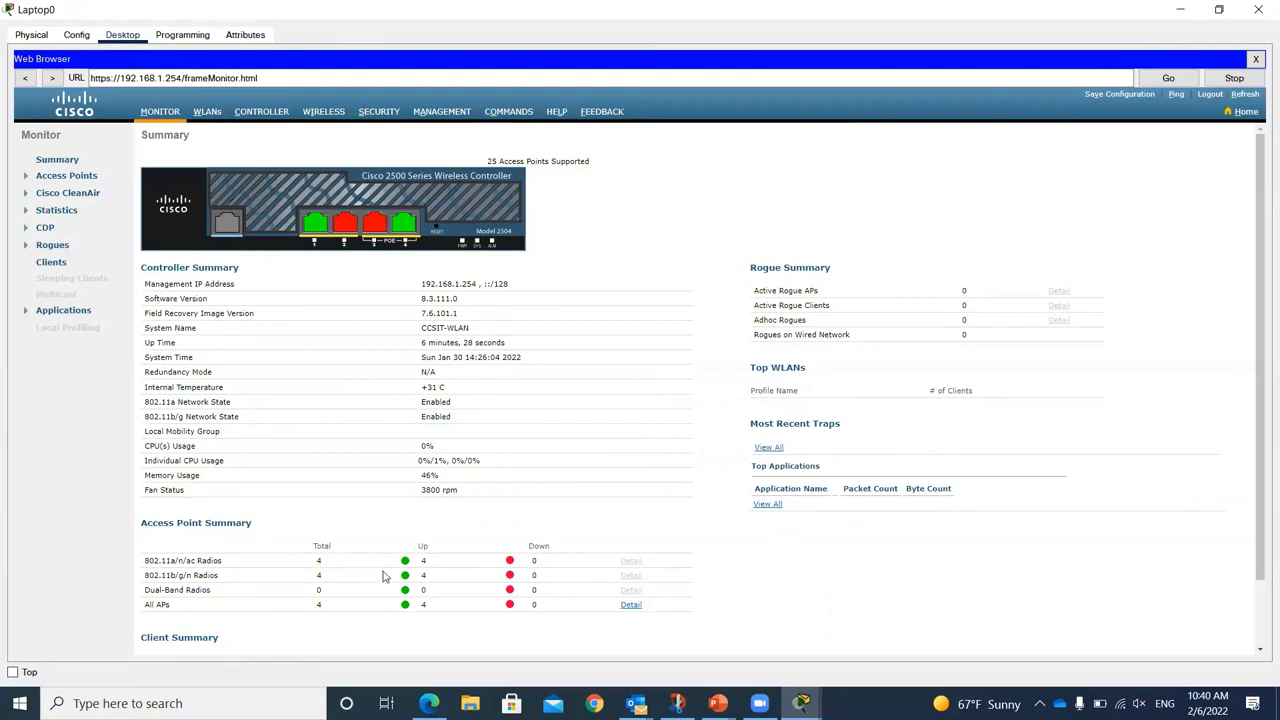
Step: Open the WLANs list and the edit page of WLAN ID 2 (student, SSID STD)
click(211, 113)
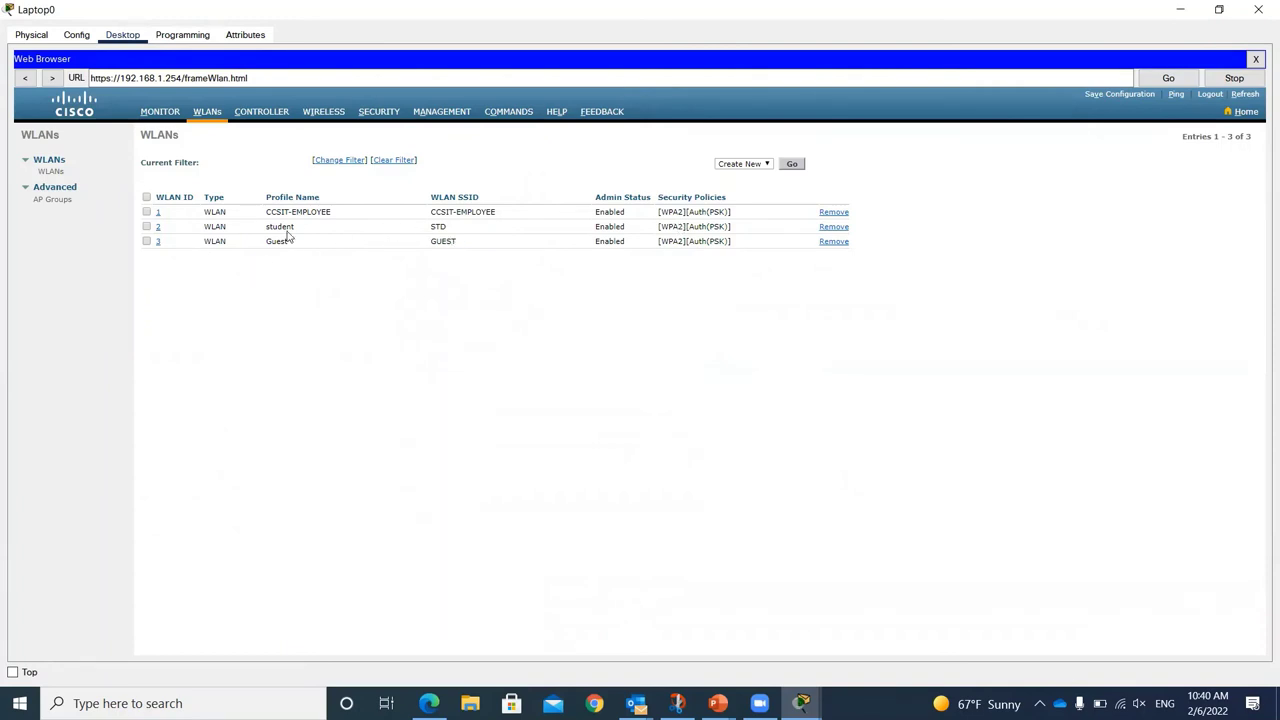
click(159, 229)
click(156, 228)
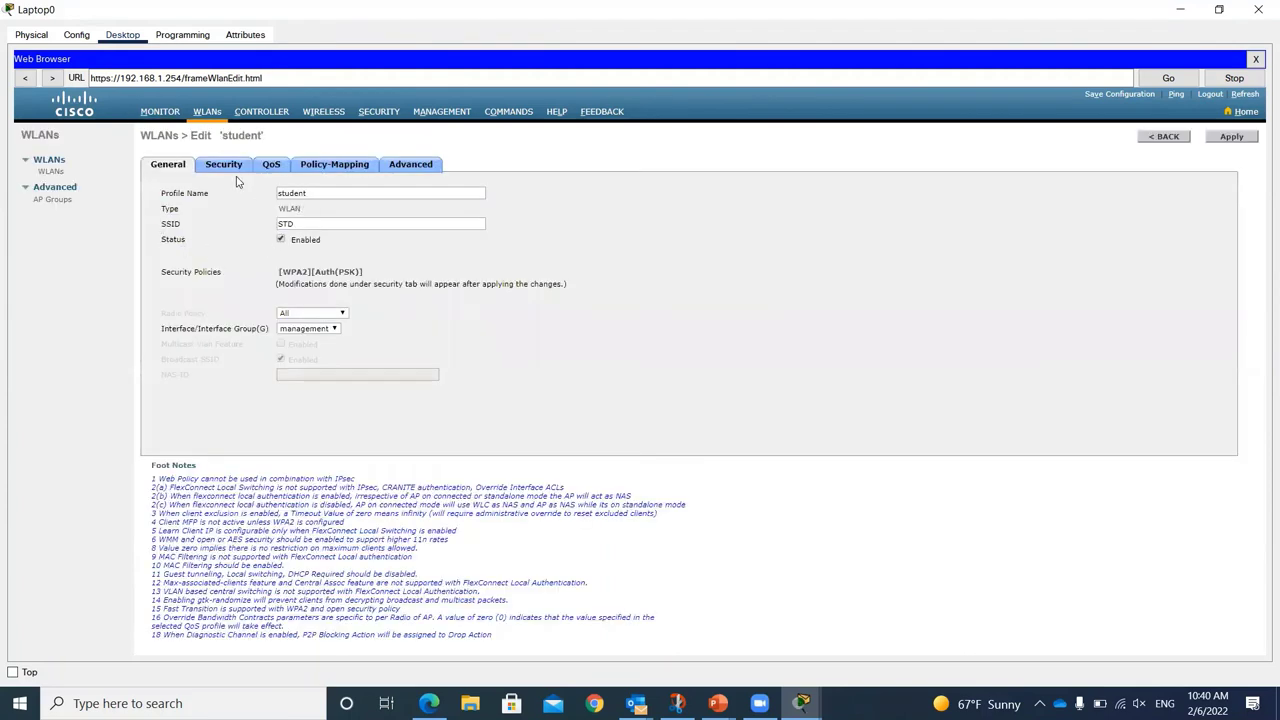
Step: Replace the student WLAN's pre-shared key in its Security settings and apply the change
click(226, 165)
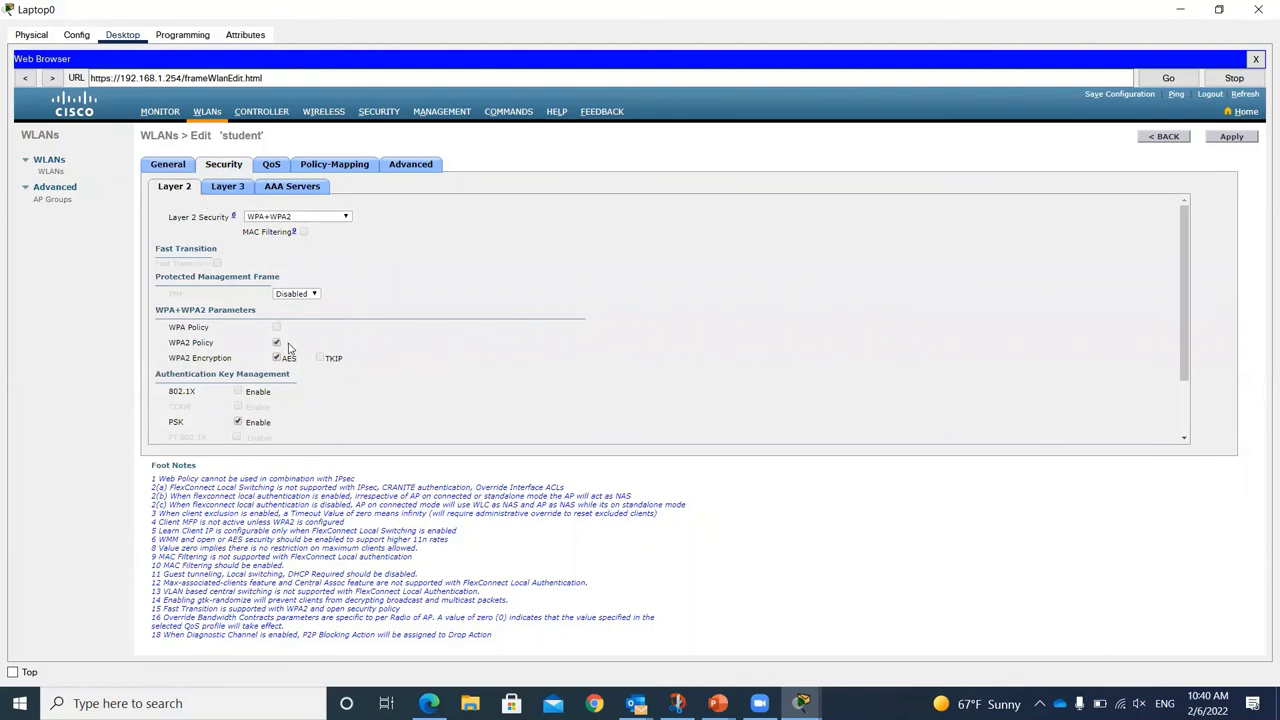
scroll(287, 345, down, 1)
drag(316, 406, 254, 410)
text(c)
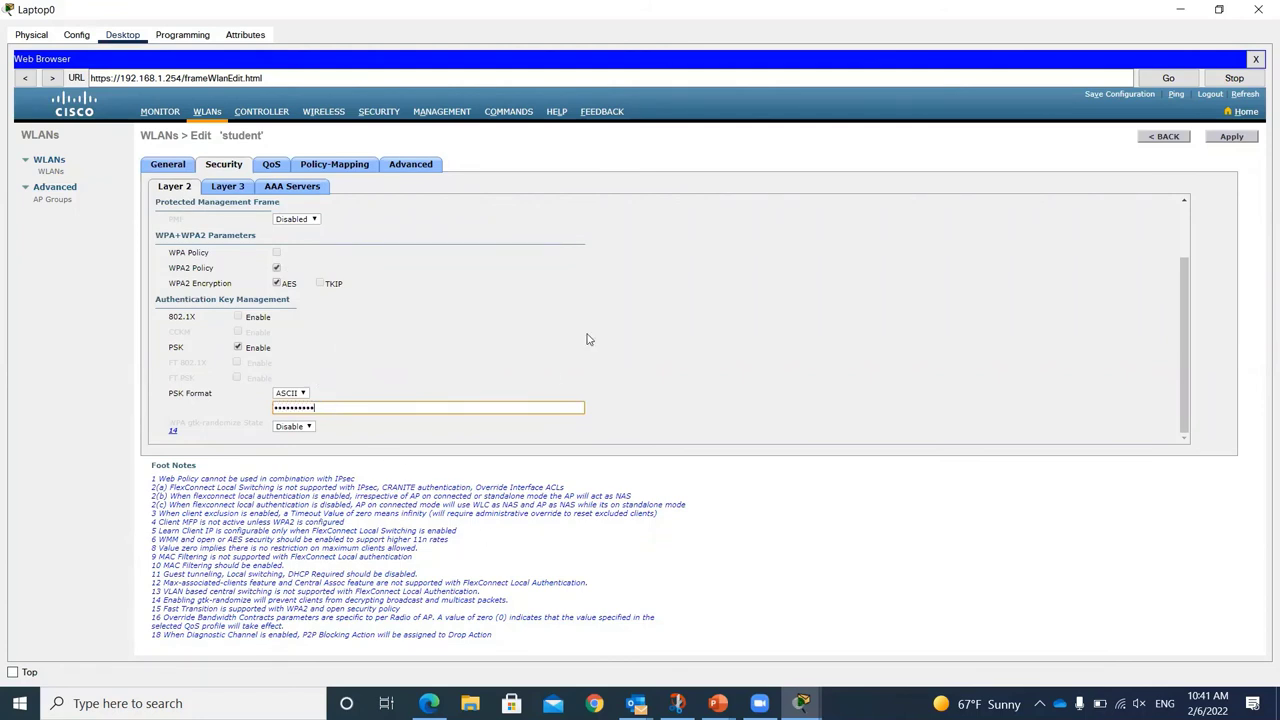
click(1238, 140)
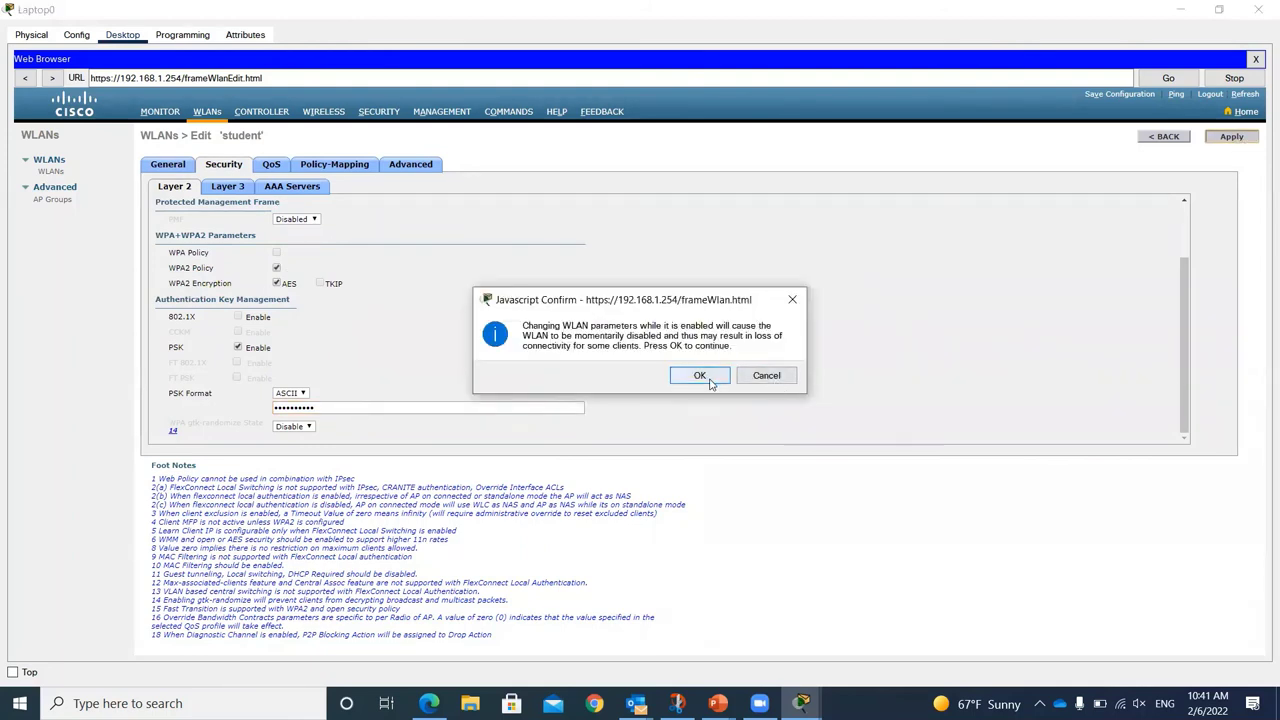
click(700, 377)
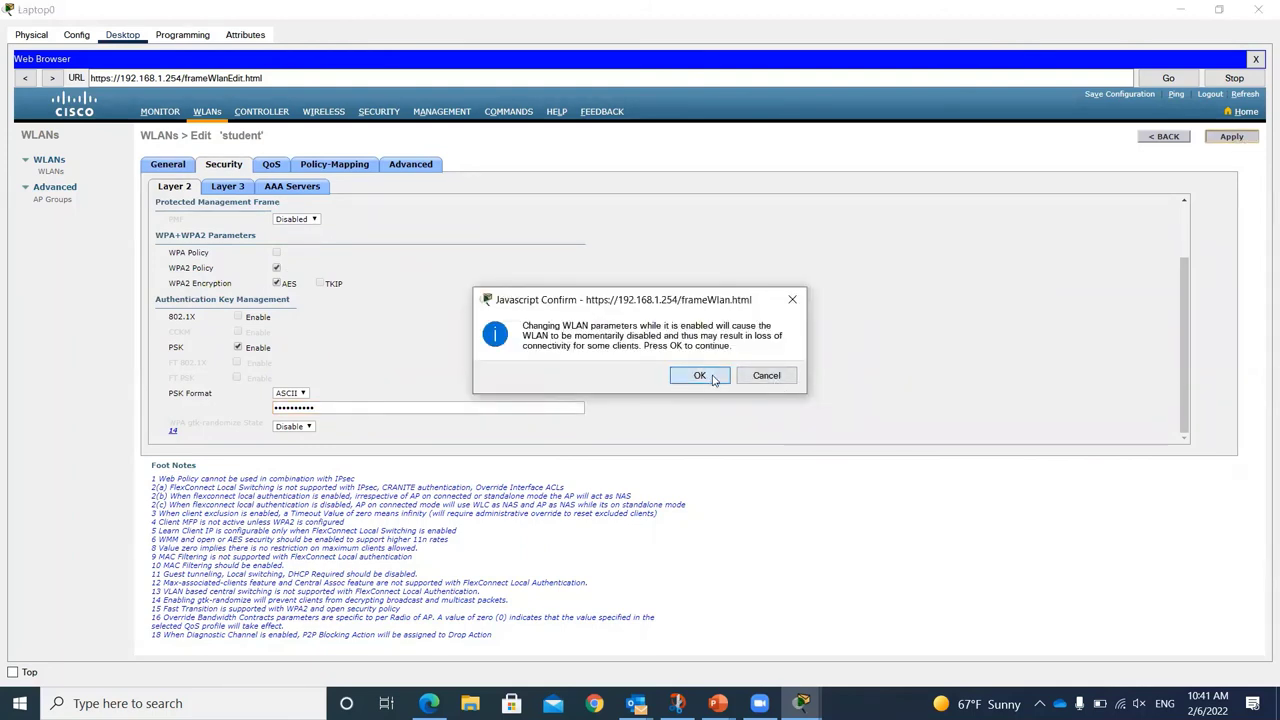
Step: Save the controller configuration to flash and close Laptop0's browser
click(1121, 96)
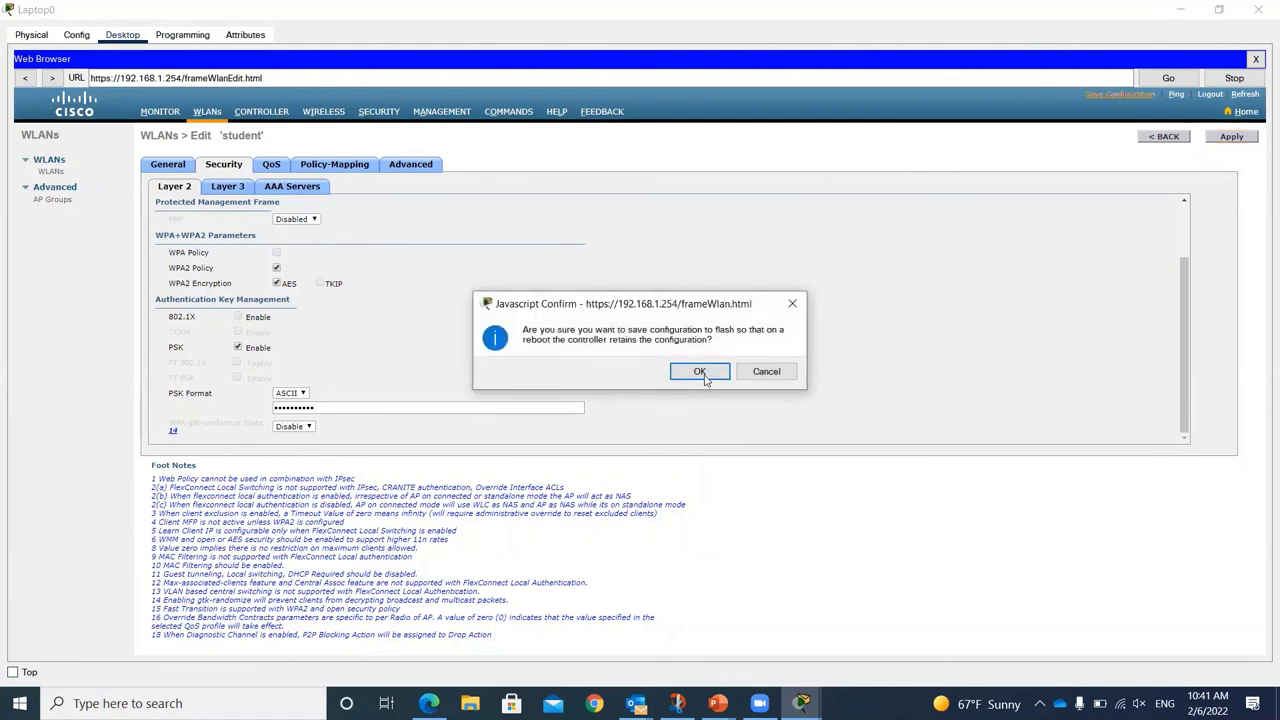
click(700, 372)
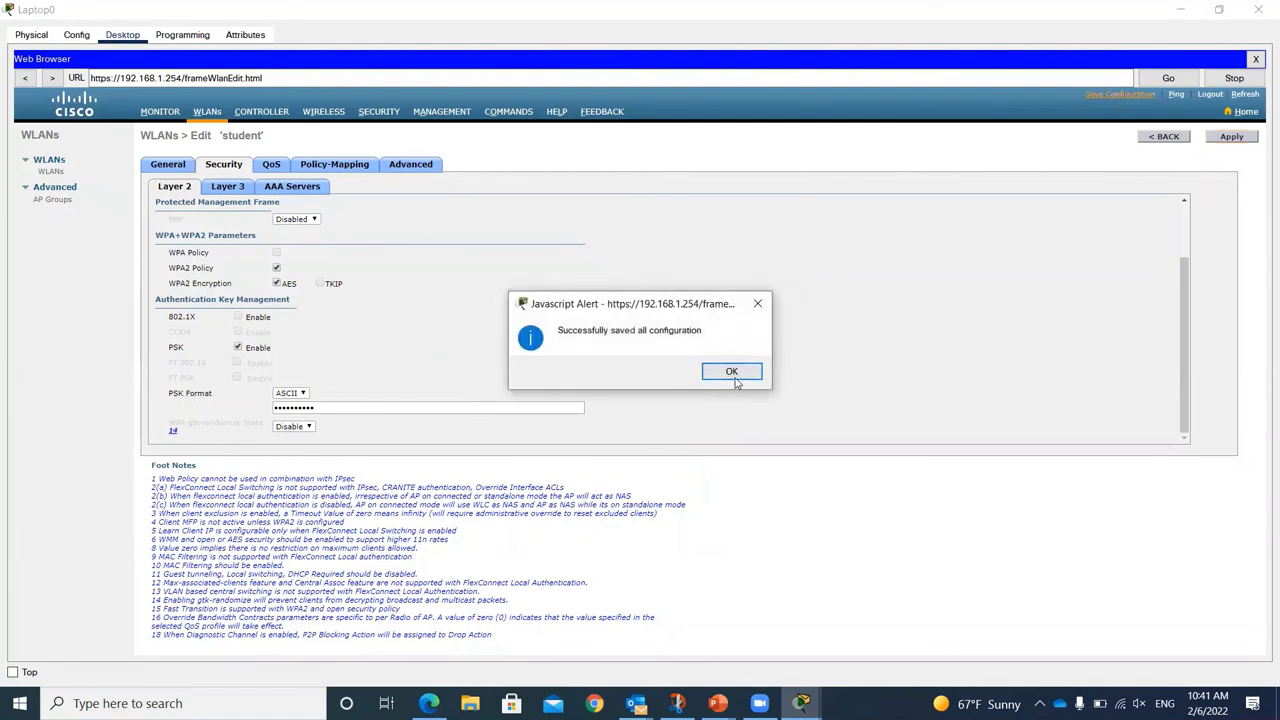
click(735, 374)
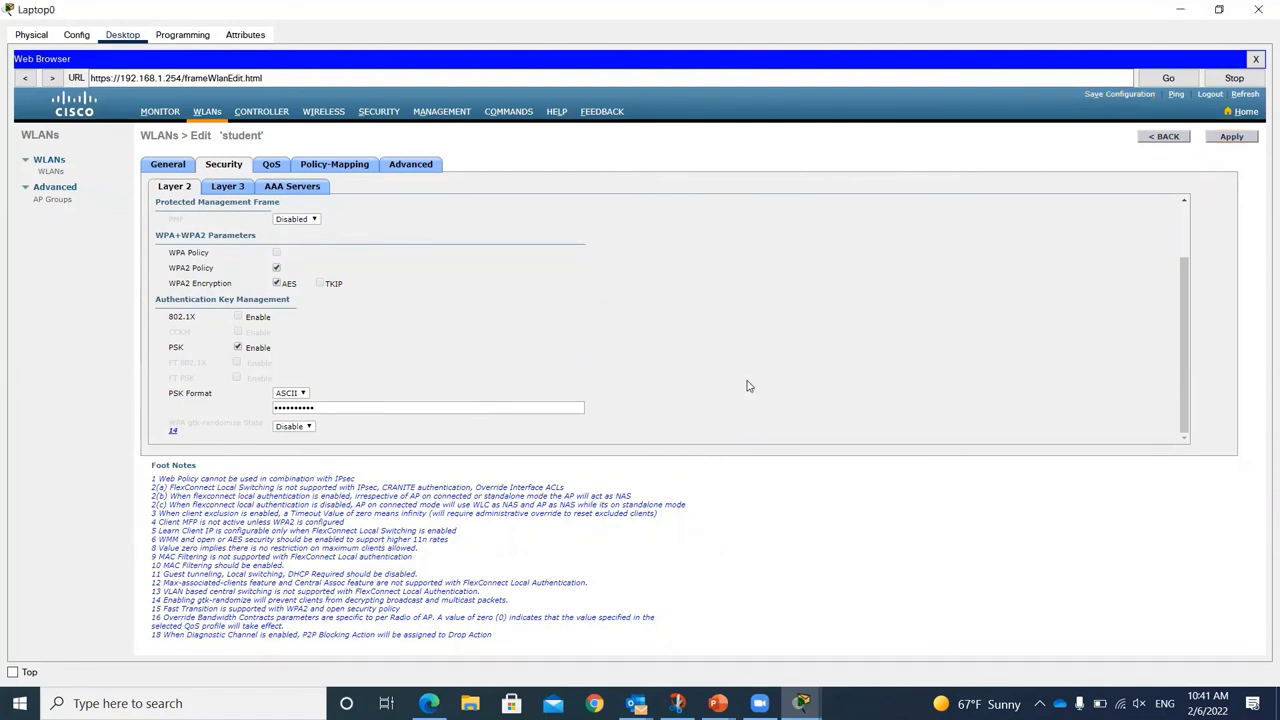
key(alt+F4)
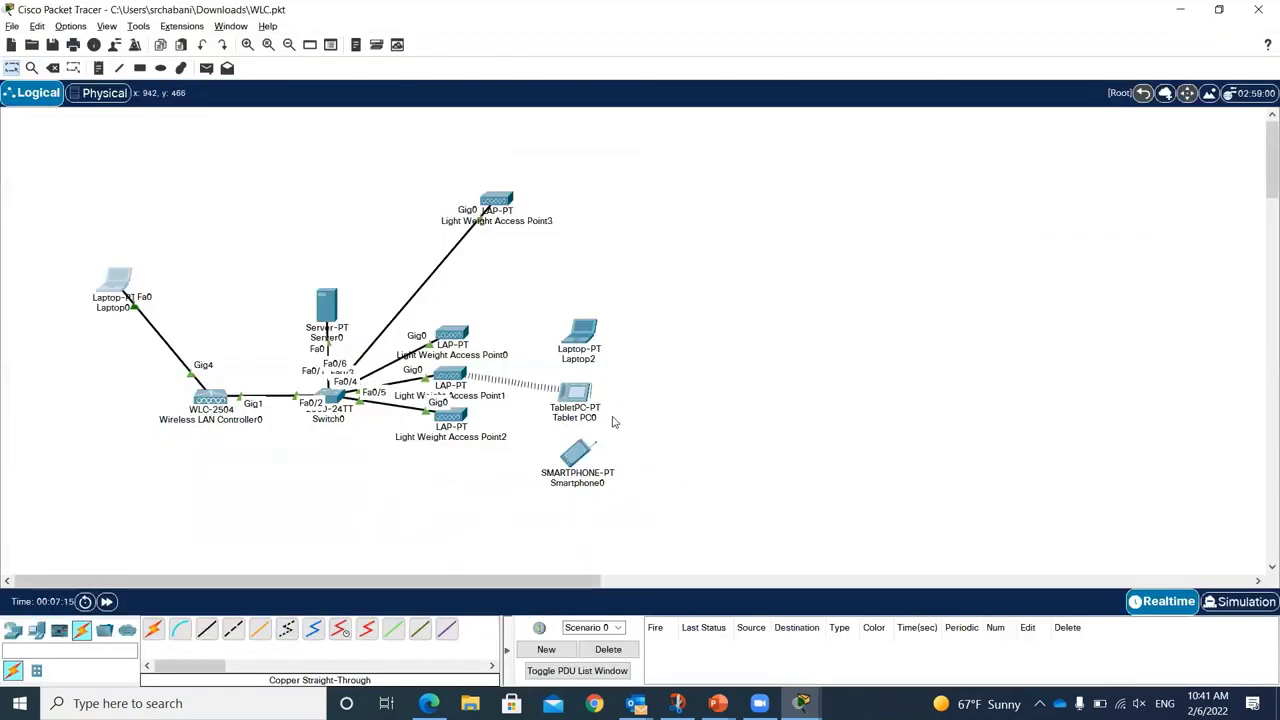
Step: Move Laptop2 up and right and inspect its Wireless0 SSID EMP
drag(591, 336, 685, 290)
click(661, 288)
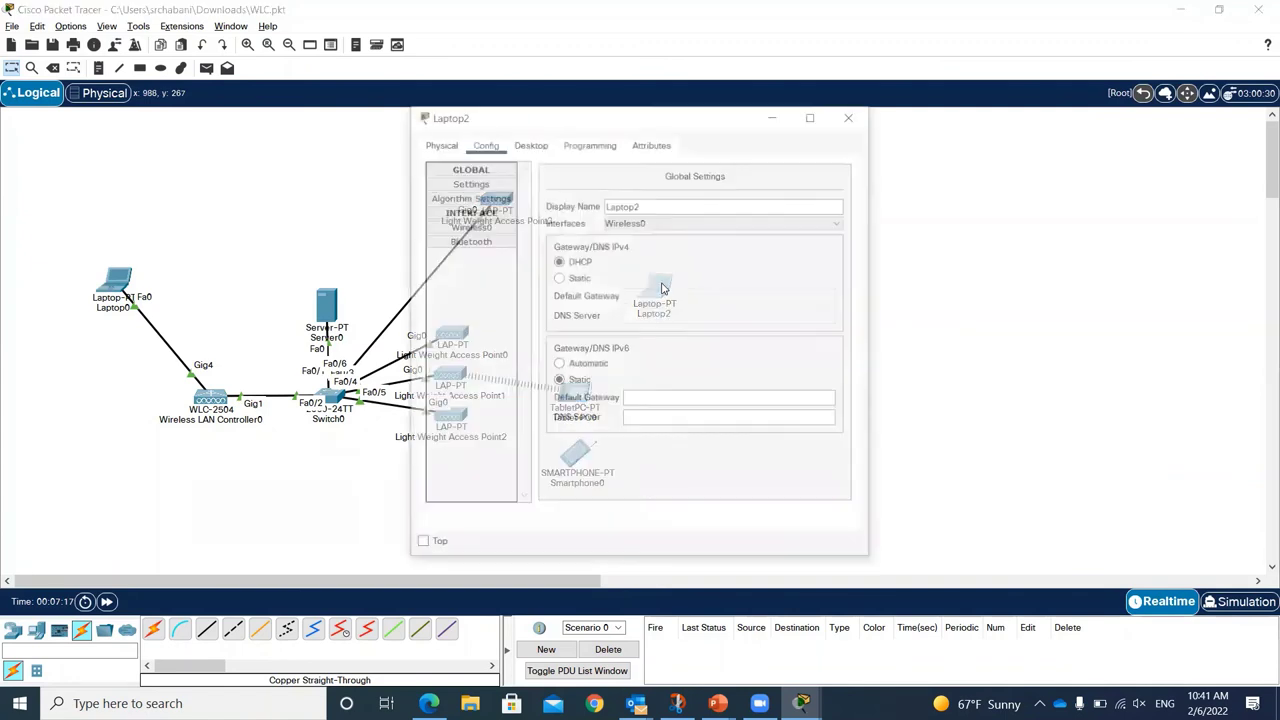
click(479, 227)
drag(714, 229, 690, 228)
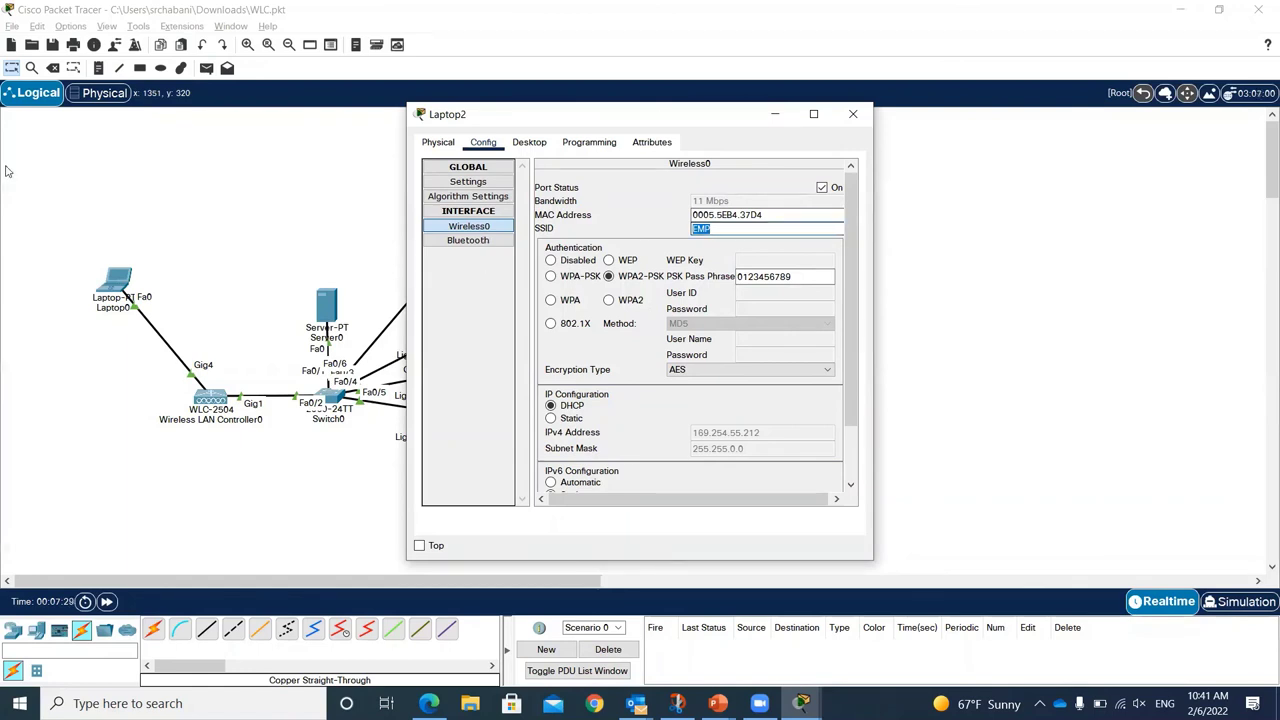
Step: Apply the student WLAN changes, then highlight CCSIT-EMPLOYEE in the WLAN list
click(110, 283)
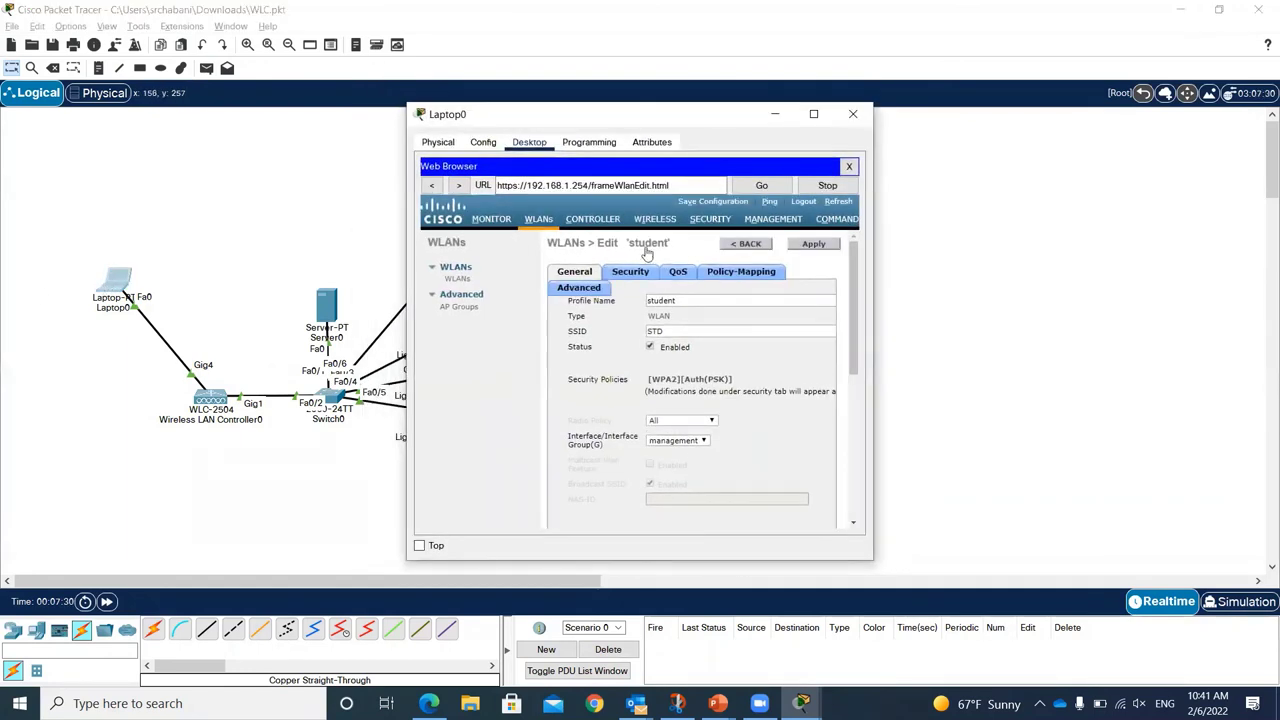
click(812, 245)
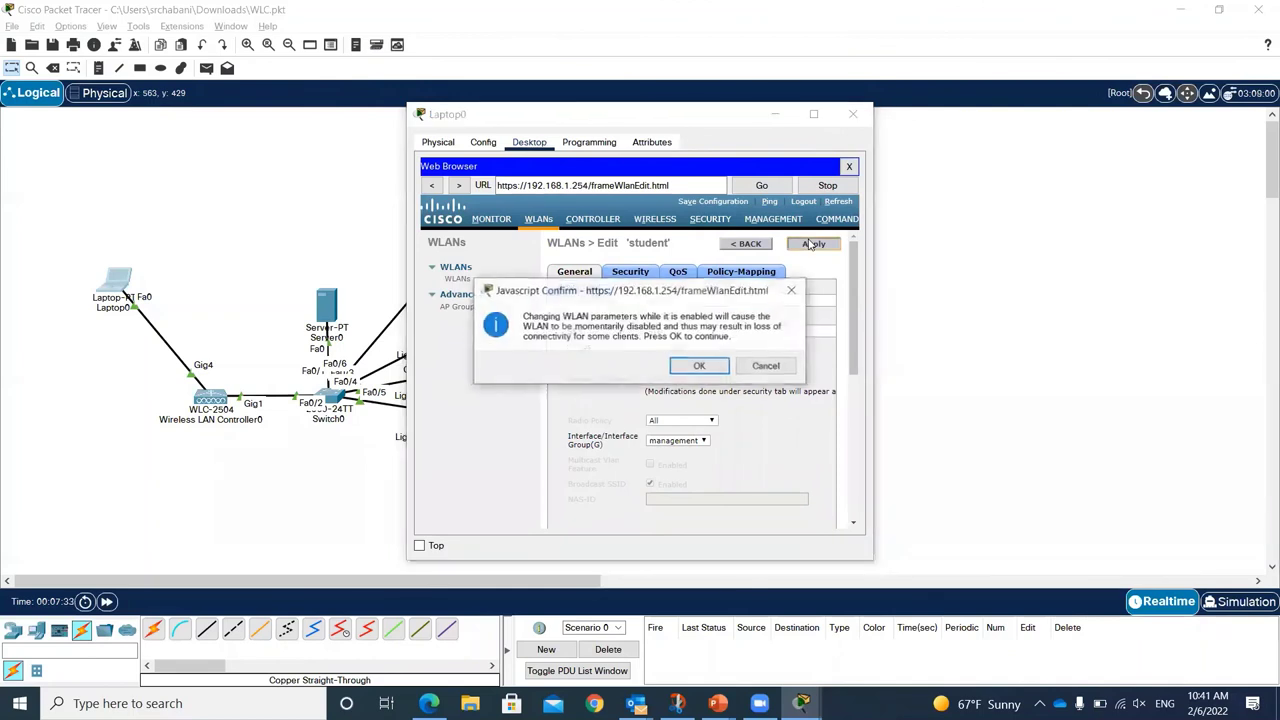
click(701, 366)
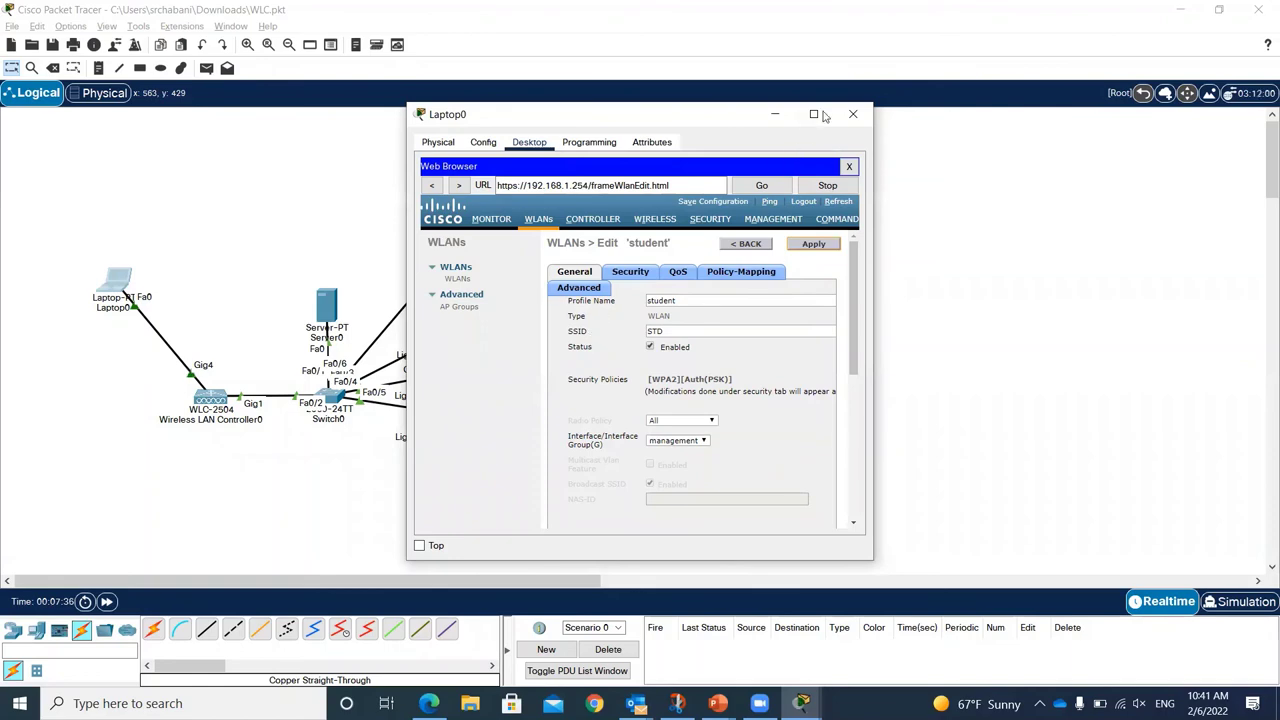
click(813, 114)
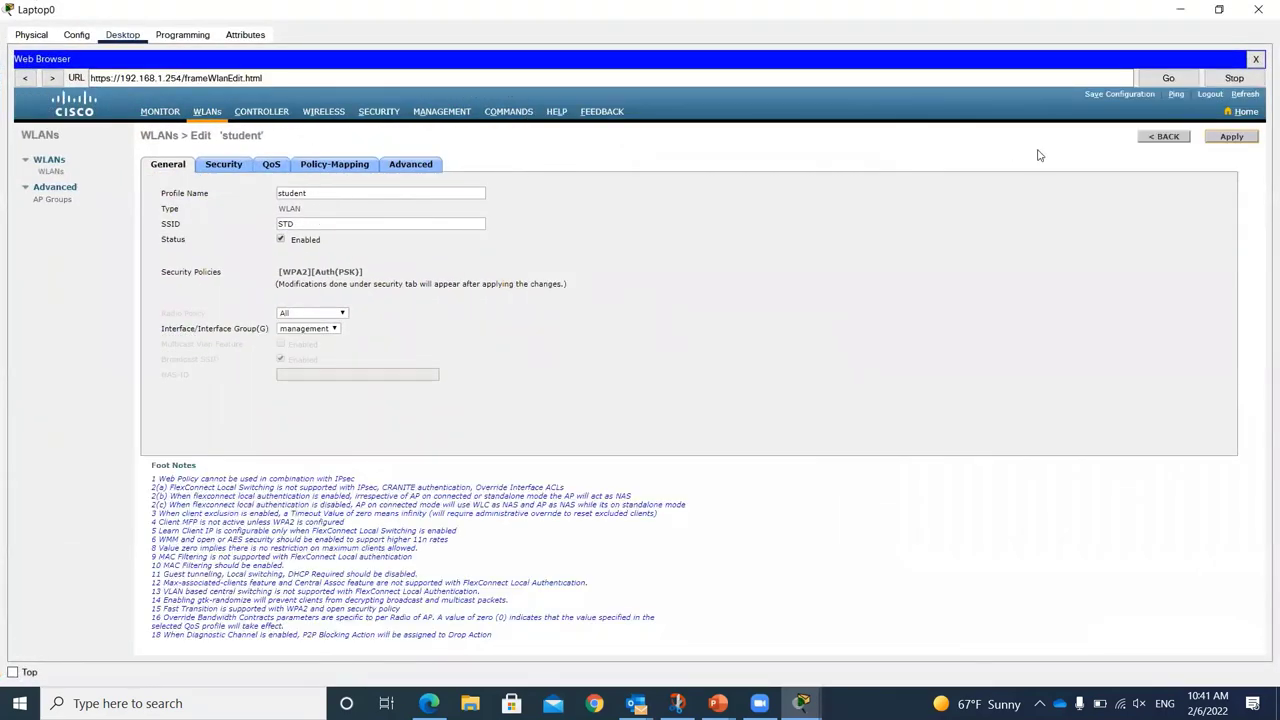
click(1168, 137)
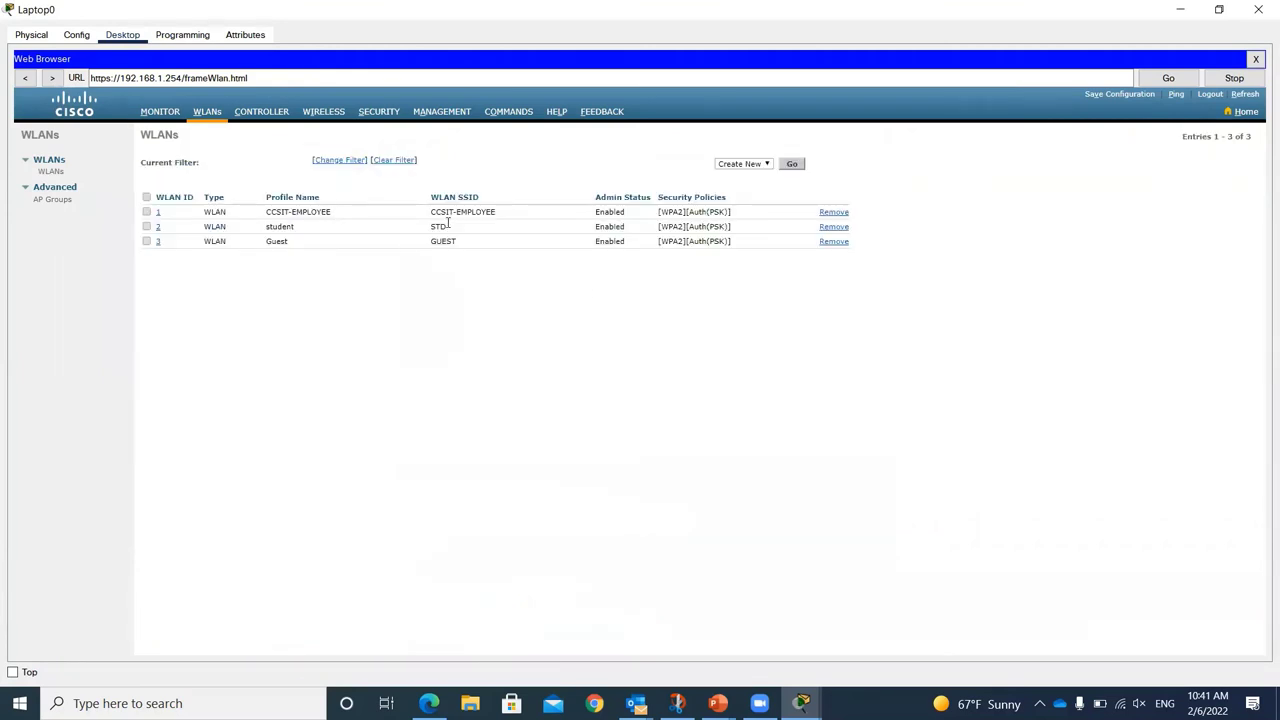
click(504, 211)
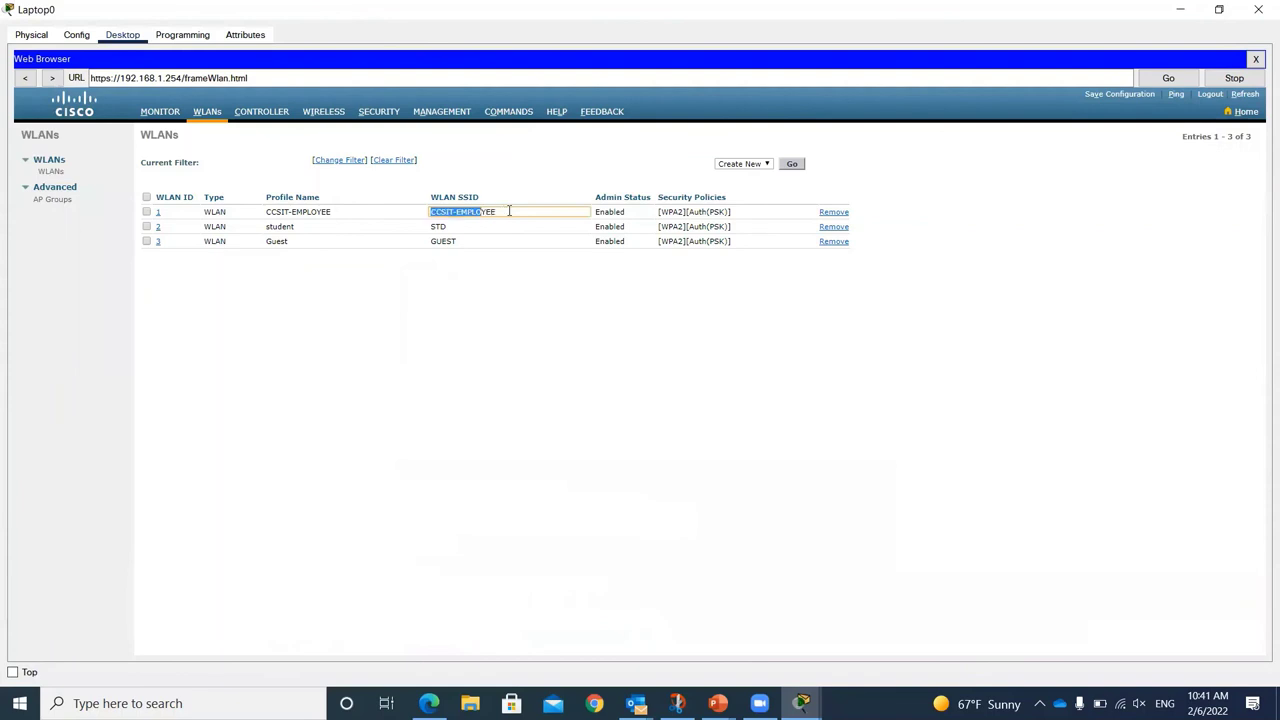
drag(501, 211, 444, 211)
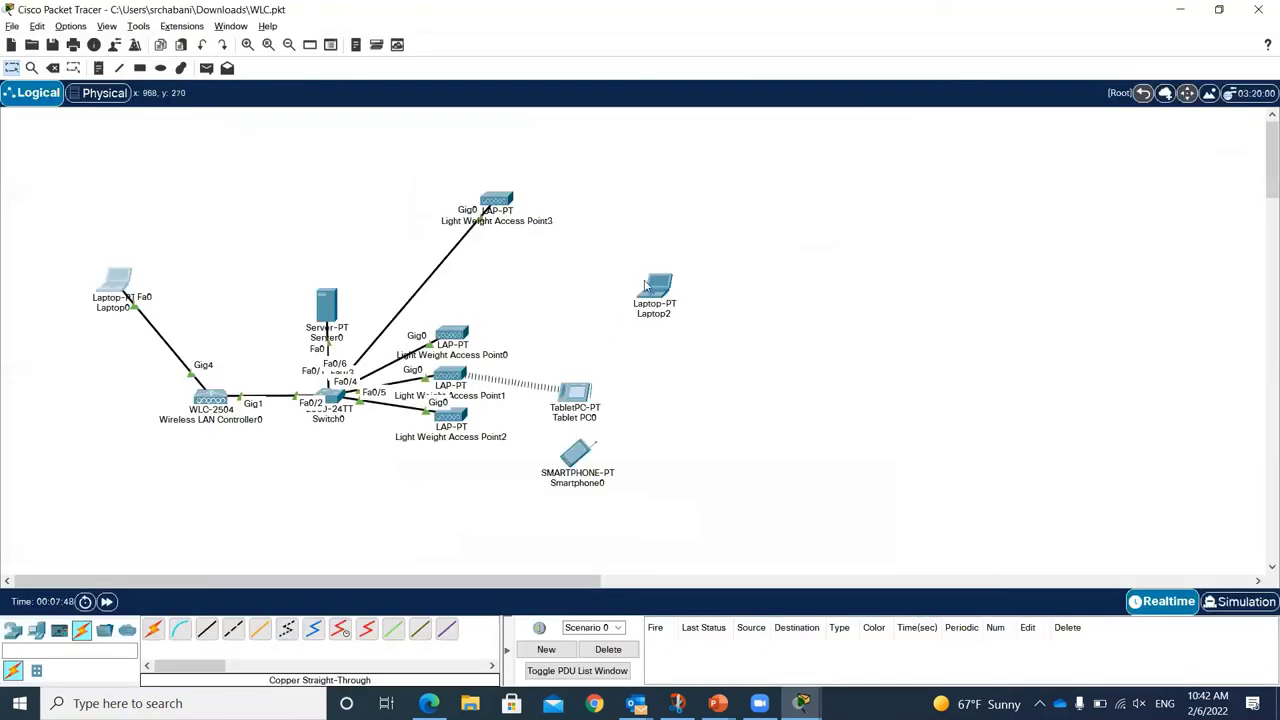
Step: Set Smartphone0's Wireless0 SSID to CCSIT-EMPLOYEE with WPA2-PSK authentication
click(653, 291)
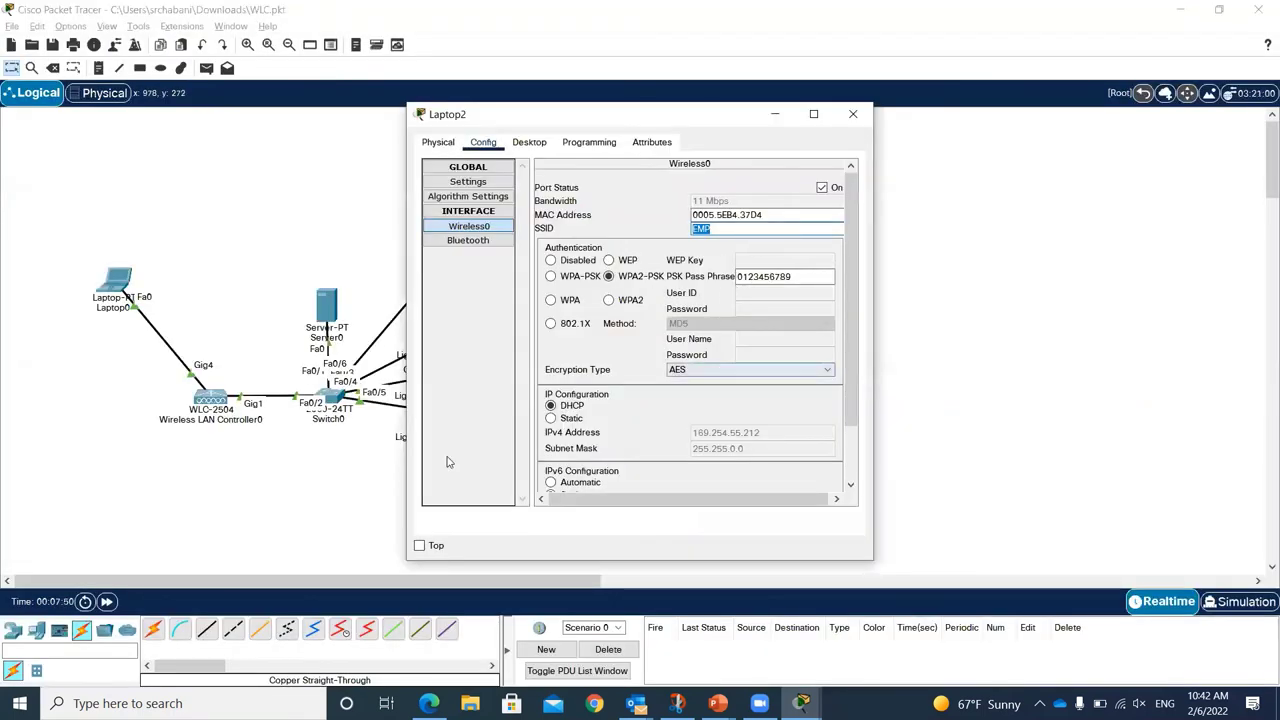
key(alt+F4)
click(579, 456)
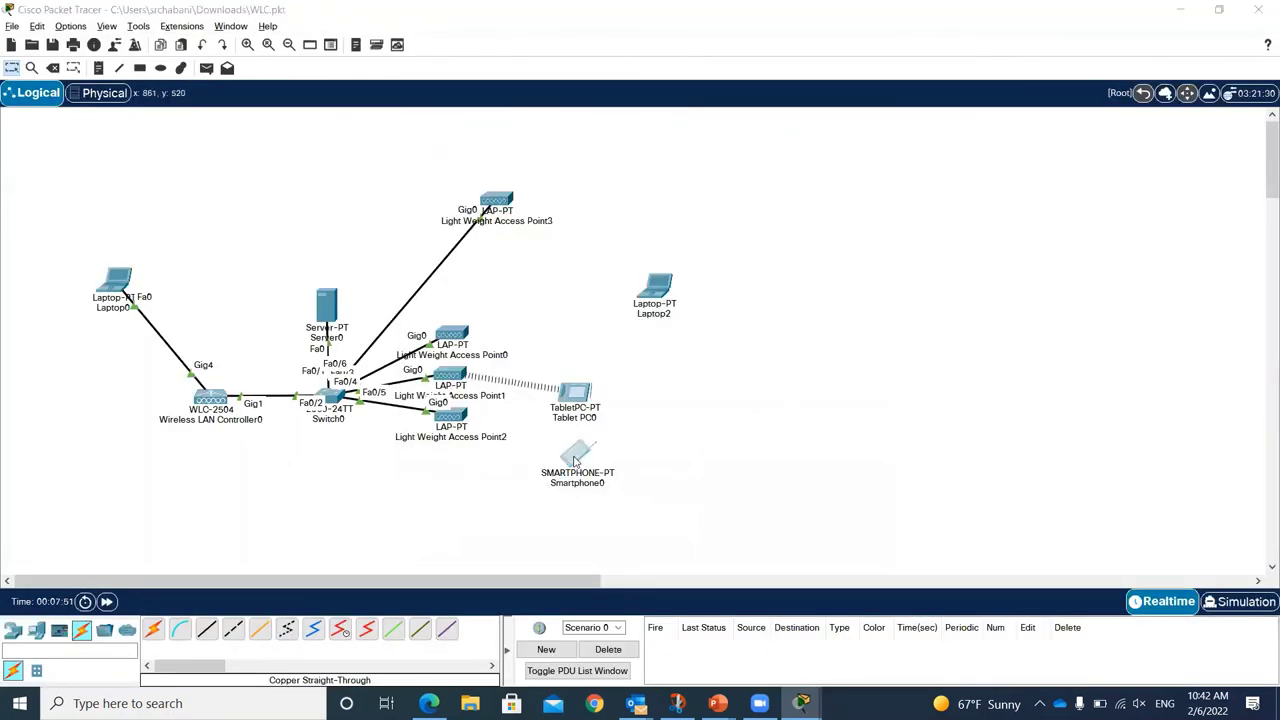
click(483, 142)
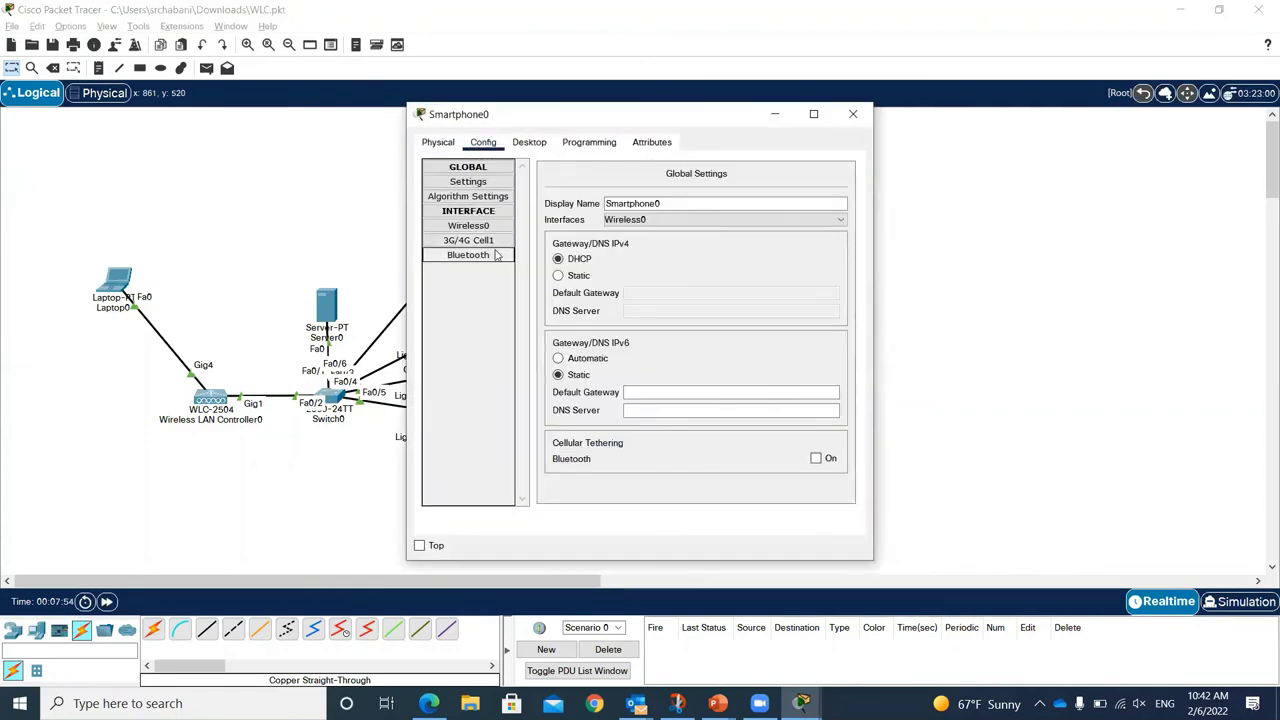
click(470, 226)
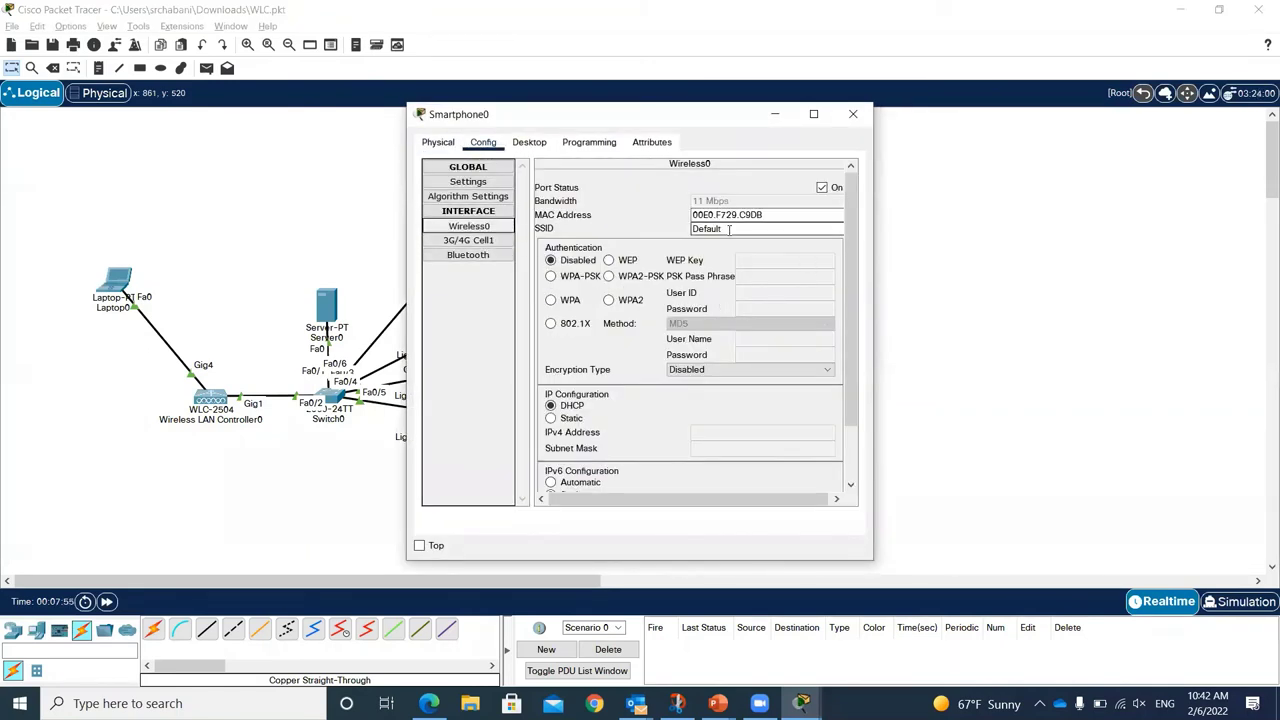
drag(730, 229, 685, 224)
text(CCSIT-EMPLOYEE)
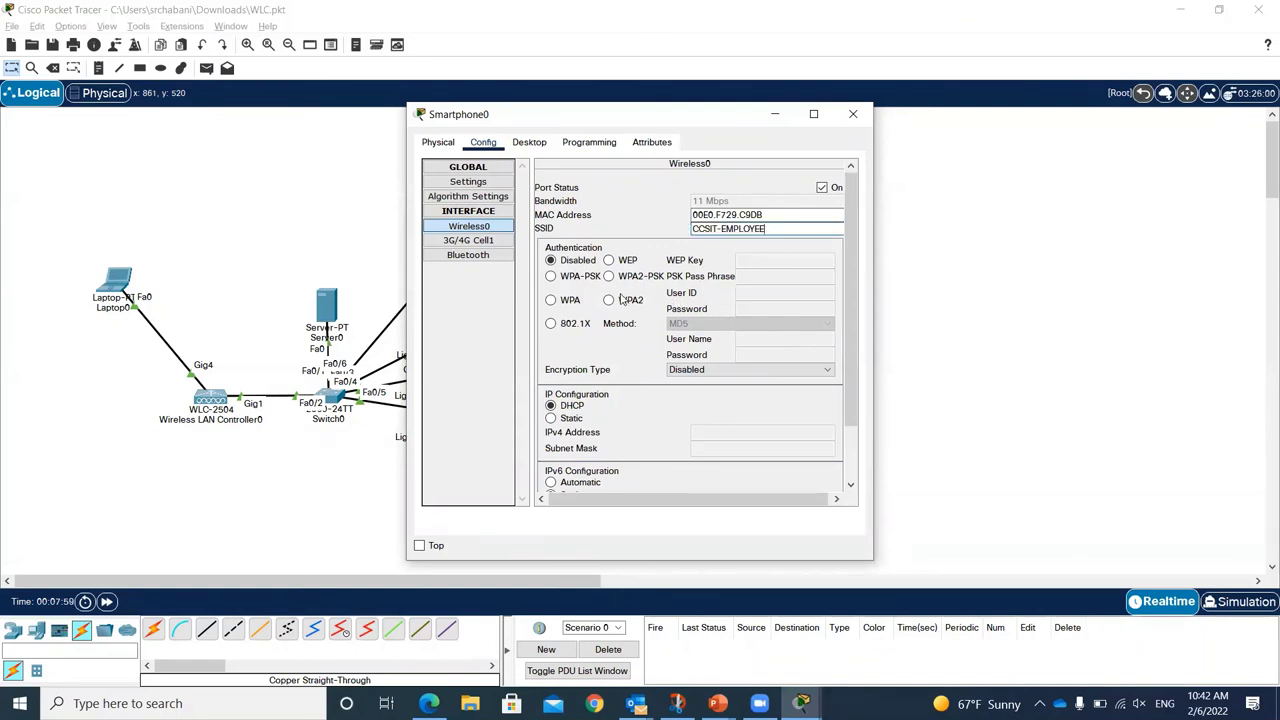
click(608, 277)
click(608, 277)
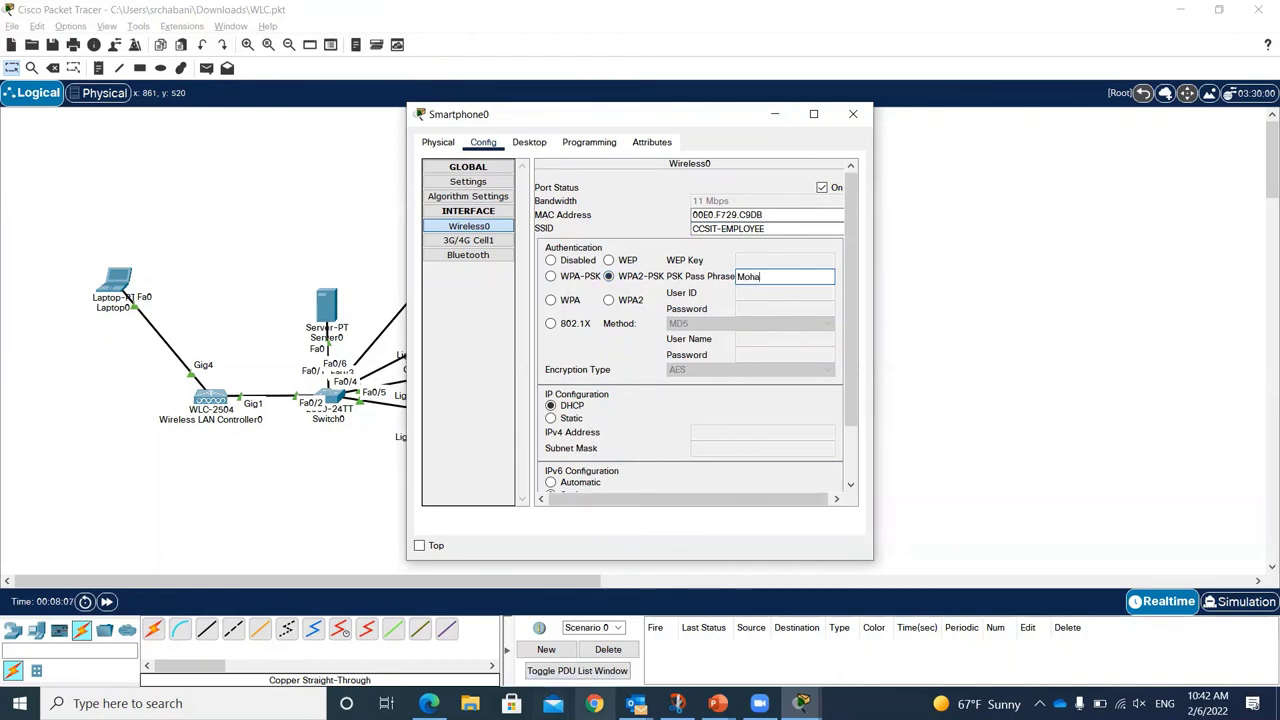
Step: Copy the lab password from the Blackboard comment into Smartphone0's pass phrase
click(429, 703)
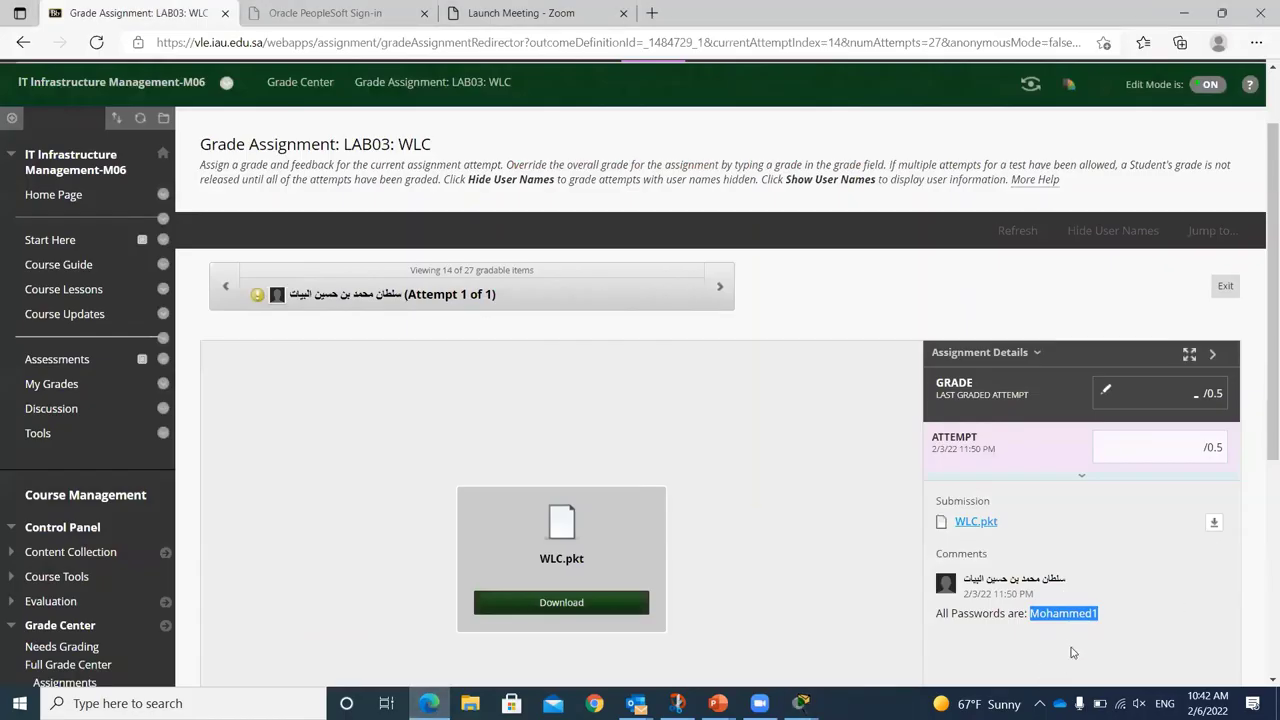
right_click(1077, 617)
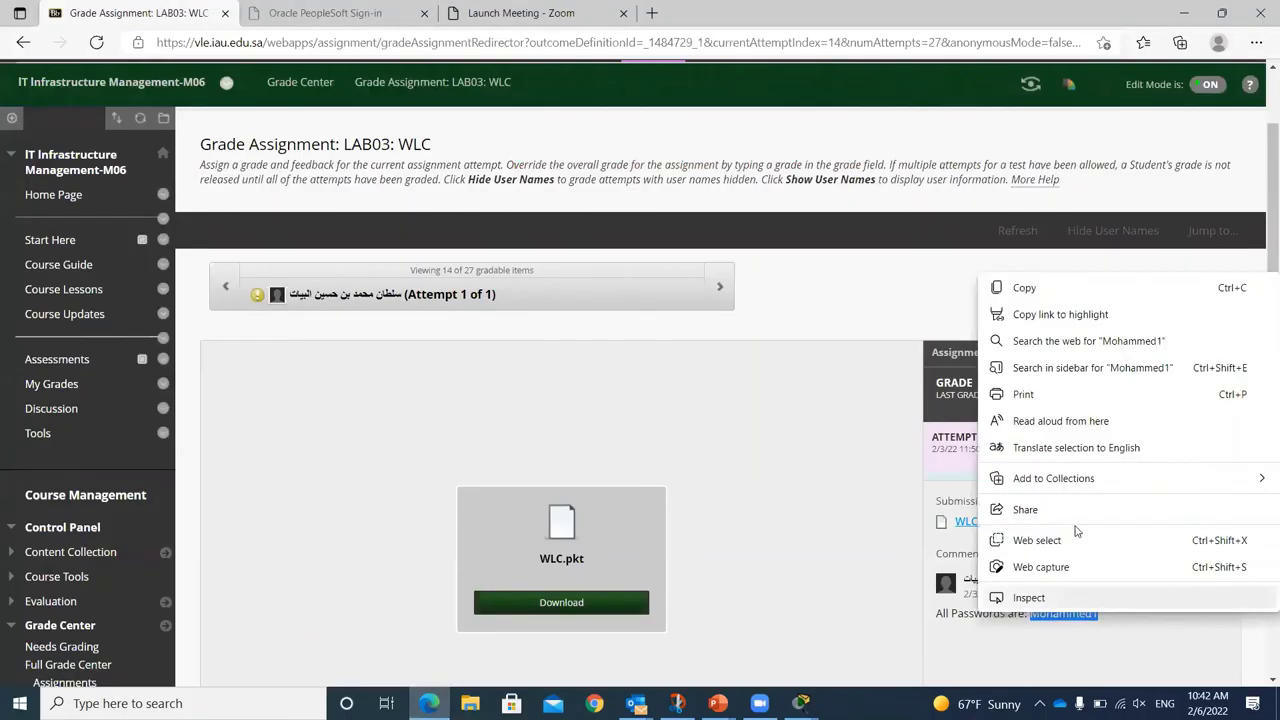
click(1033, 295)
key(alt+Tab)
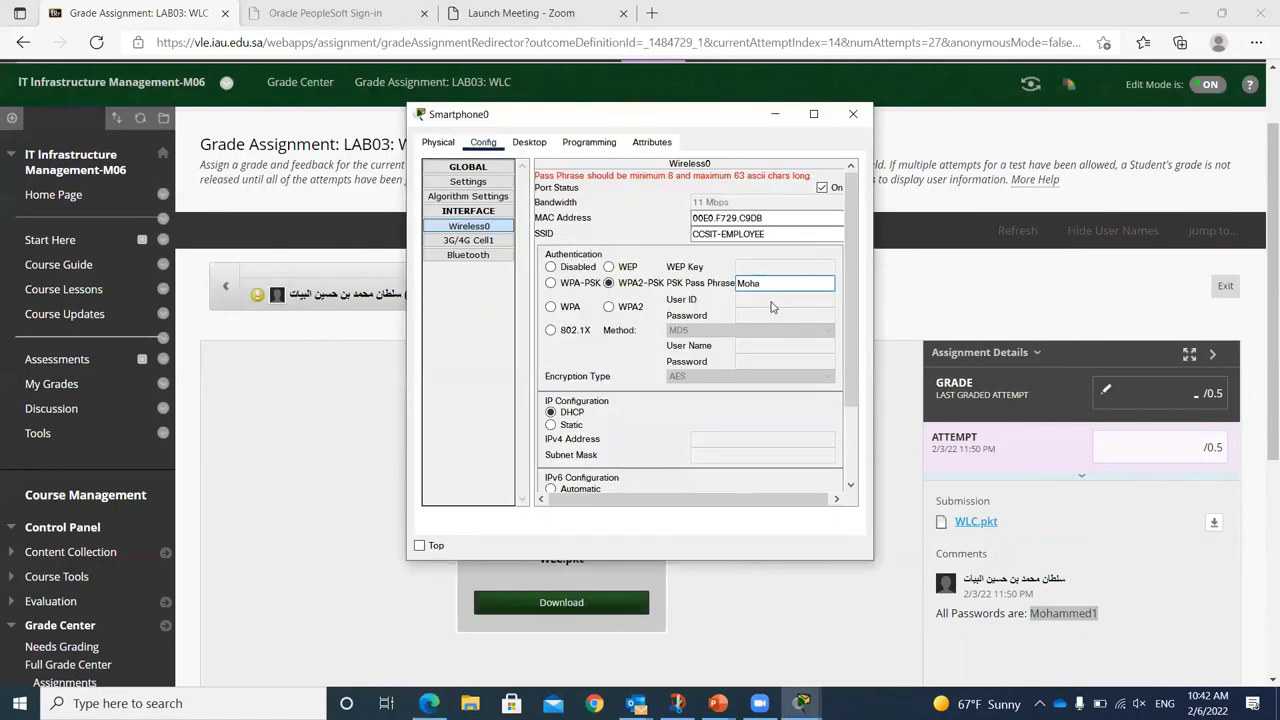
double_click(750, 283)
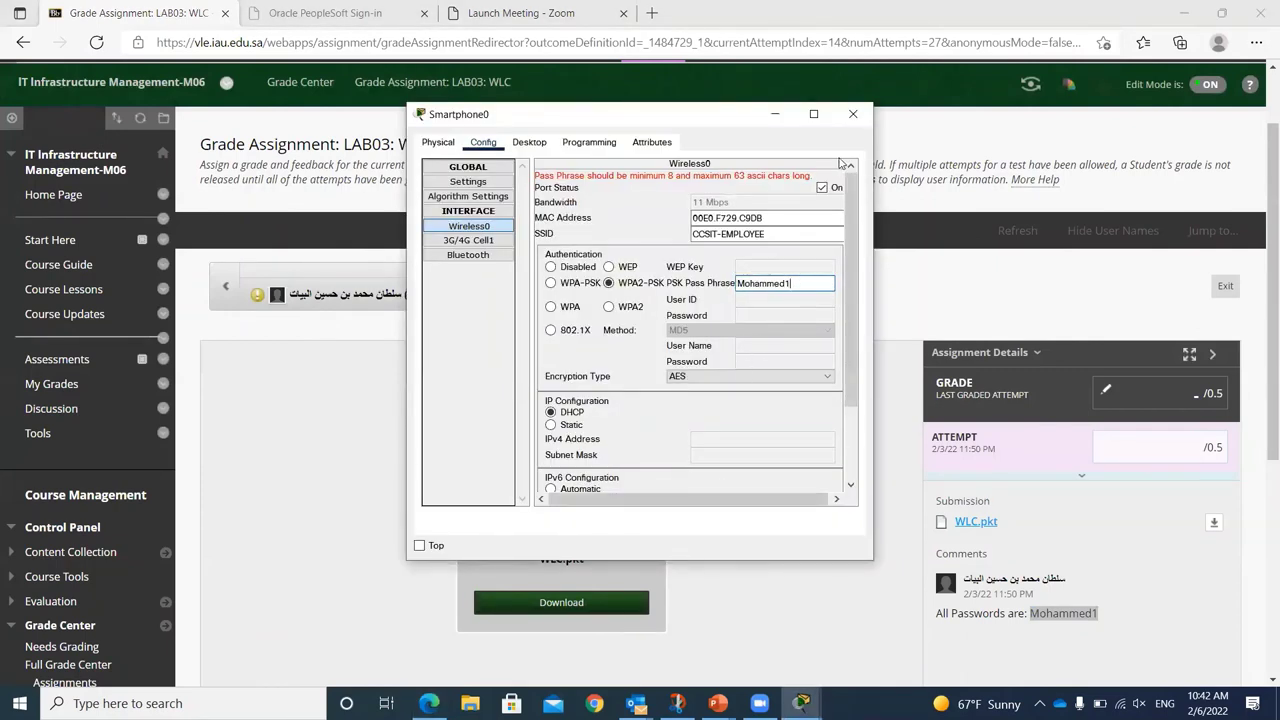
click(854, 116)
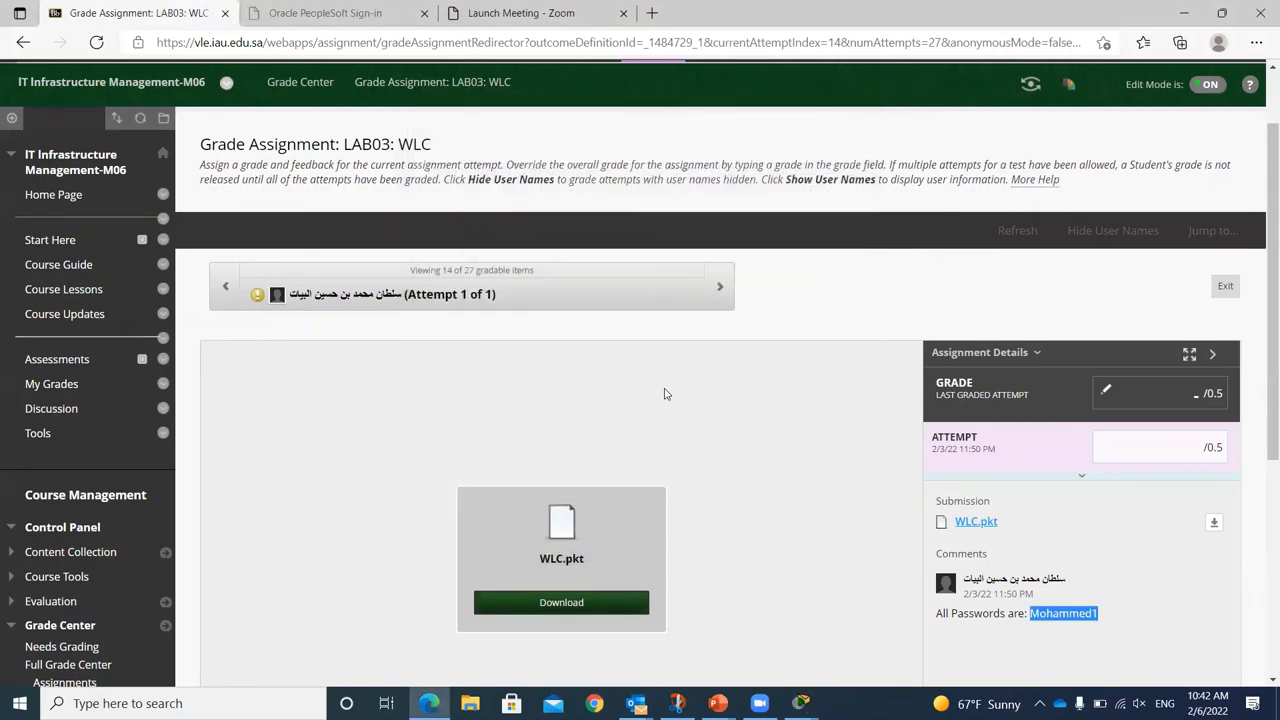
Step: Move Smartphone0 beside Light Weight Access Point3 and check Laptop2's SSID setting
key(alt+Tab)
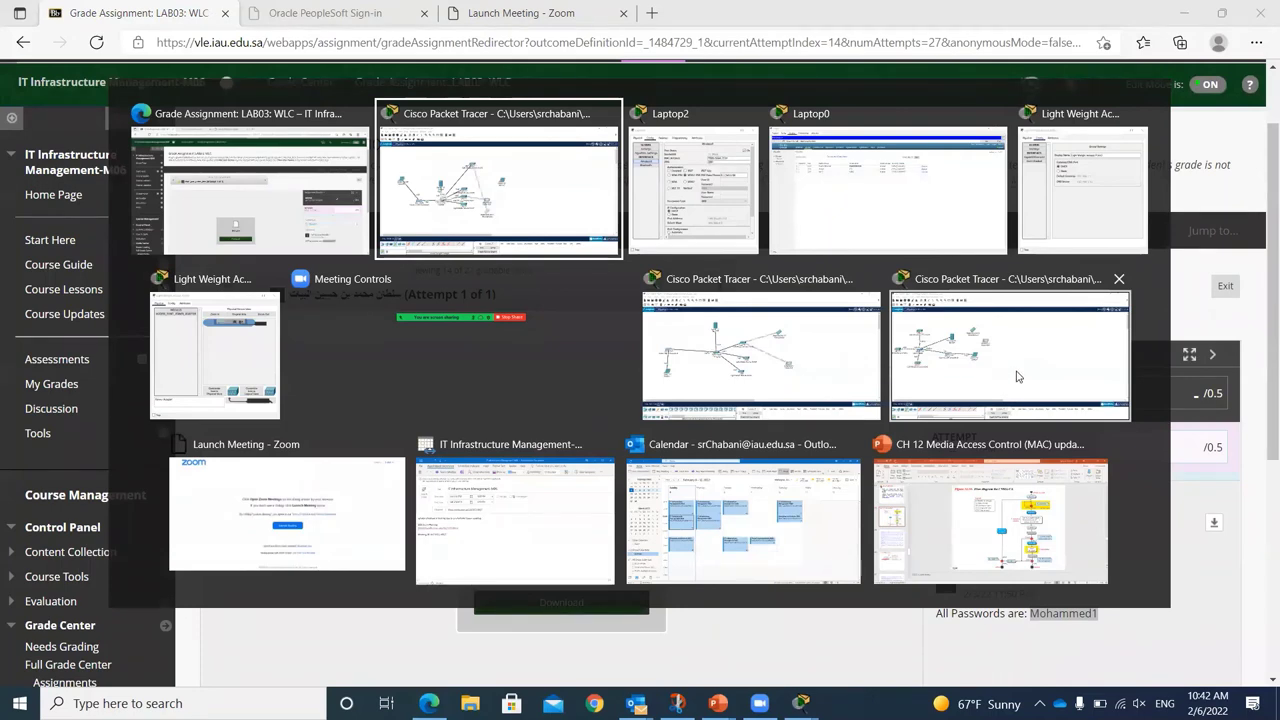
click(998, 358)
drag(590, 466, 717, 161)
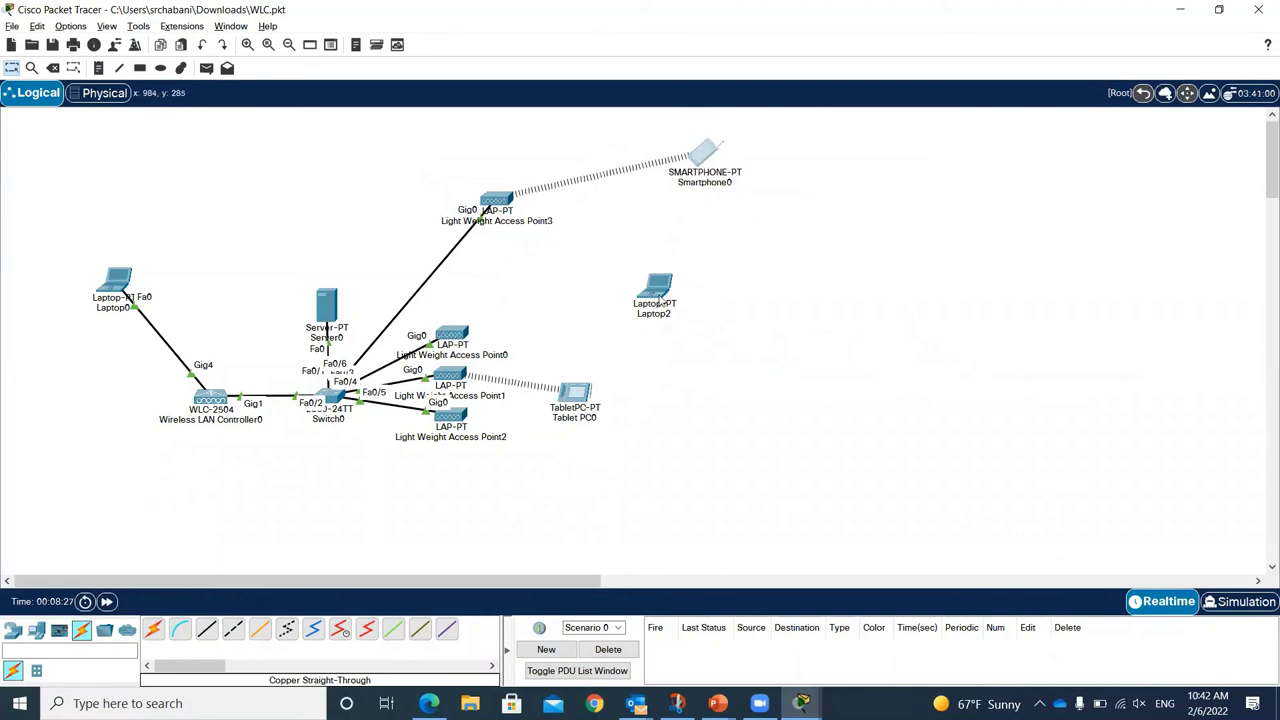
click(660, 298)
double_click(727, 229)
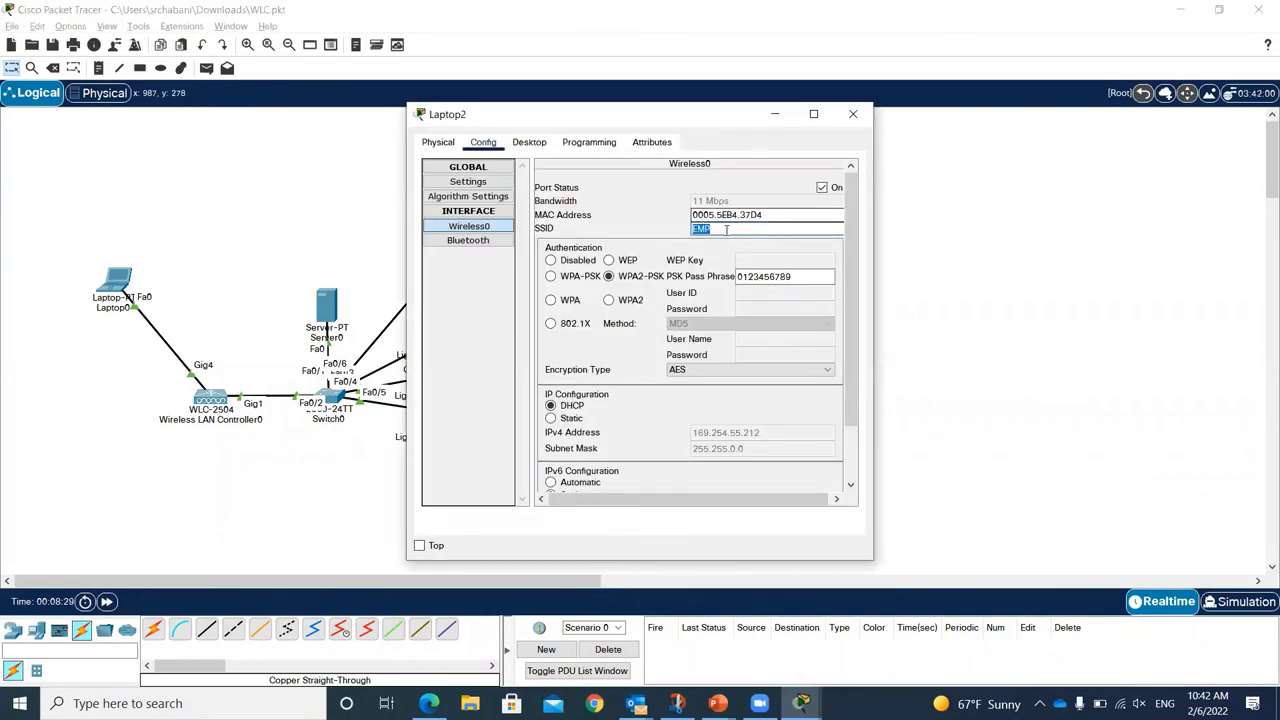